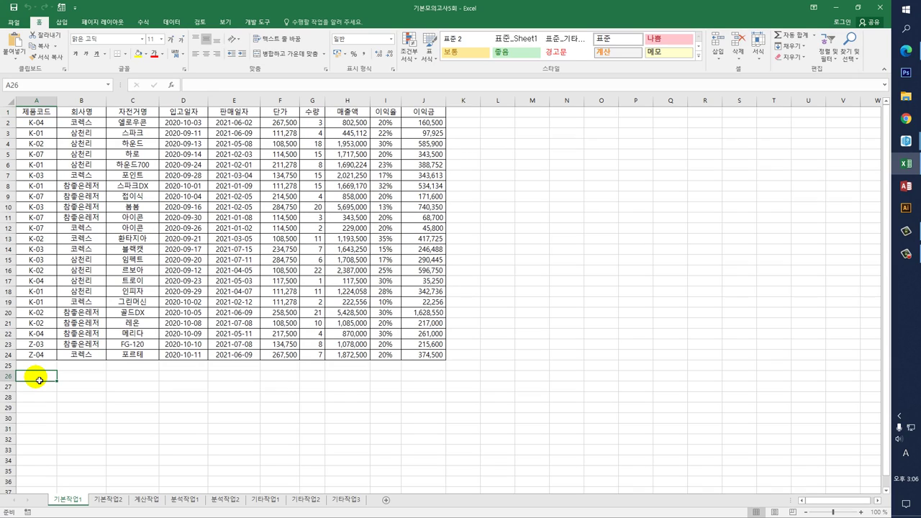
Begin an OR formula in A26 whose first condition is LARGE($H$2:$H$24,1)=H2
{"action": "type", "text": "="}
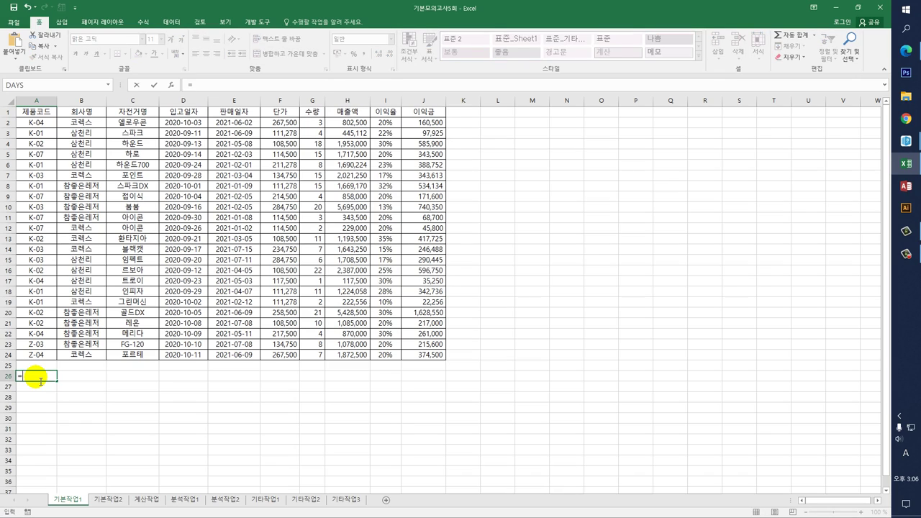
{"action": "type", "text": "or("}
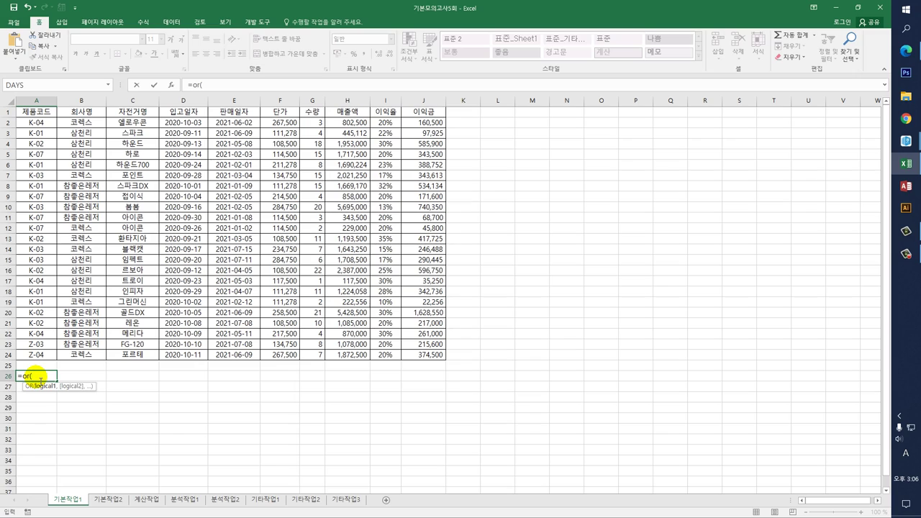
{"action": "type", "text": "lar"}
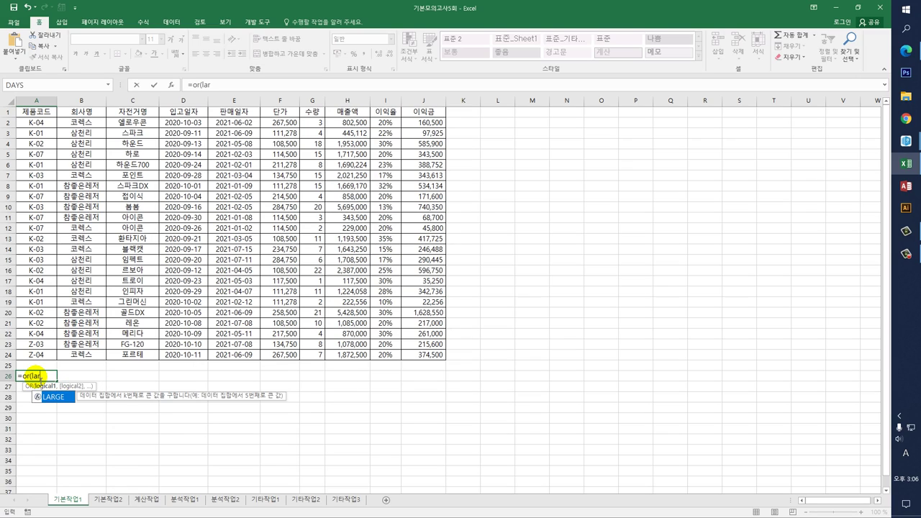
{"action": "key", "text": "Tab"}
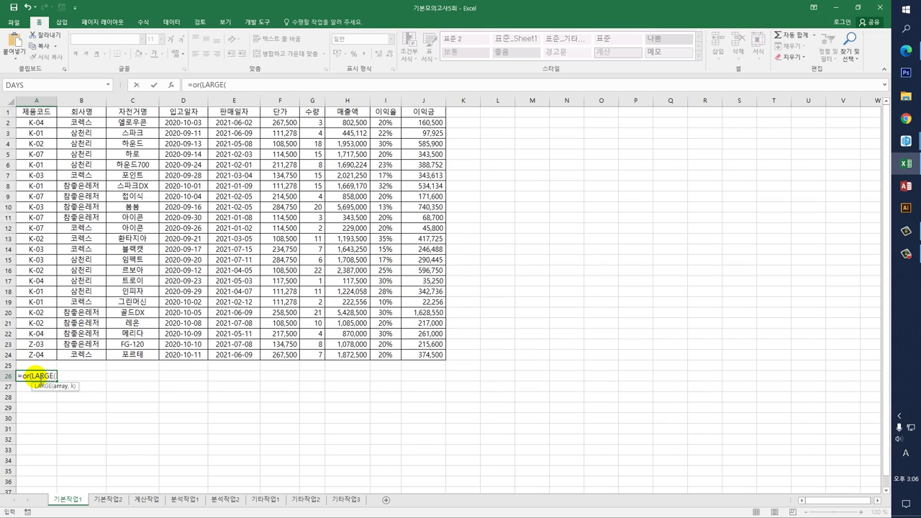
{"action": "left_click_drag", "start_coordinate": [353, 123], "coordinate": [361, 355]}
{"action": "key", "text": "F4"}
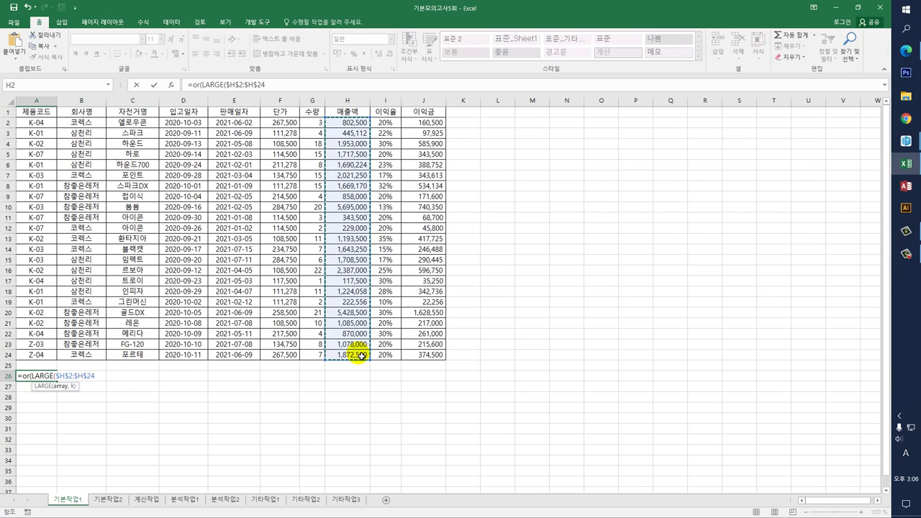
{"action": "type", "text": ","}
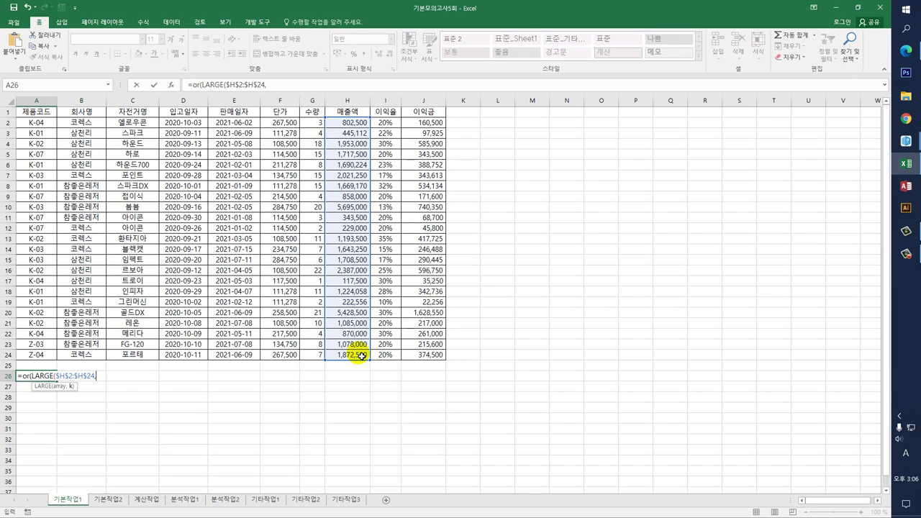
{"action": "type", "text": "1)="}
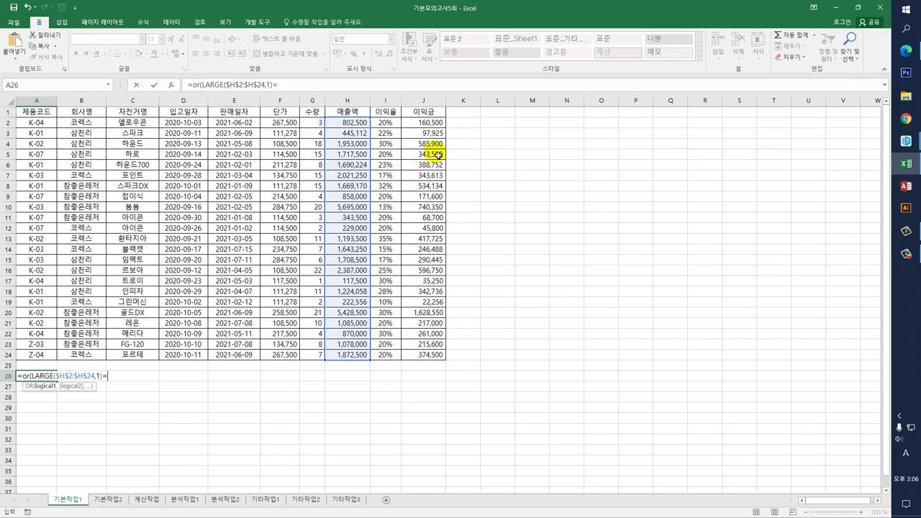
{"action": "left_click", "coordinate": [353, 123]}
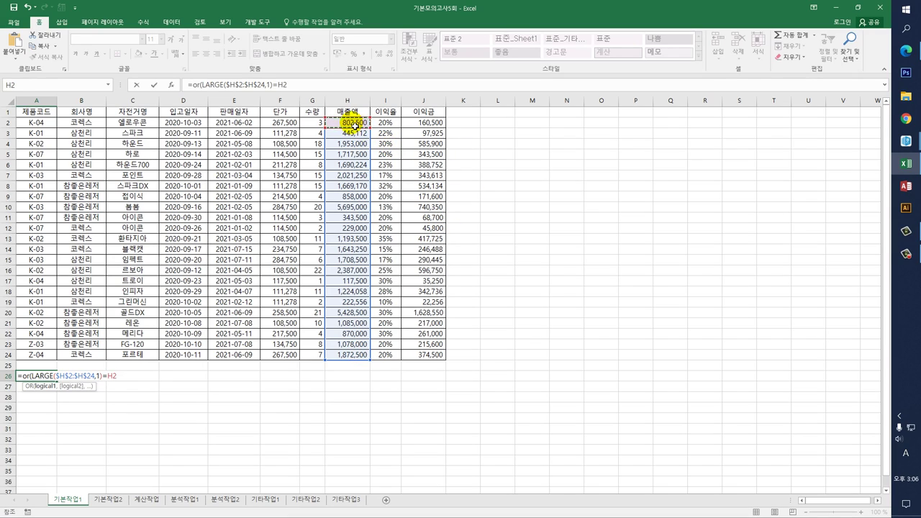
Add SMALL($H$2:$H$24,1)=H2 as the second OR condition and complete the formula in A26
{"action": "type", "text": ","}
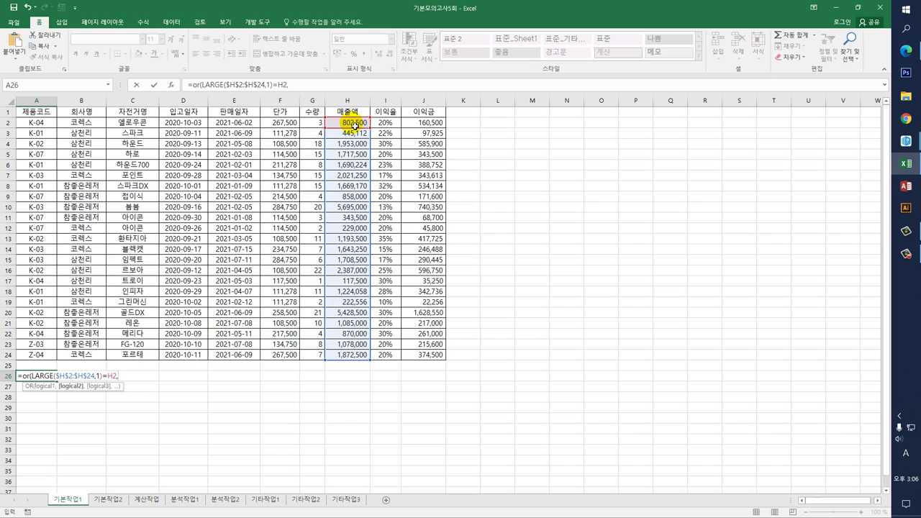
{"action": "type", "text": "sm"}
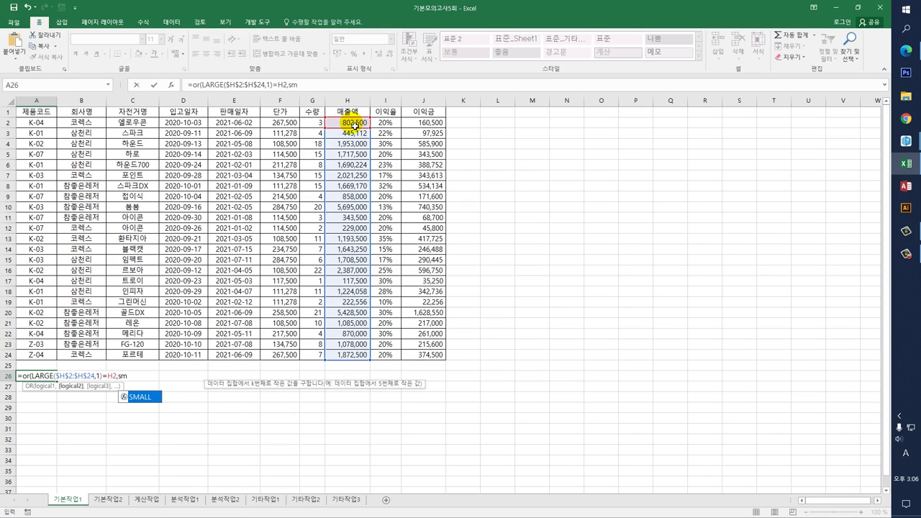
{"action": "key", "text": "Tab"}
{"action": "left_click_drag", "start_coordinate": [354, 124], "coordinate": [357, 355]}
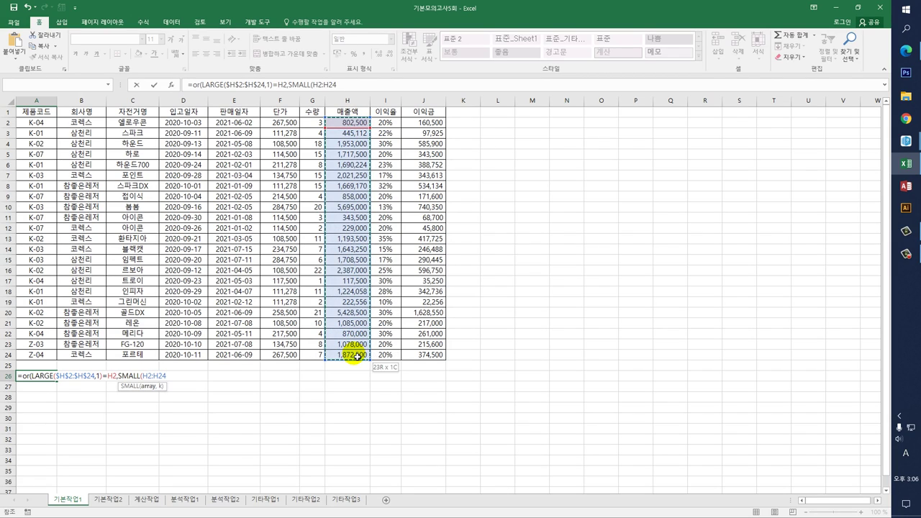
{"action": "key", "text": "F4"}
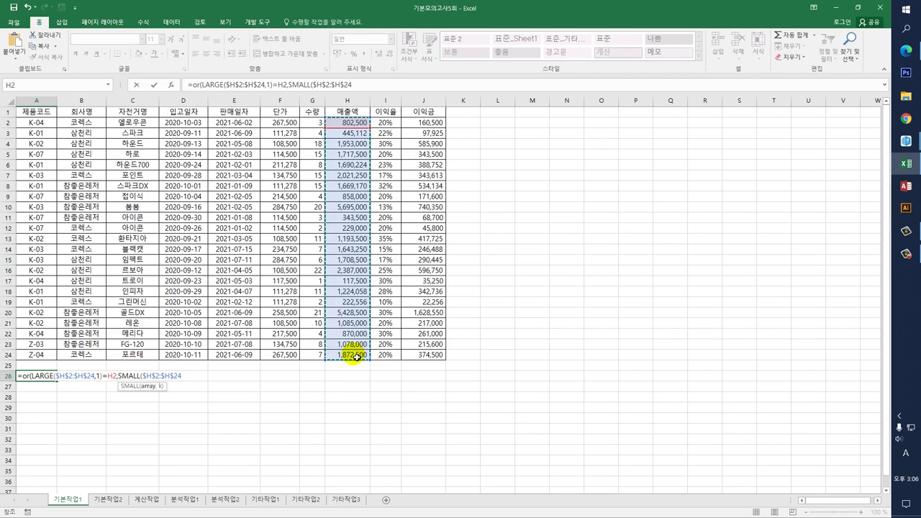
{"action": "type", "text": ",1"}
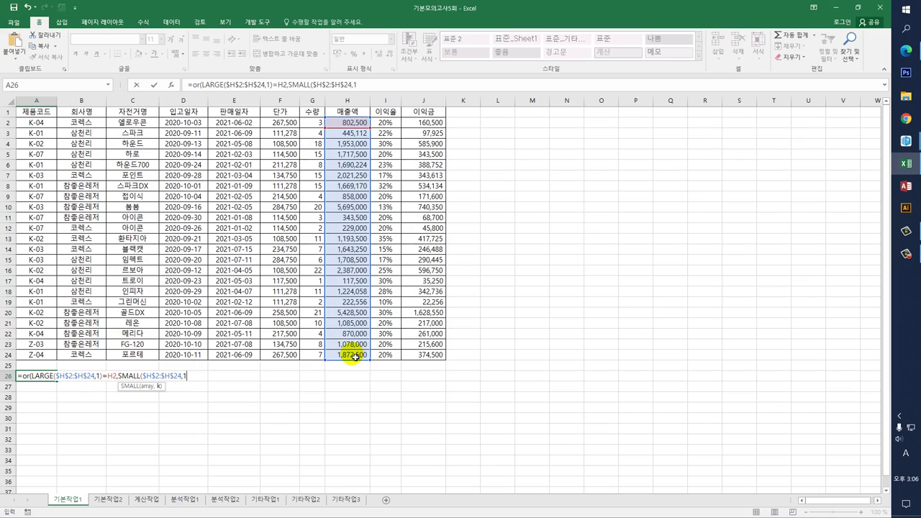
{"action": "type", "text": ")="}
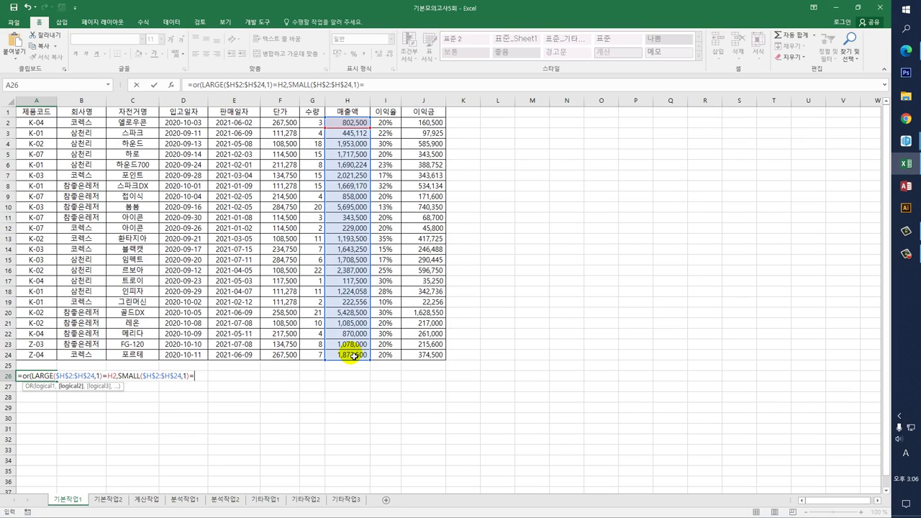
{"action": "left_click", "coordinate": [353, 124]}
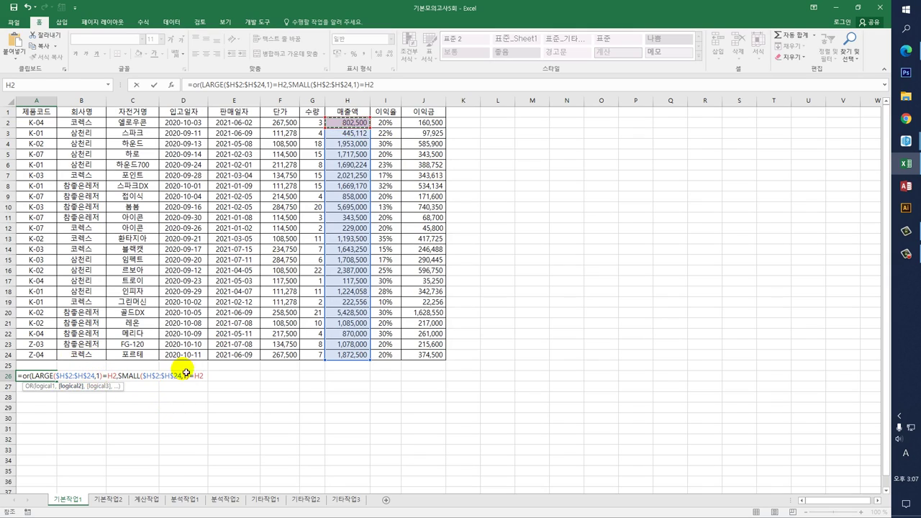
{"action": "type", "text": ")"}
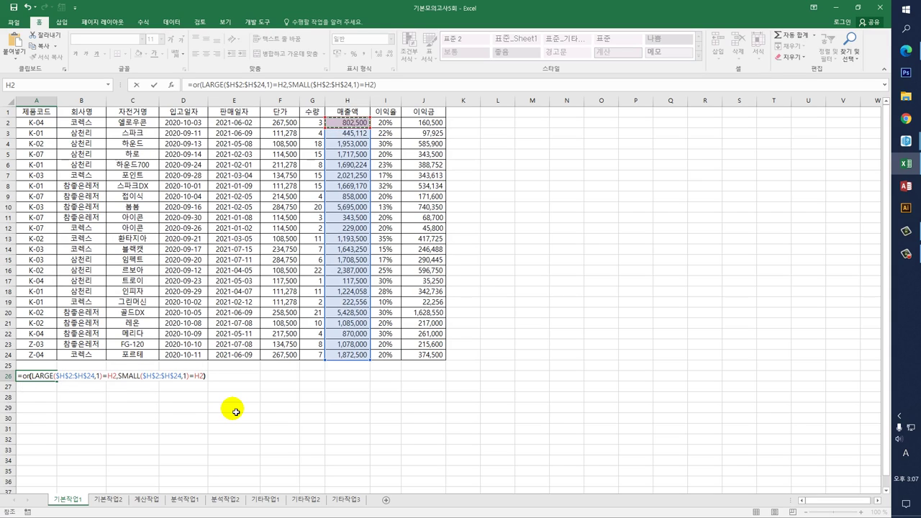
{"action": "key", "text": "Return"}
{"action": "key", "text": "Up"}
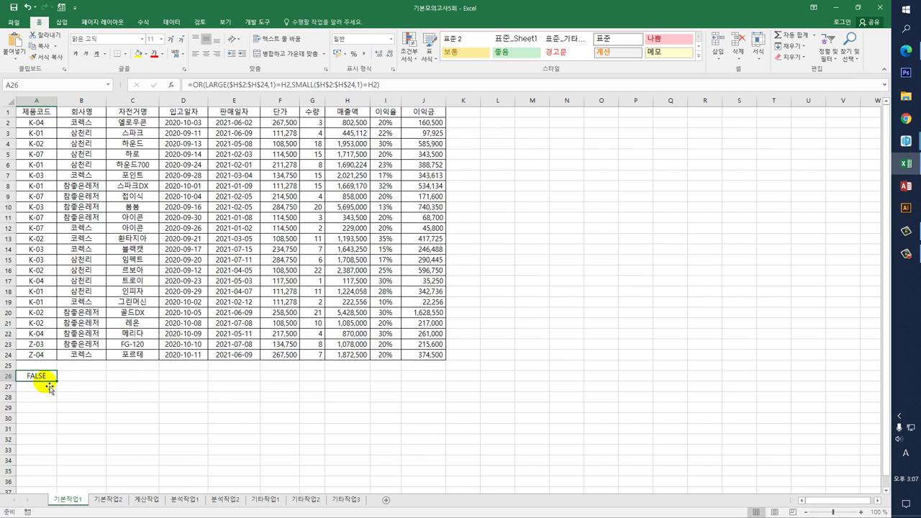
Move the OR formula from A26 to A27 and enter the heading 조건 in A26
{"action": "left_click_drag", "start_coordinate": [49, 382], "coordinate": [45, 387]}
{"action": "key", "text": "Up"}
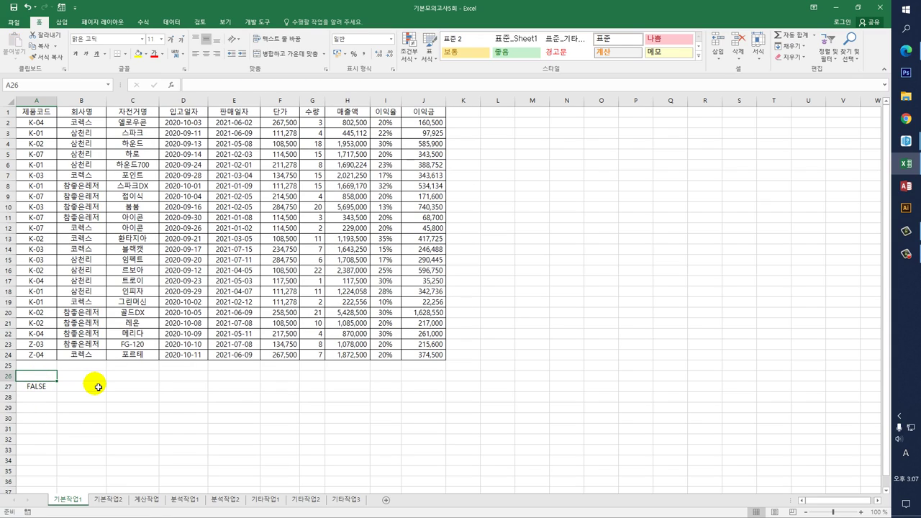
{"action": "type", "text": "w"}
{"action": "key", "text": "BackSpace"}
{"action": "key", "text": "Hangul"}
{"action": "type", "text": "족건"}
{"action": "key", "text": "Return"}
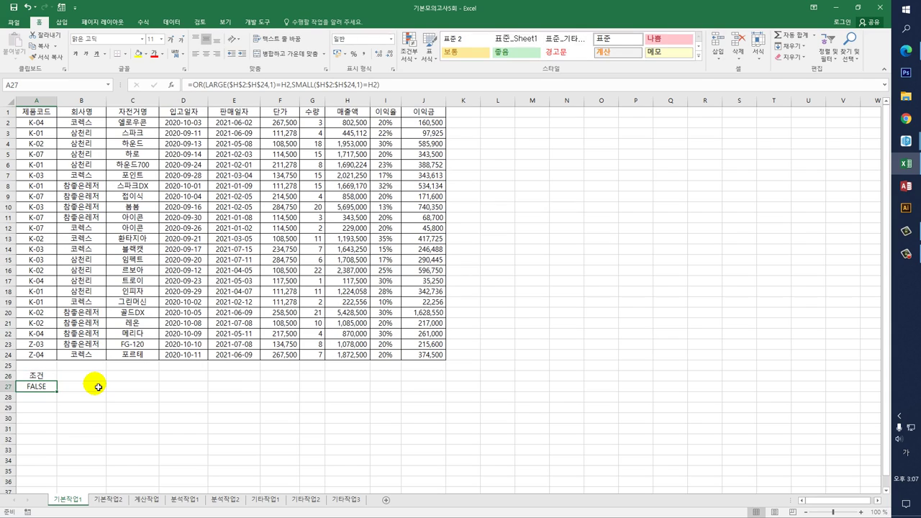
{"action": "key", "text": "Up"}
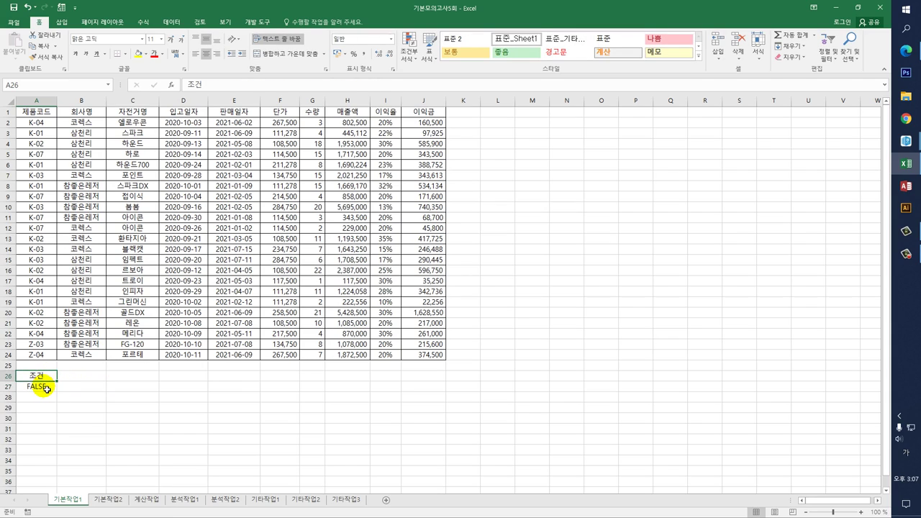
{"action": "left_click", "coordinate": [46, 389]}
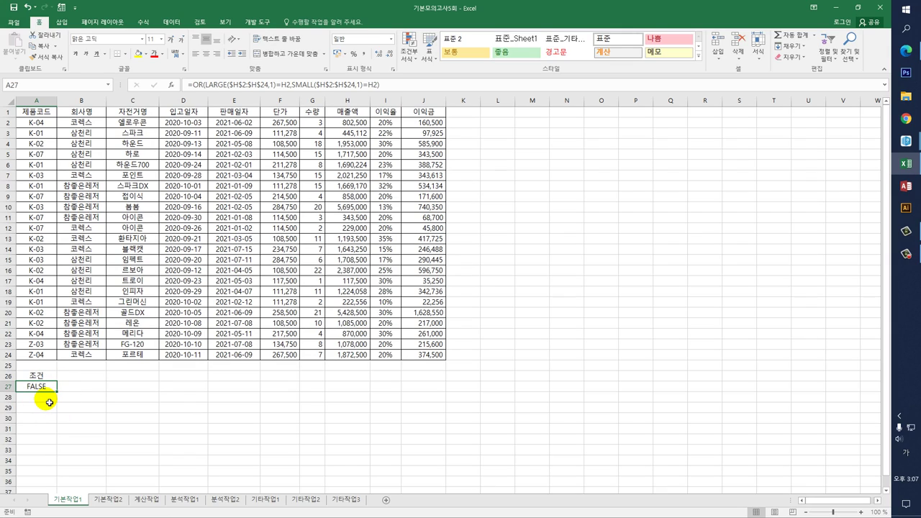
{"action": "left_click_drag", "start_coordinate": [43, 376], "coordinate": [42, 389]}
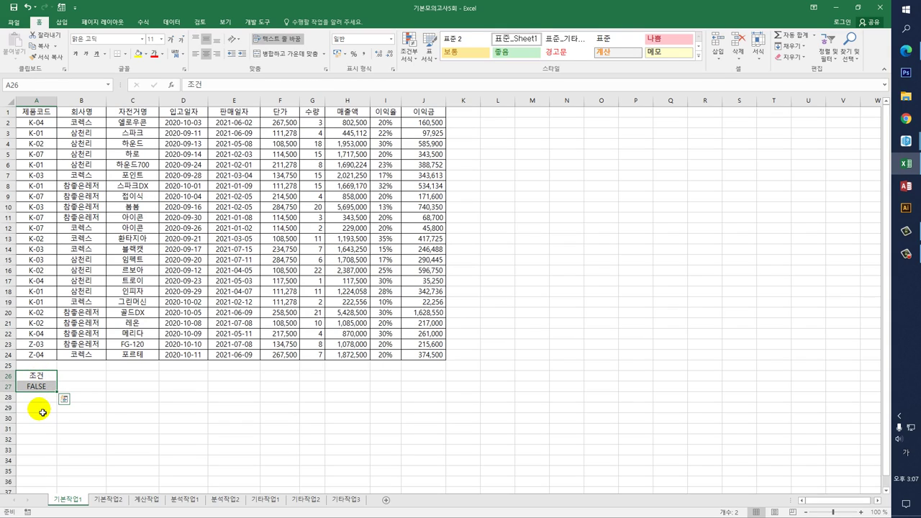
Copy the 회사명, 자전거명 and 매출액 headers from row 1 to the cells starting at A30
{"action": "left_click", "coordinate": [83, 113]}
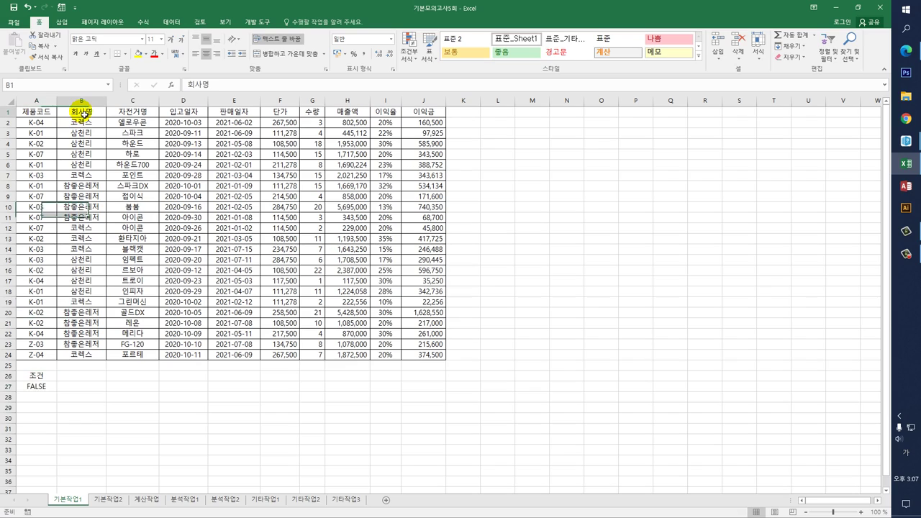
{"action": "left_click", "coordinate": [156, 115], "text": "ctrl"}
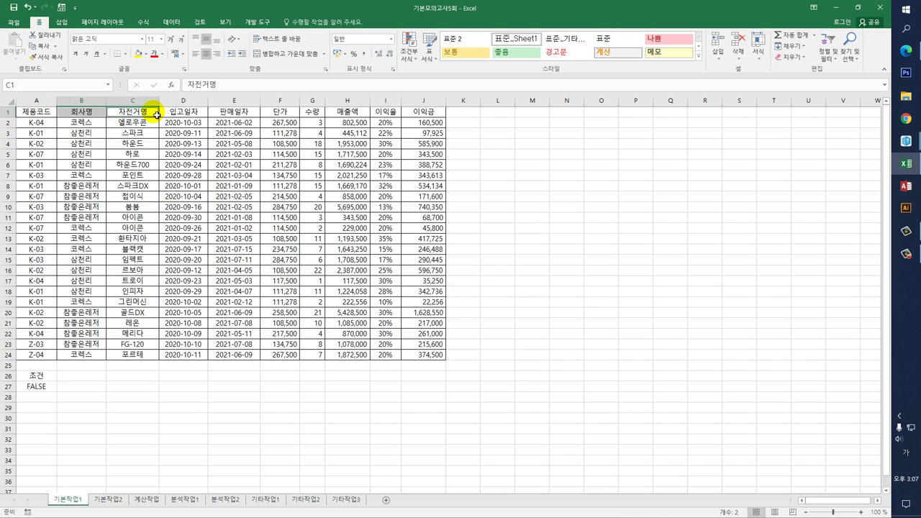
{"action": "left_click", "coordinate": [348, 113], "text": "ctrl"}
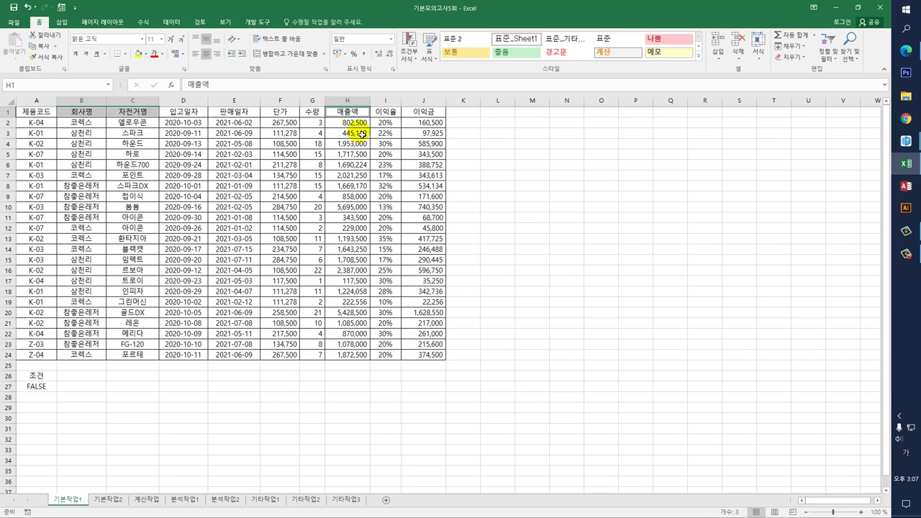
{"action": "key", "text": "ctrl+c"}
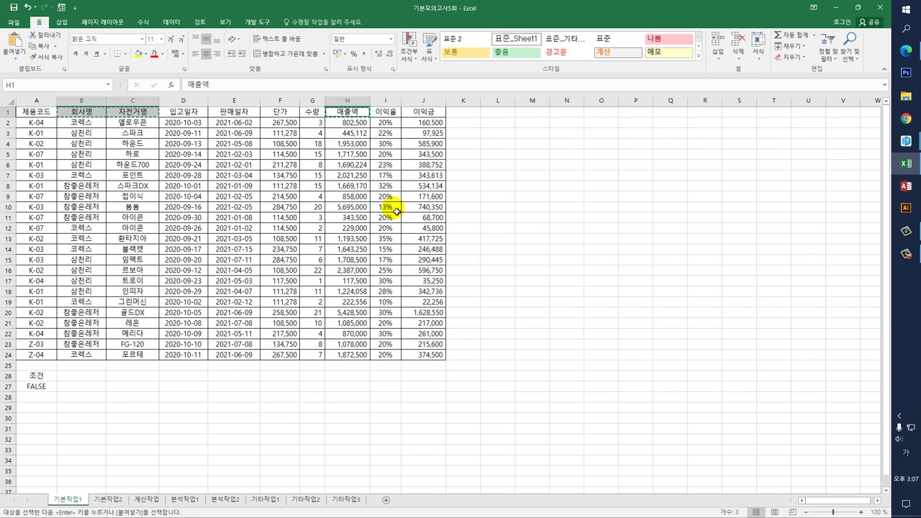
{"action": "left_click", "coordinate": [49, 423]}
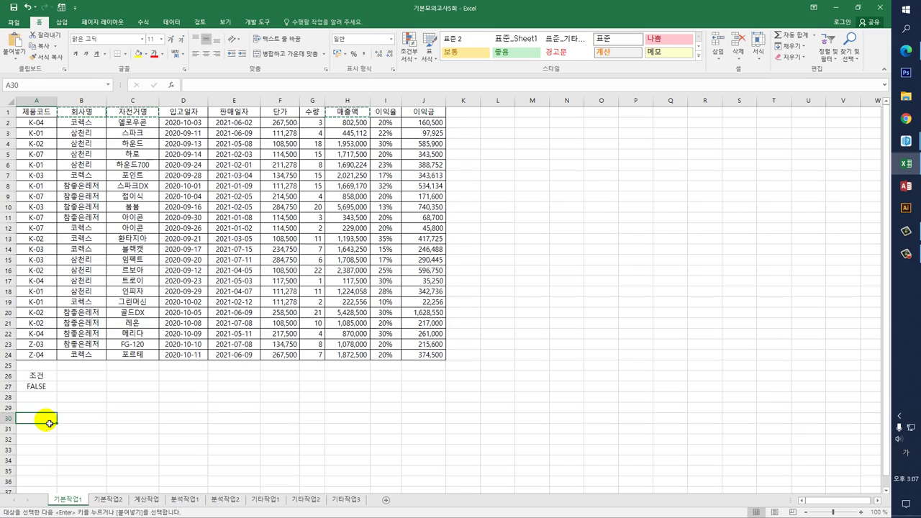
{"action": "key", "text": "ctrl+v"}
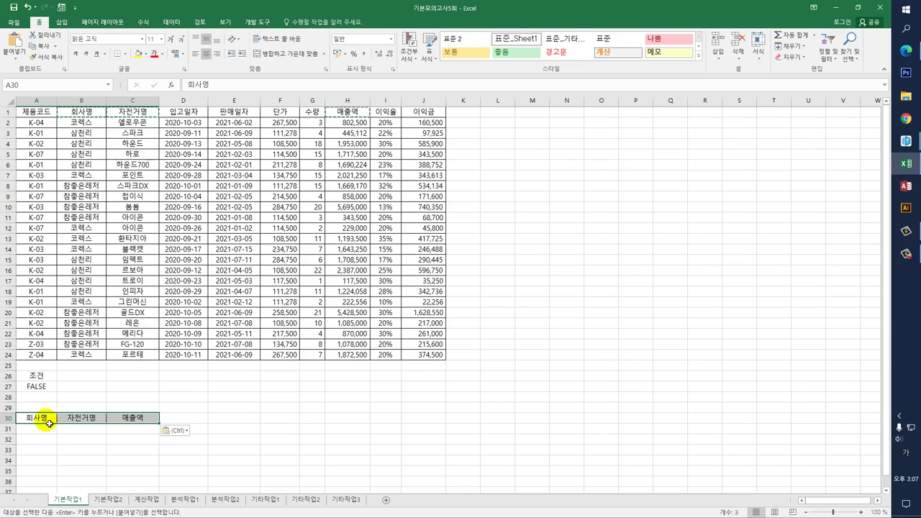
Start an Advanced Filter on the table $A$1:$J$24 with A26:A27 as the criteria range
{"action": "left_click", "coordinate": [130, 154]}
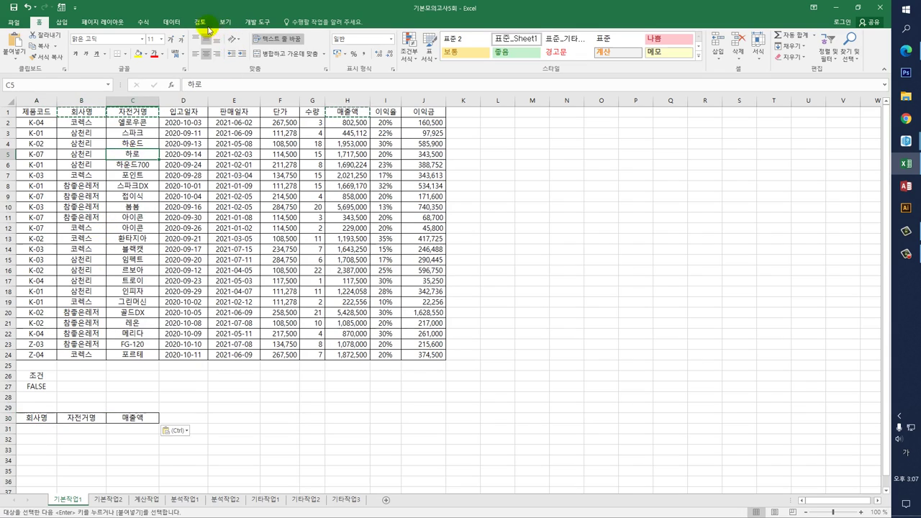
{"action": "left_click", "coordinate": [172, 22]}
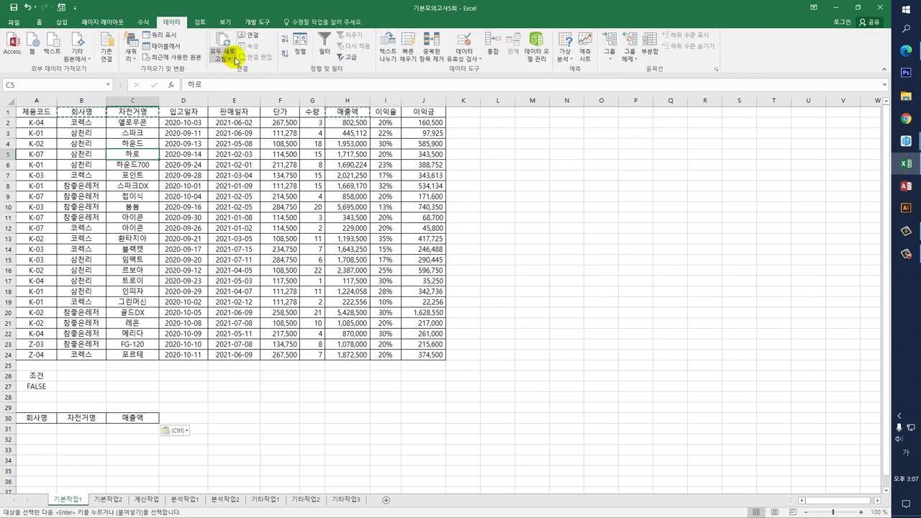
{"action": "left_click", "coordinate": [349, 57]}
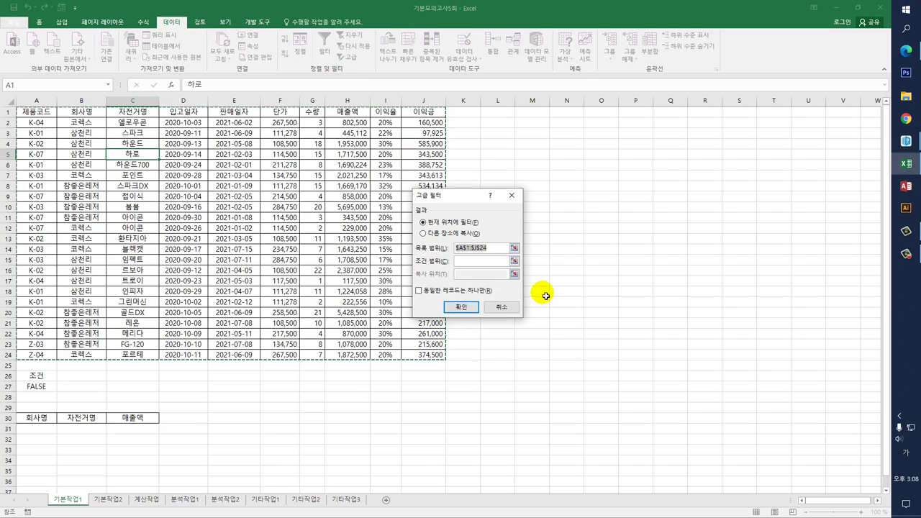
{"action": "left_click", "coordinate": [466, 262]}
{"action": "left_click_drag", "start_coordinate": [38, 376], "coordinate": [44, 387]}
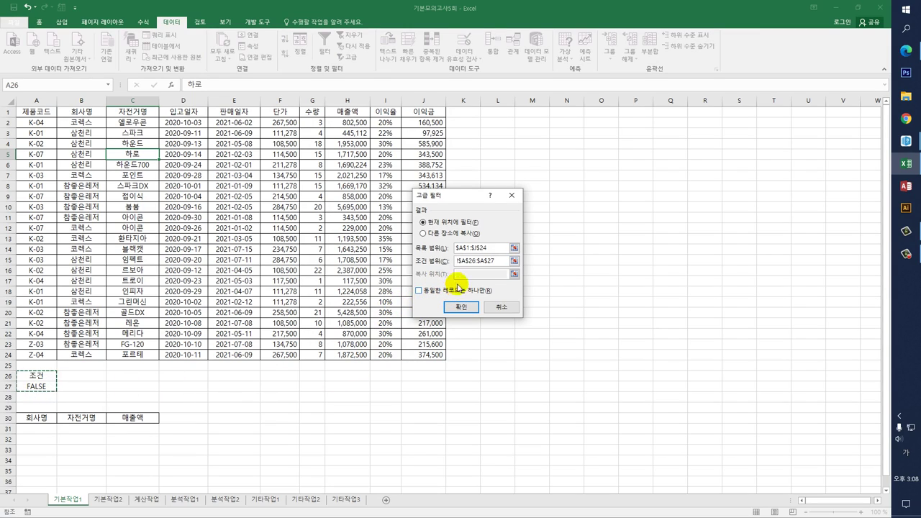
Have the filter copy its results to another location, $A$30:$C$30, and run it
{"action": "left_click", "coordinate": [424, 233]}
{"action": "left_click", "coordinate": [463, 274]}
{"action": "left_click_drag", "start_coordinate": [36, 424], "coordinate": [136, 418]}
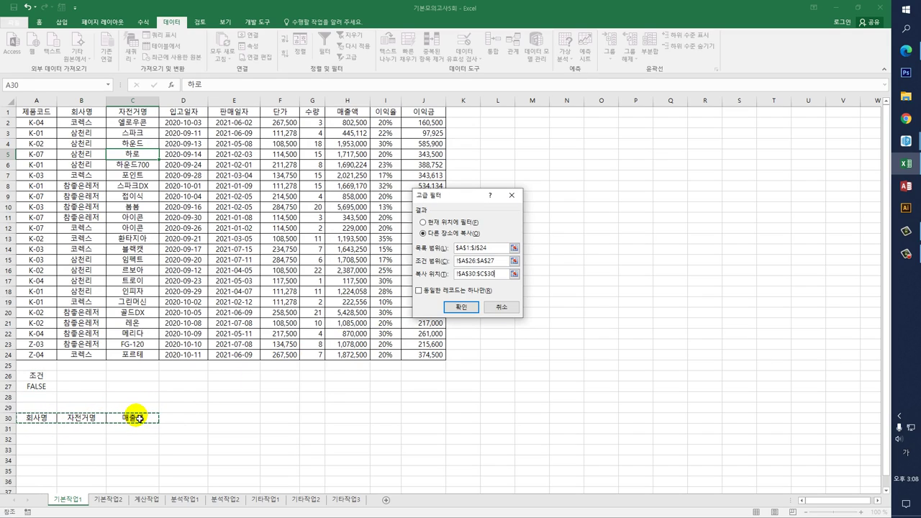
{"action": "left_click", "coordinate": [460, 307]}
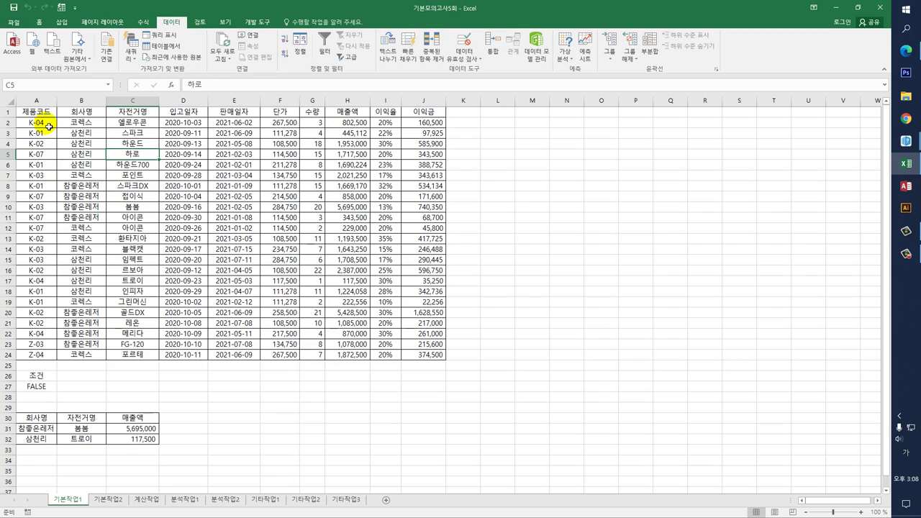
Start a formula-based conditional formatting rule for the table's data rows A2:J24
{"action": "left_click_drag", "start_coordinate": [49, 127], "coordinate": [416, 355]}
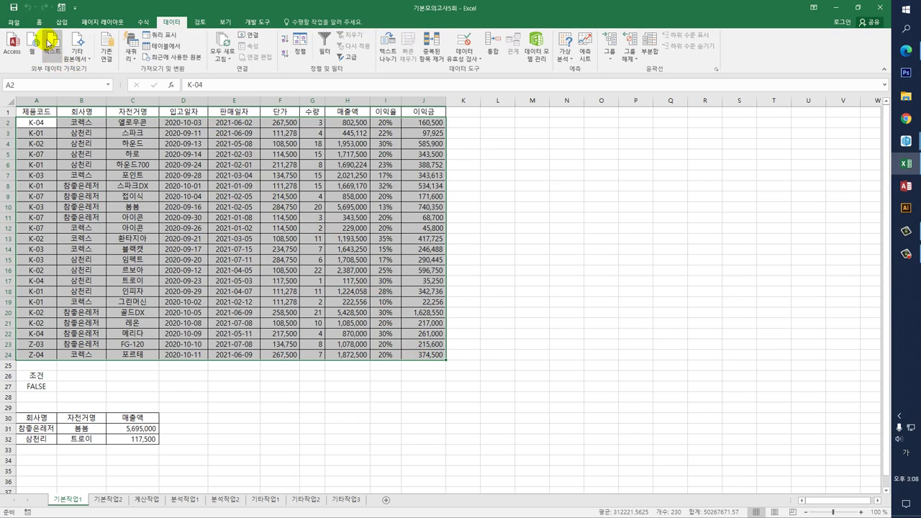
{"action": "left_click", "coordinate": [37, 21]}
{"action": "left_click", "coordinate": [408, 47]}
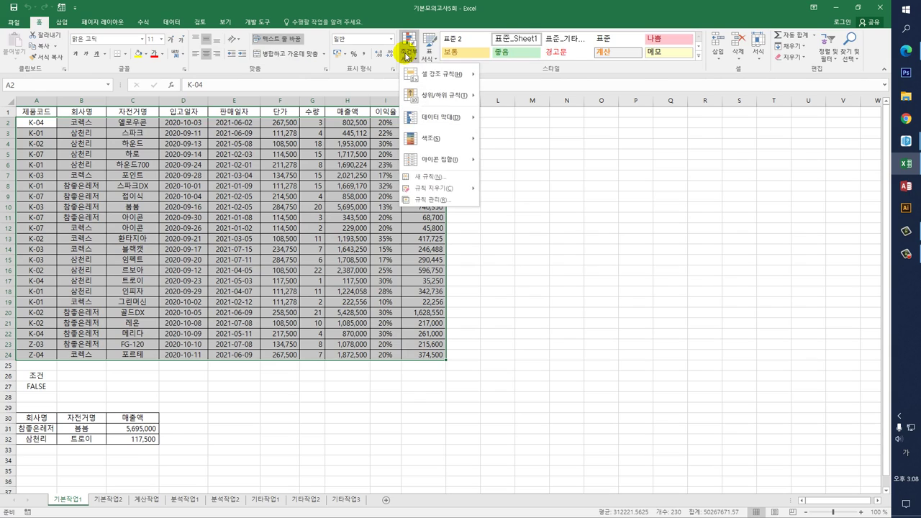
{"action": "left_click", "coordinate": [439, 180]}
{"action": "left_click_drag", "start_coordinate": [437, 176], "coordinate": [574, 139]}
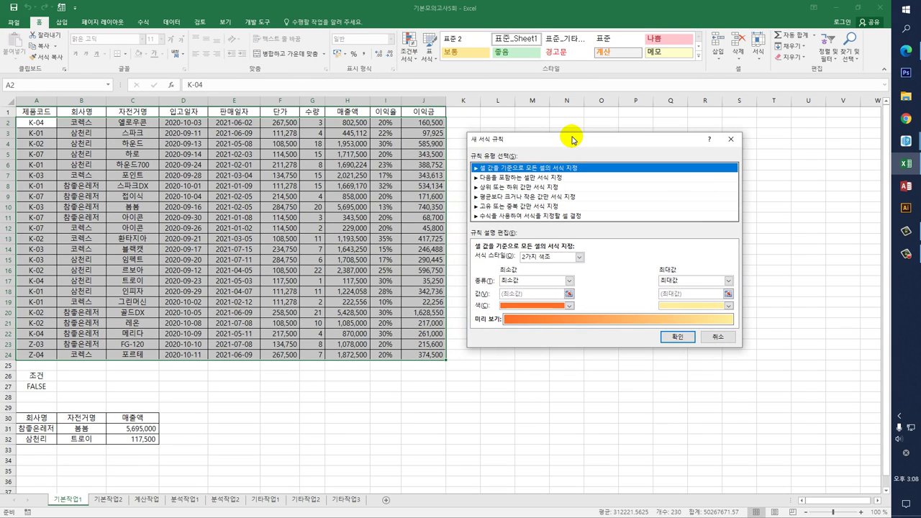
{"action": "left_click", "coordinate": [537, 217]}
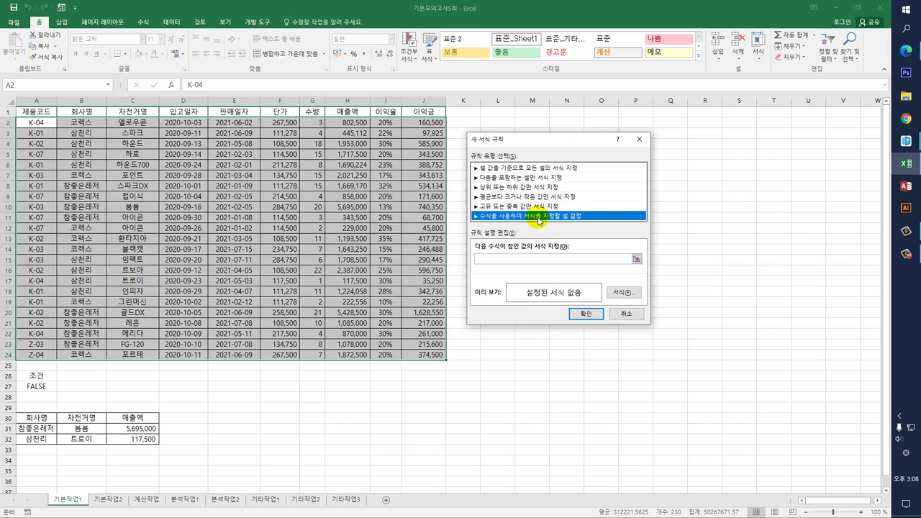
{"action": "left_click", "coordinate": [539, 261]}
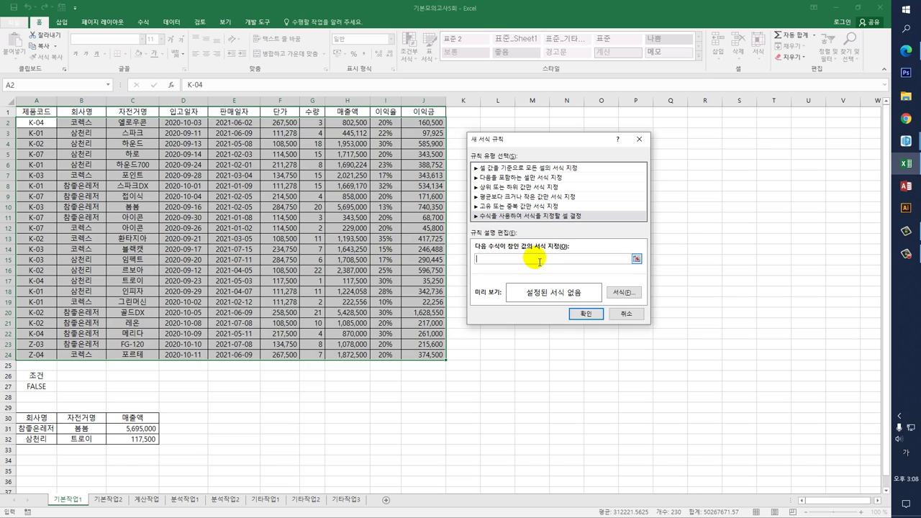
Enter the rule formula =or($I2>20%,$J2>=500000), keeping only the column references absolute
{"action": "type", "text": "=or("}
{"action": "left_click", "coordinate": [393, 126]}
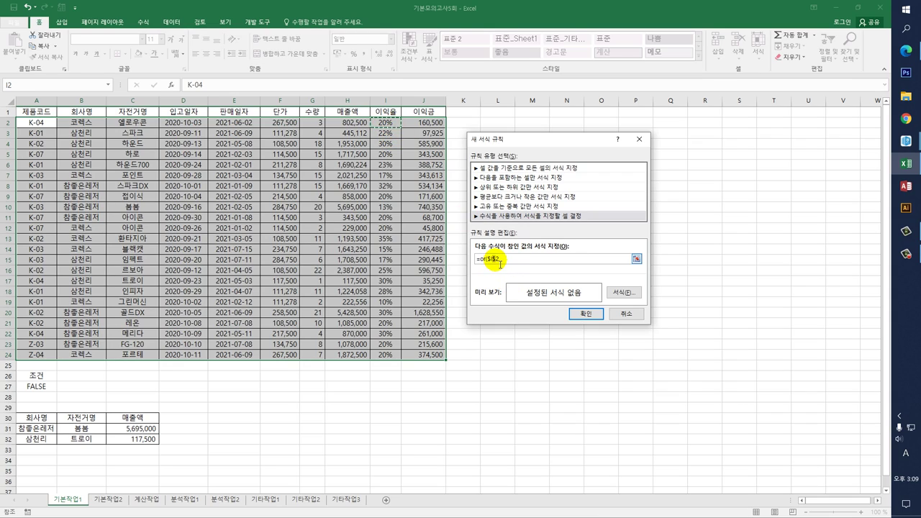
{"action": "left_click", "coordinate": [499, 264]}
{"action": "key", "text": "Left"}
{"action": "key", "text": "BackSpace"}
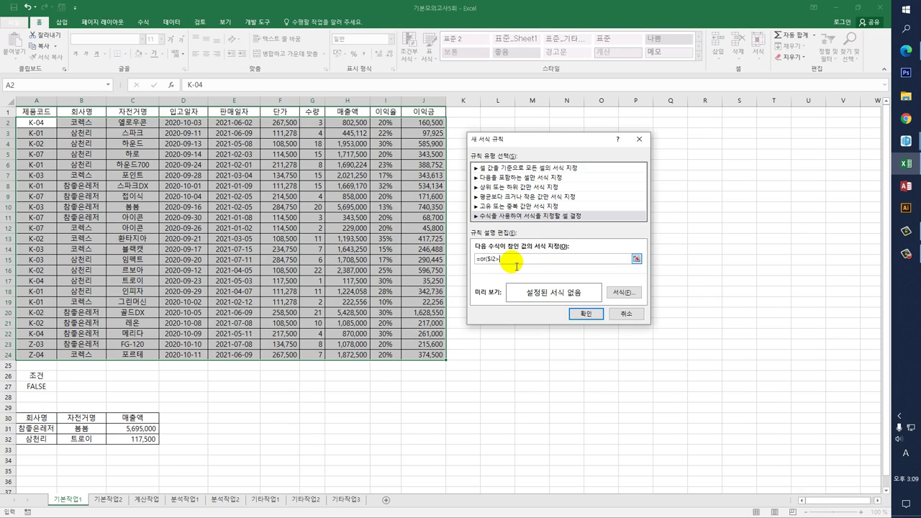
{"action": "type", "text": ">20%,$J$2"}
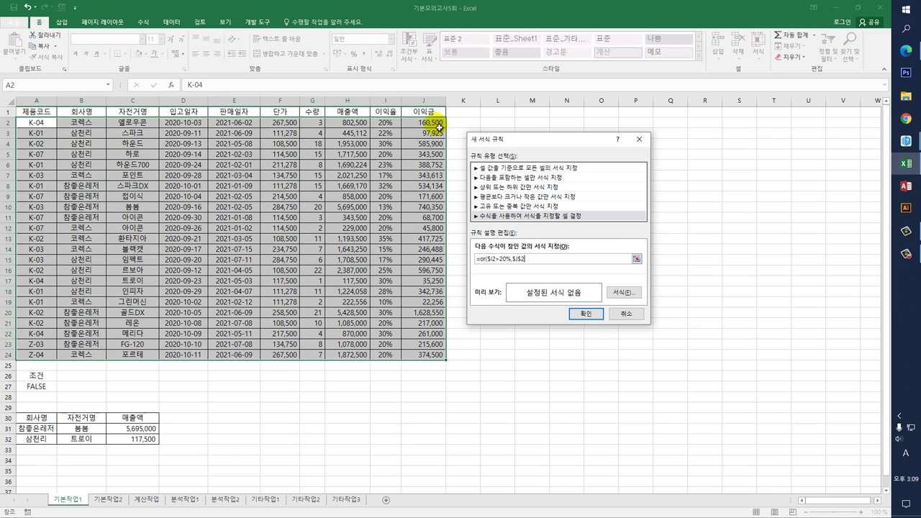
{"action": "left_click", "coordinate": [438, 125]}
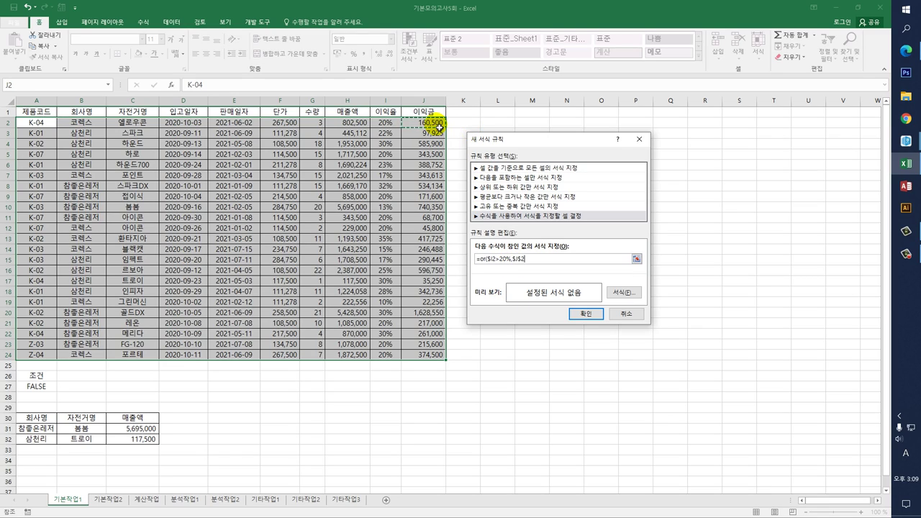
{"action": "left_click", "coordinate": [523, 259]}
{"action": "key", "text": "BackSpace"}
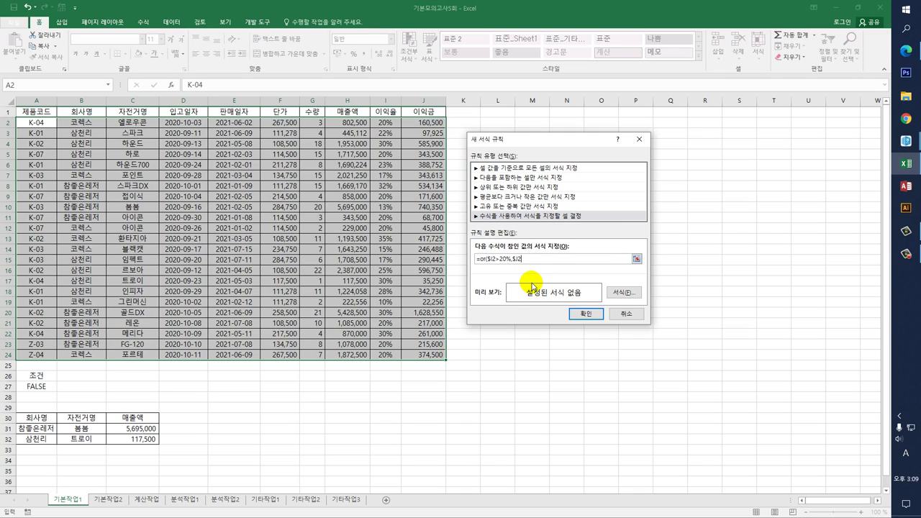
{"action": "type", "text": ">=500000)"}
Give the rule an italic (기울임꼴) font style in standard blue and apply it to the table
{"action": "left_click", "coordinate": [623, 292]}
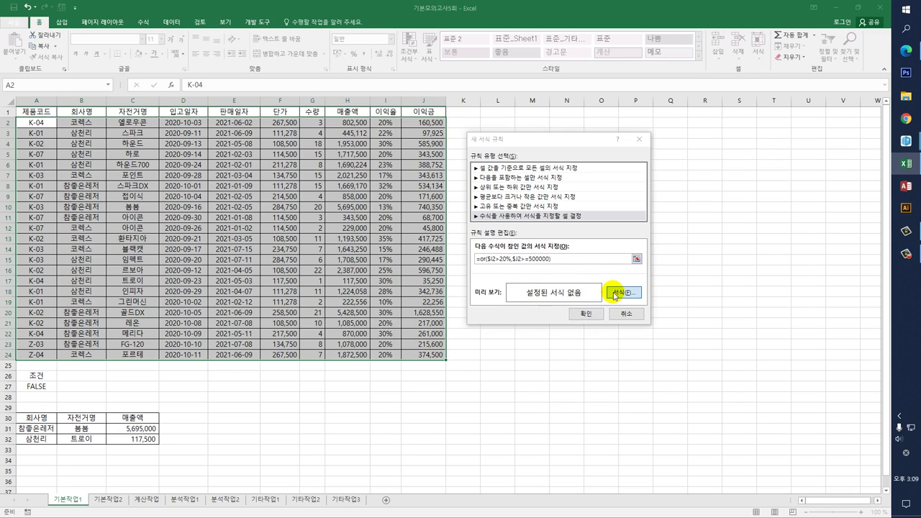
{"action": "left_click_drag", "start_coordinate": [515, 125], "coordinate": [381, 130]}
{"action": "left_click", "coordinate": [376, 185]}
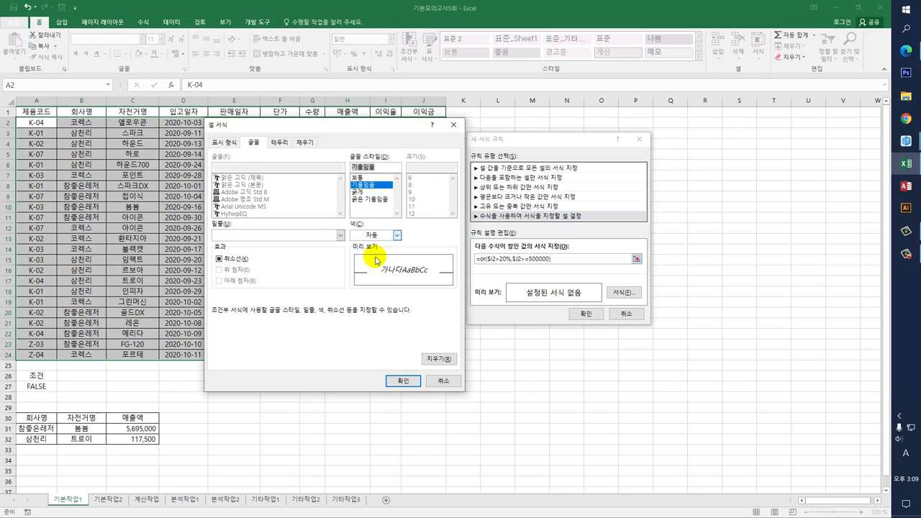
{"action": "left_click", "coordinate": [397, 236]}
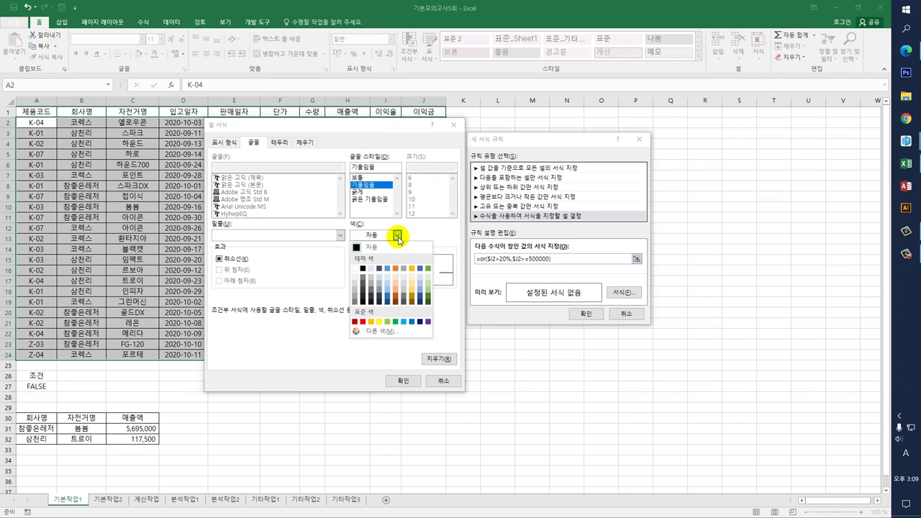
{"action": "left_click", "coordinate": [411, 322]}
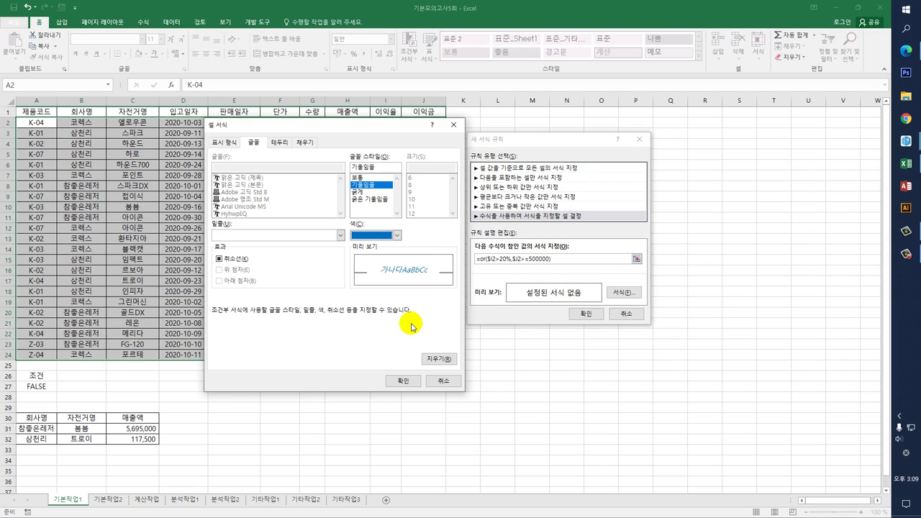
{"action": "left_click", "coordinate": [403, 380]}
{"action": "left_click", "coordinate": [600, 315]}
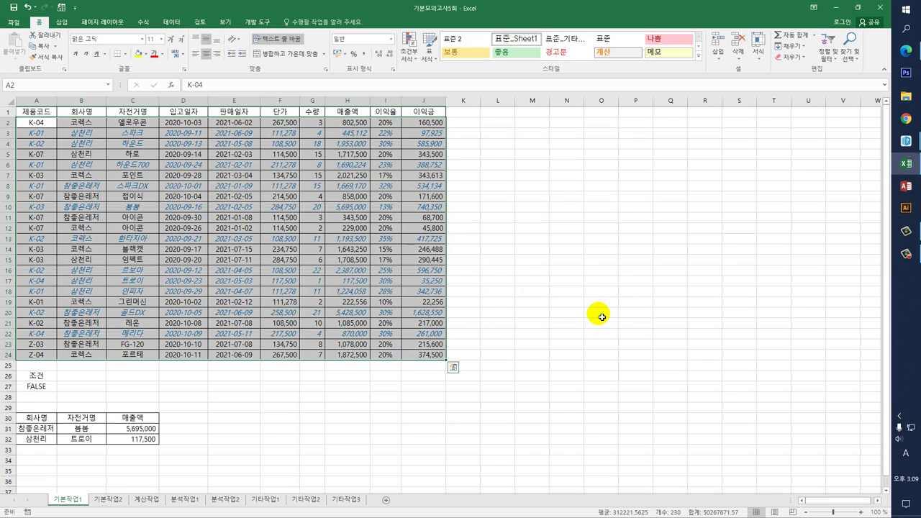
Check the 이익율 and 이익금 values of several formatted rows against the rule's conditions
{"action": "left_click_drag", "start_coordinate": [396, 131], "coordinate": [394, 154]}
{"action": "left_click", "coordinate": [386, 165]}
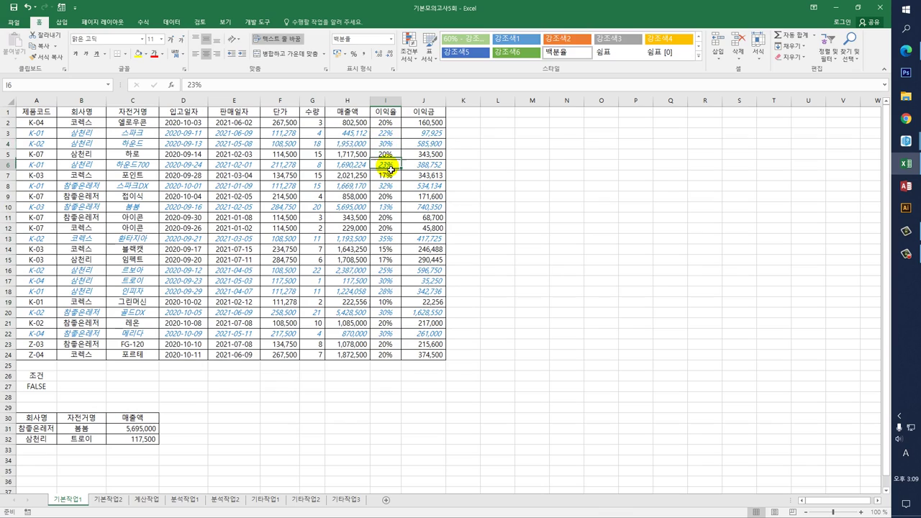
{"action": "left_click_drag", "start_coordinate": [391, 208], "coordinate": [420, 210]}
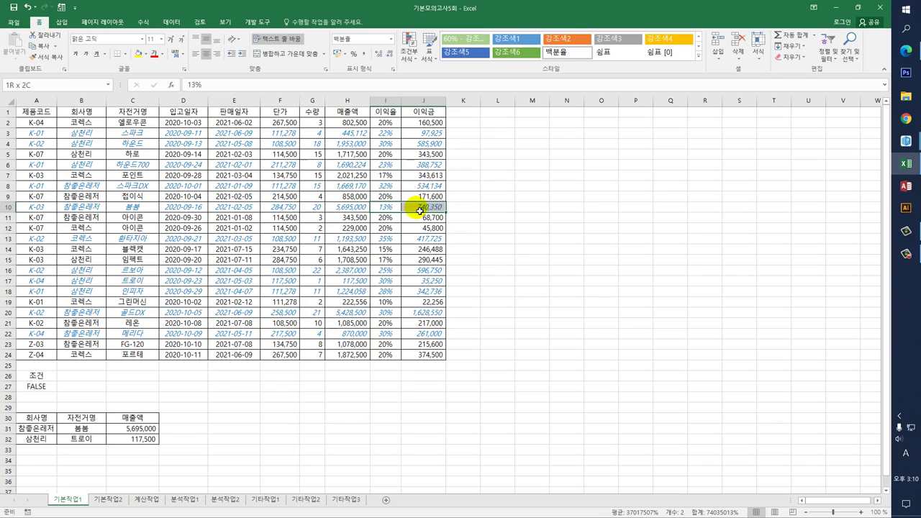
{"action": "left_click", "coordinate": [421, 208]}
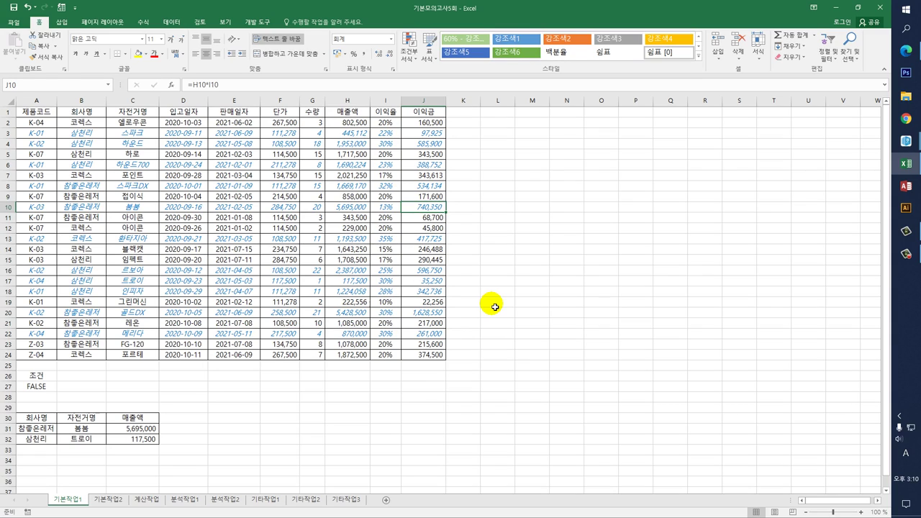
On the 기본작업2 sheet, enable the 숨김 protection option alongside 잠금 for the 매출액 and 이익금 cells I3:I25 and K3:K25
{"action": "left_click", "coordinate": [109, 500]}
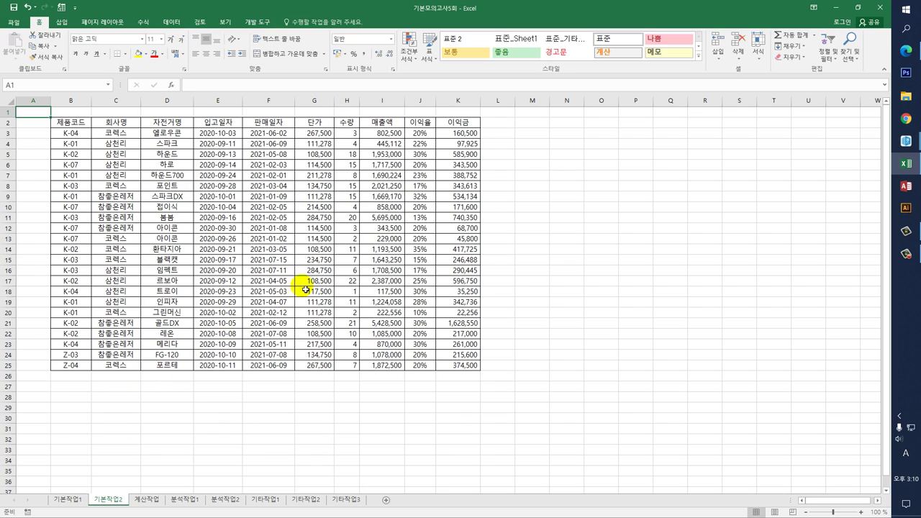
{"action": "left_click_drag", "start_coordinate": [388, 133], "coordinate": [386, 369]}
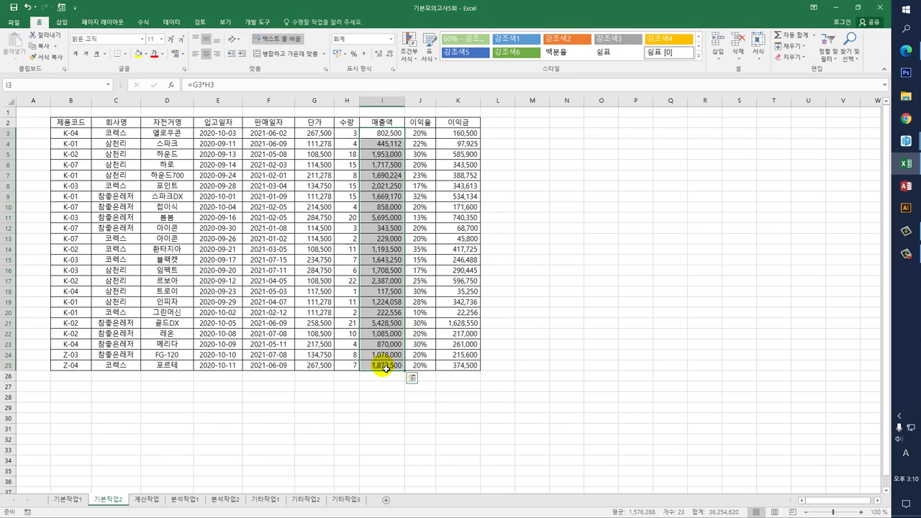
{"action": "left_click_drag", "start_coordinate": [457, 133], "coordinate": [461, 365]}
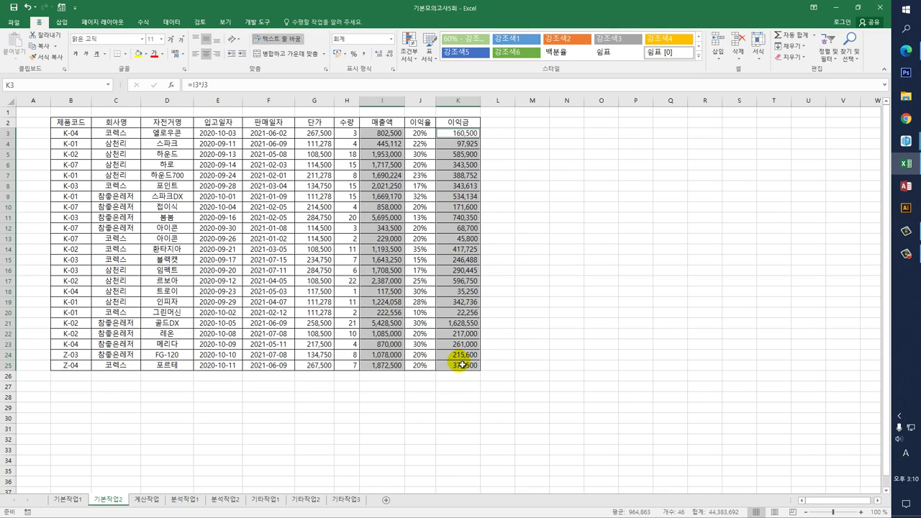
{"action": "right_click", "coordinate": [465, 155]}
{"action": "left_click", "coordinate": [505, 322]}
{"action": "left_click_drag", "start_coordinate": [472, 195], "coordinate": [617, 142]}
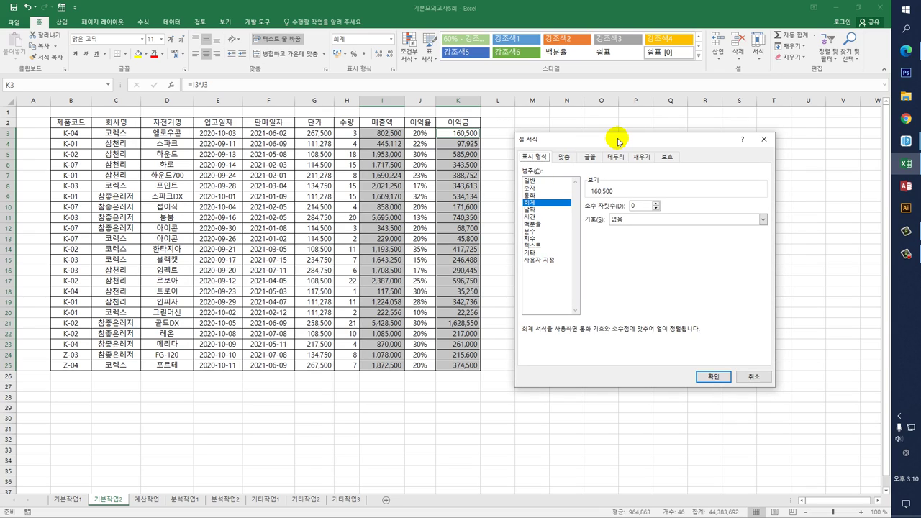
{"action": "left_click", "coordinate": [667, 156]}
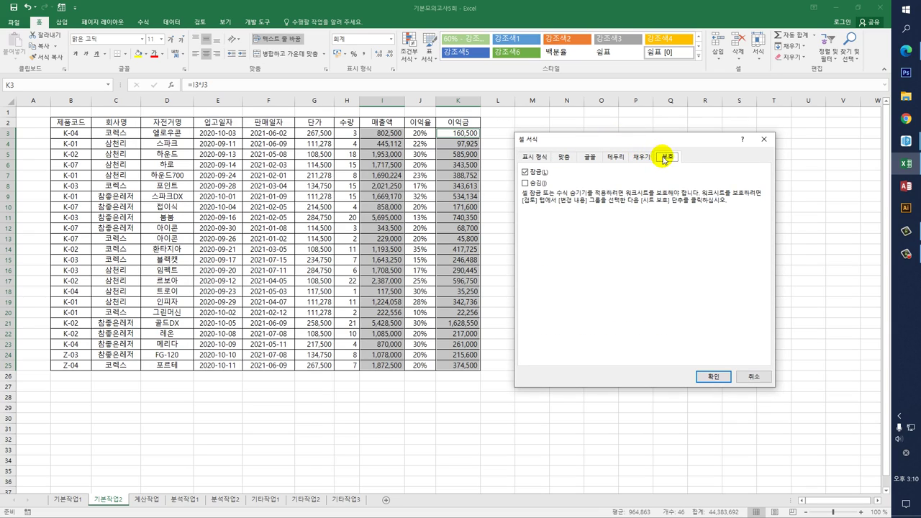
{"action": "left_click", "coordinate": [534, 183]}
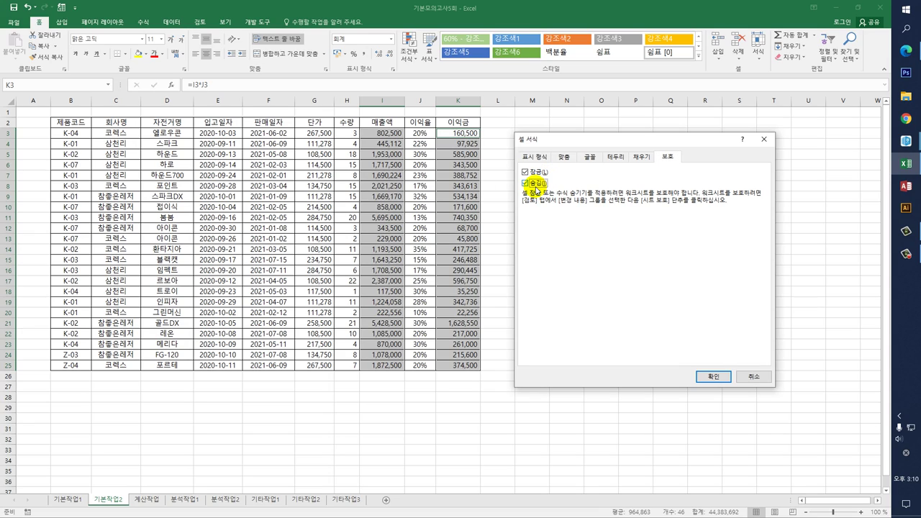
{"action": "left_click", "coordinate": [704, 377]}
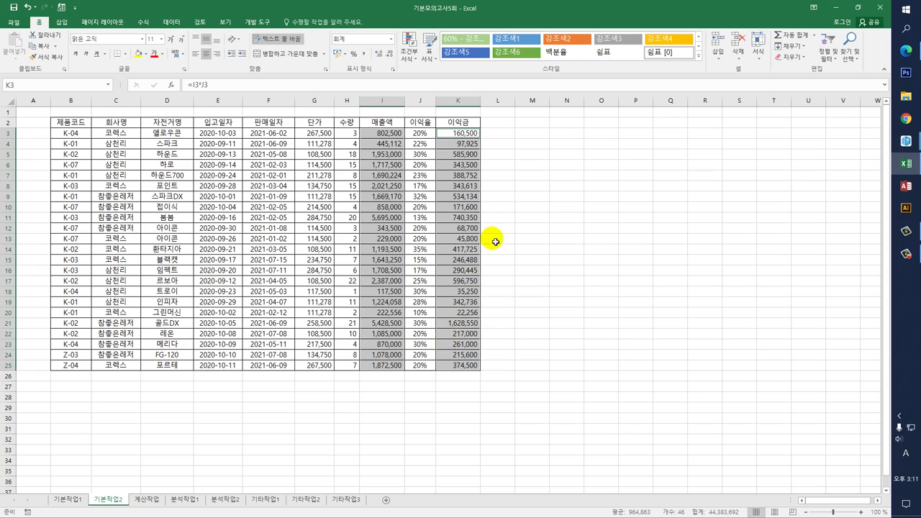
Protect the 기본작업2 sheet without a password, allowing only selection of locked and unlocked cells
{"action": "left_click", "coordinate": [448, 134]}
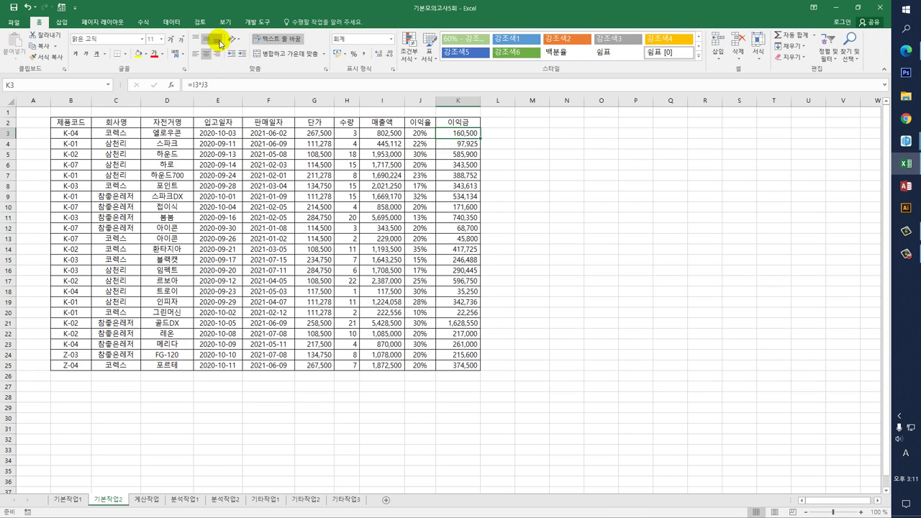
{"action": "left_click", "coordinate": [202, 23]}
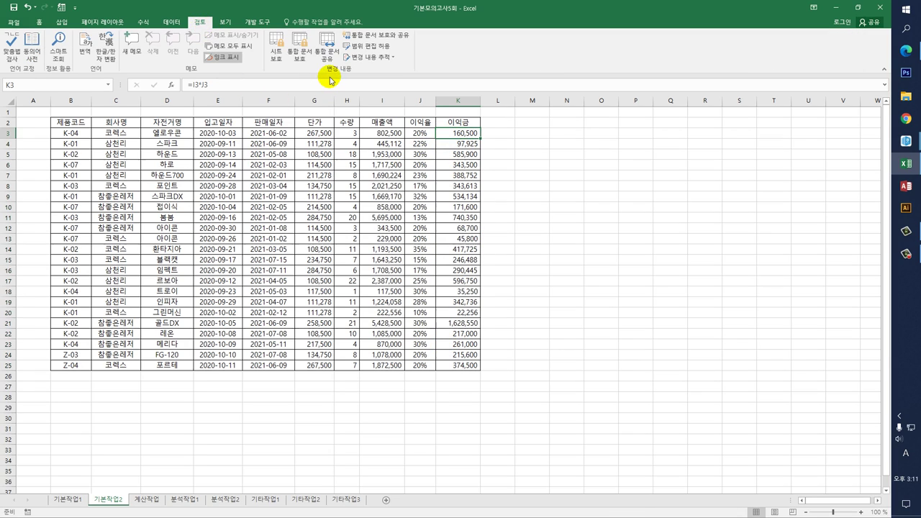
{"action": "left_click", "coordinate": [281, 61]}
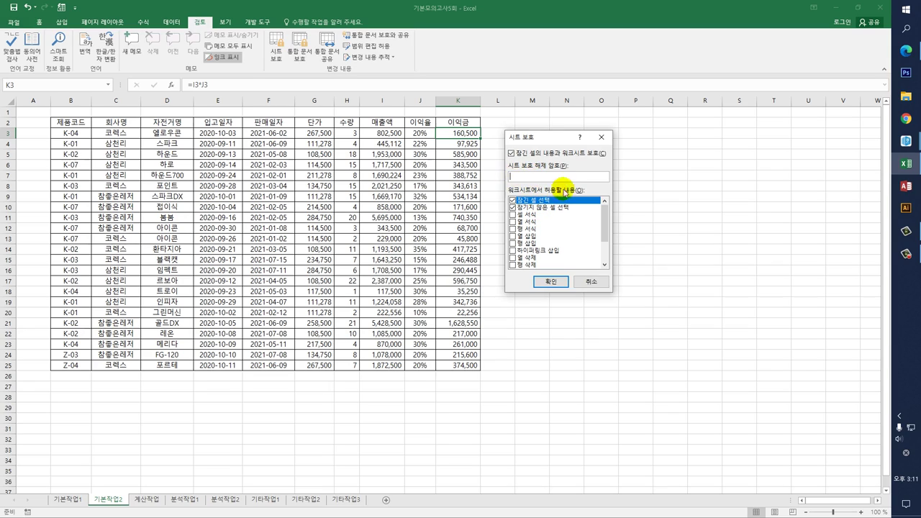
{"action": "left_click", "coordinate": [549, 281]}
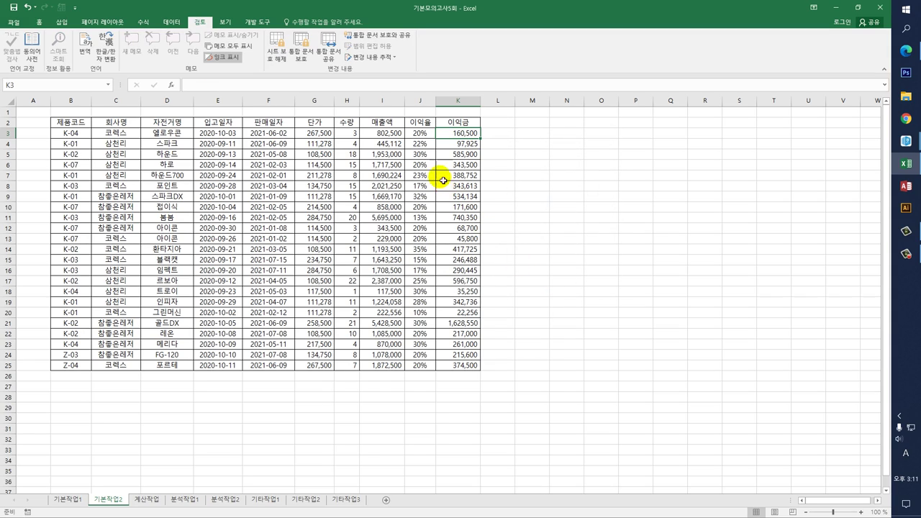
Check several 매출액 and 이익금 cells to see whether their formulas are hidden
{"action": "left_click", "coordinate": [397, 135]}
{"action": "left_click", "coordinate": [442, 132]}
{"action": "left_click", "coordinate": [377, 173]}
{"action": "left_click", "coordinate": [458, 174]}
{"action": "left_click", "coordinate": [389, 186]}
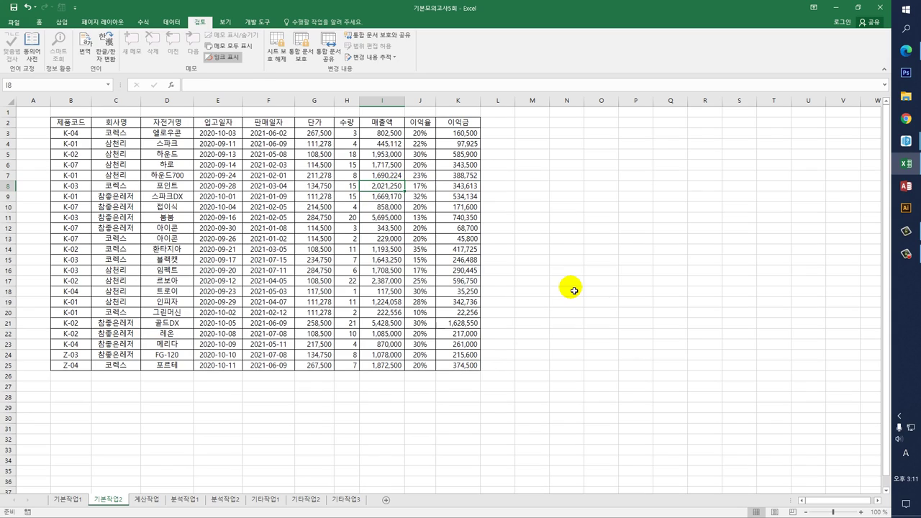
Display the 기본작업2 sheet in page break preview at 100% zoom
{"action": "left_click", "coordinate": [221, 22]}
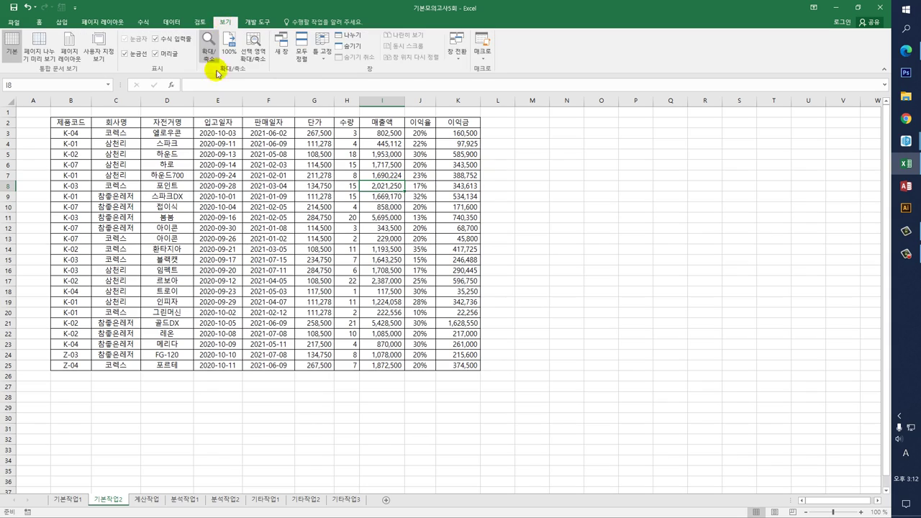
{"action": "left_click", "coordinate": [41, 61]}
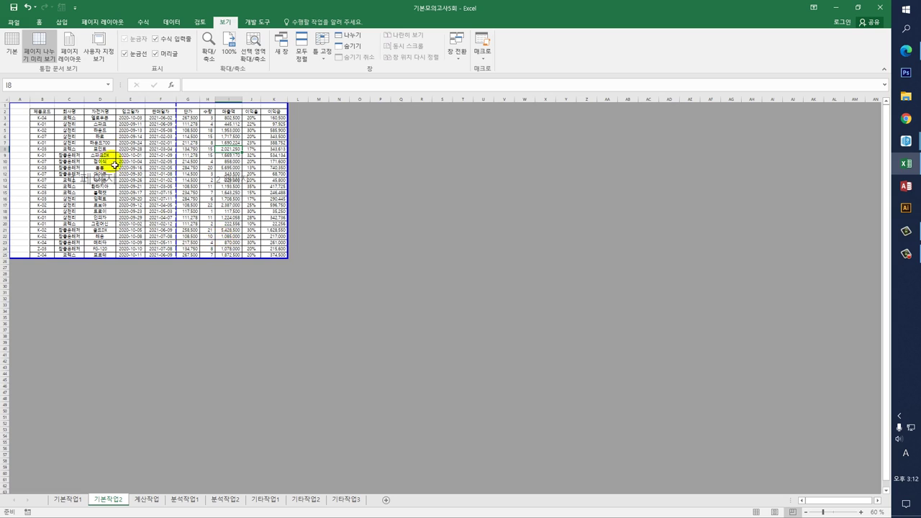
{"action": "left_click", "coordinate": [230, 51]}
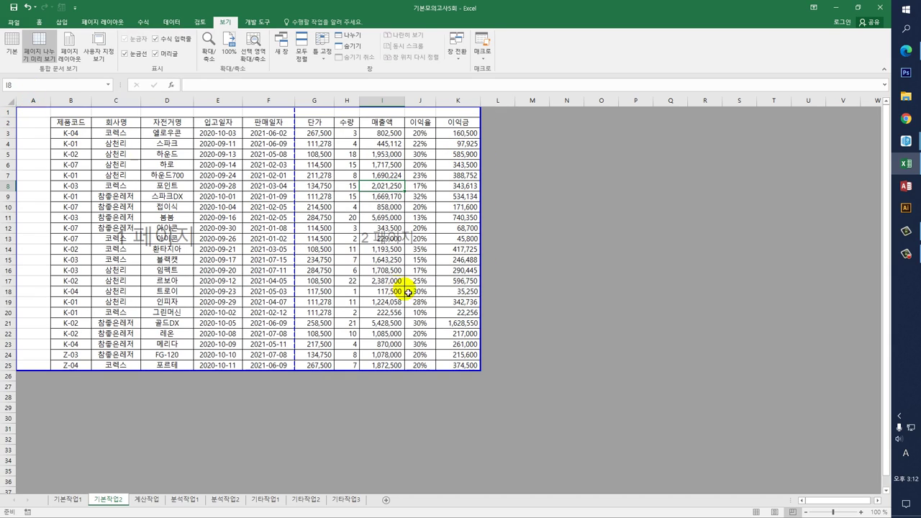
Adjust the print area to B2:K25 and move the vertical page break past column K so the table fits on page 1
{"action": "mouse_move", "coordinate": [139, 108]}
{"action": "left_mouse_down"}
{"action": "mouse_move", "coordinate": [138, 131]}
{"action": "mouse_move", "coordinate": [138, 119]}
{"action": "left_mouse_up"}
{"action": "left_click_drag", "start_coordinate": [24, 200], "coordinate": [49, 199]}
{"action": "left_click_drag", "start_coordinate": [54, 200], "coordinate": [41, 190]}
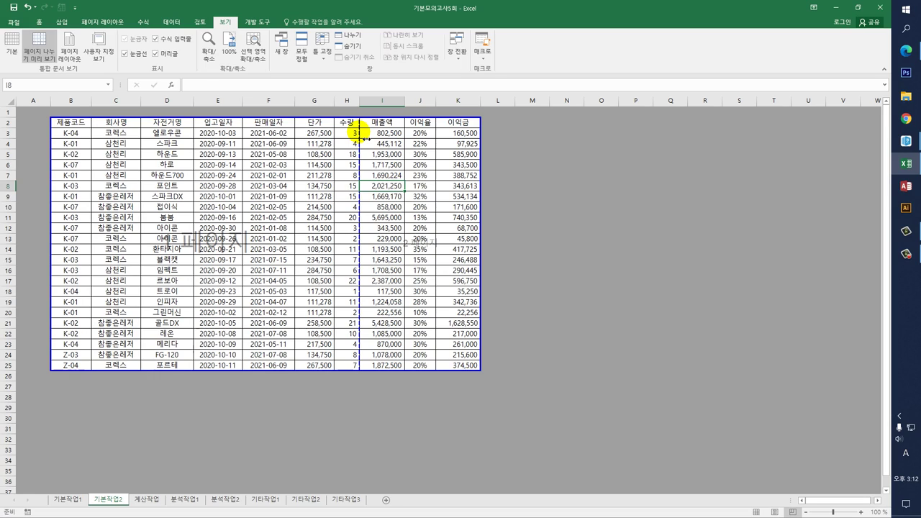
{"action": "left_click_drag", "start_coordinate": [359, 136], "coordinate": [487, 132]}
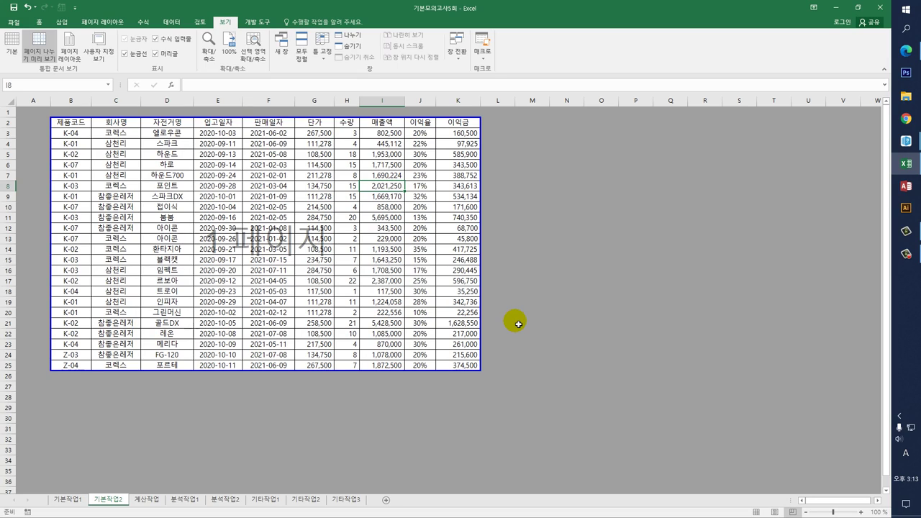
Open the 계산작업 sheet and examine the 수량 column and the 자전거명 and 단가 columns of 표1
{"action": "left_click", "coordinate": [541, 375]}
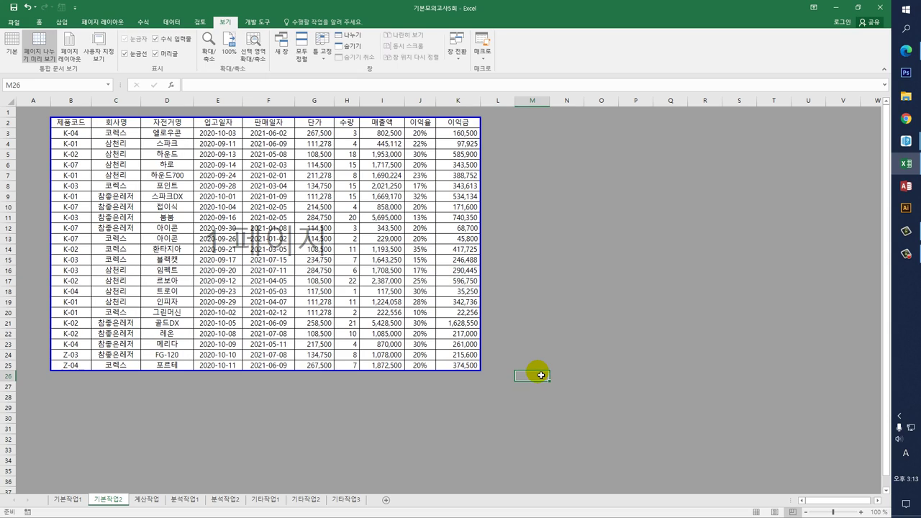
{"action": "left_click", "coordinate": [139, 500]}
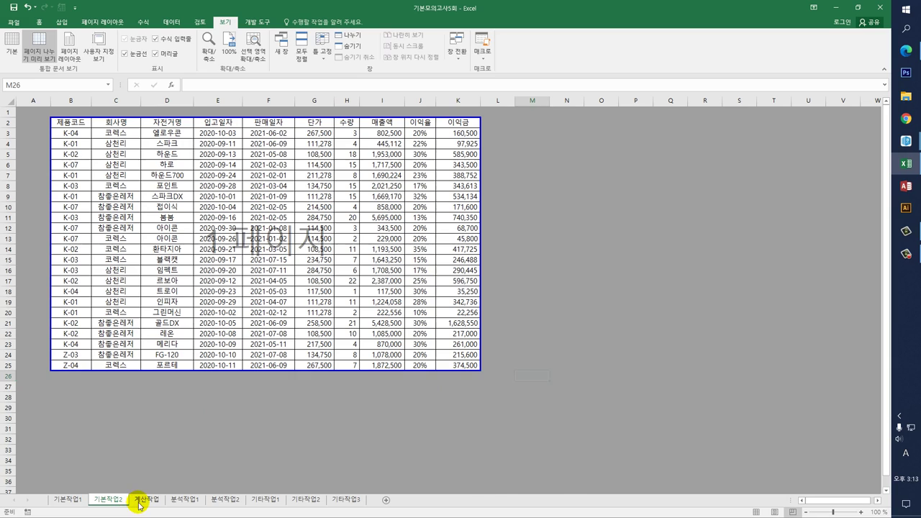
{"action": "left_click", "coordinate": [254, 135]}
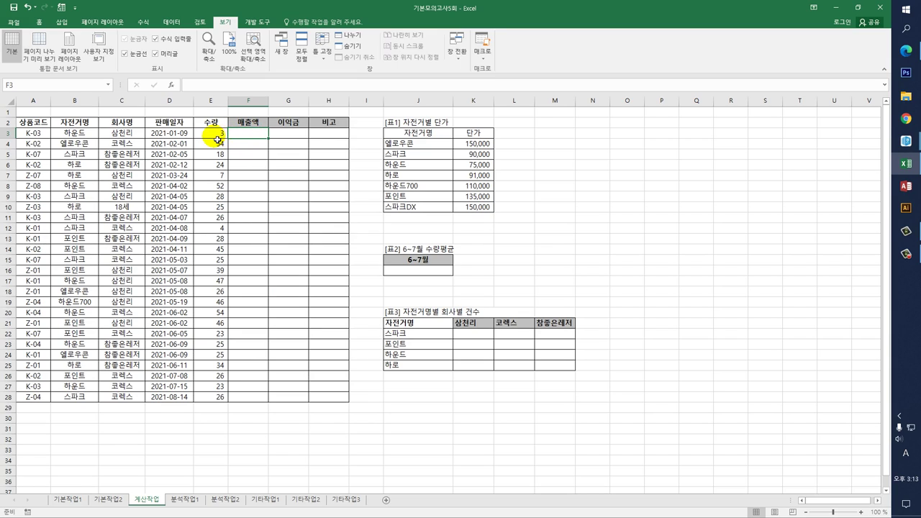
{"action": "left_click", "coordinate": [217, 134]}
{"action": "left_click_drag", "start_coordinate": [441, 149], "coordinate": [475, 207]}
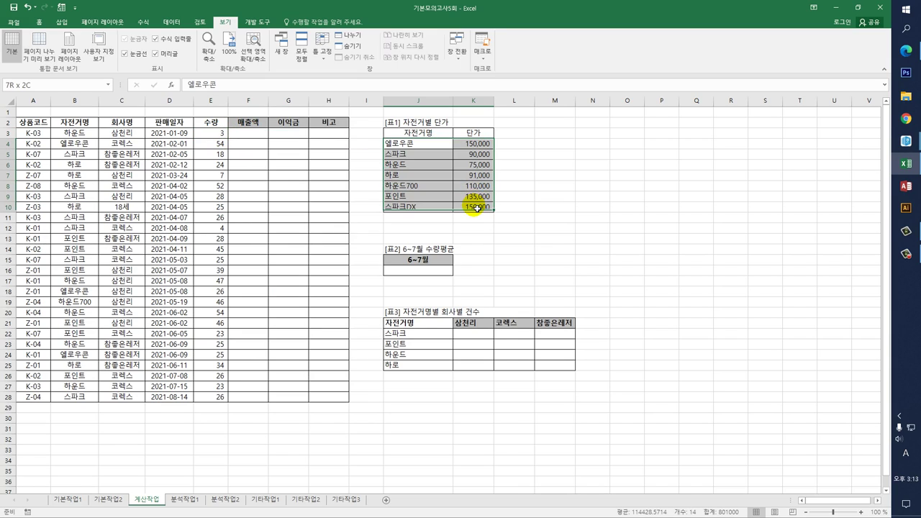
{"action": "left_click_drag", "start_coordinate": [432, 144], "coordinate": [438, 213]}
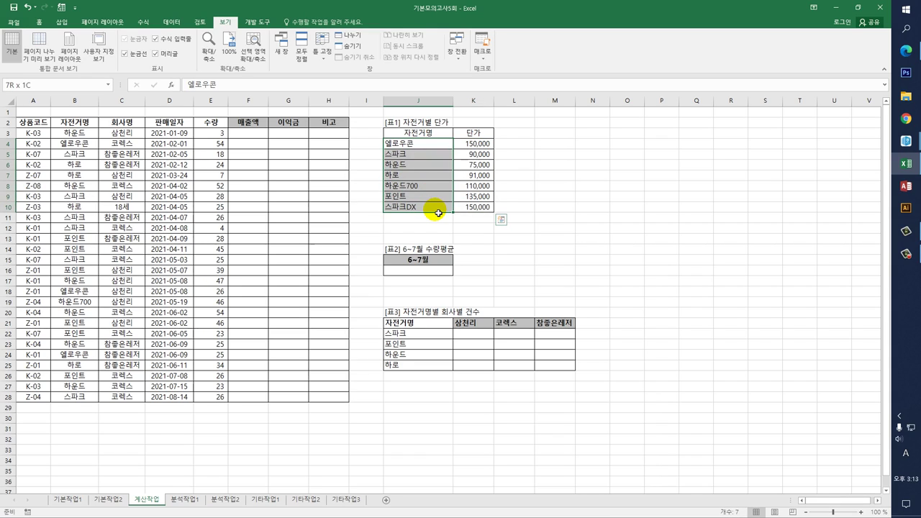
{"action": "left_click_drag", "start_coordinate": [475, 144], "coordinate": [475, 209]}
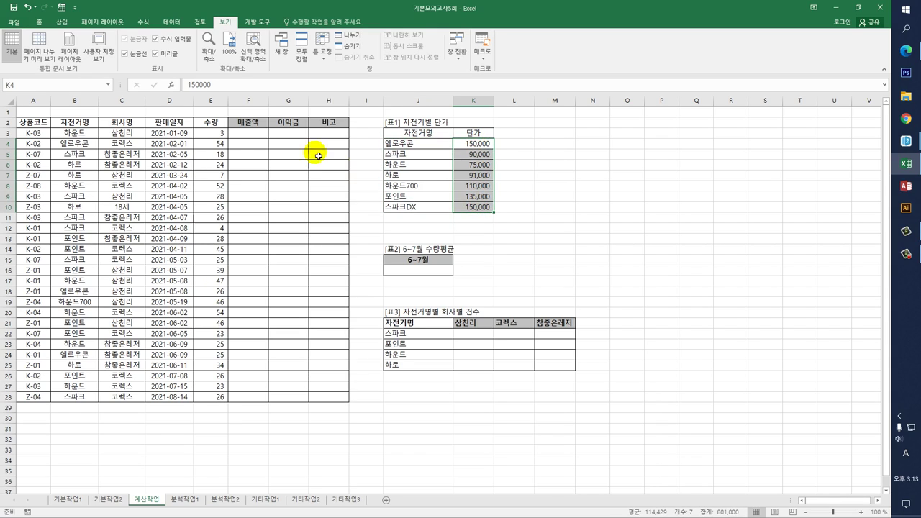
Begin a VLOOKUP formula in F3 that looks up B3 in the absolute range $J$4:$K$10
{"action": "left_click", "coordinate": [262, 138]}
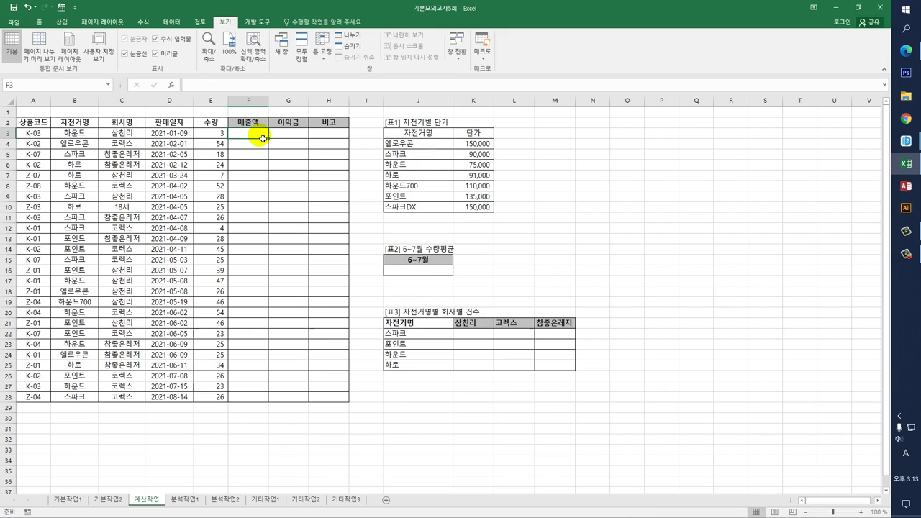
{"action": "type", "text": "="}
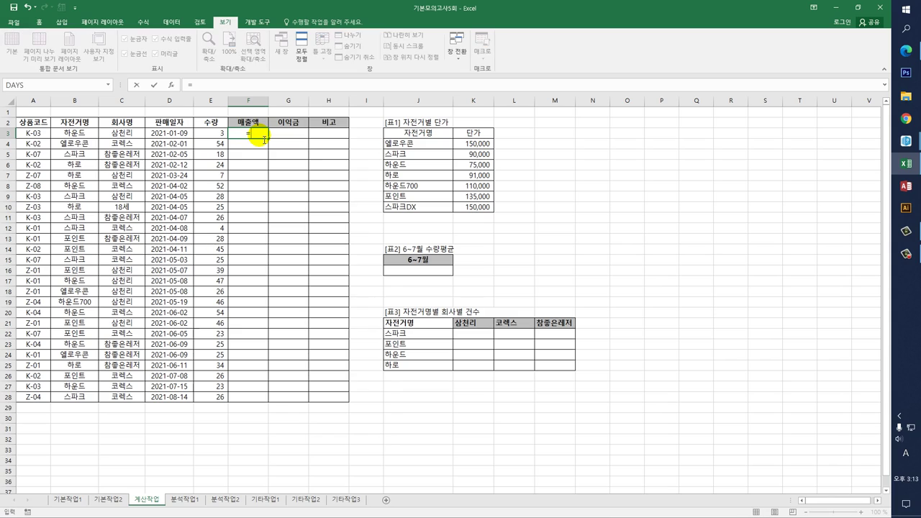
{"action": "type", "text": "vl"}
{"action": "key", "text": "Tab"}
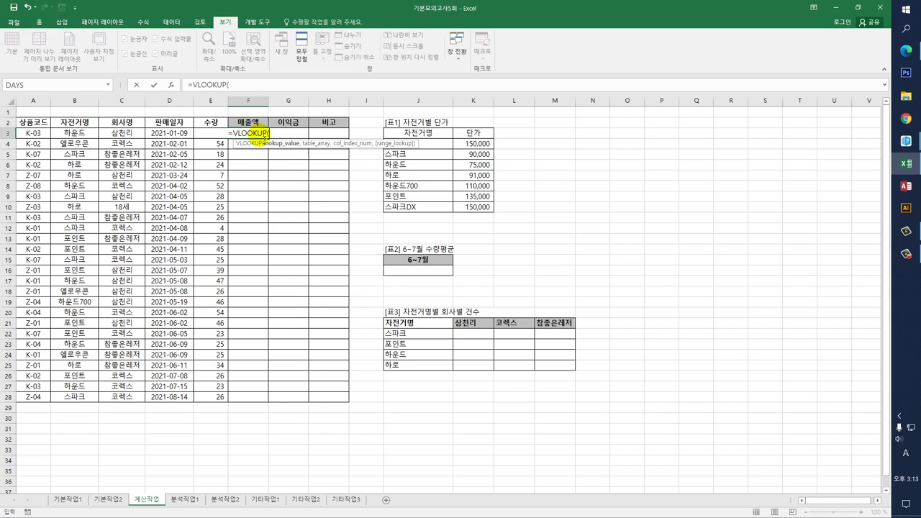
{"action": "left_click", "coordinate": [89, 136]}
{"action": "type", "text": ","}
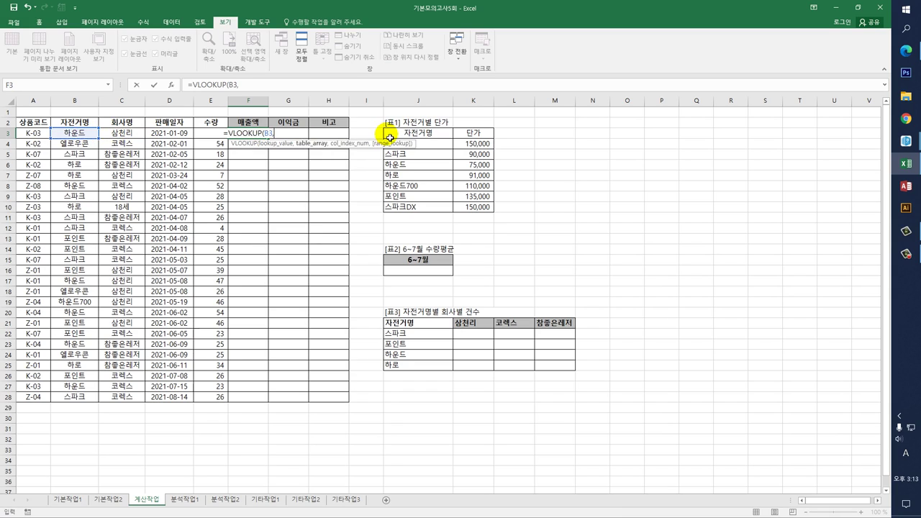
{"action": "left_click_drag", "start_coordinate": [440, 146], "coordinate": [477, 213]}
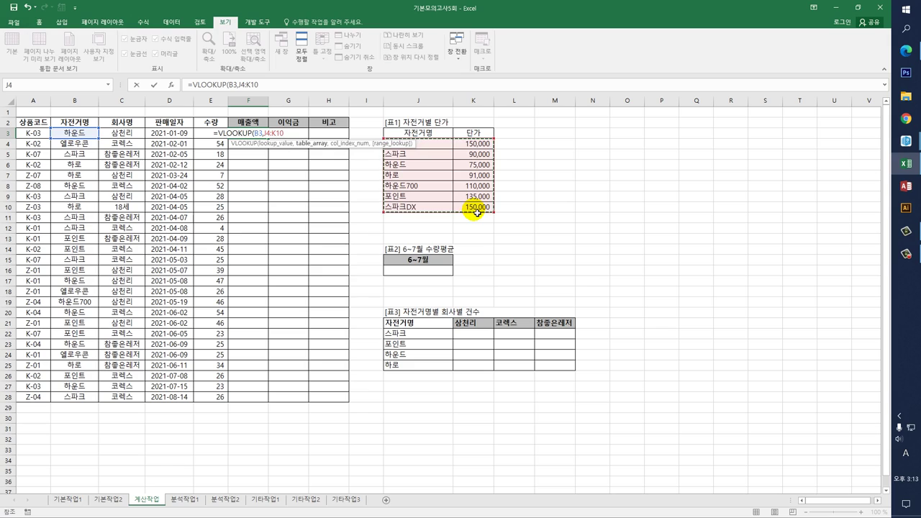
{"action": "key", "text": "F4"}
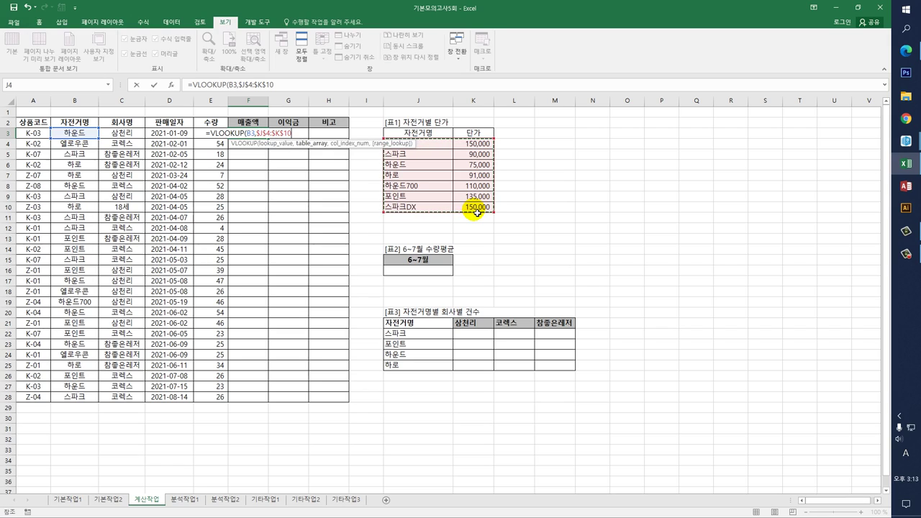
Complete the F3 lookup with column index 2 and FALSE for exact match, and fill it down to F28
{"action": "type", "text": ","}
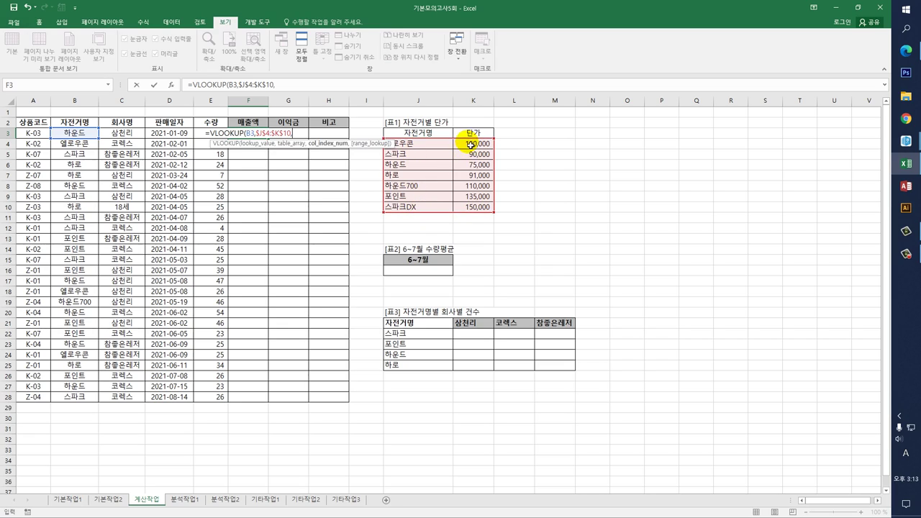
{"action": "type", "text": "2"}
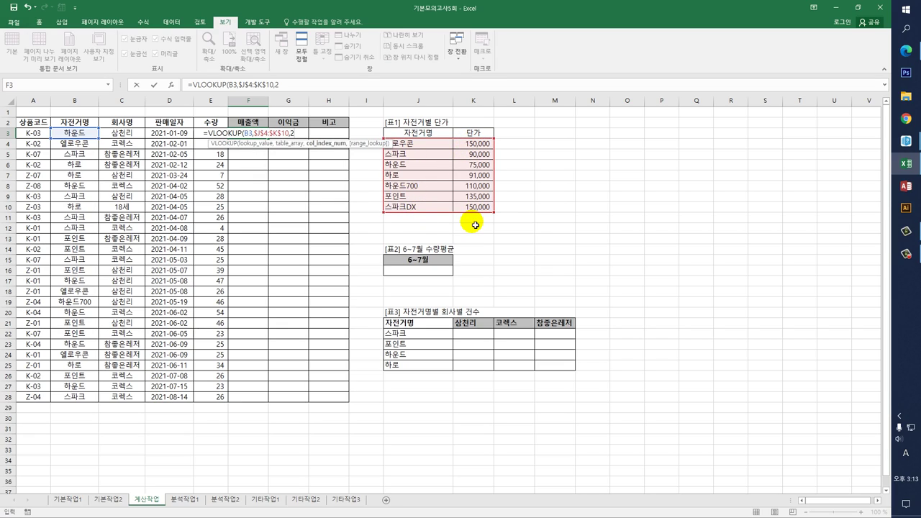
{"action": "type", "text": ","}
{"action": "double_click", "coordinate": [338, 173]}
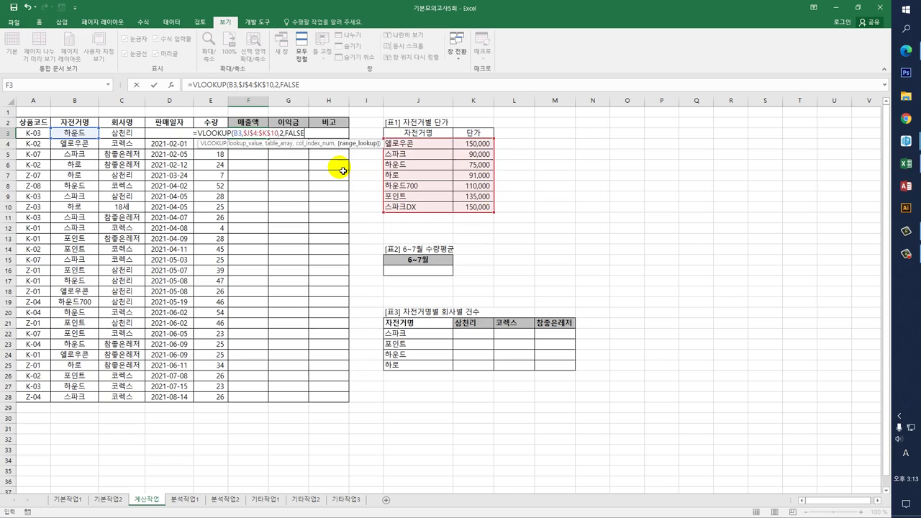
{"action": "type", "text": ")"}
{"action": "key", "text": "Return"}
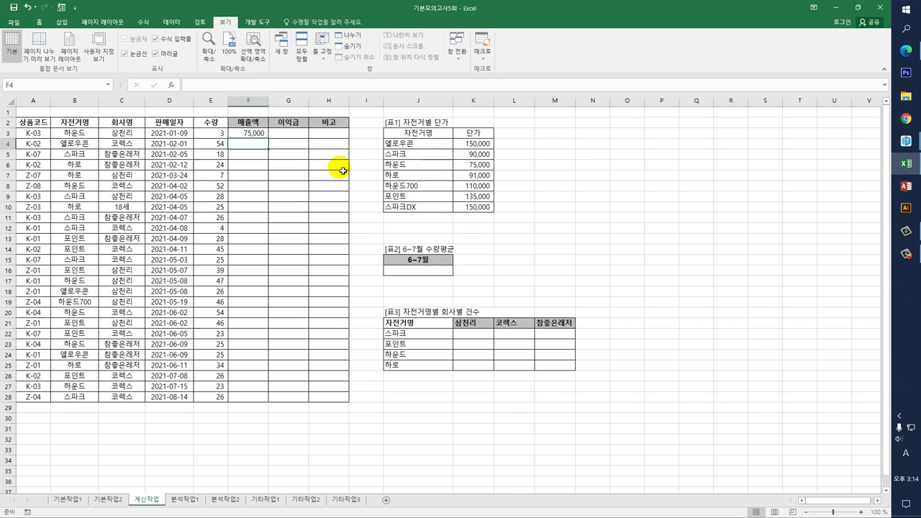
{"action": "left_click", "coordinate": [257, 134]}
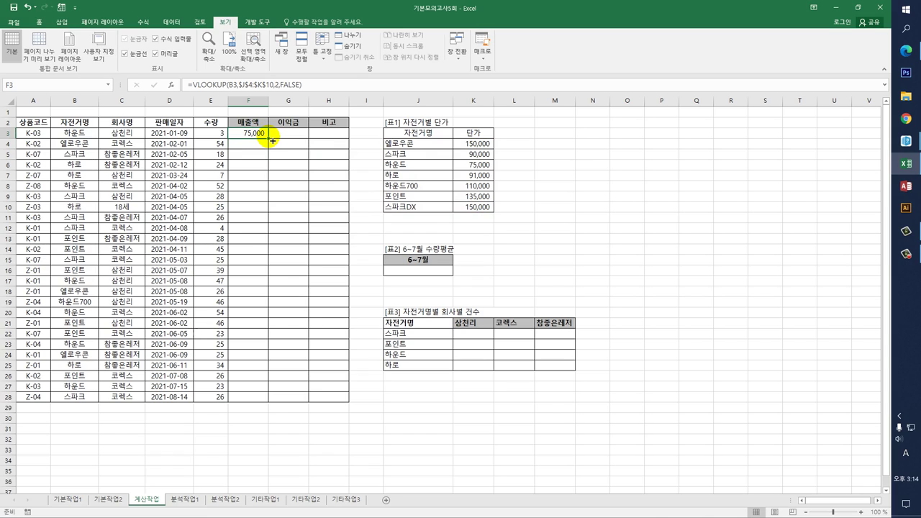
{"action": "double_click", "coordinate": [272, 141]}
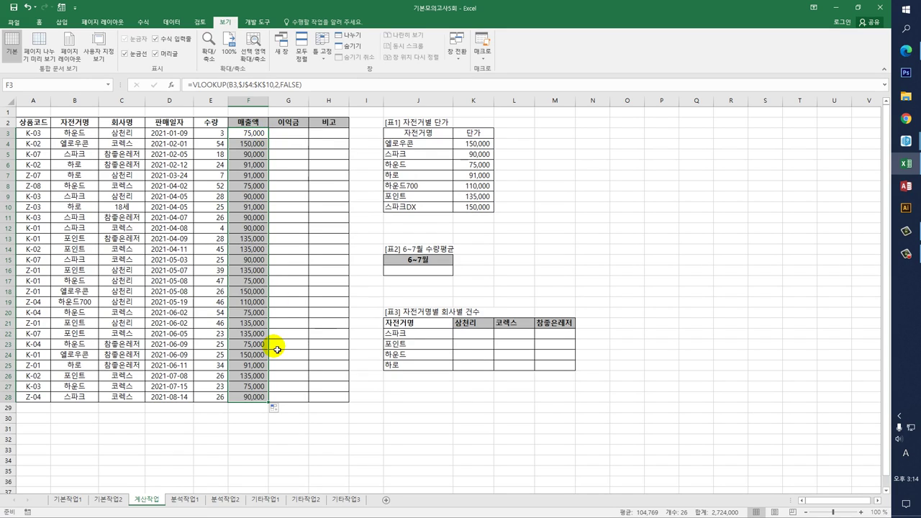
Multiply the F3 lookup formula by the quantity in E3 and fill the 매출액 column down to F28
{"action": "left_click", "coordinate": [258, 135]}
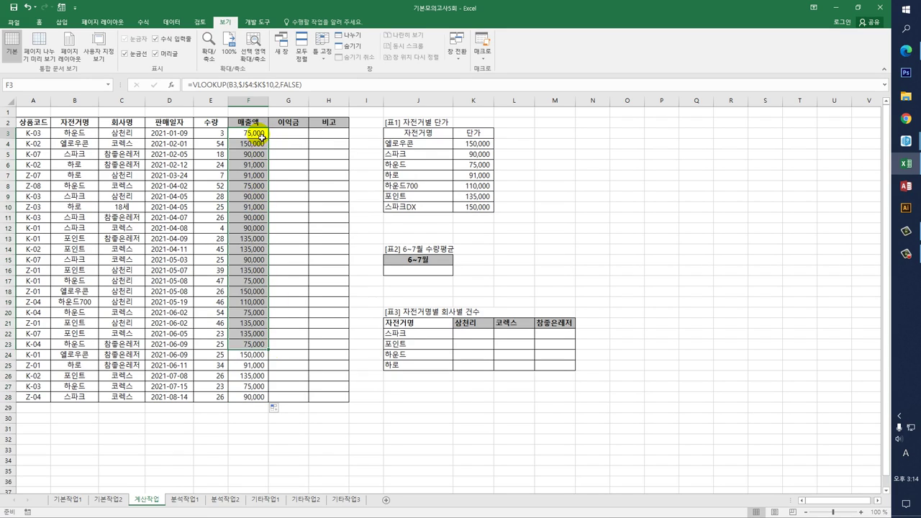
{"action": "left_click", "coordinate": [328, 86]}
{"action": "type", "text": "*"}
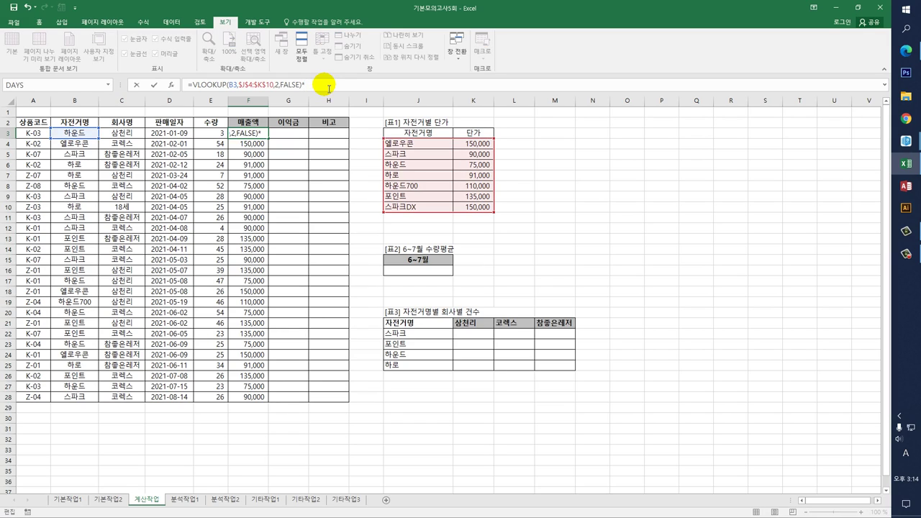
{"action": "left_click", "coordinate": [209, 134]}
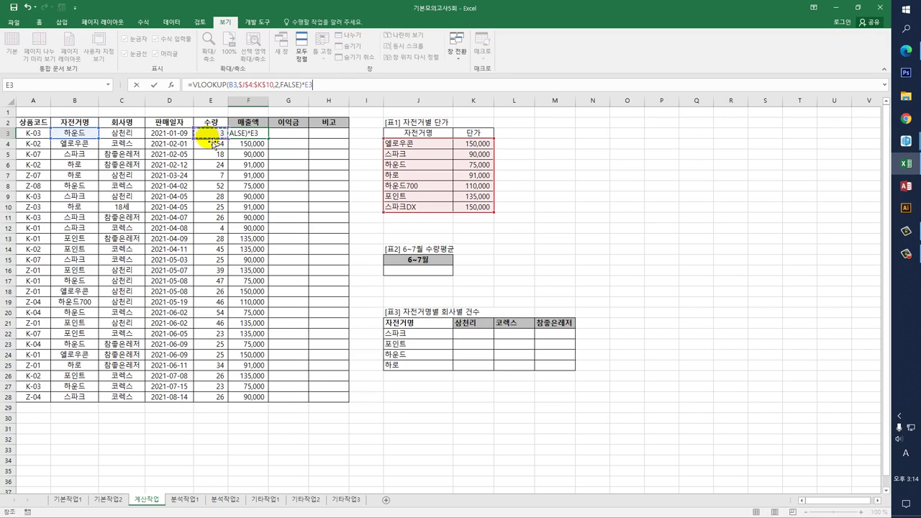
{"action": "key", "text": "Return"}
{"action": "left_click", "coordinate": [263, 134]}
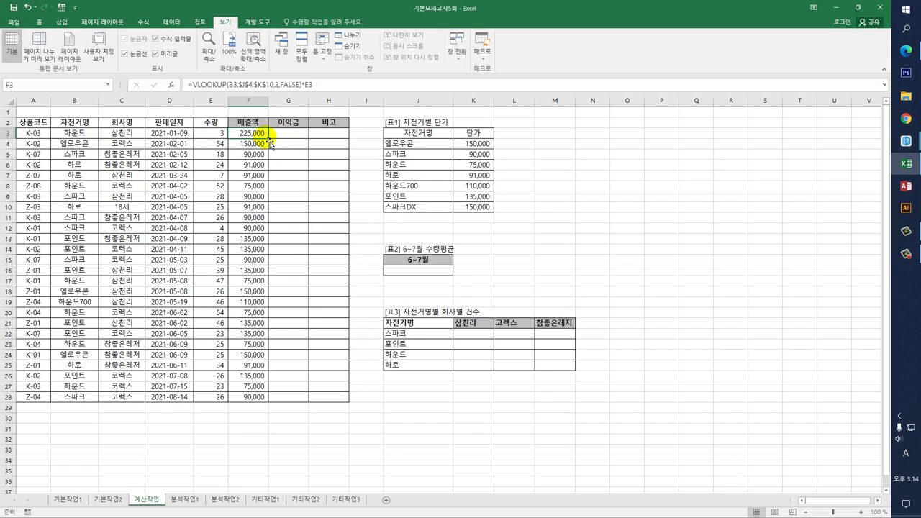
{"action": "double_click", "coordinate": [268, 138]}
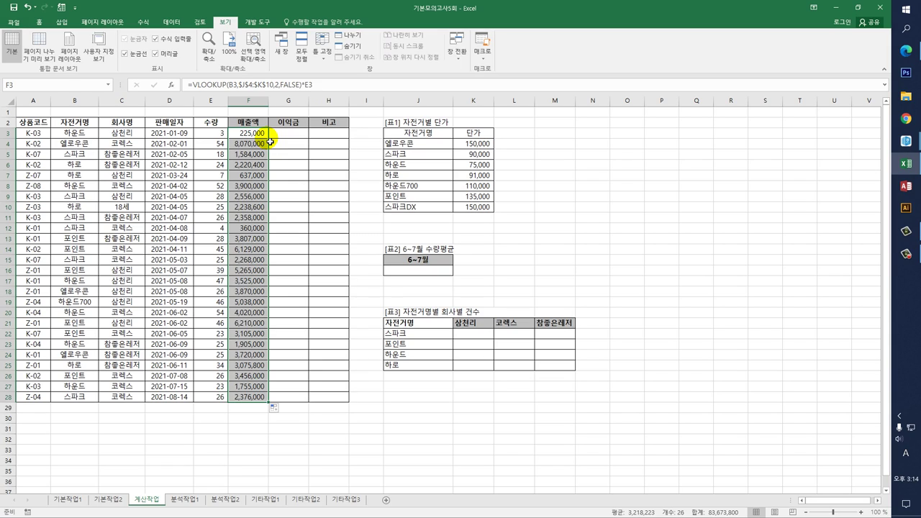
Enter =IF(MONTH(D3)<=4,F3*20%,F3*30%) in G3 and fill the 이익금 column down to G28
{"action": "left_click", "coordinate": [295, 133]}
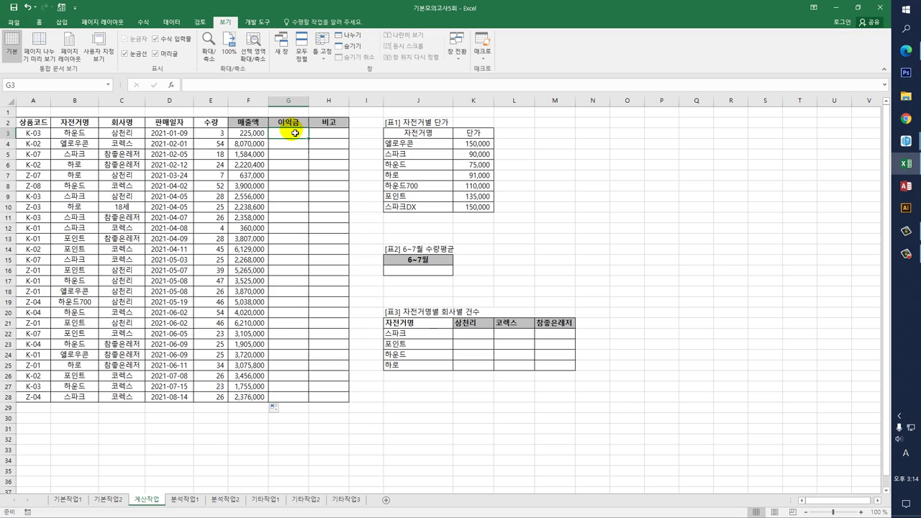
{"action": "type", "text": "=IF(mon"}
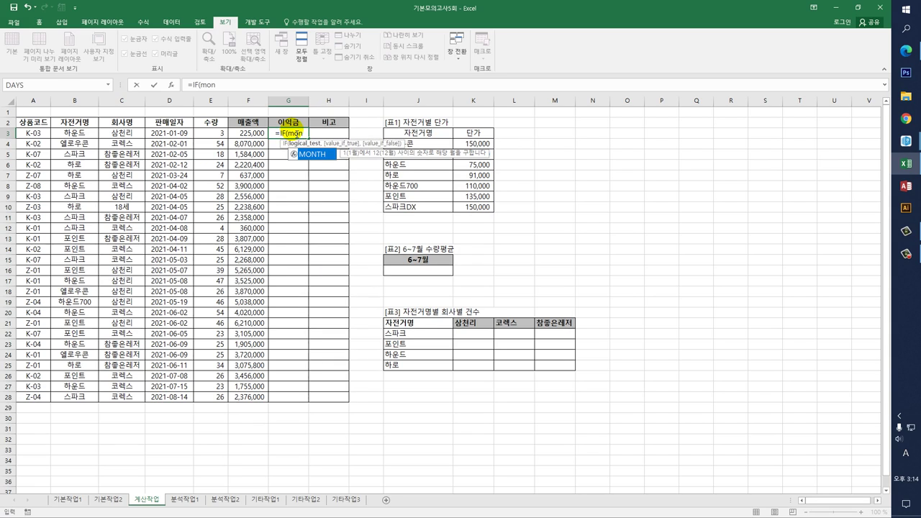
{"action": "double_click", "coordinate": [313, 154]}
{"action": "left_click", "coordinate": [173, 138]}
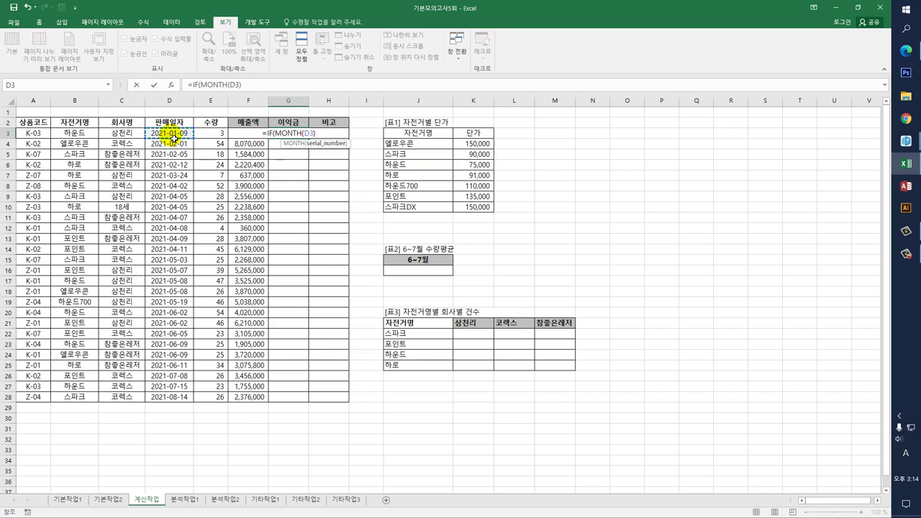
{"action": "type", "text": ")<=4,"}
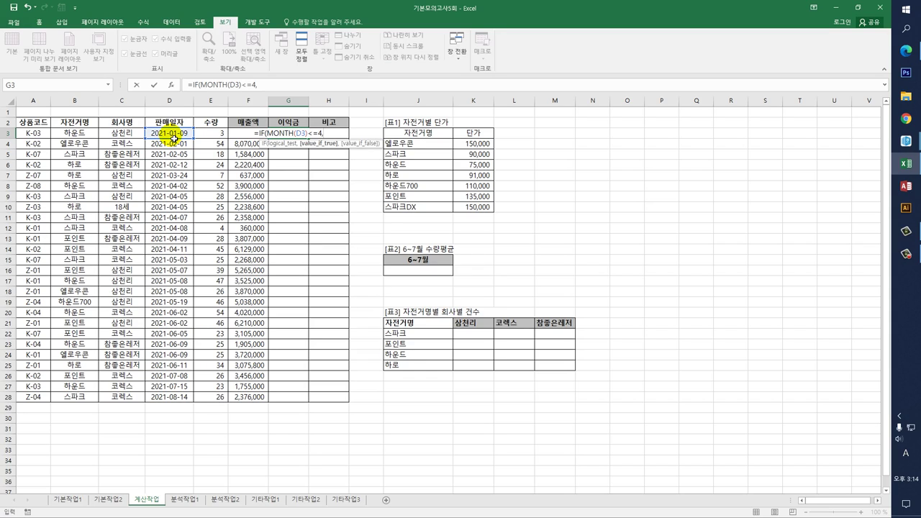
{"action": "key", "text": "Left"}
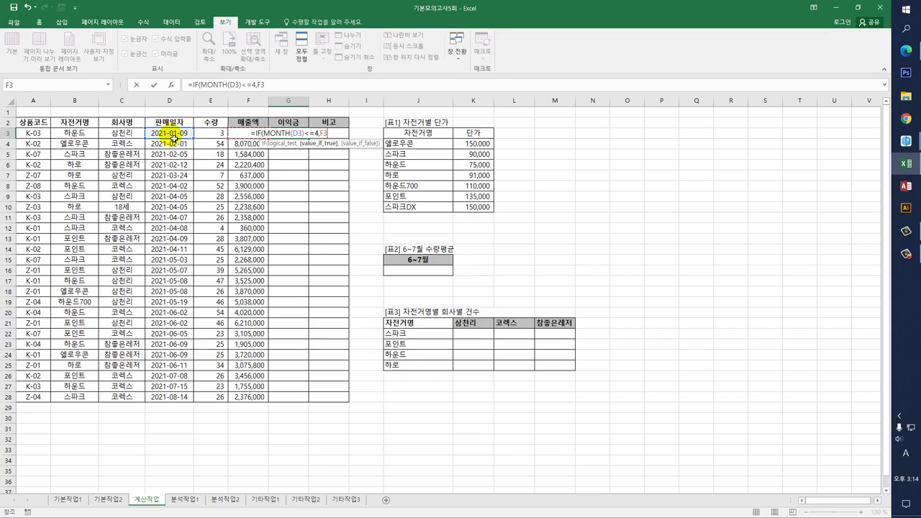
{"action": "type", "text": "*20%,"}
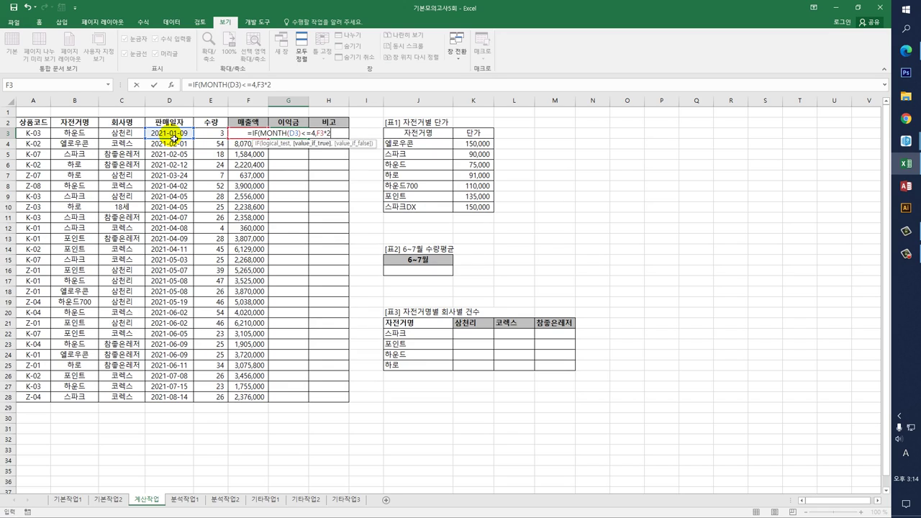
{"action": "key", "text": "Left"}
{"action": "type", "text": "*30%)"}
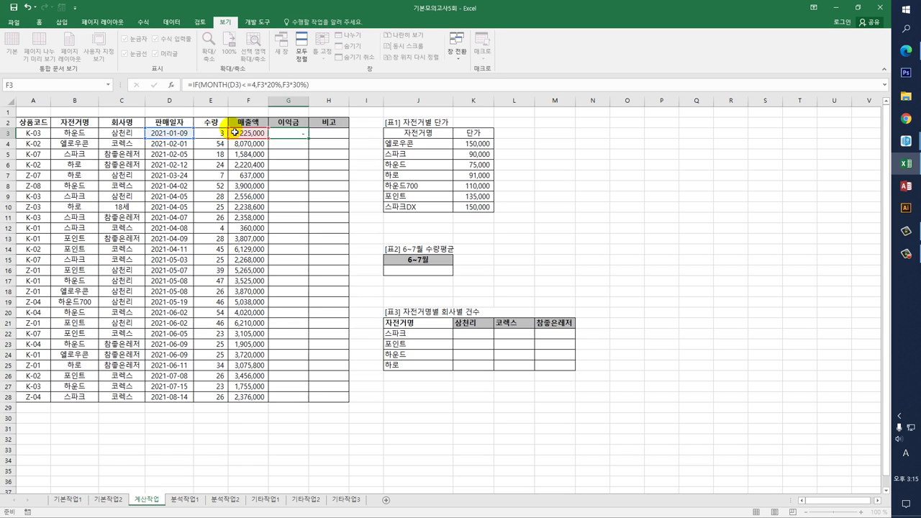
{"action": "left_click", "coordinate": [302, 133]}
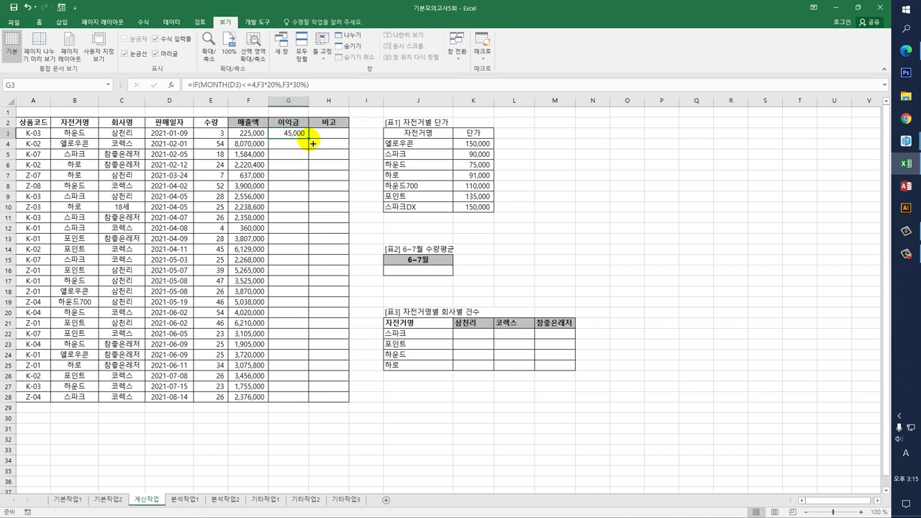
{"action": "double_click", "coordinate": [309, 139]}
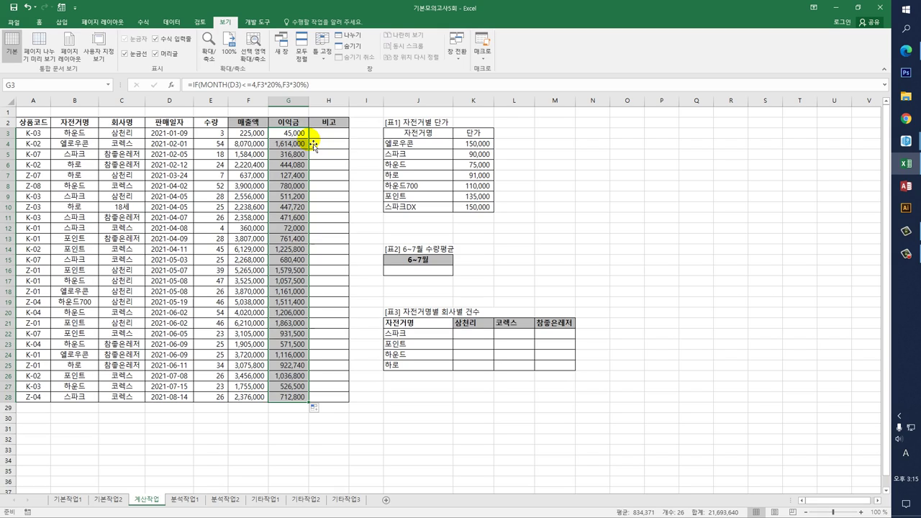
Begin a formula in J16 under 6~7월 with the nested functions =AVERAGE(IF(MONTH(
{"action": "left_click", "coordinate": [325, 135]}
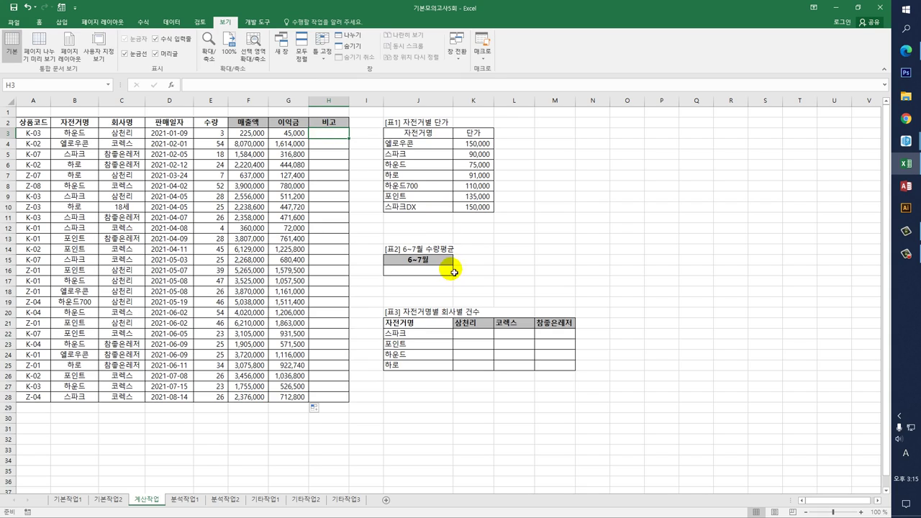
{"action": "left_click", "coordinate": [425, 272]}
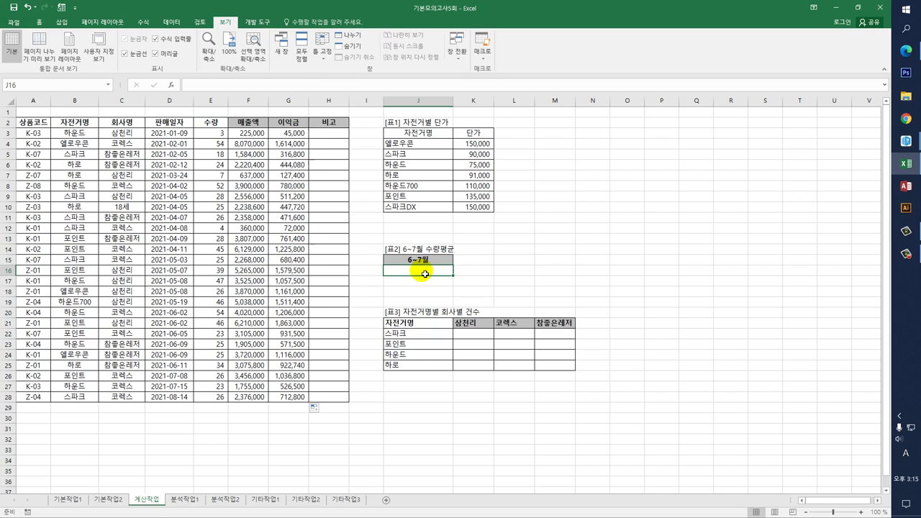
{"action": "type", "text": "="}
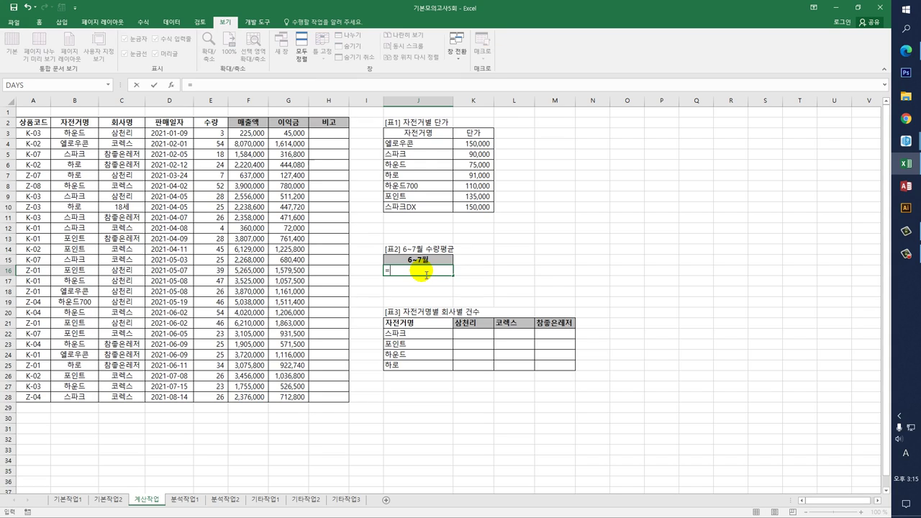
{"action": "key", "text": "Hangul"}
{"action": "type", "text": "av"}
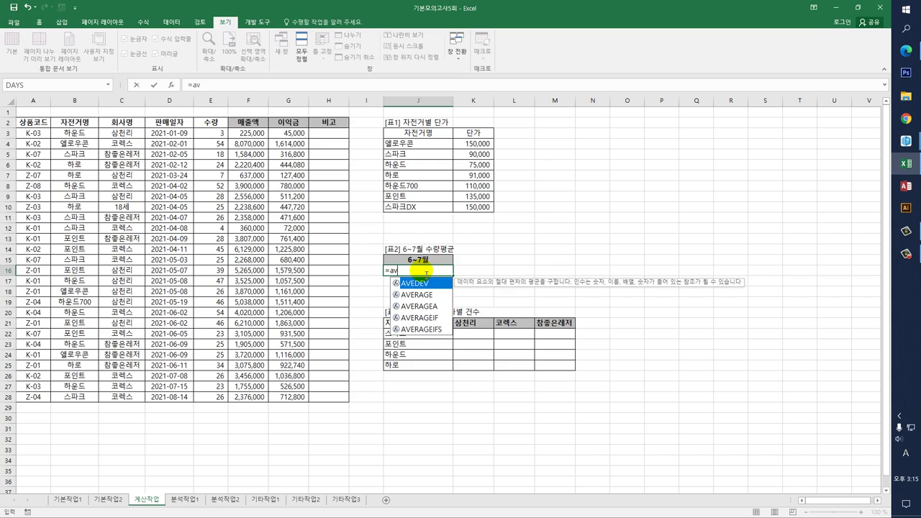
{"action": "key", "text": "Down"}
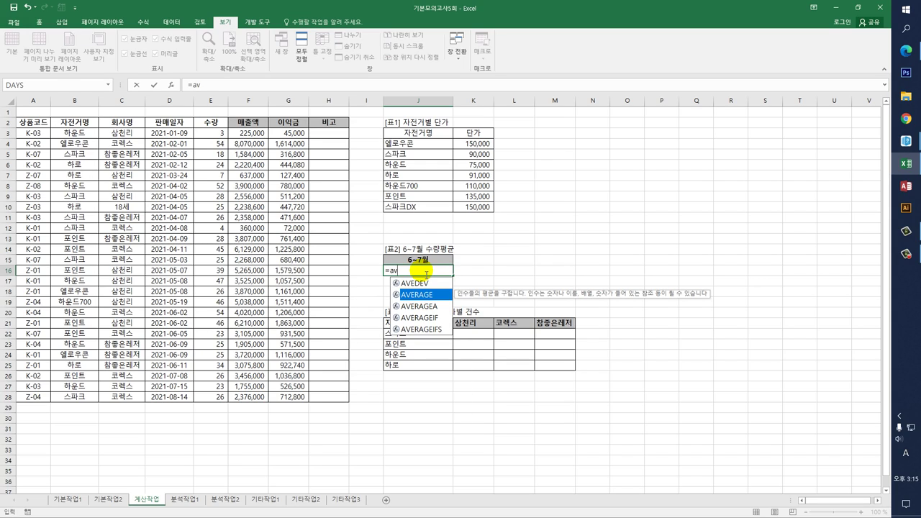
{"action": "key", "text": "Tab"}
{"action": "type", "text": "if("}
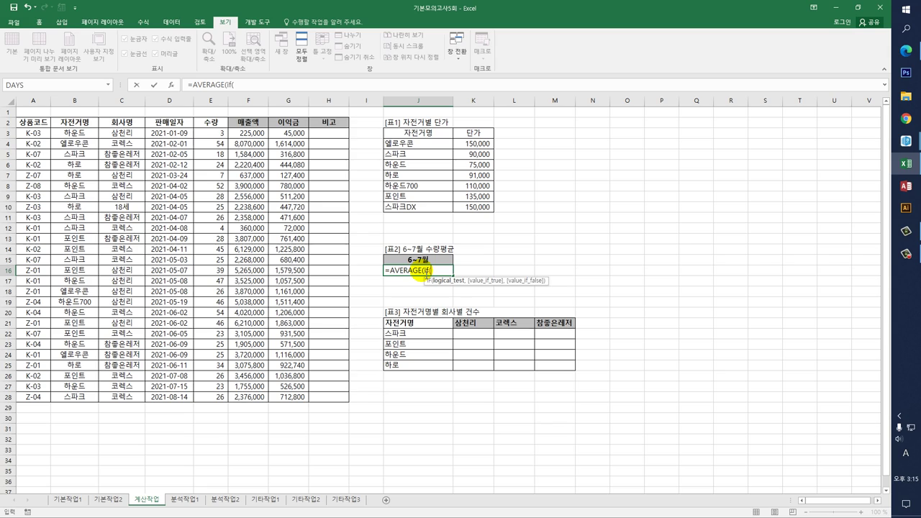
{"action": "type", "text": "mon"}
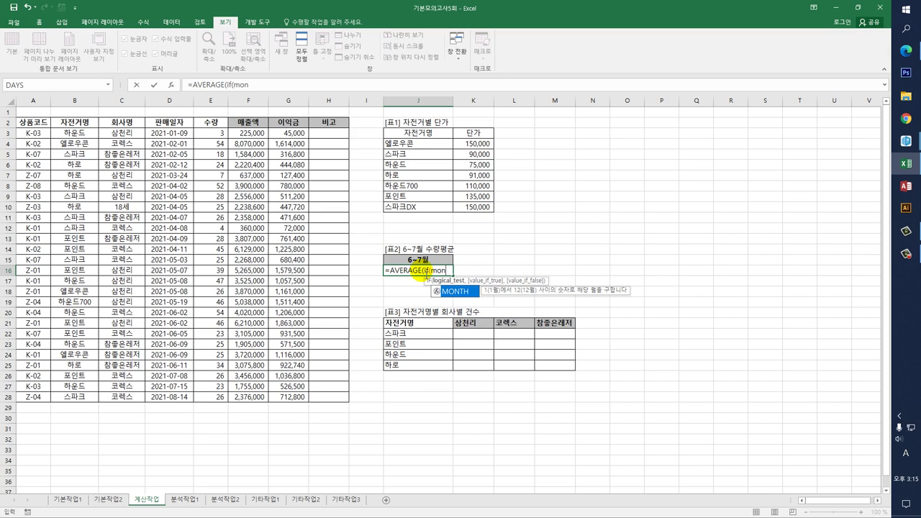
{"action": "key", "text": "Tab"}
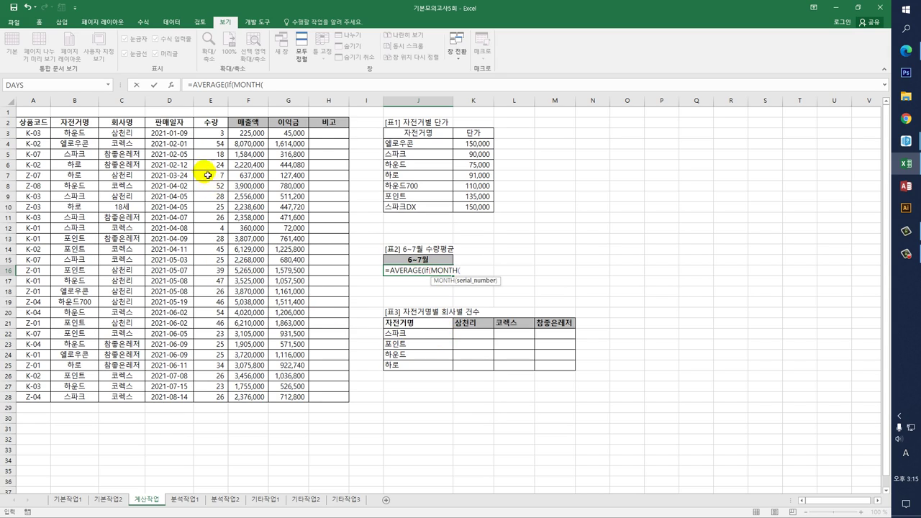
Build the first IF condition as (MONTH(D3:D28)=6), enclosed in its own parentheses and followed by a plus sign
{"action": "left_click_drag", "start_coordinate": [180, 133], "coordinate": [193, 402]}
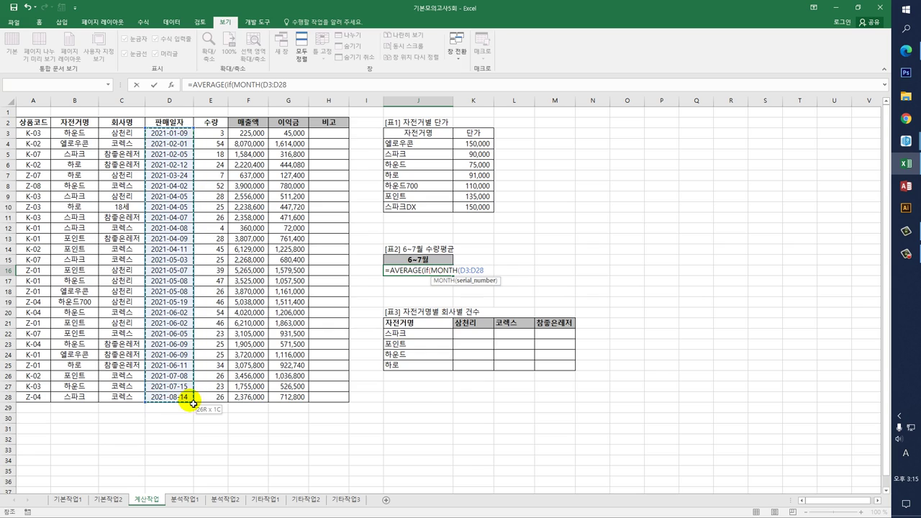
{"action": "left_click_drag", "start_coordinate": [195, 407], "coordinate": [191, 403]}
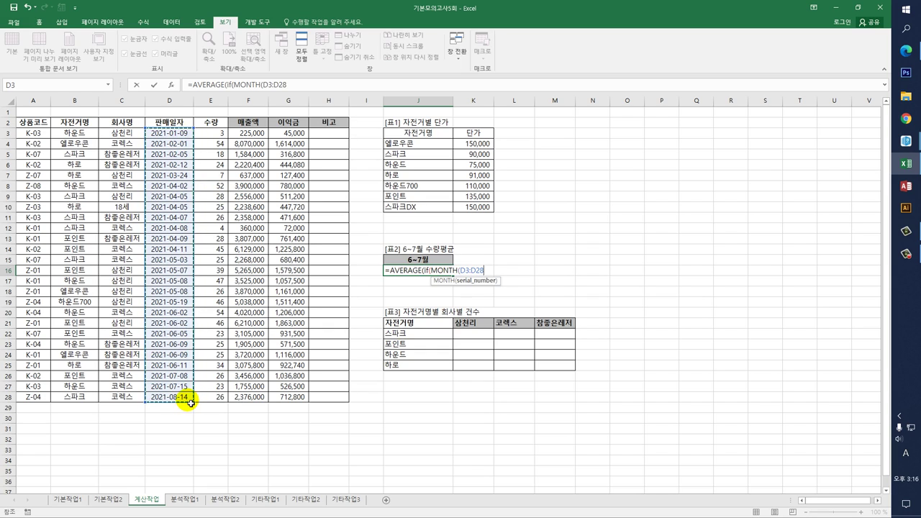
{"action": "type", "text": ")"}
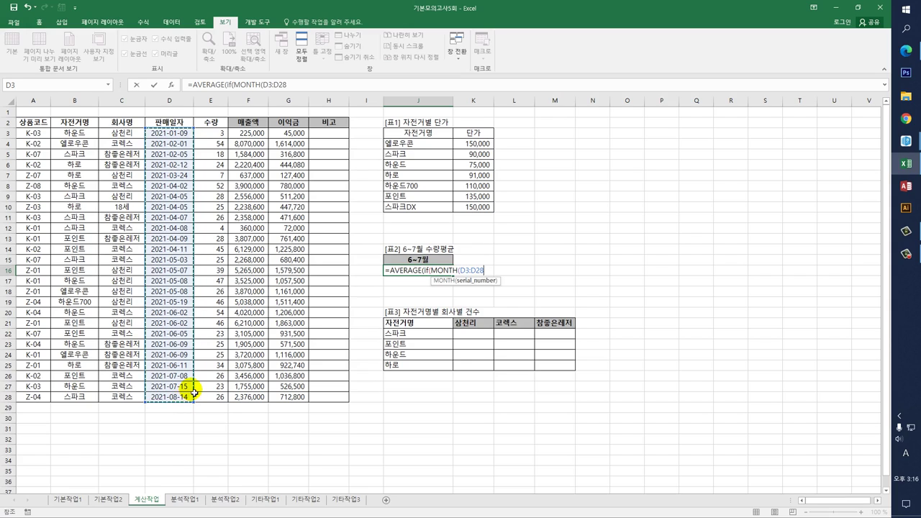
{"action": "type", "text": "="}
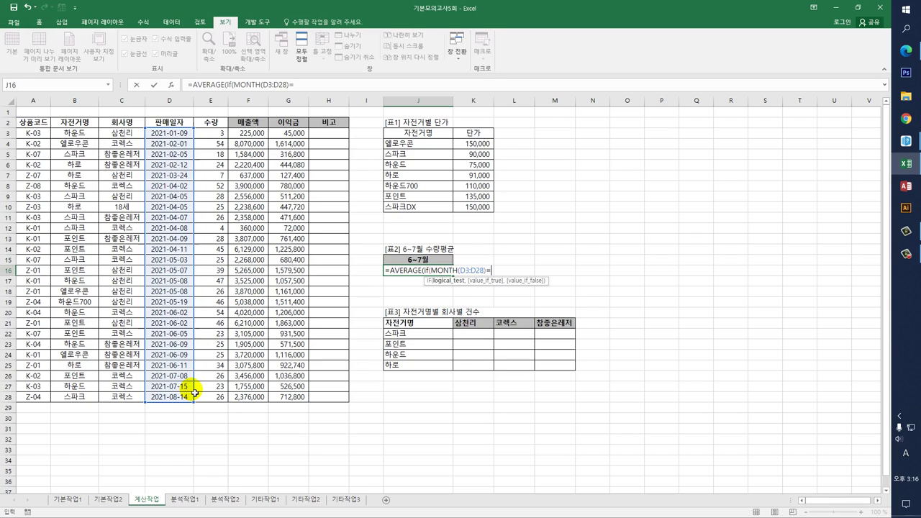
{"action": "type", "text": "6"}
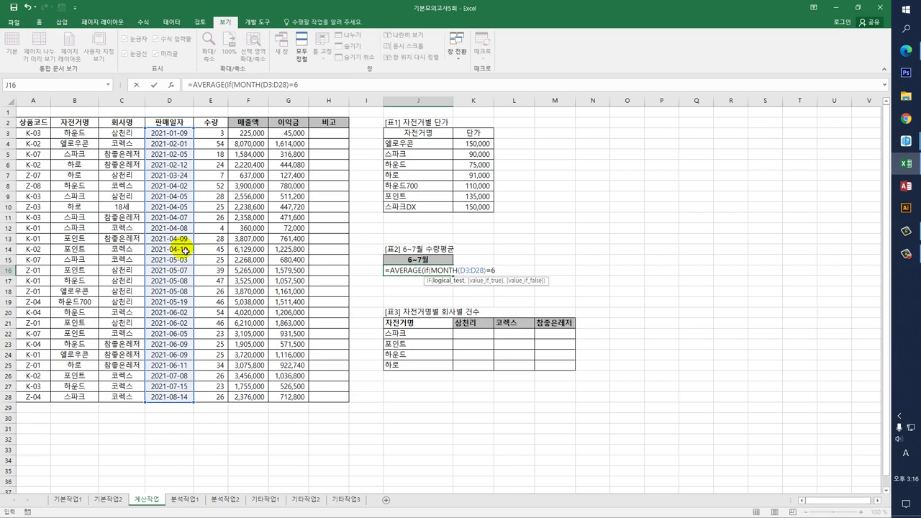
{"action": "left_click", "coordinate": [236, 85]}
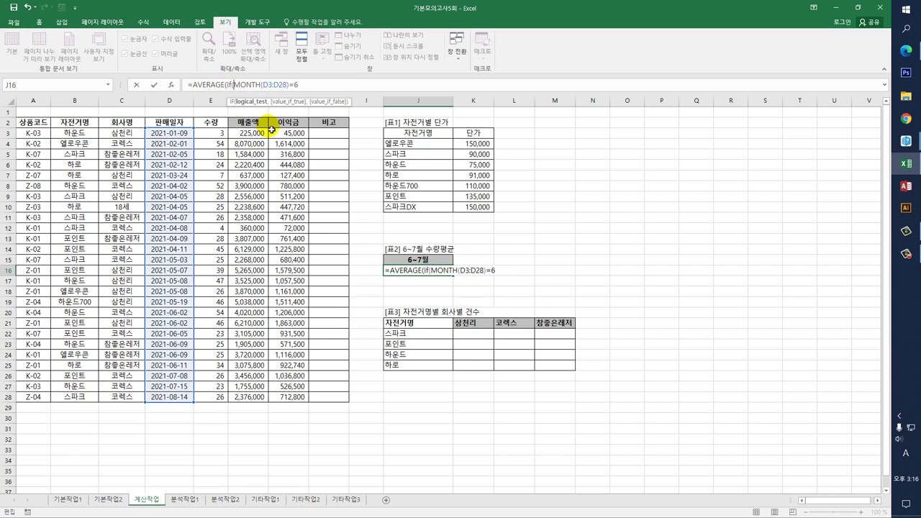
{"action": "type", "text": "("}
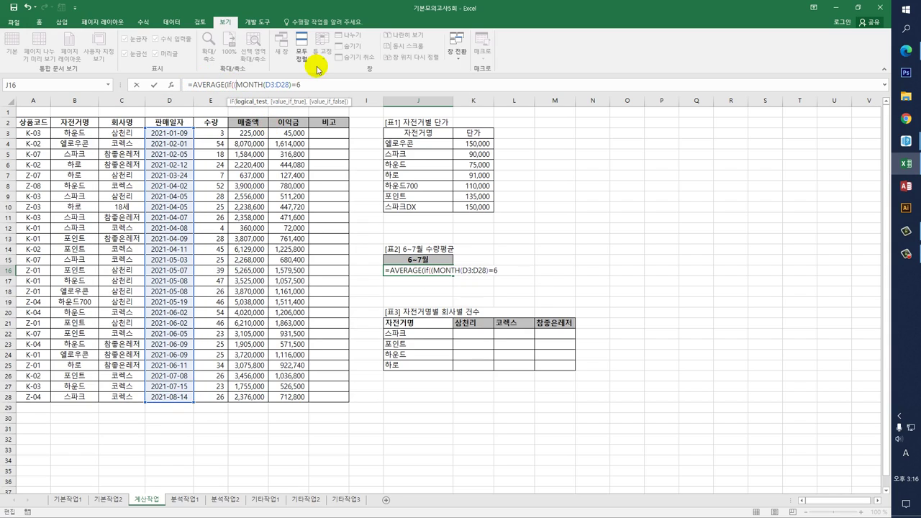
{"action": "type", "text": ")+"}
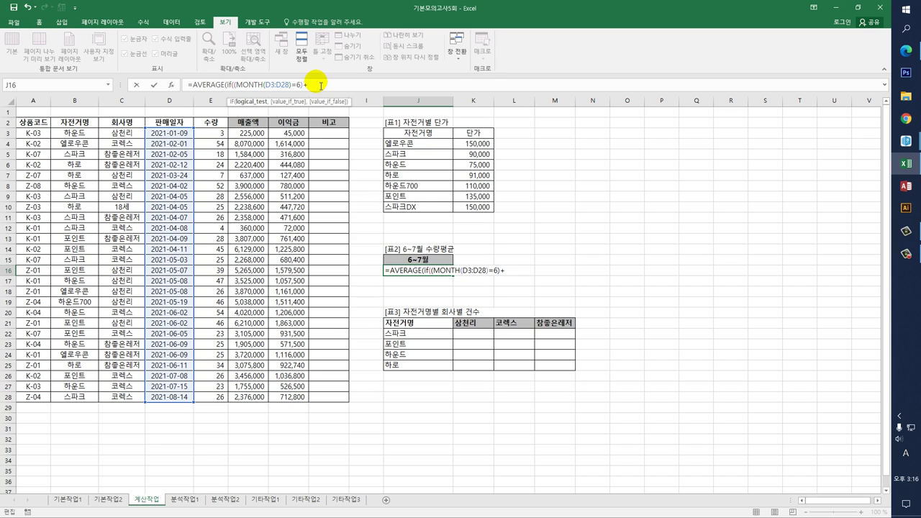
Add the second IF condition, (MONTH(D3:D28)=7), in its own parentheses after the plus sign
{"action": "type", "text": "MONTH("}
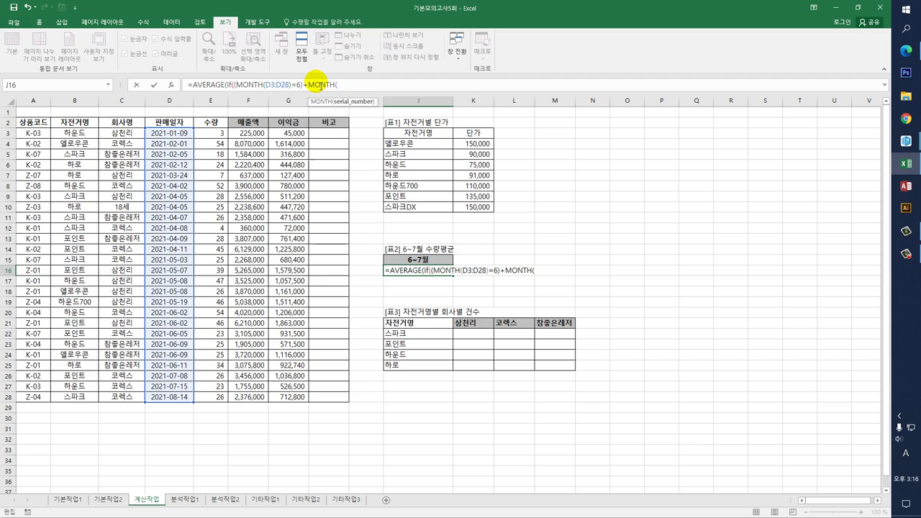
{"action": "left_click_drag", "start_coordinate": [182, 134], "coordinate": [166, 396]}
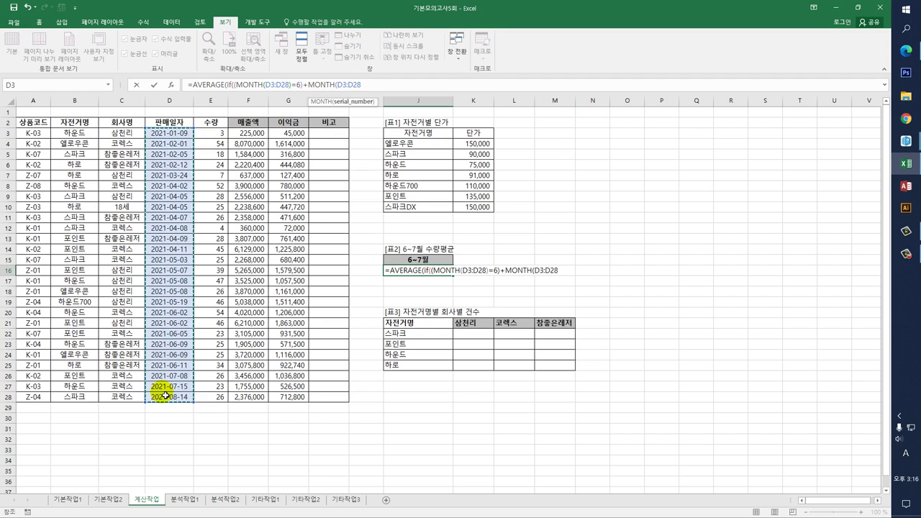
{"action": "type", "text": ")=7"}
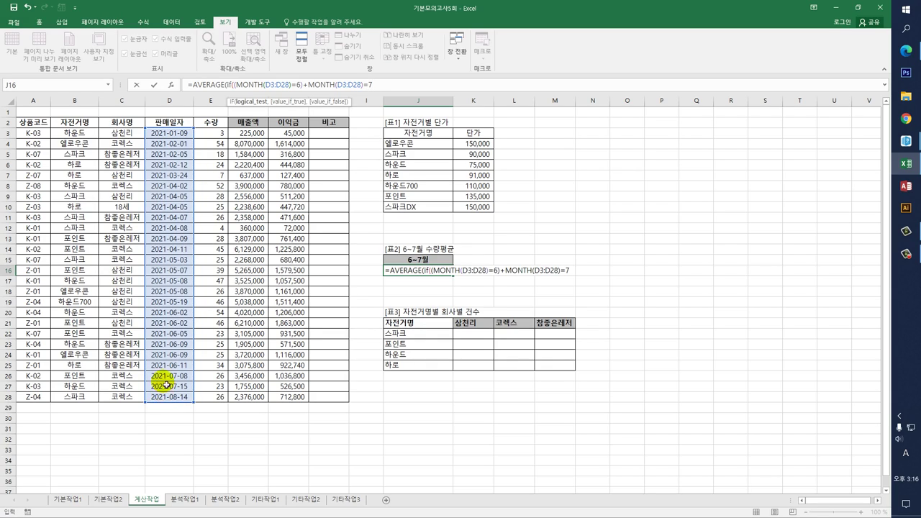
{"action": "left_click", "coordinate": [308, 85]}
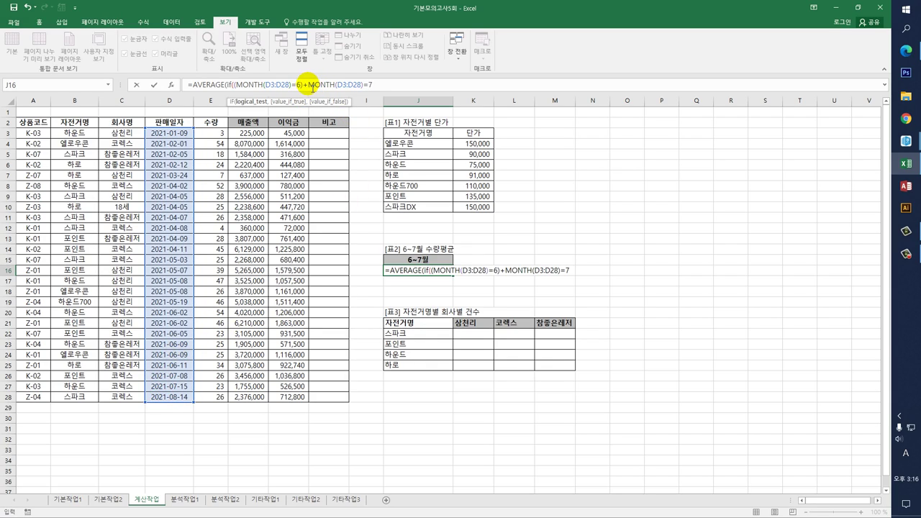
{"action": "type", "text": "("}
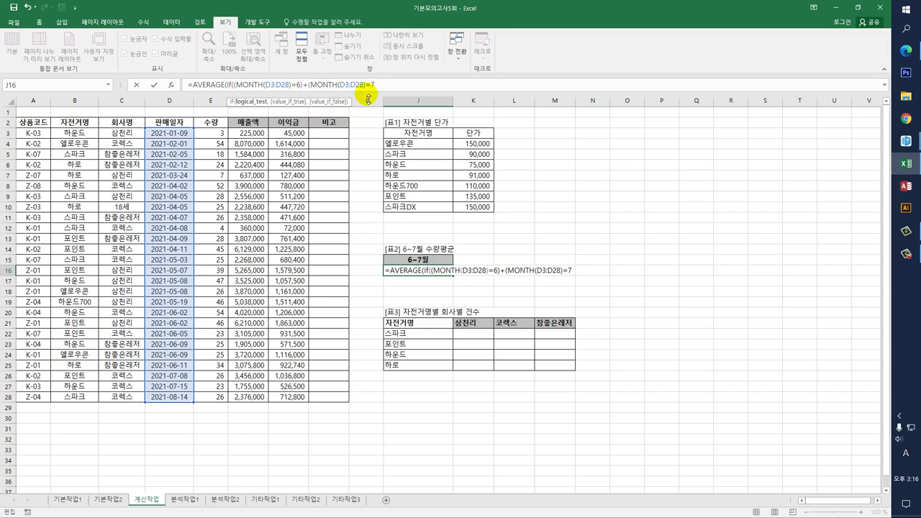
{"action": "type", "text": ")"}
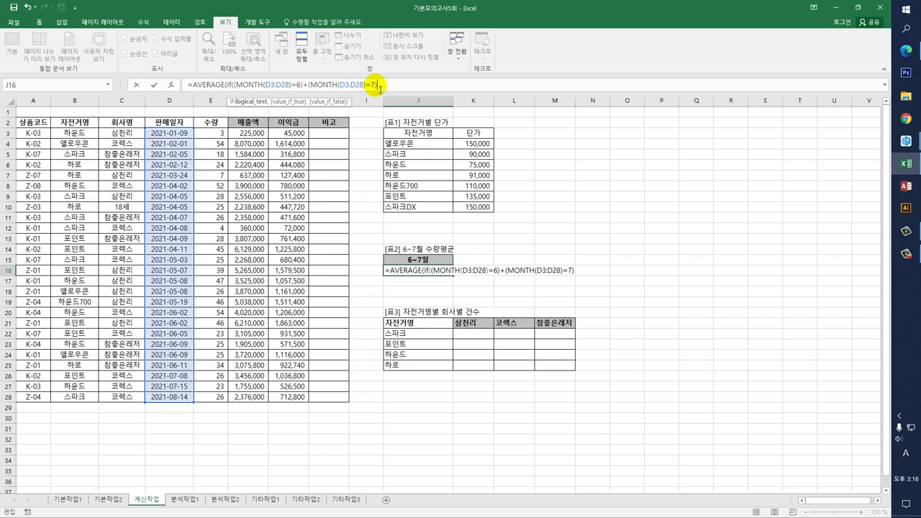
Supply the quantities E3:E28 as the IF's true value, close both functions and enter J16 as an array formula
{"action": "left_click", "coordinate": [307, 86]}
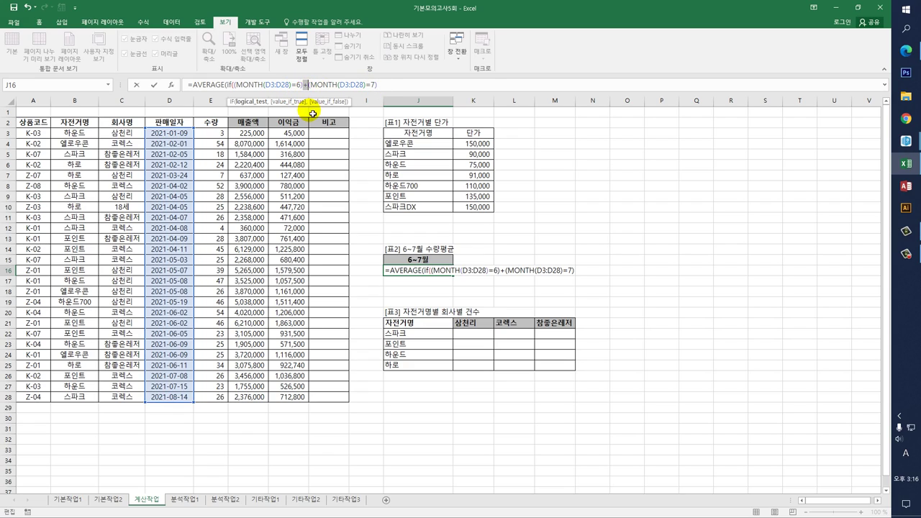
{"action": "left_click", "coordinate": [394, 88]}
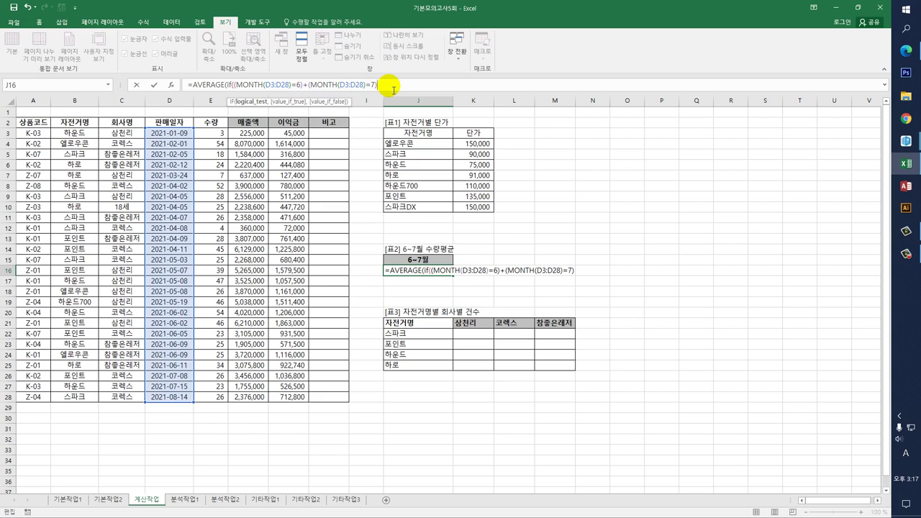
{"action": "type", "text": ","}
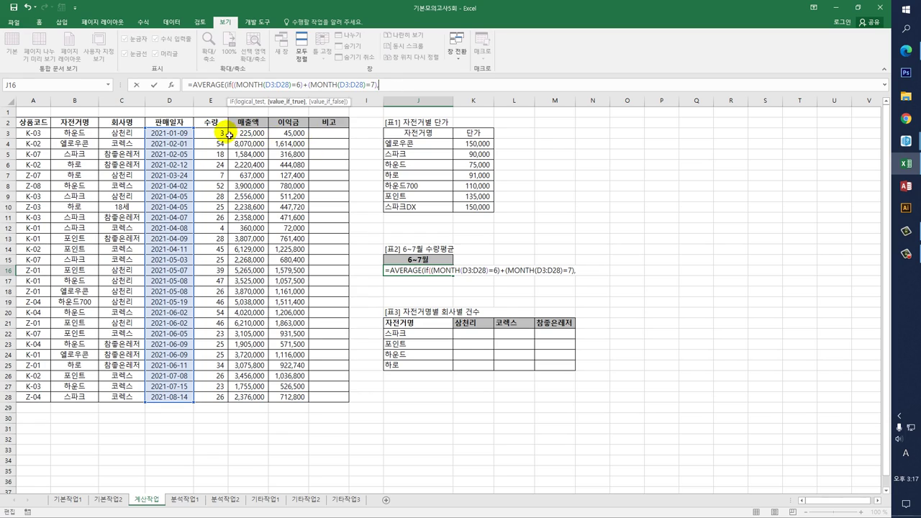
{"action": "left_click_drag", "start_coordinate": [220, 133], "coordinate": [217, 398]}
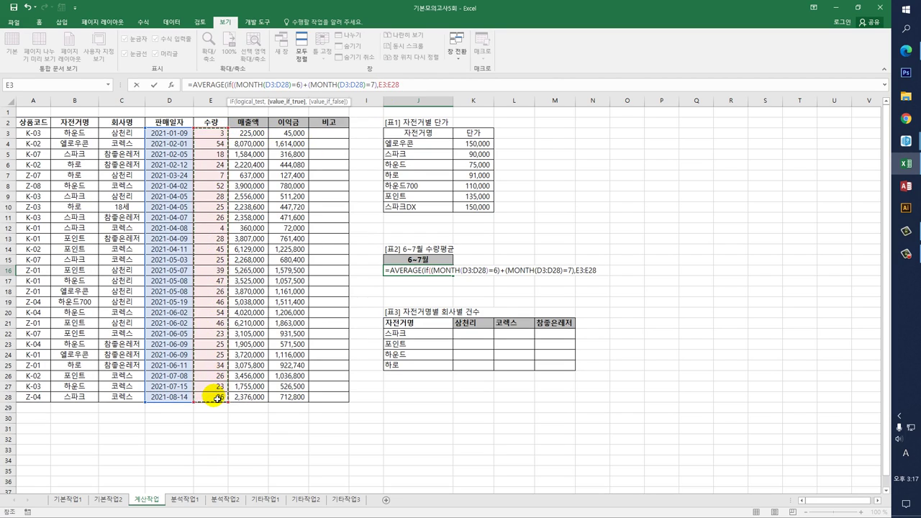
{"action": "type", "text": "))"}
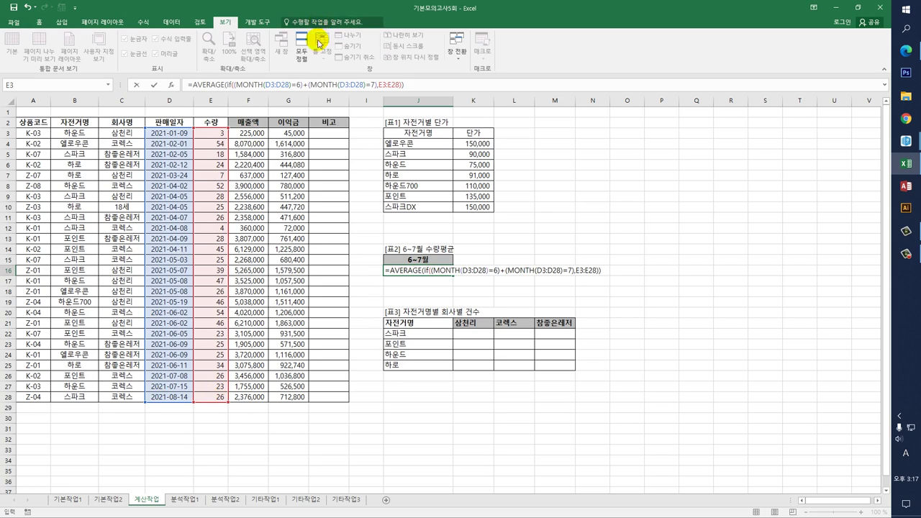
{"action": "left_click_drag", "start_coordinate": [233, 85], "coordinate": [403, 87]}
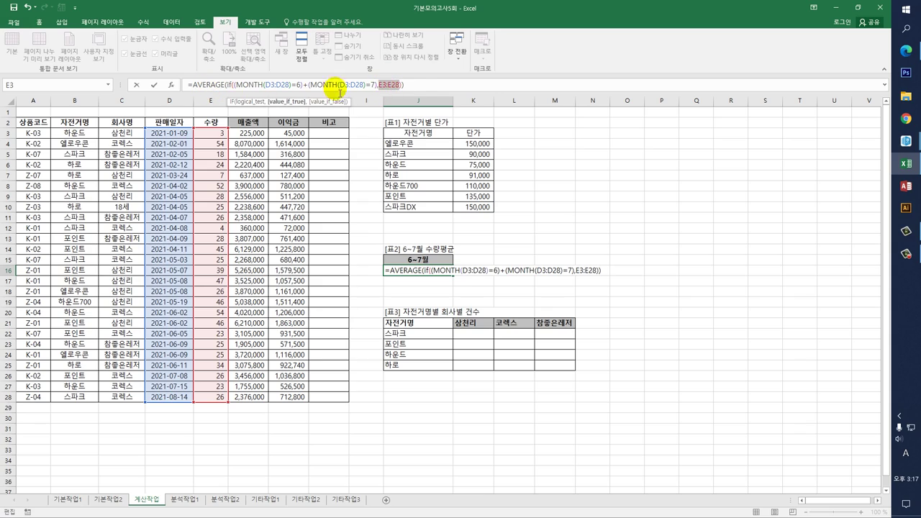
{"action": "left_click", "coordinate": [418, 87]}
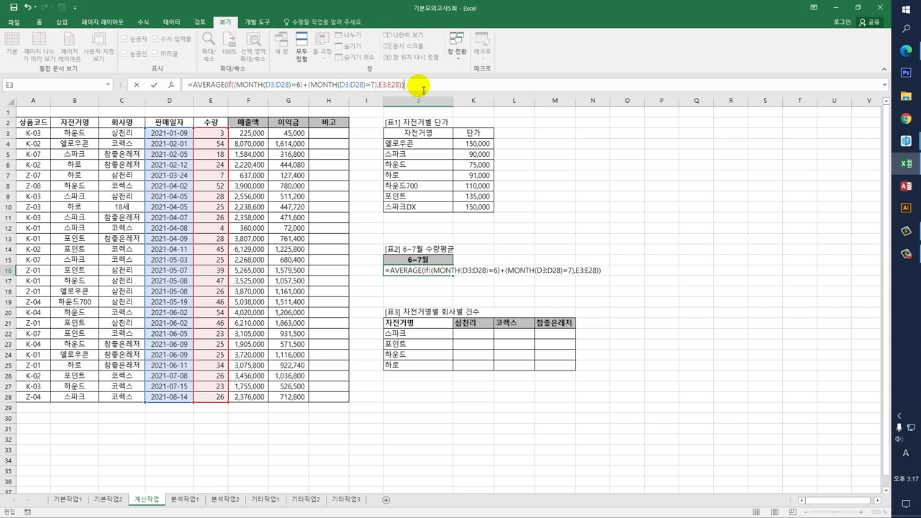
{"action": "key", "text": "ctrl+shift+Return"}
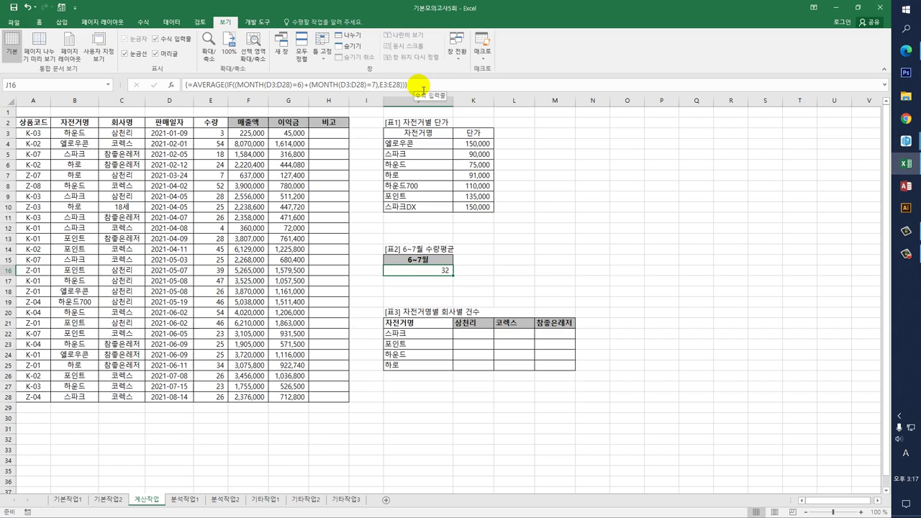
Begin the 표3 count formula in K22, for 스파크 under 삼천리, with =SUM((
{"action": "left_click", "coordinate": [476, 340]}
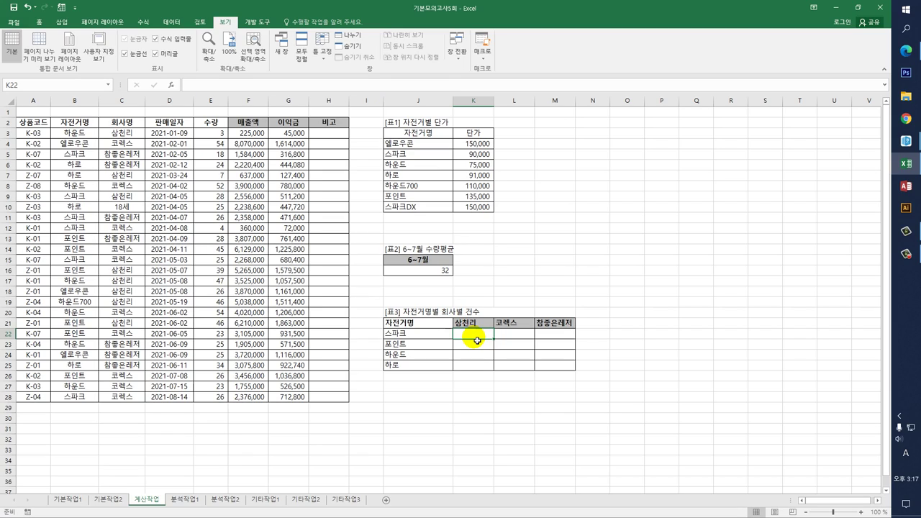
{"action": "left_click_drag", "start_coordinate": [422, 336], "coordinate": [424, 367]}
{"action": "left_click_drag", "start_coordinate": [471, 323], "coordinate": [565, 326]}
{"action": "left_click", "coordinate": [481, 335]}
{"action": "type", "text": "=su"}
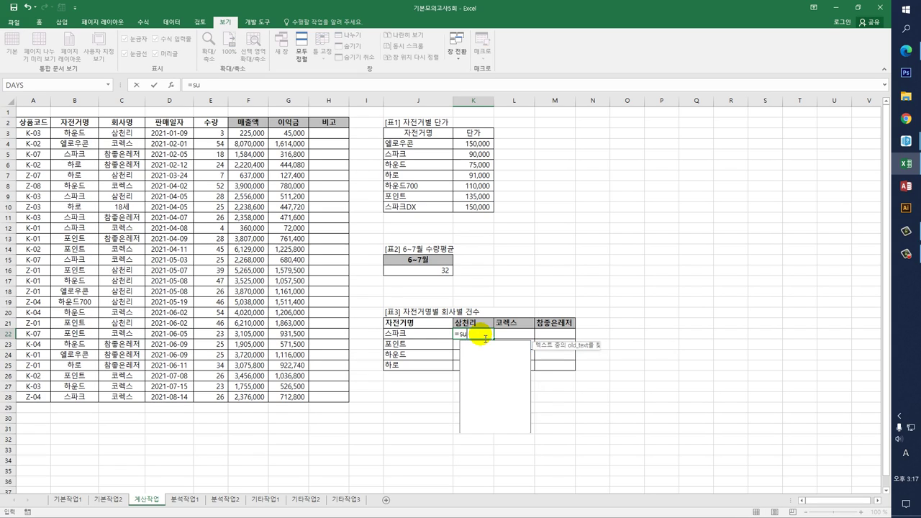
{"action": "type", "text": "m(("}
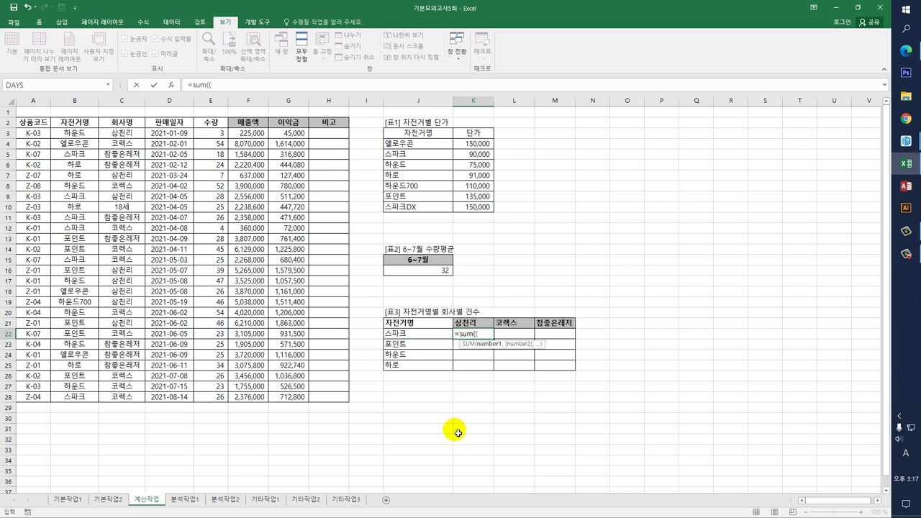
Add the bicycle-name condition $B$3:$B$28=$J22 to K22's SUM and enter the formula, accepting the proposed closing parentheses
{"action": "left_click_drag", "start_coordinate": [72, 133], "coordinate": [86, 401]}
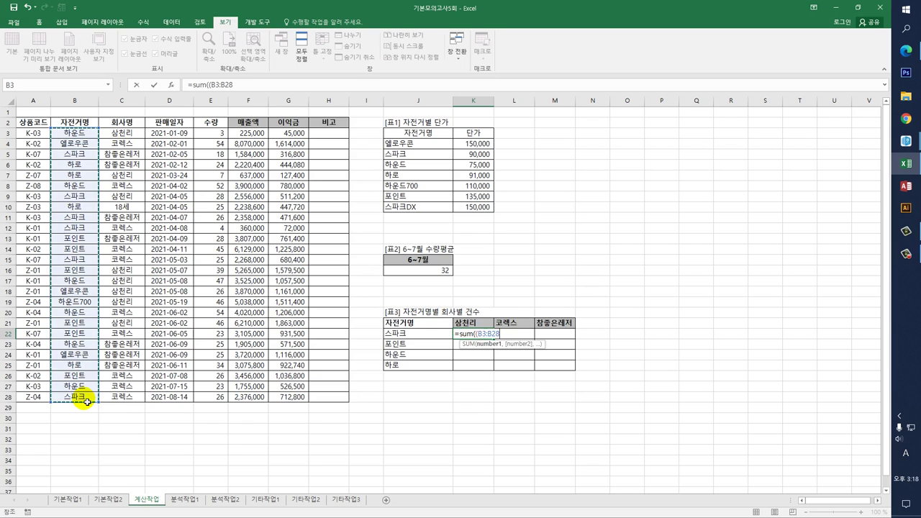
{"action": "key", "text": "F4"}
{"action": "type", "text": "="}
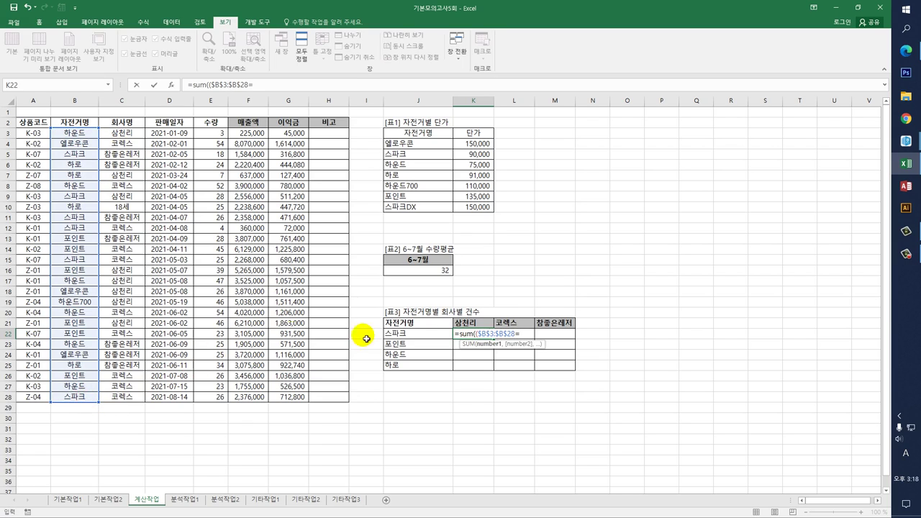
{"action": "left_click", "coordinate": [397, 334]}
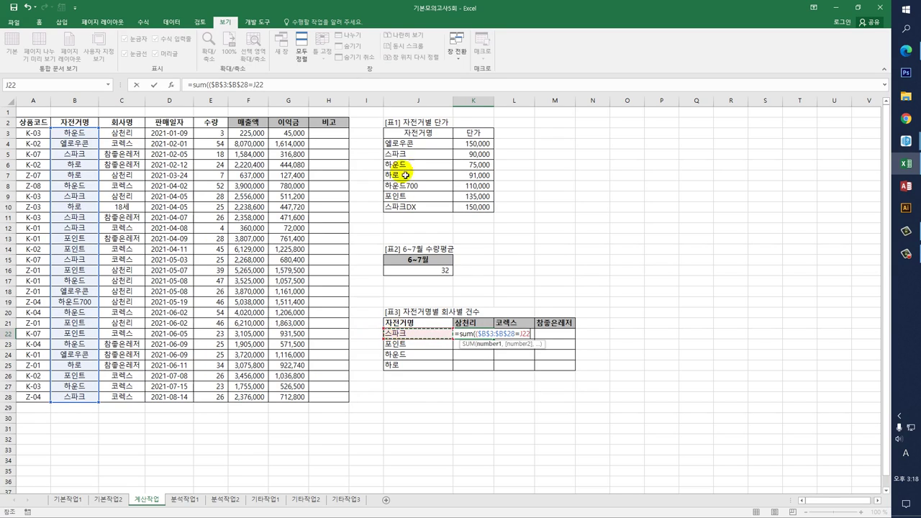
{"action": "left_click", "coordinate": [523, 336]}
{"action": "type", "text": "$"}
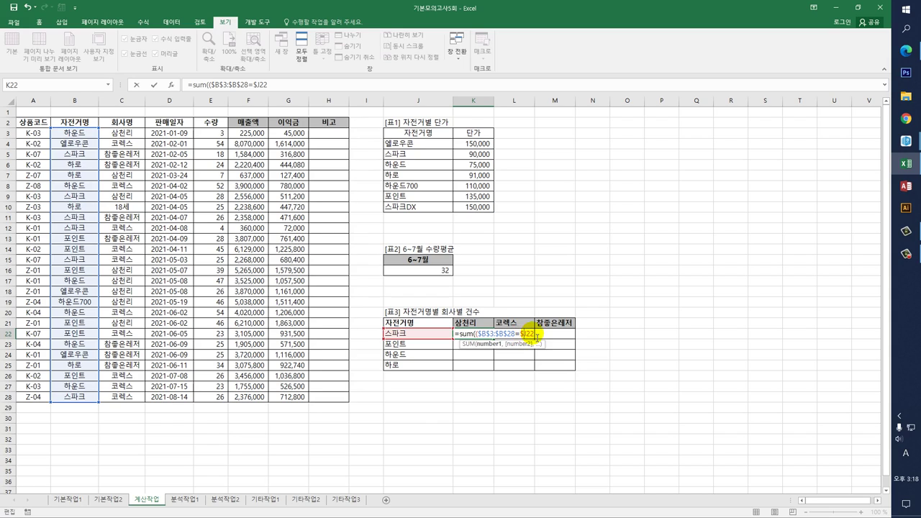
{"action": "key", "text": "Return"}
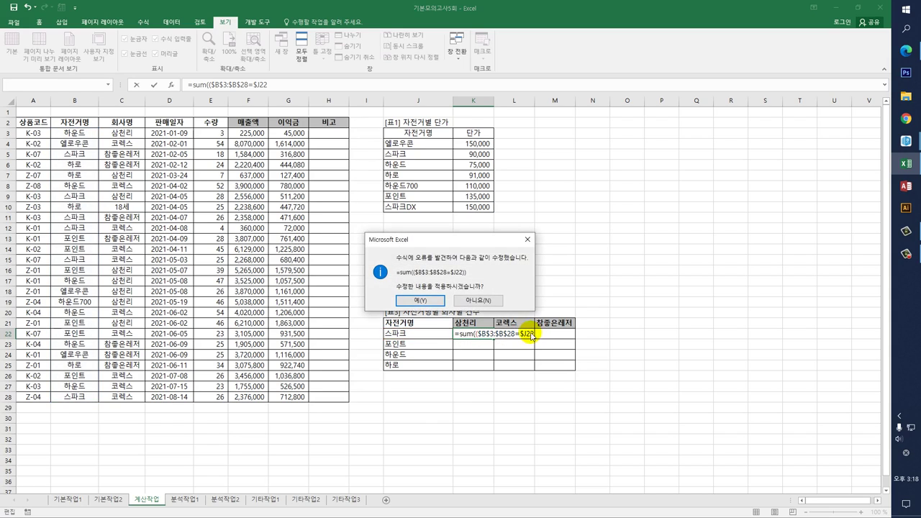
{"action": "left_click", "coordinate": [431, 301]}
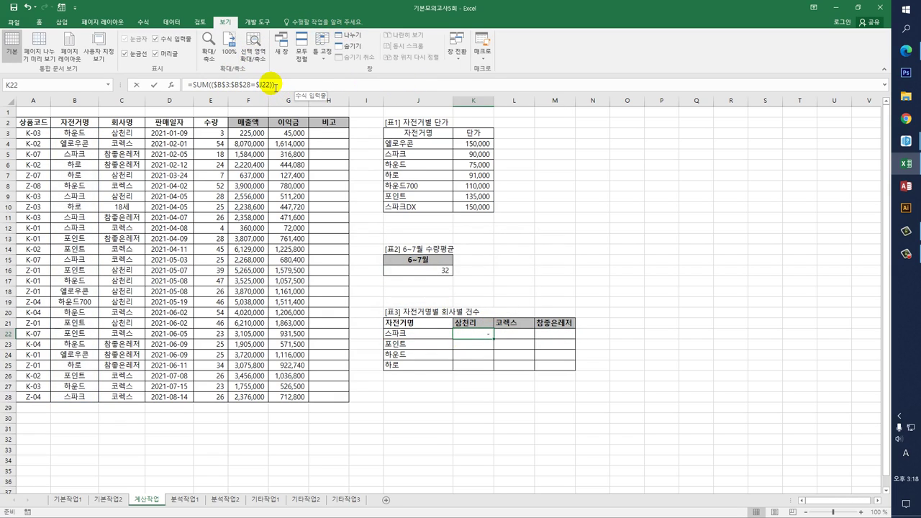
Multiply the first condition in K22 by a company condition, *($C$3:$C$28=K$21), with only the row of K21 fixed
{"action": "left_click", "coordinate": [270, 87]}
{"action": "type", "text": "*"}
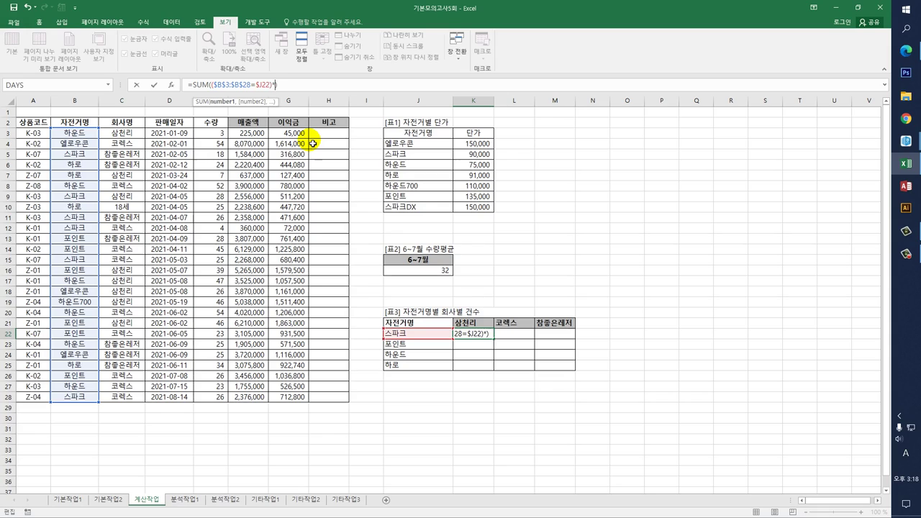
{"action": "type", "text": "("}
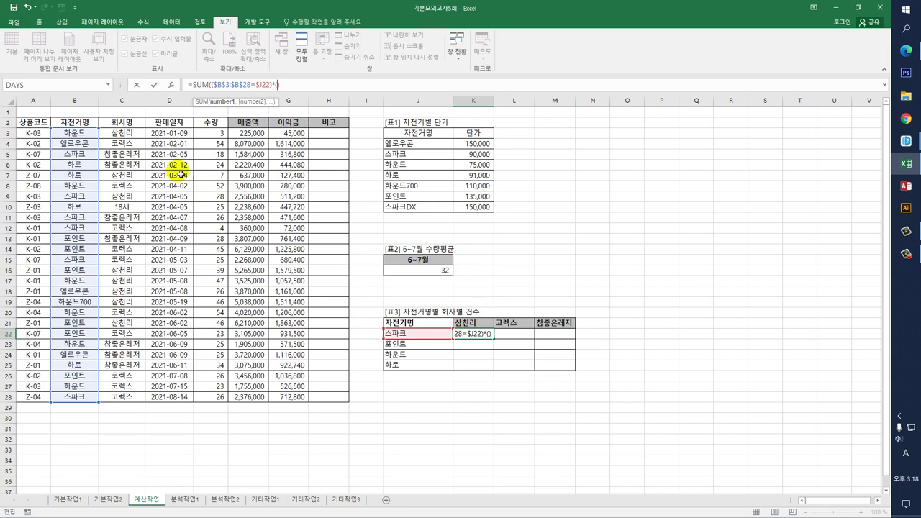
{"action": "left_click_drag", "start_coordinate": [119, 134], "coordinate": [136, 399]}
{"action": "key", "text": "F4"}
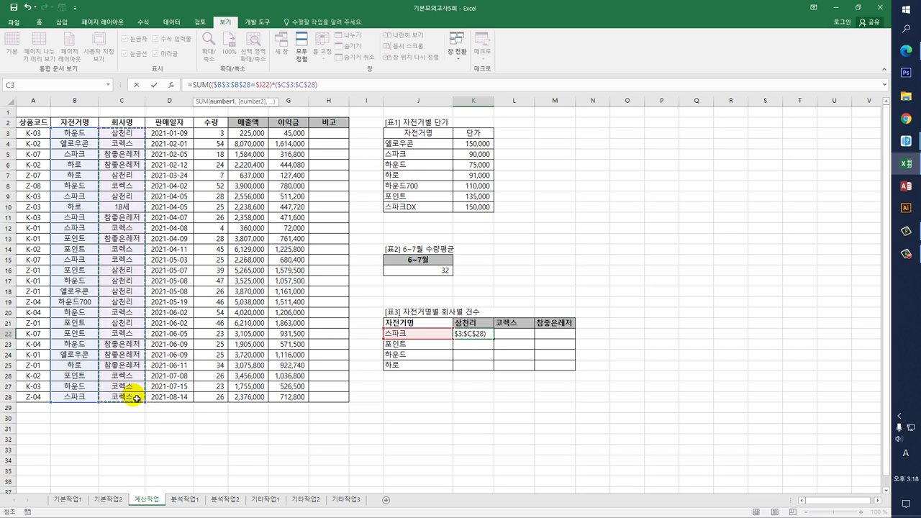
{"action": "type", "text": "="}
{"action": "left_click", "coordinate": [468, 323]}
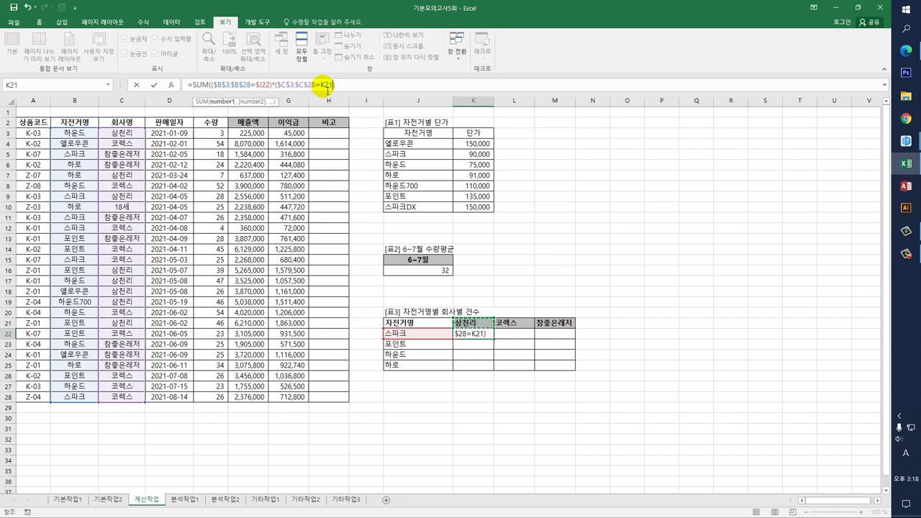
{"action": "double_click", "coordinate": [327, 85]}
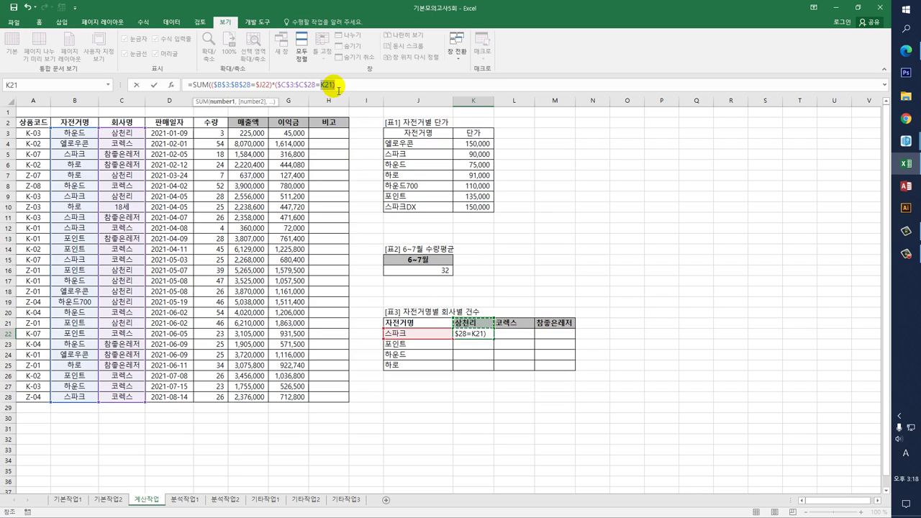
{"action": "key", "text": "F4"}
{"action": "key", "text": "F4"}
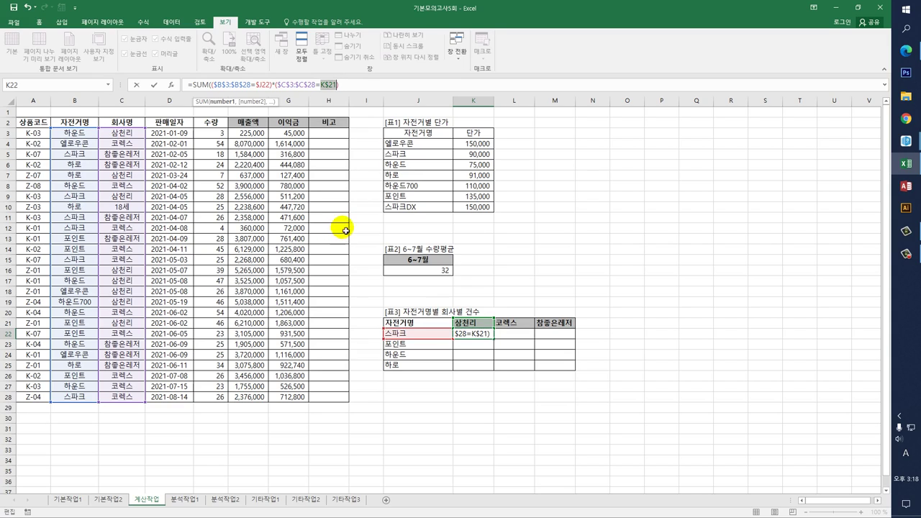
Close the SUM, enter K22 as an array formula and fill it through K22:M25 of 표3
{"action": "left_click", "coordinate": [354, 85]}
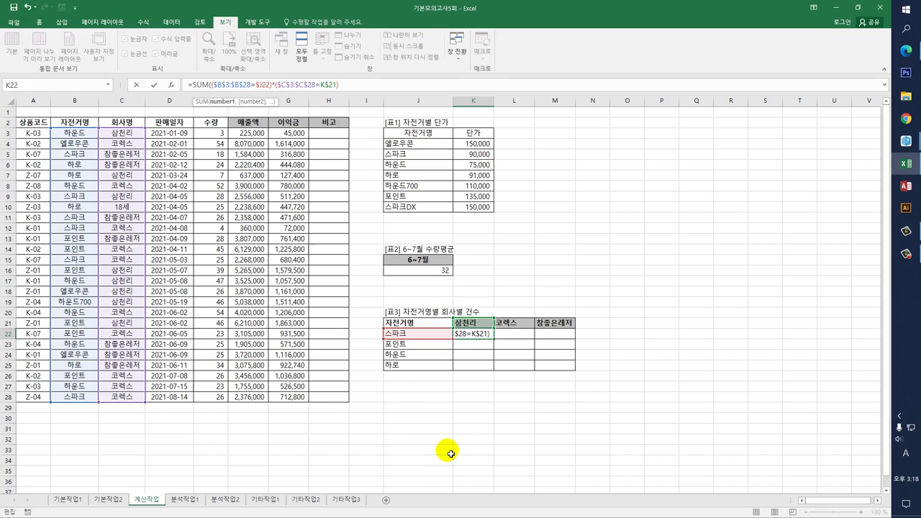
{"action": "key", "text": "End"}
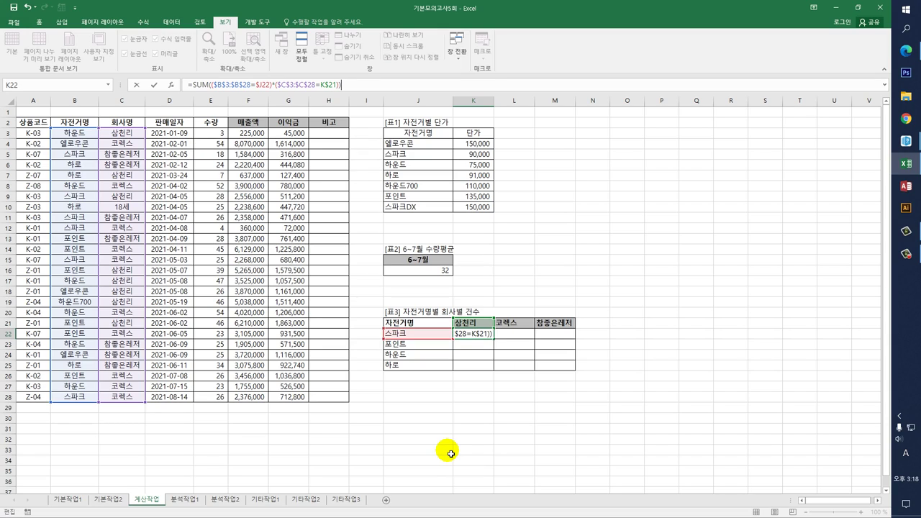
{"action": "key", "text": "ctrl+shift+Return"}
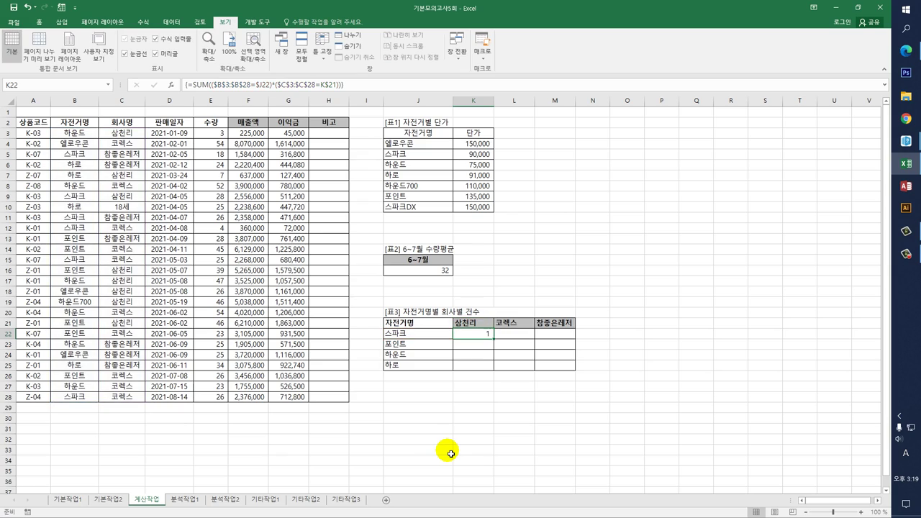
{"action": "left_click_drag", "start_coordinate": [494, 338], "coordinate": [493, 370]}
{"action": "left_click_drag", "start_coordinate": [494, 370], "coordinate": [560, 376]}
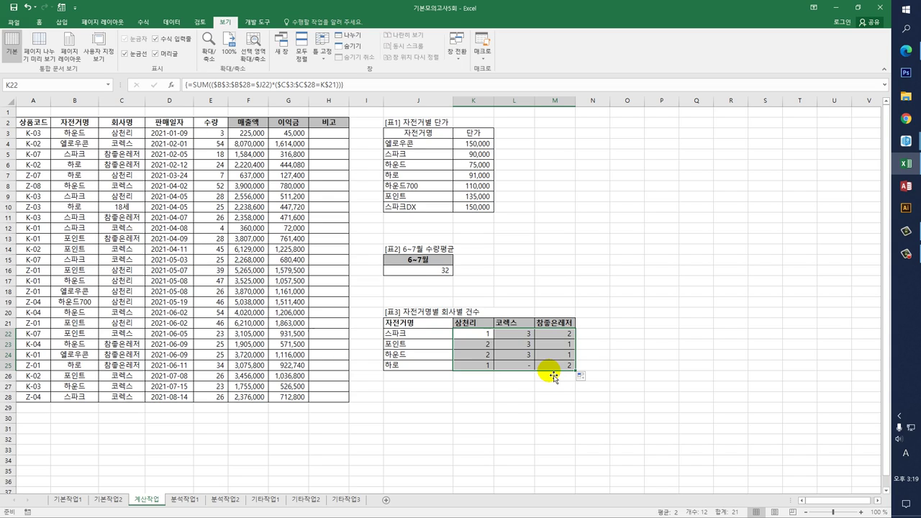
Open the Visual Basic editor for the workbook and insert a new standard module
{"action": "left_click", "coordinate": [253, 22]}
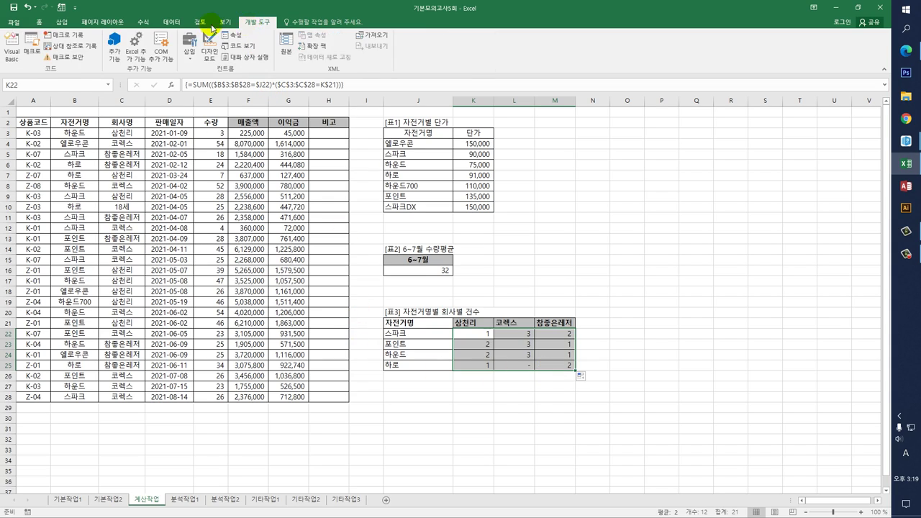
{"action": "left_click", "coordinate": [12, 49]}
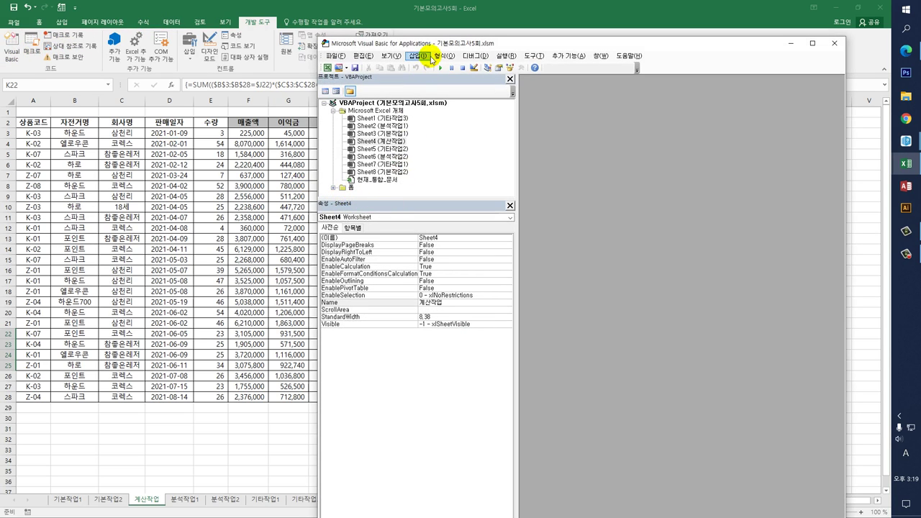
{"action": "left_click_drag", "start_coordinate": [432, 45], "coordinate": [422, 31]}
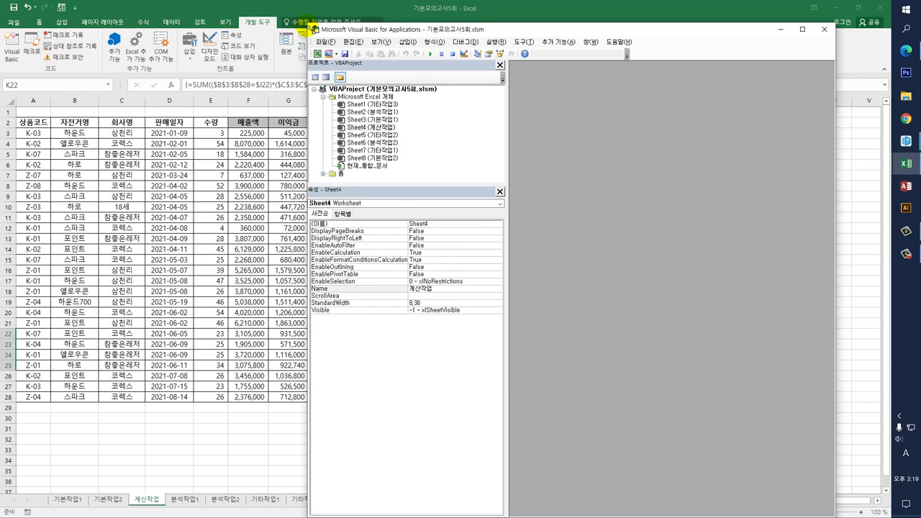
{"action": "left_click_drag", "start_coordinate": [314, 29], "coordinate": [360, 25]}
{"action": "left_click", "coordinate": [414, 36]}
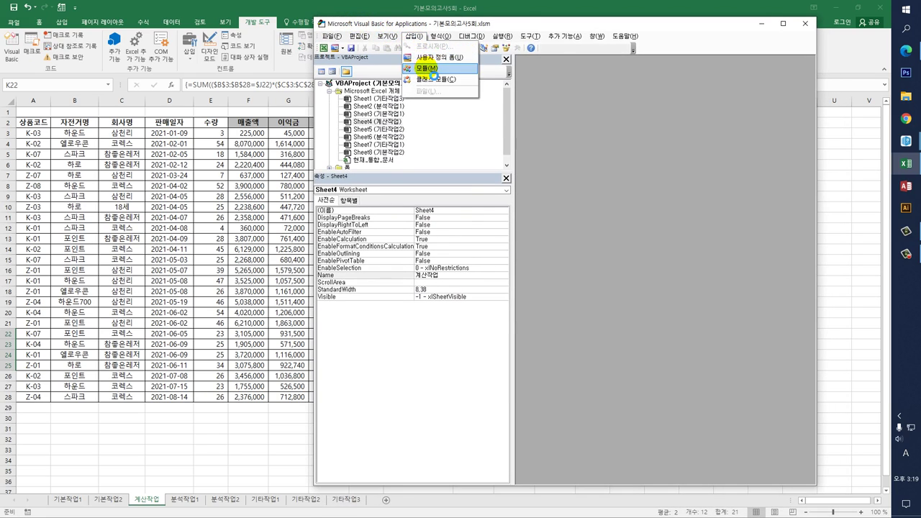
{"action": "left_click", "coordinate": [425, 68]}
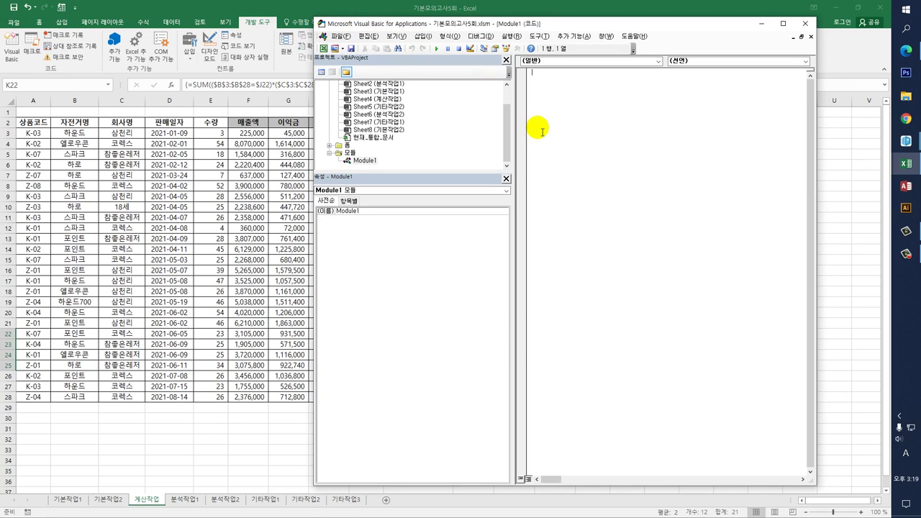
Declare a public function named fn비고 with the argument 수량 in the new module
{"action": "type", "text": "public function fn"}
{"action": "key", "text": "Hangul"}
{"action": "type", "text": "비교"}
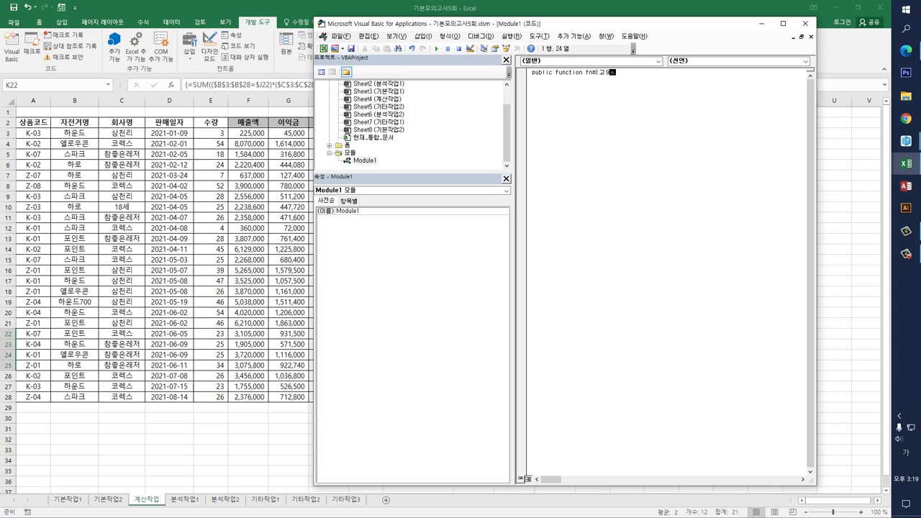
{"action": "type", "text": "(수량)"}
{"action": "key", "text": "Return"}
Add the branch If 수량 >= 30 Then inside the function, assigning "단체구매" to fn비고
{"action": "type", "text": "ㅑ"}
{"action": "key", "text": "BackSpace"}
{"action": "key", "text": "Hangul"}
{"action": "type", "text": "if"}
{"action": "key", "text": "Hangul"}
{"action": "type", "text": "수량 >= "}
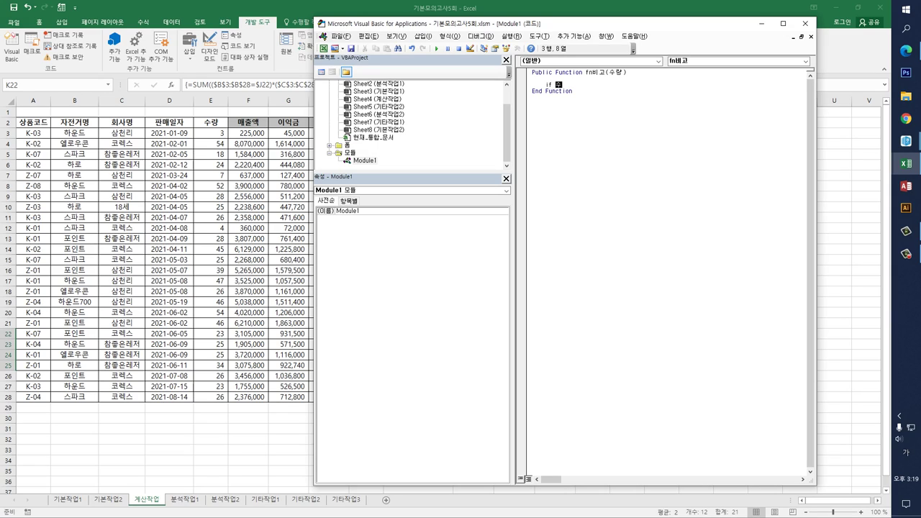
{"action": "type", "text": "30 Then"}
{"action": "key", "text": "Return"}
{"action": "key", "text": "Tab"}
{"action": "type", "text": "fn비교 = "}
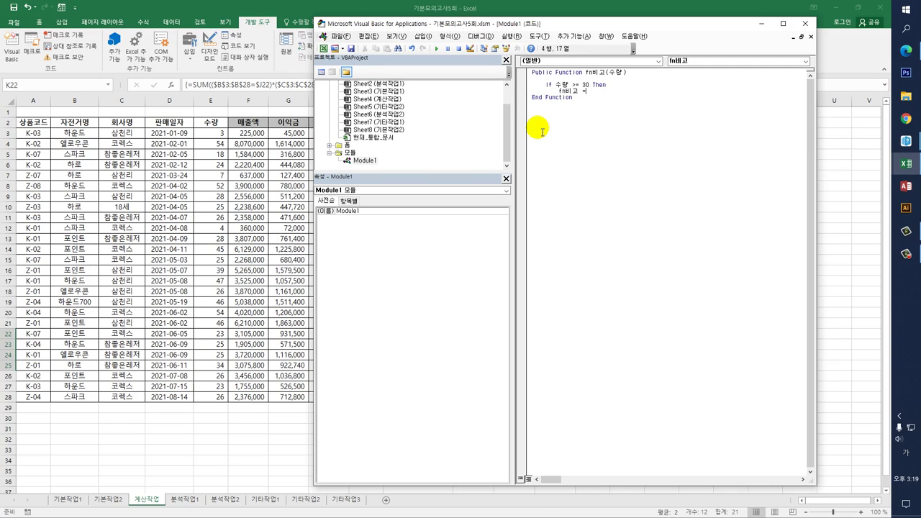
{"action": "type", "text": "\"단체구매\""}
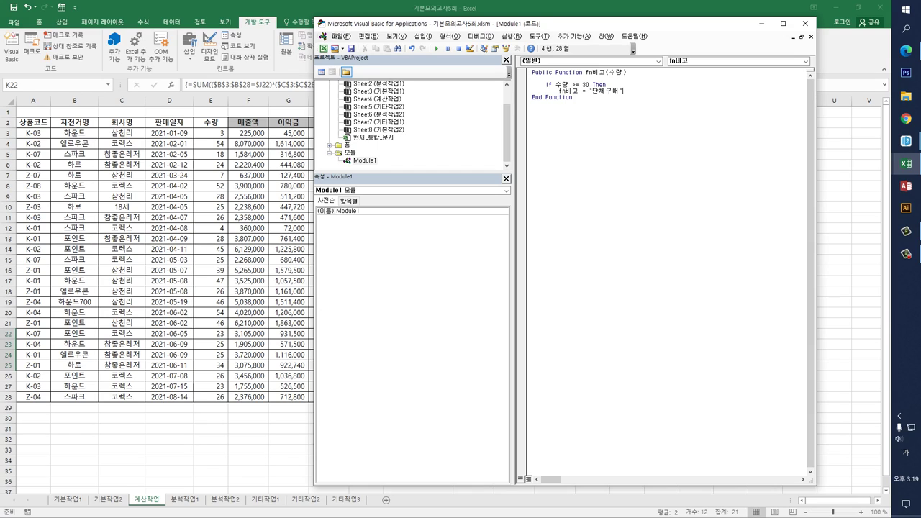
Add an ElseIf 수량 < 5 Then branch that assigns "개인구매" to fn비고
{"action": "key", "text": "Return"}
{"action": "type", "text": "elseif"}
{"action": "key", "text": "Hangul"}
{"action": "type", "text": "수량"}
{"action": "type", "text": " ㅇ"}
{"action": "type", "text": "5"}
{"action": "key", "text": "Hangul"}
{"action": "type", "text": "then"}
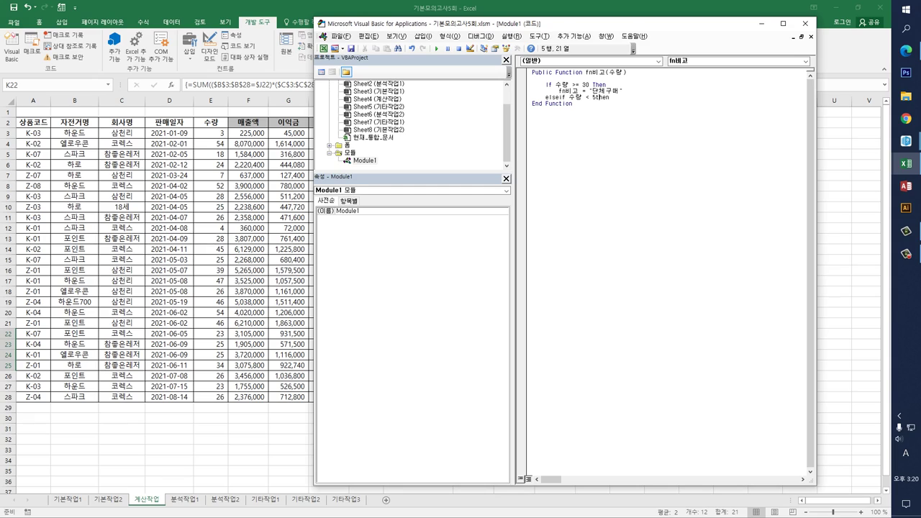
{"action": "key", "text": "Return"}
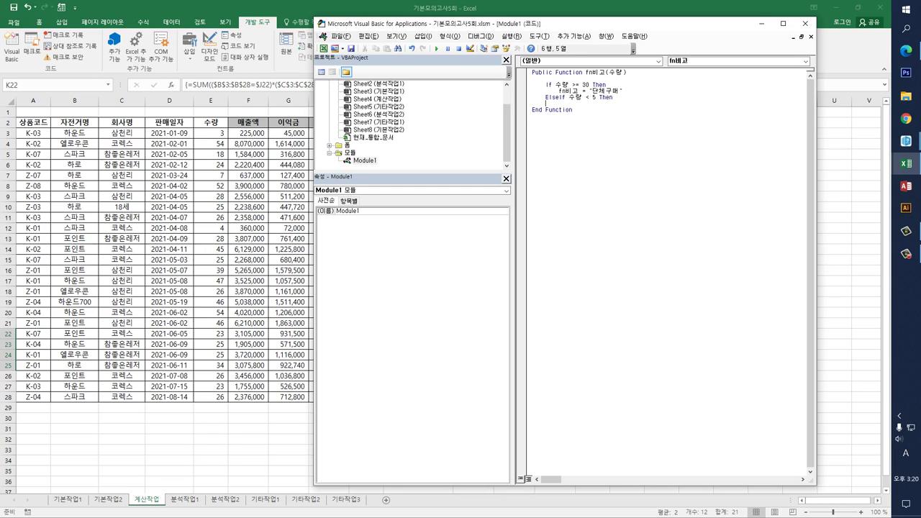
{"action": "type", "text": "fn"}
{"action": "key", "text": "Hangul"}
{"action": "type", "text": "비고 "}
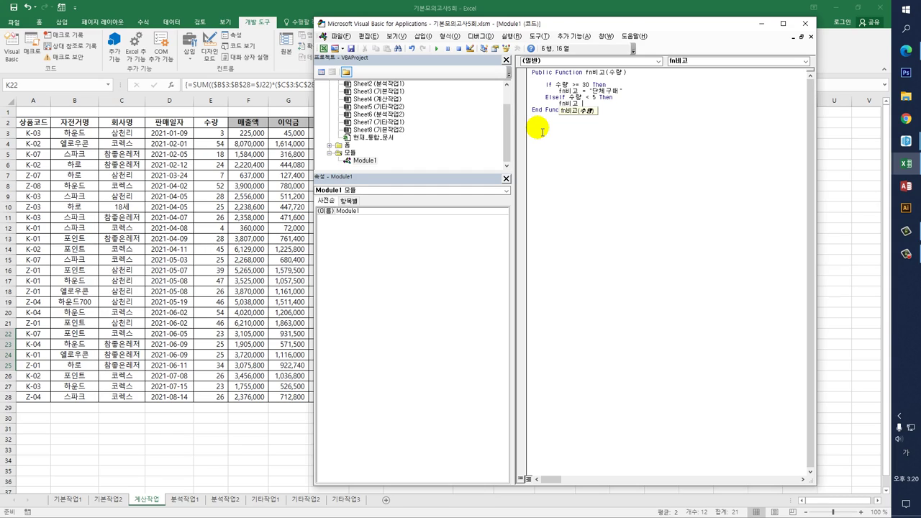
{"action": "type", "text": "= \"개인구매"}
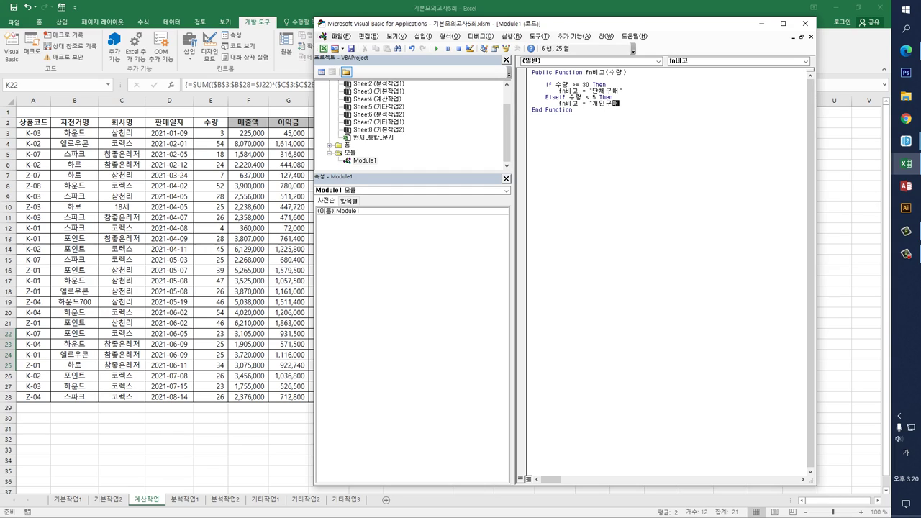
Add an Else branch that assigns an empty string "" to fn비고 and close the block with End If
{"action": "key", "text": "Return"}
{"action": "key", "text": "Hangul"}
{"action": "key", "text": "BackSpace"}
{"action": "type", "text": "Else"}
{"action": "key", "text": "Return"}
{"action": "type", "text": "fn"}
{"action": "key", "text": "Hangul"}
{"action": "type", "text": "비고 = "}
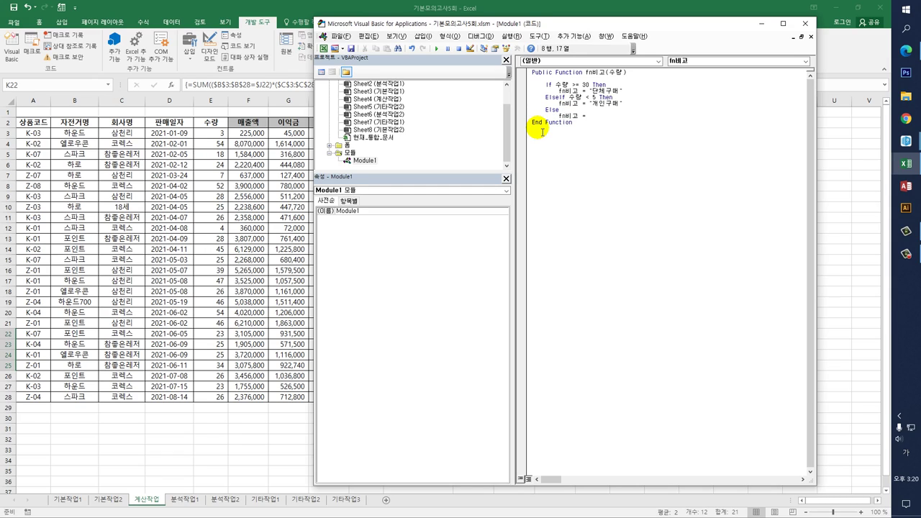
{"action": "type", "text": "\"\""}
{"action": "key", "text": "Return"}
{"action": "key", "text": "Hangul"}
{"action": "type", "text": "end if"}
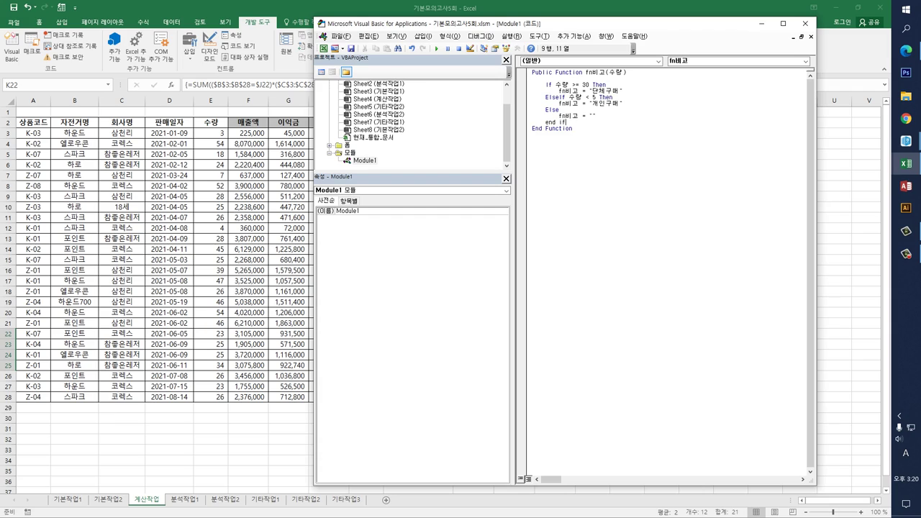
{"action": "key", "text": "Return"}
{"action": "left_click", "coordinate": [545, 115]}
{"action": "left_click_drag", "start_coordinate": [545, 84], "coordinate": [545, 128]}
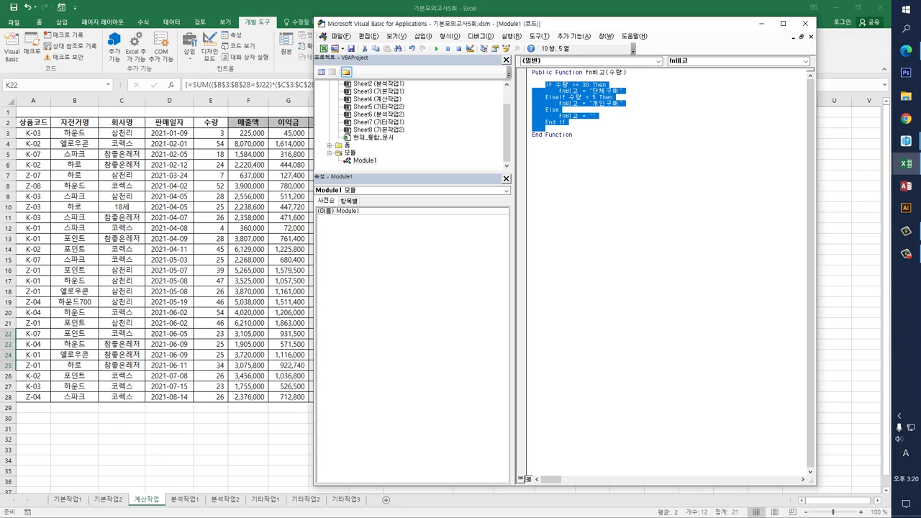
Replace the If block inside fn비고 with a Select Case 수량 statement
{"action": "key", "text": "Delete"}
{"action": "type", "text": "select case"}
{"action": "key", "text": "Hangul"}
{"action": "type", "text": "수량"}
{"action": "key", "text": "Return"}
{"action": "key", "text": "Tab"}
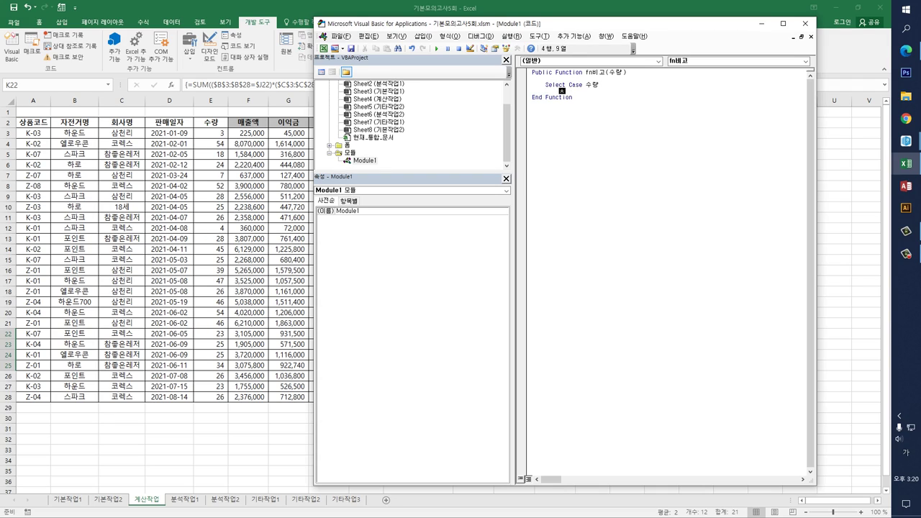
Add the branch Case Is >= 30 that assigns "단체구매" to fn비고
{"action": "key", "text": "Hangul"}
{"action": "type", "text": "case is >=30"}
{"action": "key", "text": "Return"}
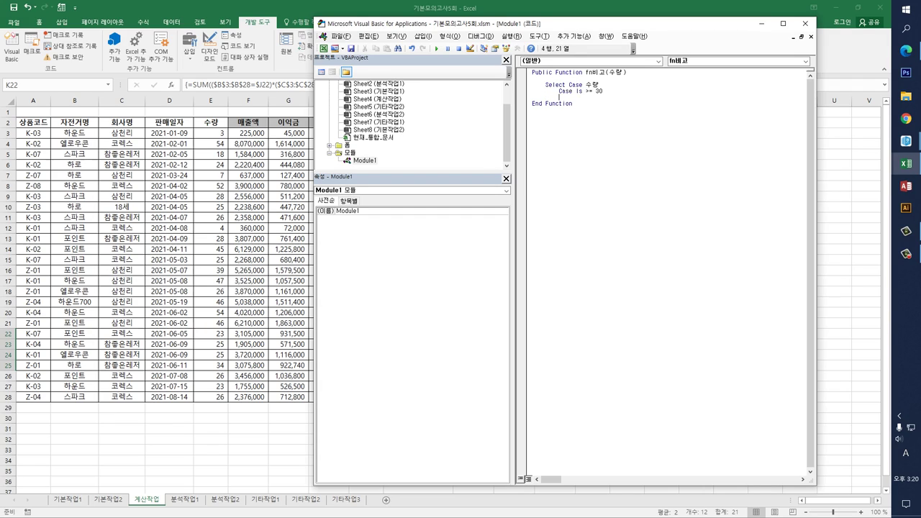
{"action": "key", "text": "Tab"}
{"action": "type", "text": "fn"}
{"action": "key", "text": "Hangul"}
{"action": "type", "text": "비고 = \"단체구매"}
{"action": "key", "text": "Return"}
Add the branch Case Is < 5 that assigns "개인구매" to fn비고
{"action": "key", "text": "Hangul"}
{"action": "type", "text": "case is < 5"}
{"action": "key", "text": "Return"}
{"action": "key", "text": "Tab"}
{"action": "type", "text": "fn"}
{"action": "key", "text": "Hangul"}
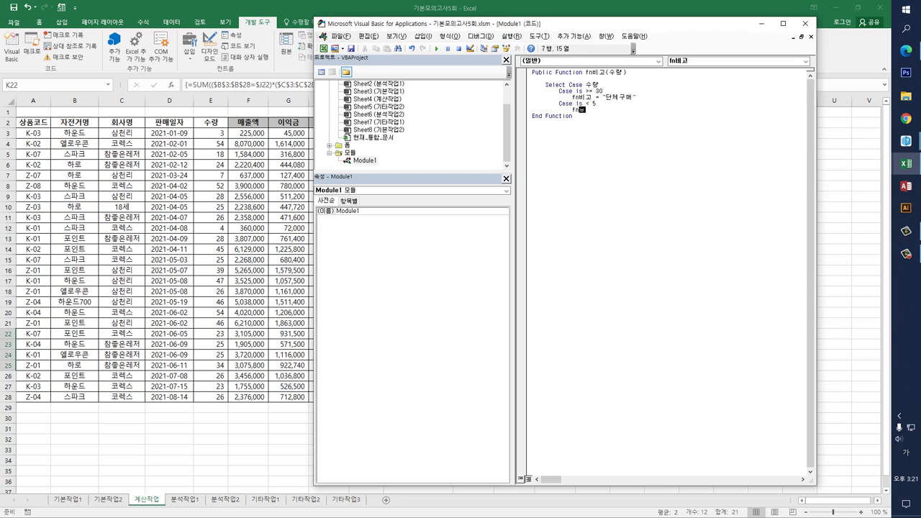
{"action": "type", "text": "비고 =\"개인구매\""}
{"action": "key", "text": "Return"}
{"action": "key", "text": "BackSpace"}
Add a Case Else branch that assigns "" to fn비고 and close the block with End Select
{"action": "type", "text": "ca"}
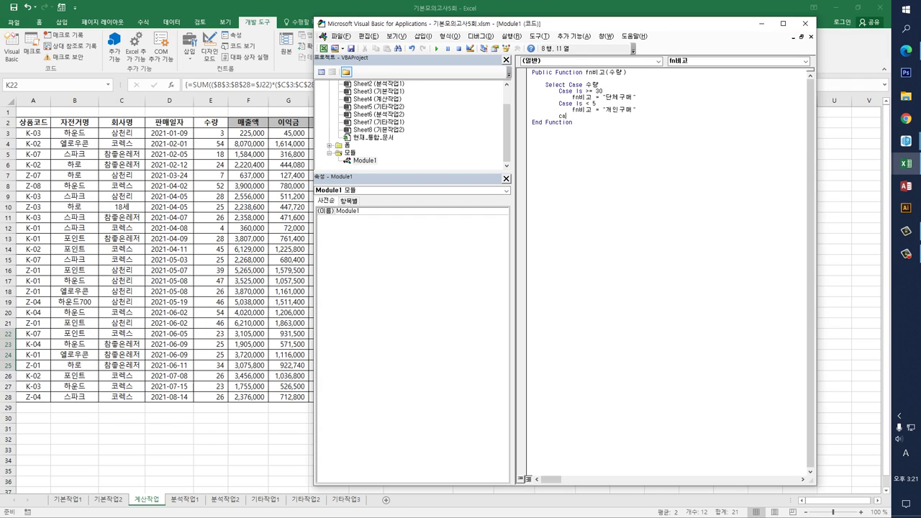
{"action": "type", "text": "se else"}
{"action": "key", "text": "Return"}
{"action": "key", "text": "Tab"}
{"action": "type", "text": "fn비고 = \"\""}
{"action": "key", "text": "Return"}
{"action": "key", "text": "BackSpace"}
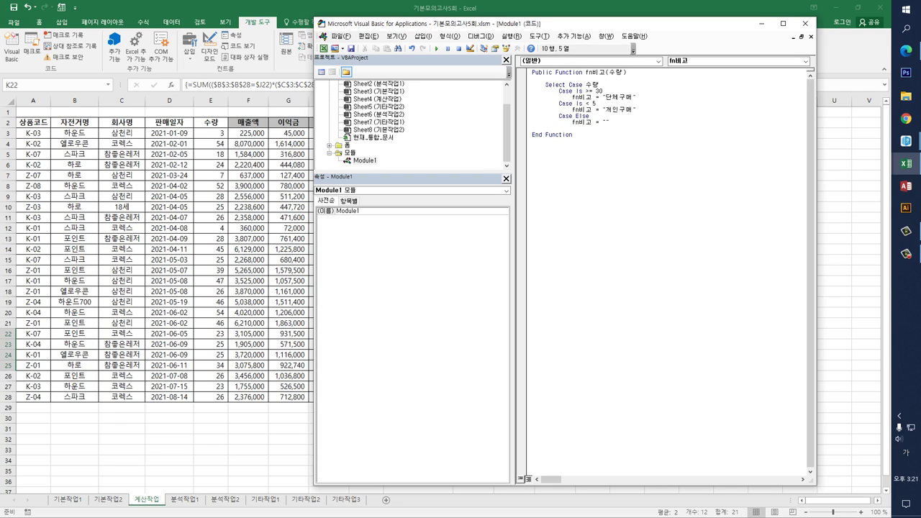
{"action": "key", "text": "Hangul"}
{"action": "type", "text": "end select"}
{"action": "key", "text": "Return"}
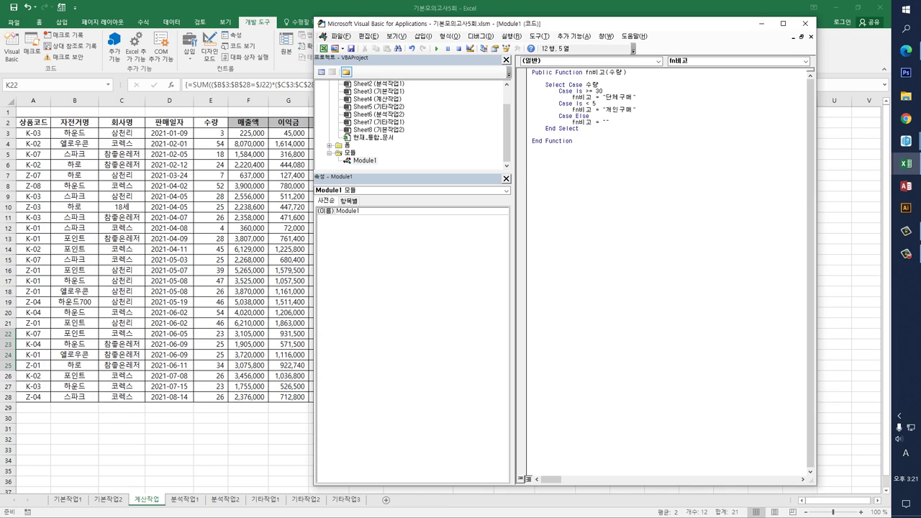
Close the code editor, insert the user-defined function =fn비고(E3) in H3 and fill it down the 비고 column
{"action": "left_click", "coordinate": [805, 23]}
{"action": "left_click", "coordinate": [335, 137]}
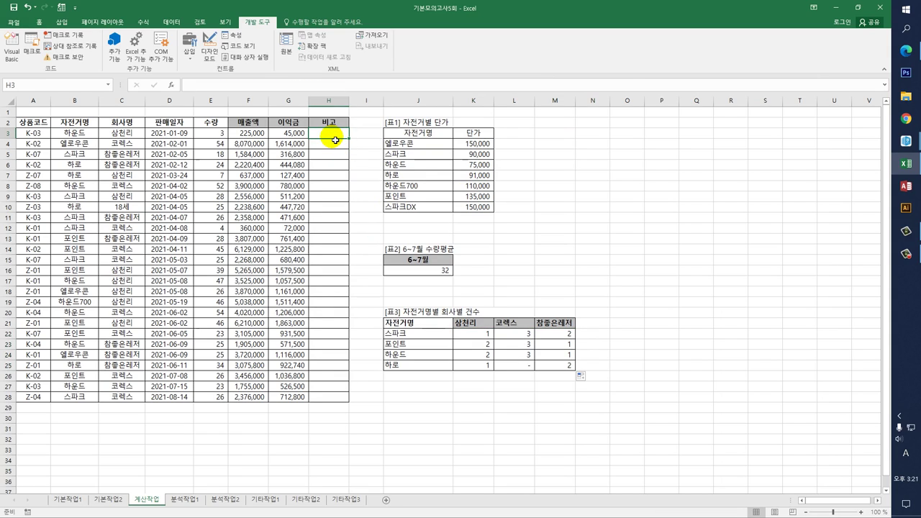
{"action": "left_click", "coordinate": [170, 85]}
{"action": "left_click", "coordinate": [536, 165]}
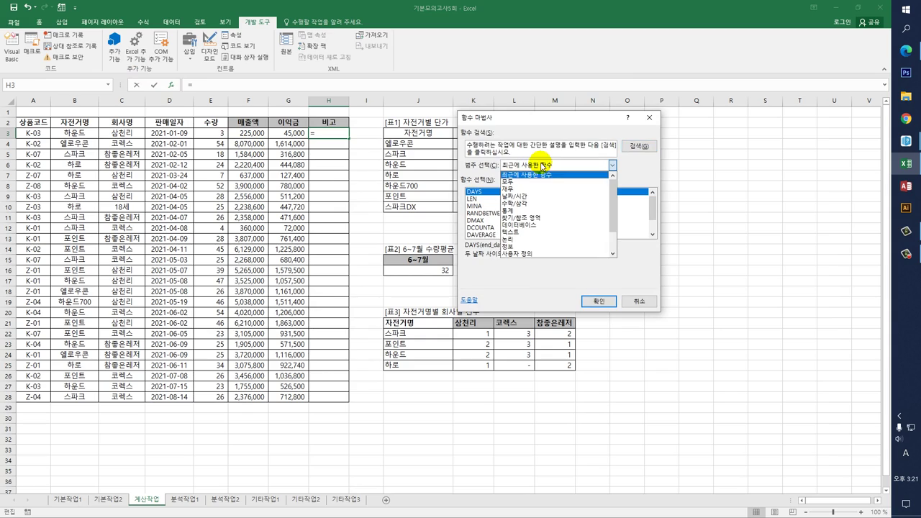
{"action": "left_click", "coordinate": [538, 250]}
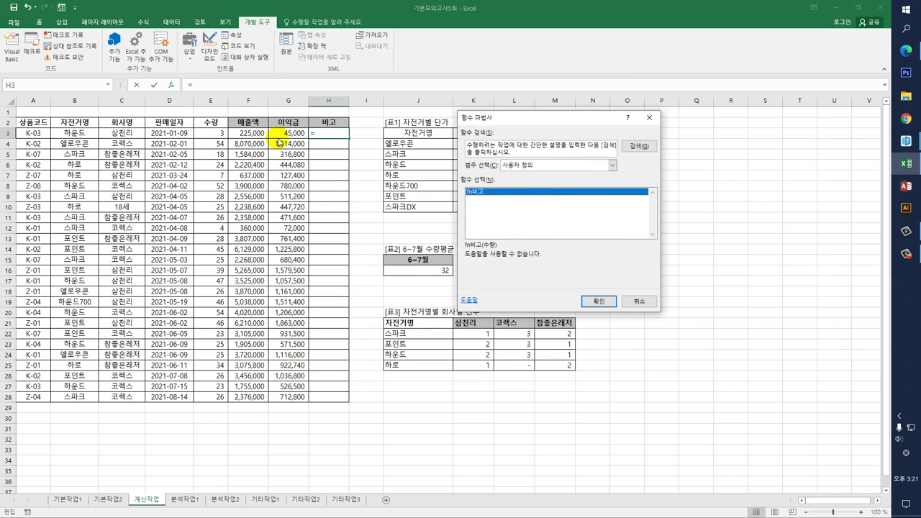
{"action": "left_click", "coordinate": [598, 302]}
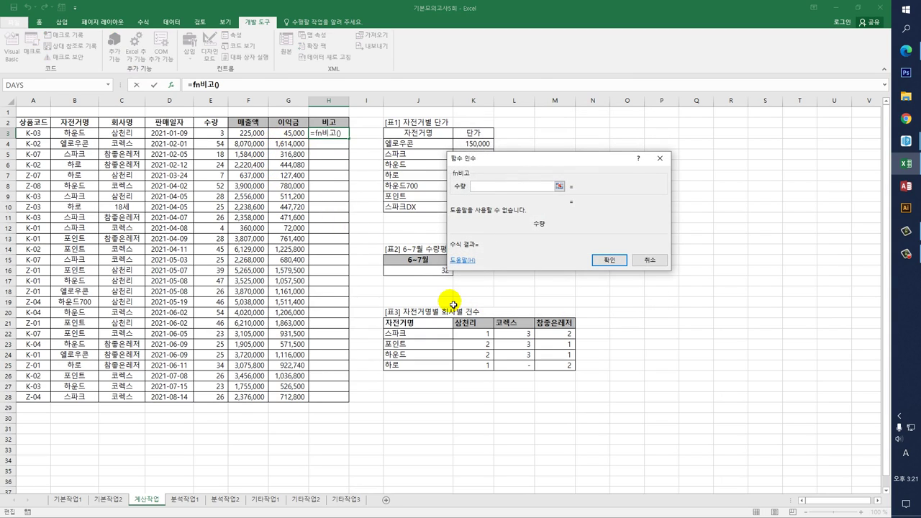
{"action": "left_click", "coordinate": [214, 133]}
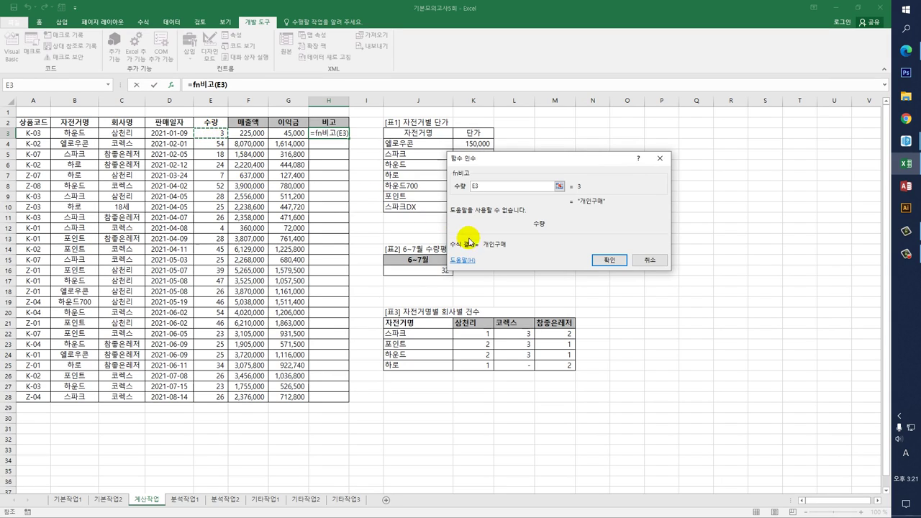
{"action": "left_click", "coordinate": [608, 259]}
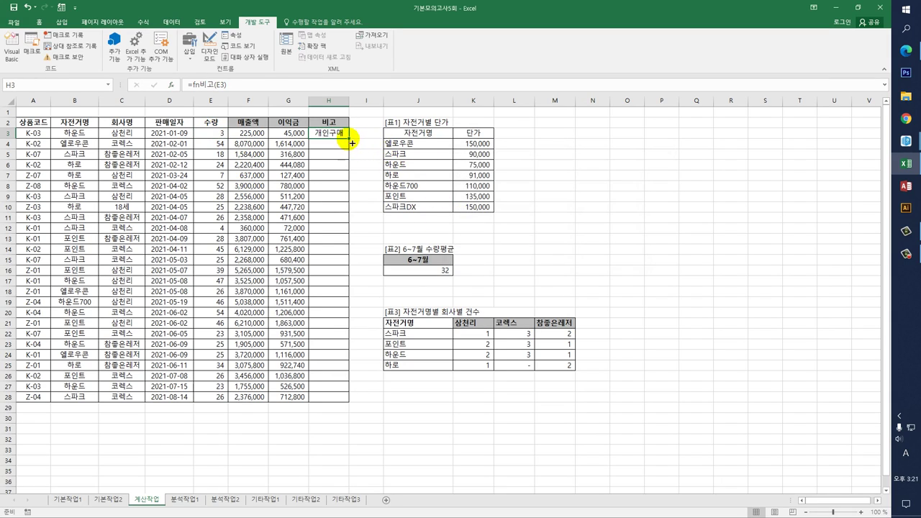
{"action": "double_click", "coordinate": [350, 139]}
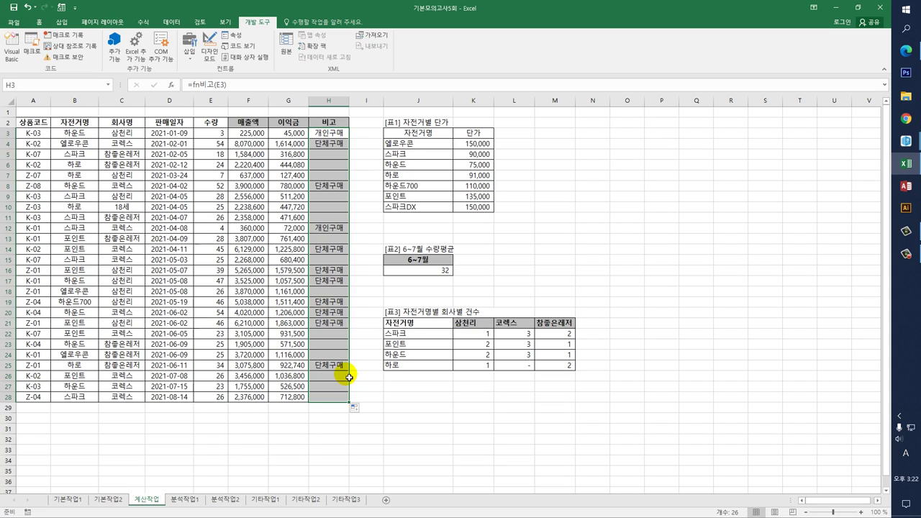
On sheet 분석작업1, start a Microsoft Query import at B4 from the MS Access database 자전거매장관리.accdb
{"action": "left_click", "coordinate": [184, 499]}
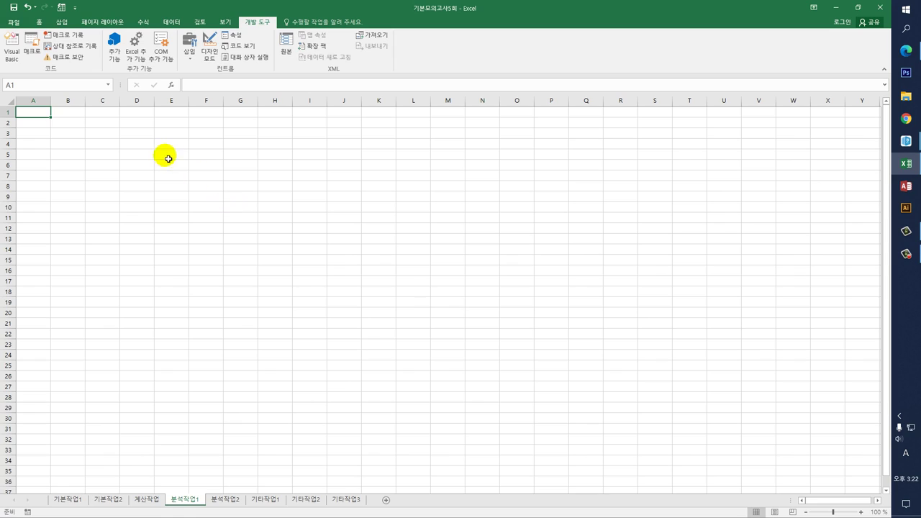
{"action": "left_click", "coordinate": [65, 149]}
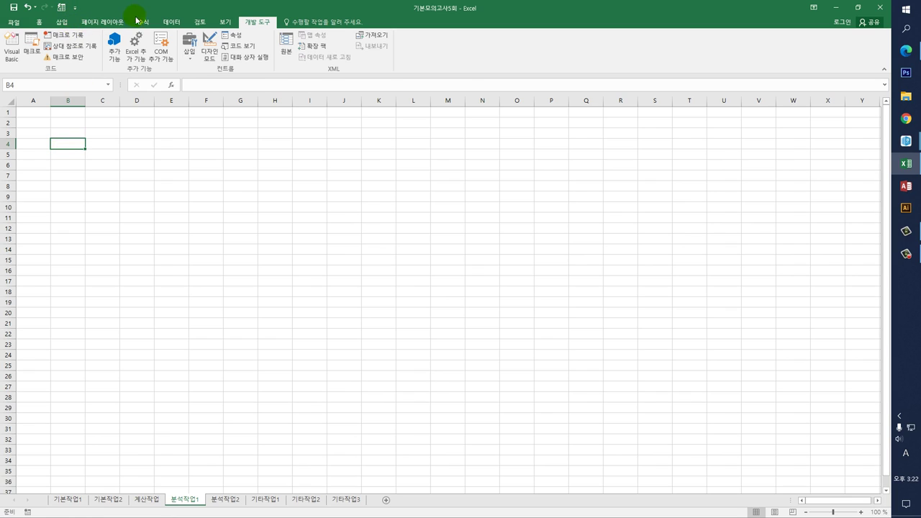
{"action": "left_click", "coordinate": [169, 21]}
{"action": "left_click", "coordinate": [77, 55]}
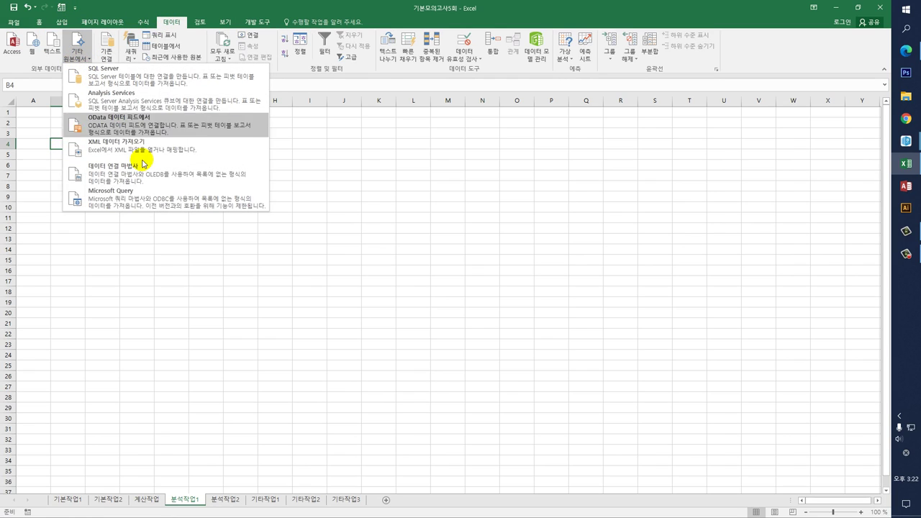
{"action": "left_click", "coordinate": [141, 195]}
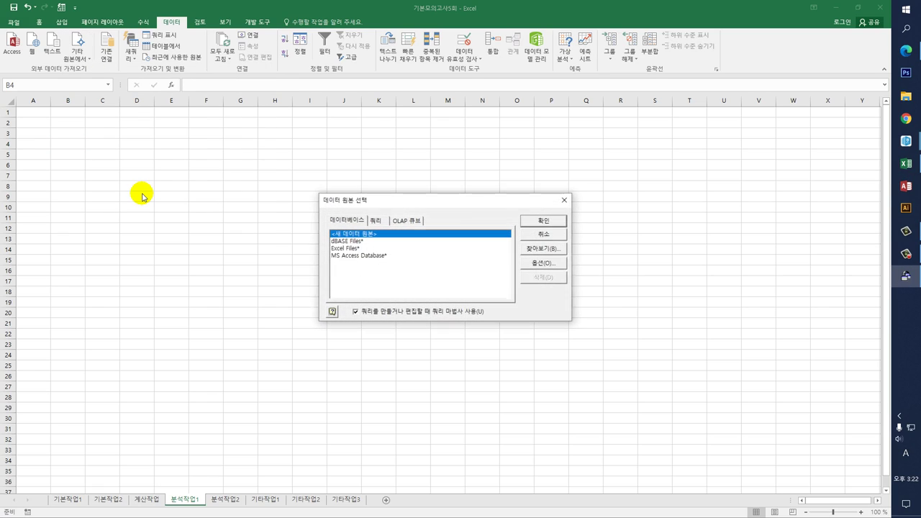
{"action": "left_click", "coordinate": [340, 257]}
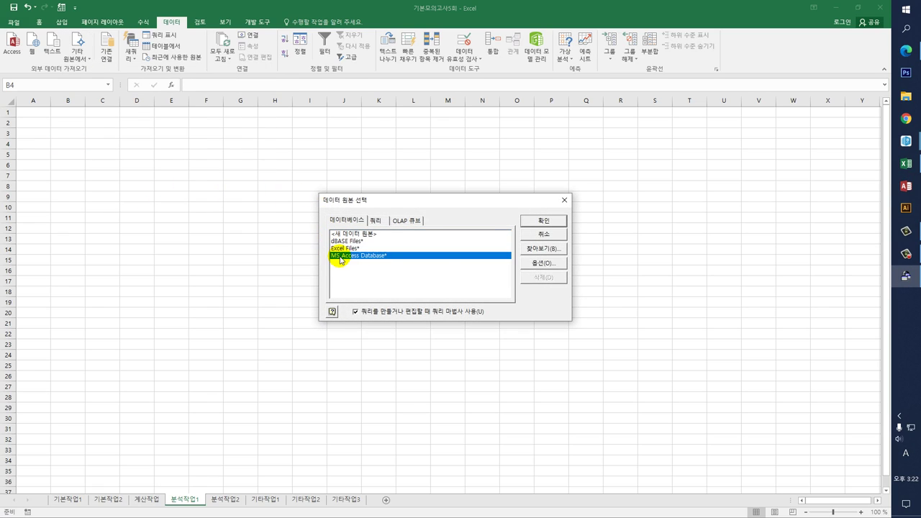
{"action": "left_click", "coordinate": [541, 219]}
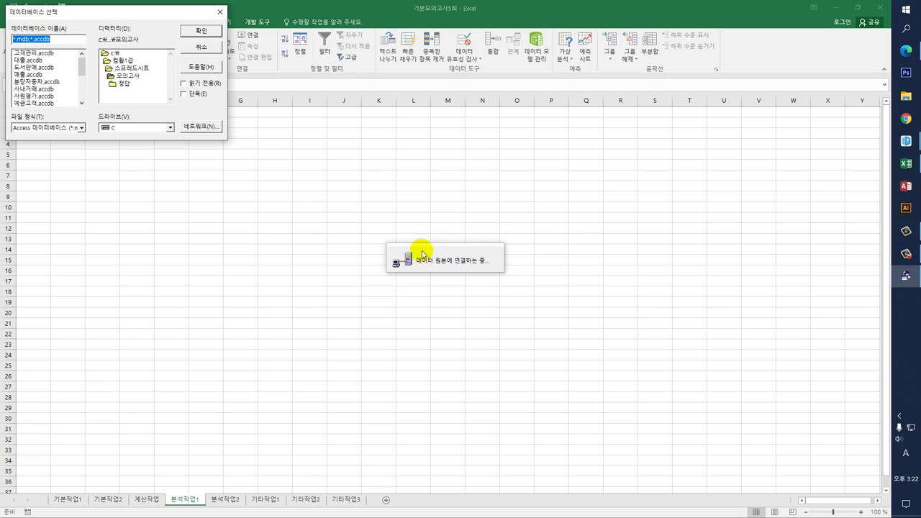
{"action": "left_click_drag", "start_coordinate": [82, 66], "coordinate": [81, 89]}
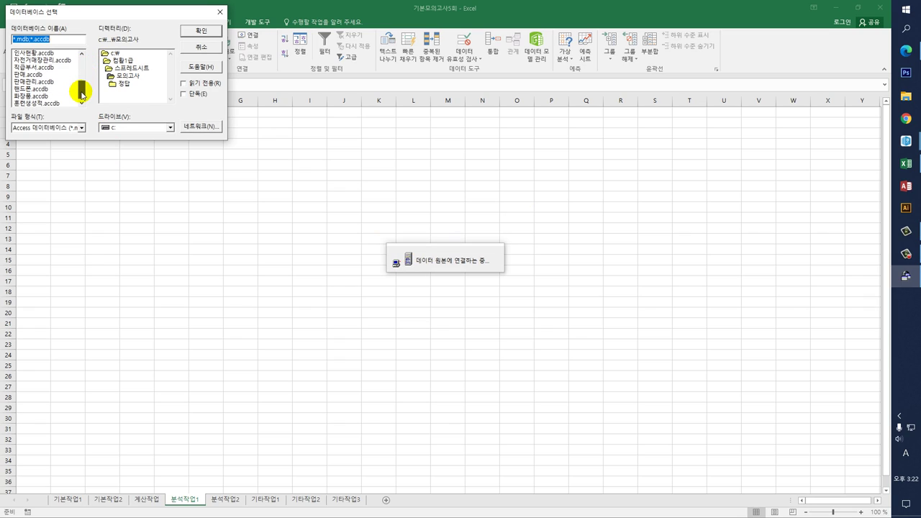
{"action": "left_click", "coordinate": [58, 62]}
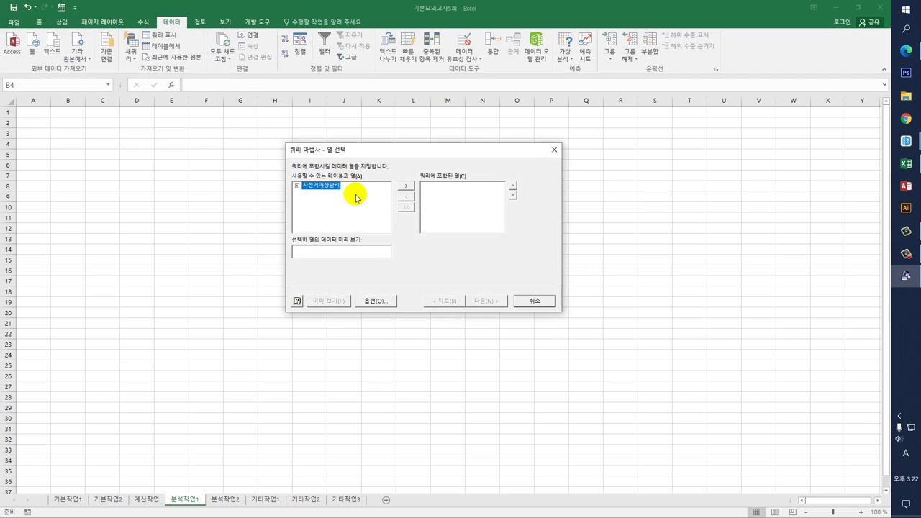
Include the columns 판매일자, 매출액, 자전거명, 단가 and 이익금 of table 자전거매장관리 in the query
{"action": "double_click", "coordinate": [317, 188]}
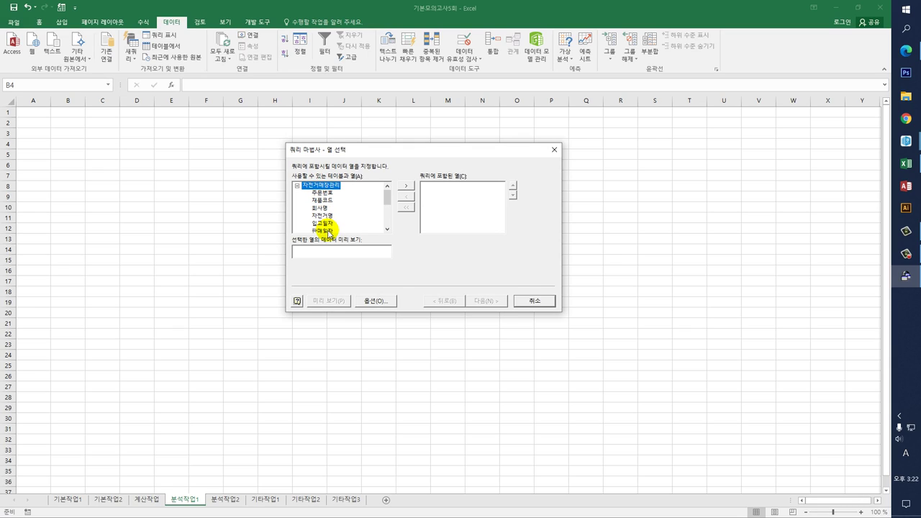
{"action": "double_click", "coordinate": [327, 231]}
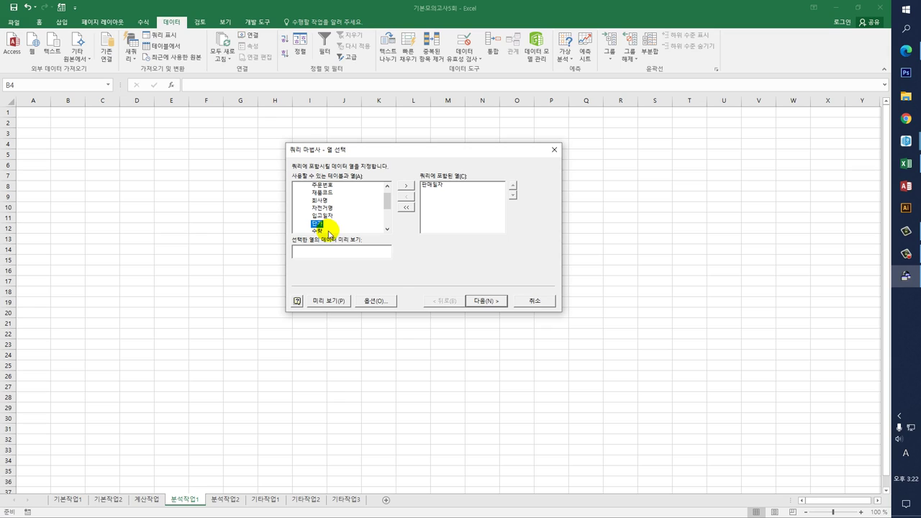
{"action": "left_click_drag", "start_coordinate": [387, 197], "coordinate": [387, 214]}
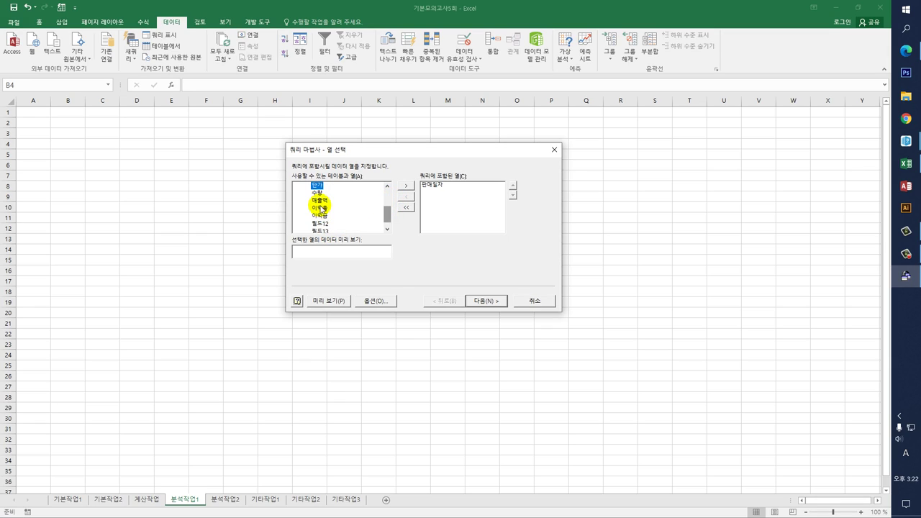
{"action": "double_click", "coordinate": [321, 201]}
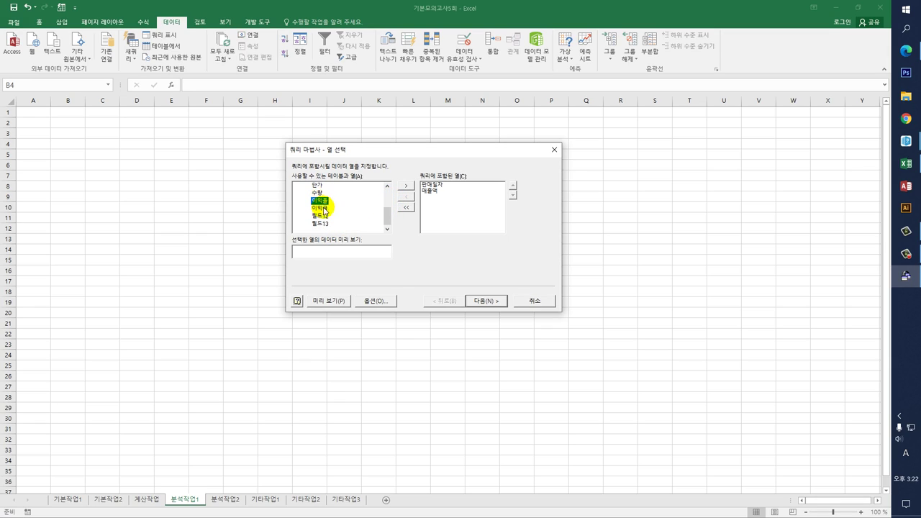
{"action": "left_click_drag", "start_coordinate": [390, 213], "coordinate": [388, 207]}
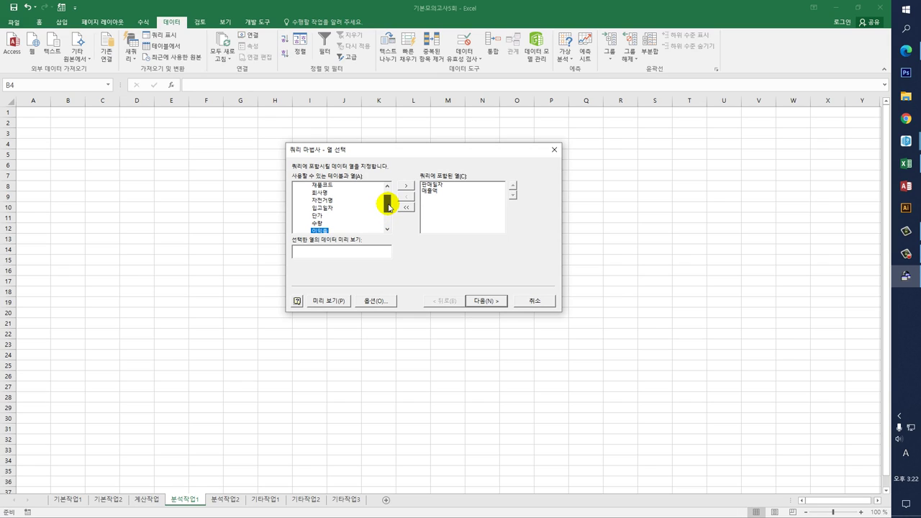
{"action": "left_click", "coordinate": [323, 201]}
{"action": "double_click", "coordinate": [322, 203]}
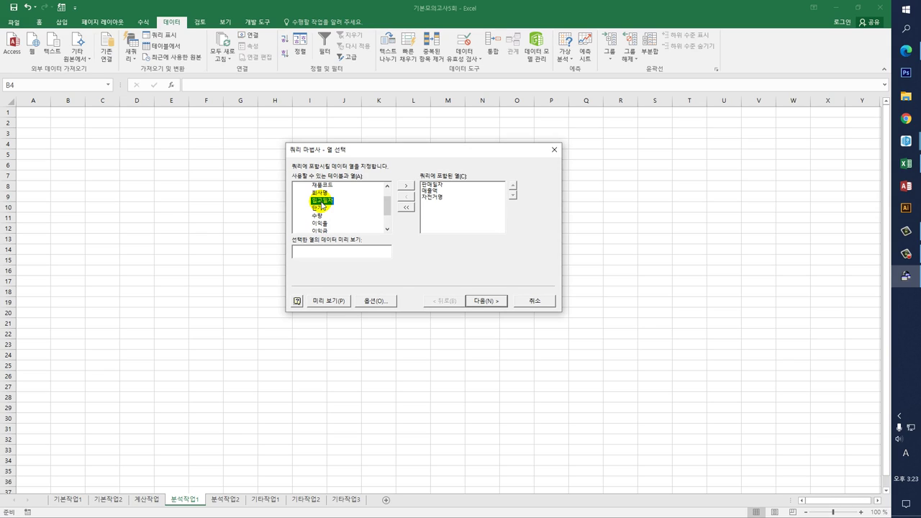
{"action": "double_click", "coordinate": [322, 207]}
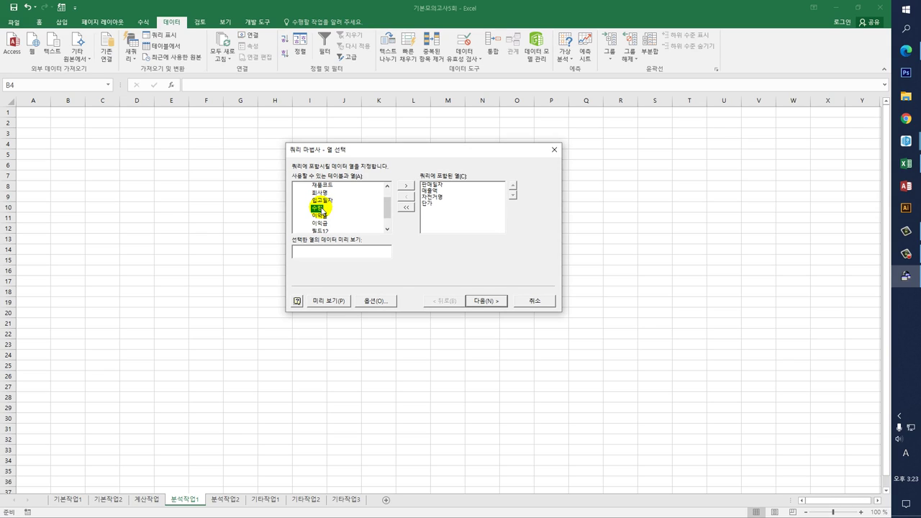
{"action": "double_click", "coordinate": [322, 224]}
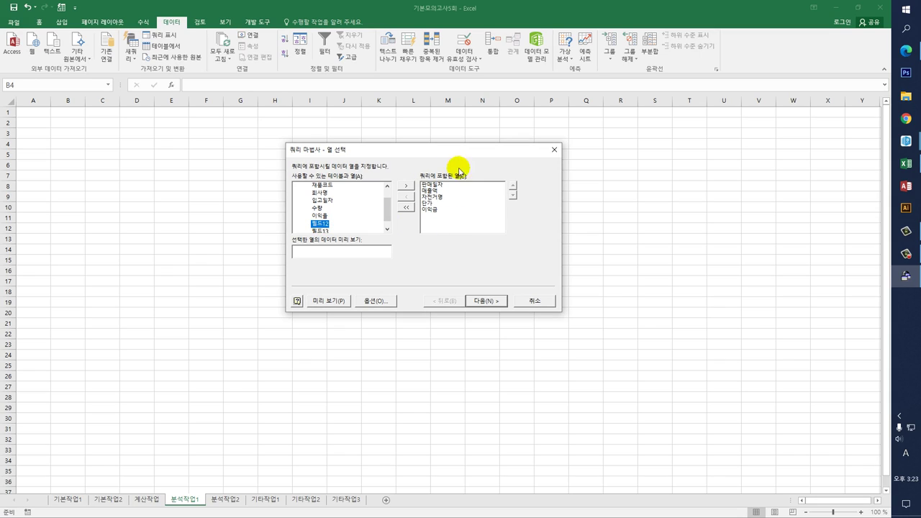
Finish the query without filter or sort and import the data as a pivot table report at B4 of the existing worksheet
{"action": "left_click", "coordinate": [486, 301]}
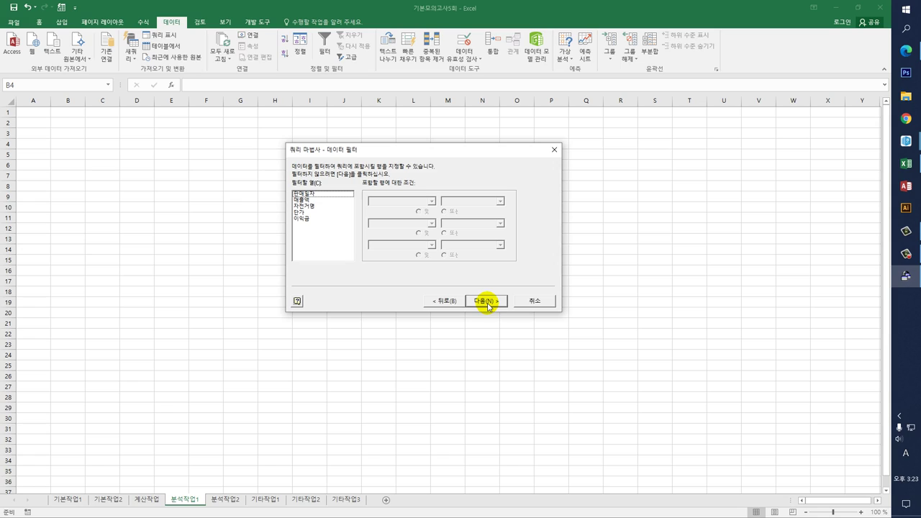
{"action": "left_click", "coordinate": [487, 301]}
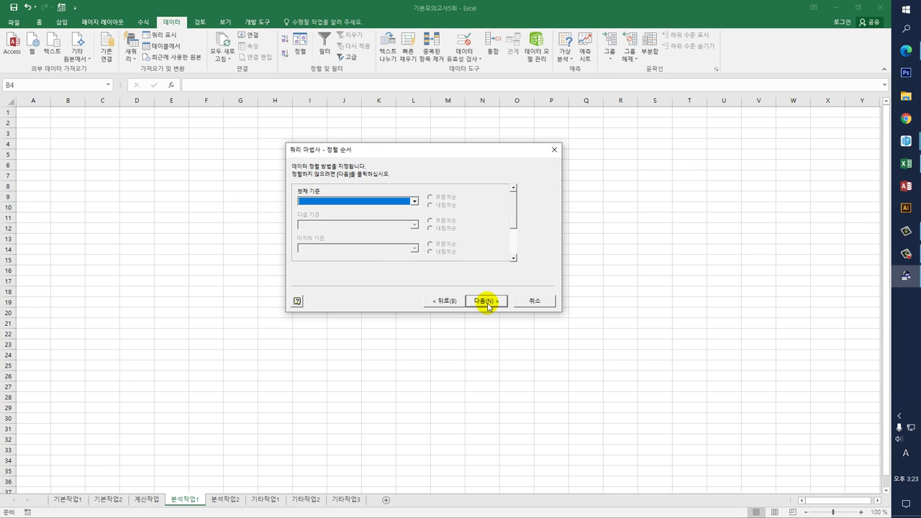
{"action": "left_click", "coordinate": [486, 302]}
{"action": "left_click", "coordinate": [487, 302]}
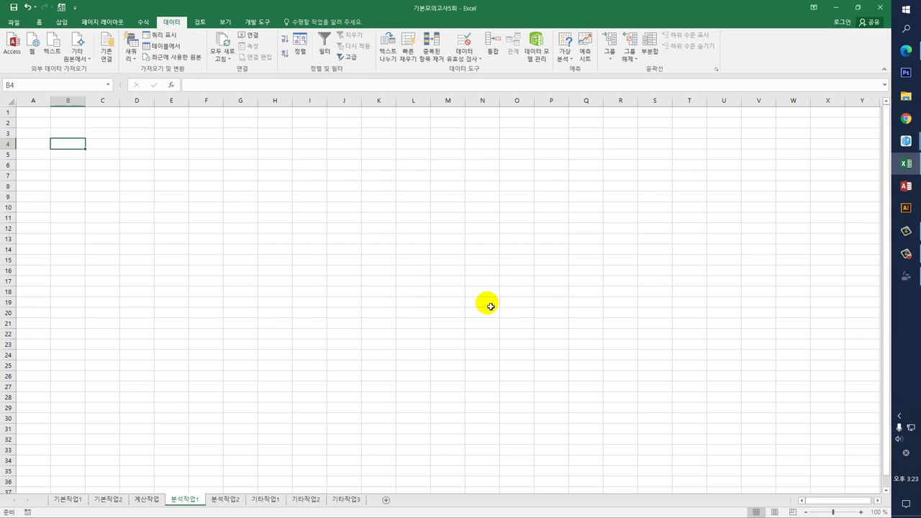
{"action": "left_click", "coordinate": [529, 179]}
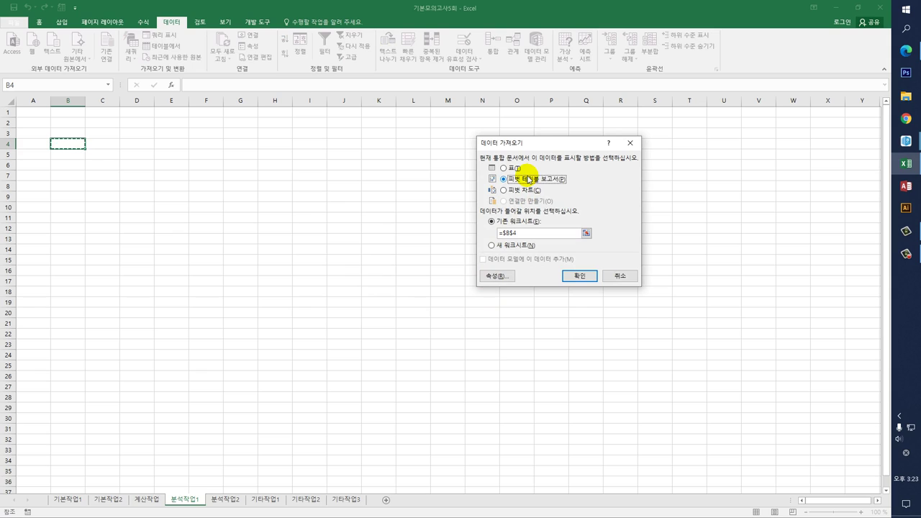
{"action": "left_click", "coordinate": [574, 276]}
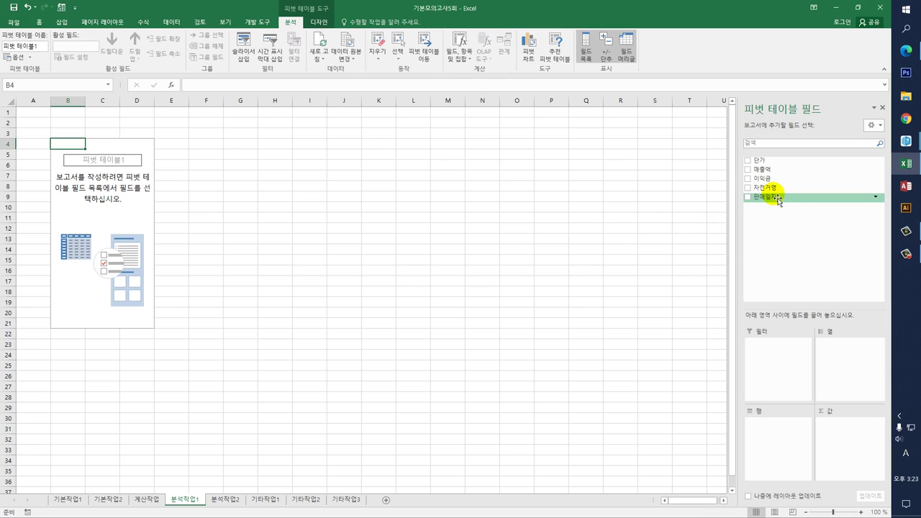
Lay out the pivot table with 판매일자 as filter, 매출액 as rows, and 자전거명, 단가 and 이익금 as values
{"action": "left_click_drag", "start_coordinate": [777, 205], "coordinate": [780, 353]}
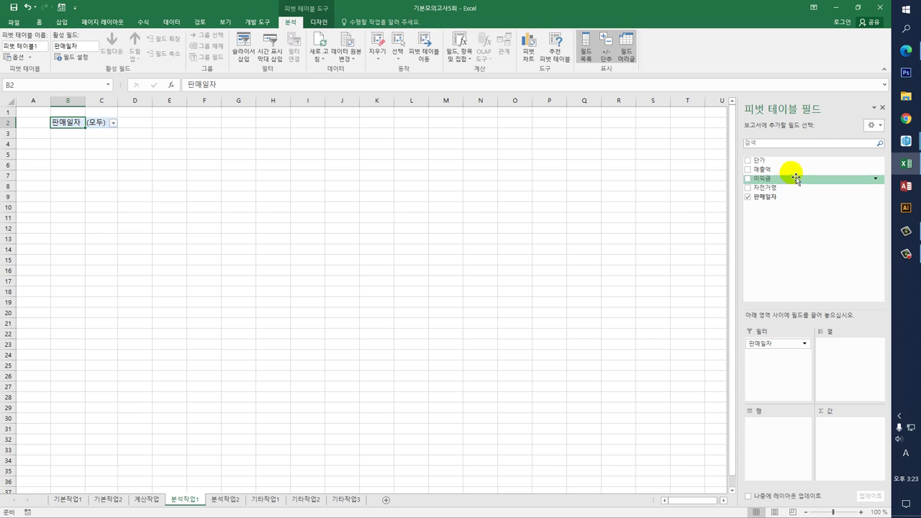
{"action": "left_click_drag", "start_coordinate": [784, 172], "coordinate": [770, 475]}
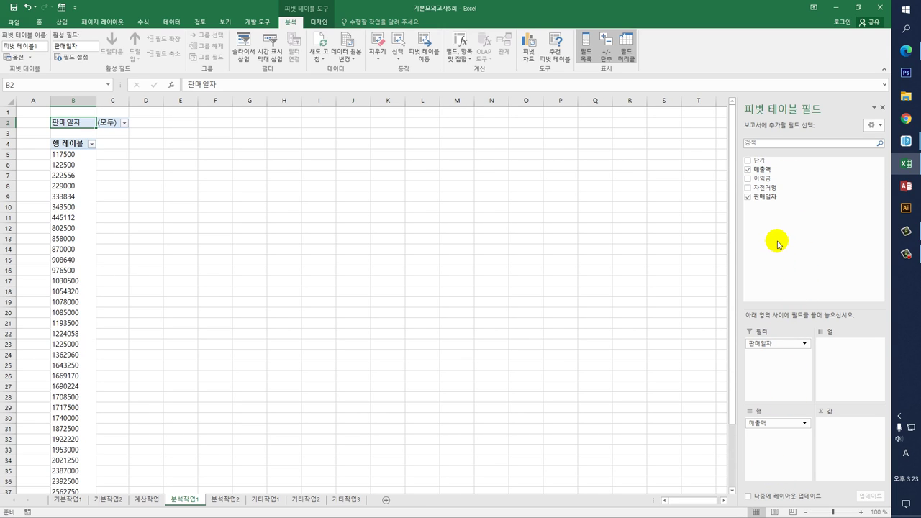
{"action": "left_click_drag", "start_coordinate": [764, 188], "coordinate": [849, 438]}
{"action": "left_click_drag", "start_coordinate": [761, 160], "coordinate": [833, 433]}
{"action": "left_click_drag", "start_coordinate": [815, 181], "coordinate": [846, 454]}
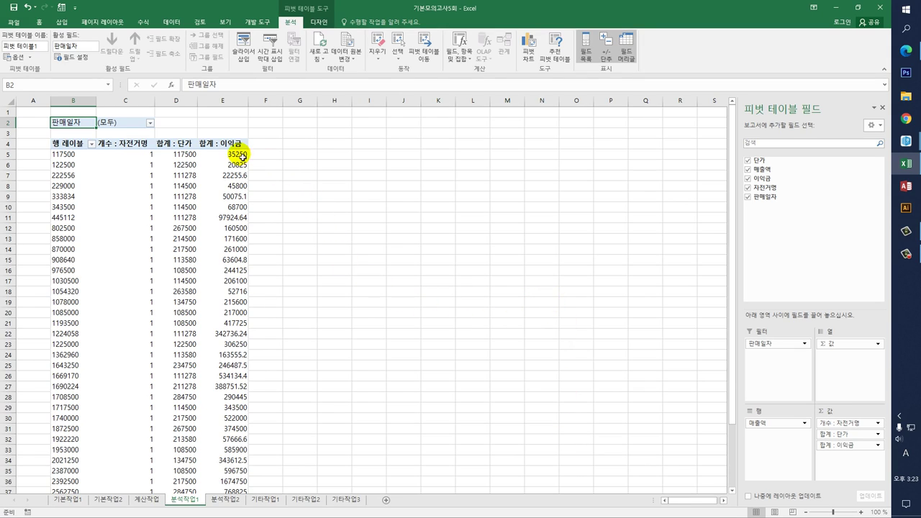
Switch the pivot table's report layout to tabular form
{"action": "left_click", "coordinate": [310, 23]}
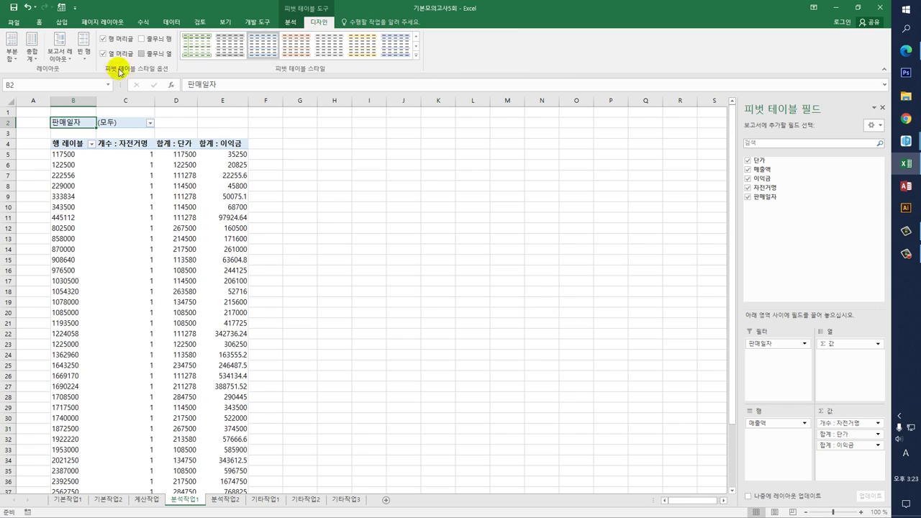
{"action": "left_click", "coordinate": [59, 50]}
{"action": "left_click", "coordinate": [79, 124]}
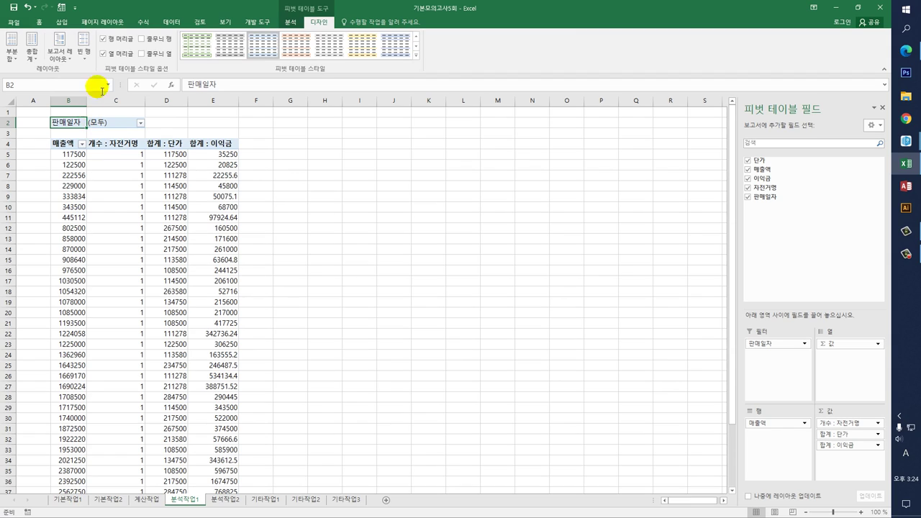
Select the first 매출액 row item in the pivot table
{"action": "left_click", "coordinate": [81, 157]}
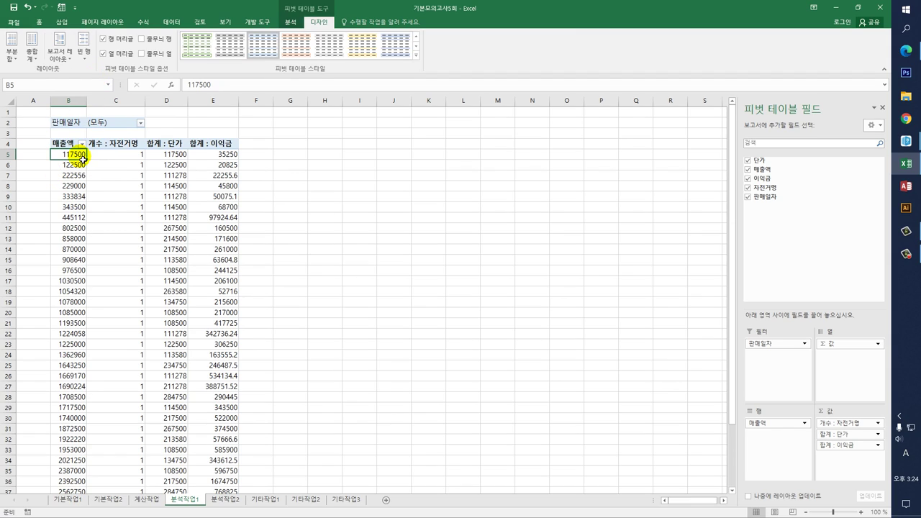
Group the pivot table's 매출액 row values from 0 to 6000000 in intervals of 1000000
{"action": "right_click", "coordinate": [81, 156]}
{"action": "left_click", "coordinate": [121, 241]}
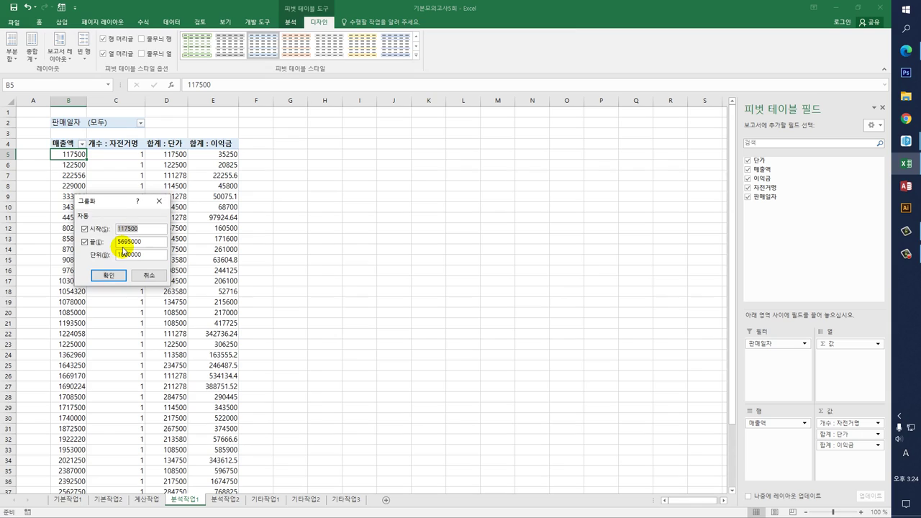
{"action": "left_click_drag", "start_coordinate": [109, 208], "coordinate": [397, 155]}
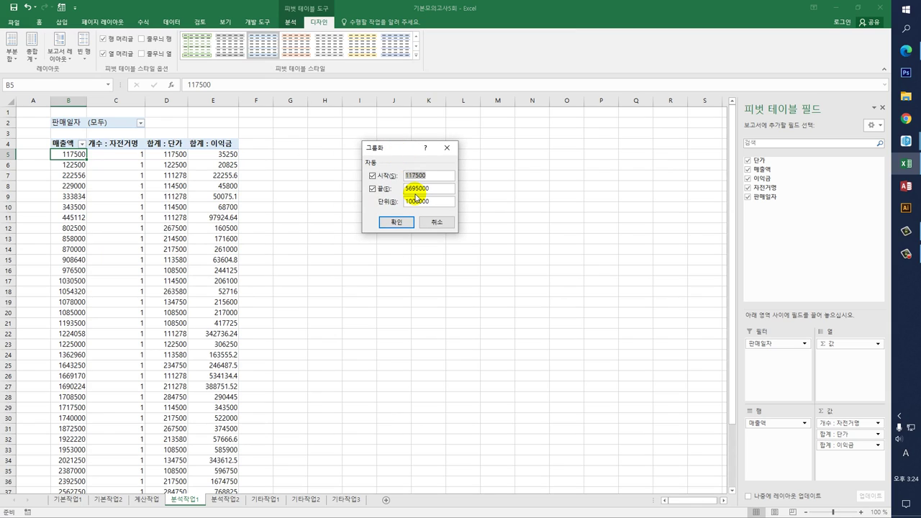
{"action": "type", "text": "0"}
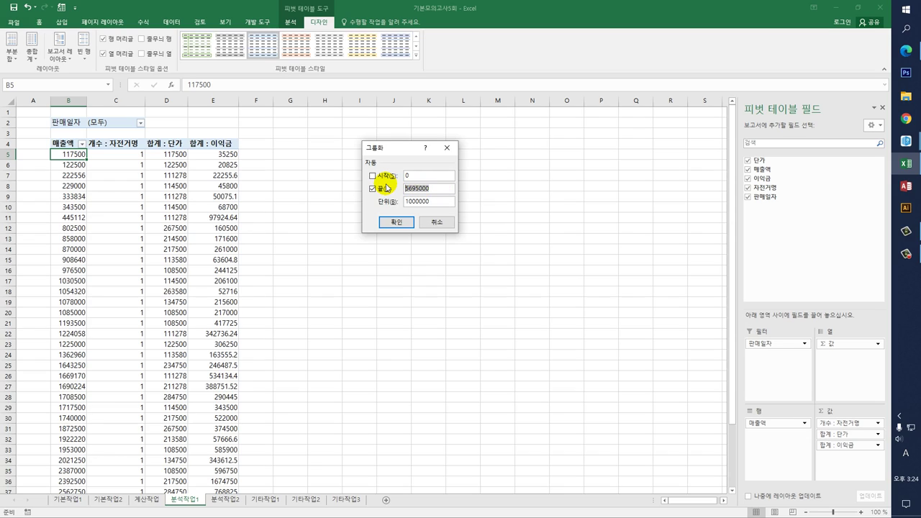
{"action": "type", "text": "6000000"}
{"action": "left_click", "coordinate": [421, 202]}
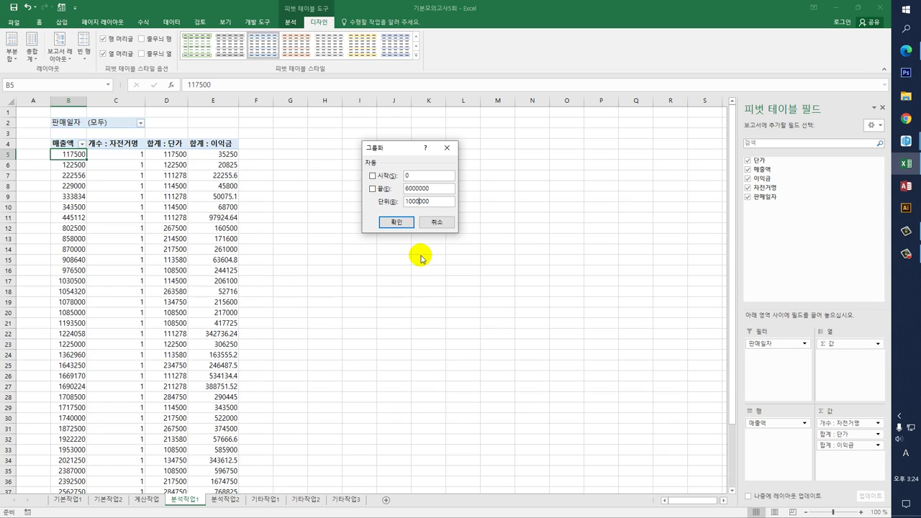
{"action": "left_click", "coordinate": [404, 223]}
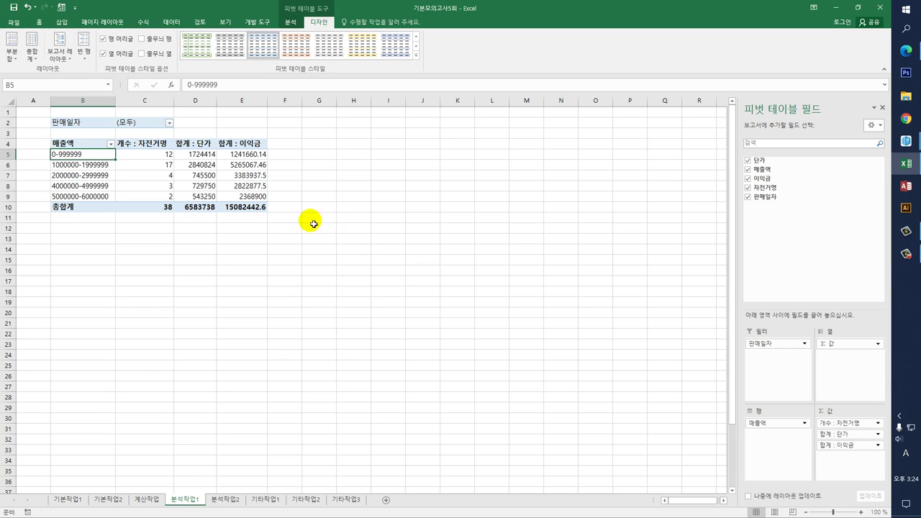
Format the pivot table's 합계 : 단가 value field as Number with the thousands separator
{"action": "left_click", "coordinate": [201, 145]}
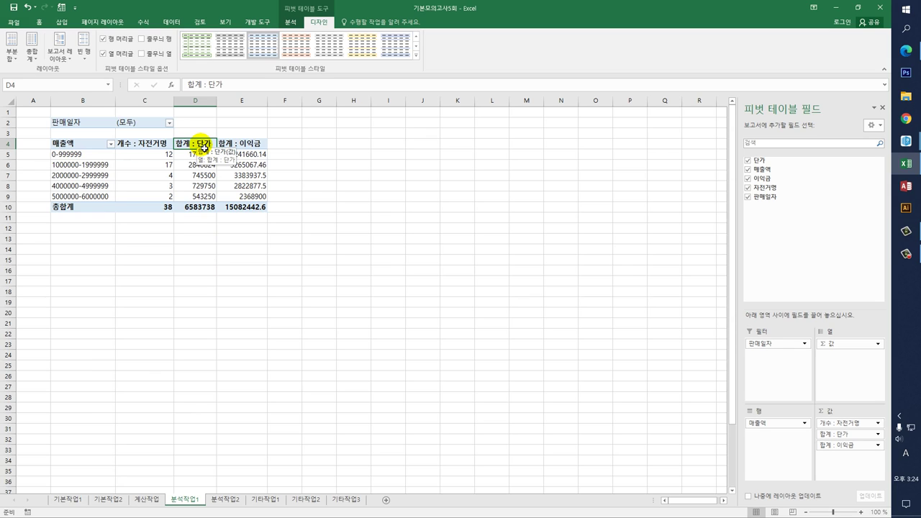
{"action": "double_click", "coordinate": [202, 146]}
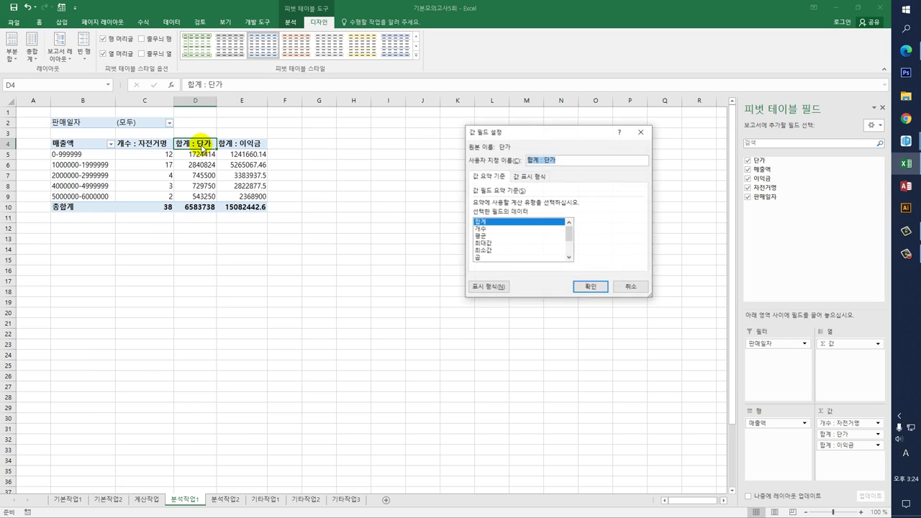
{"action": "left_click", "coordinate": [478, 287]}
{"action": "left_click", "coordinate": [444, 140]}
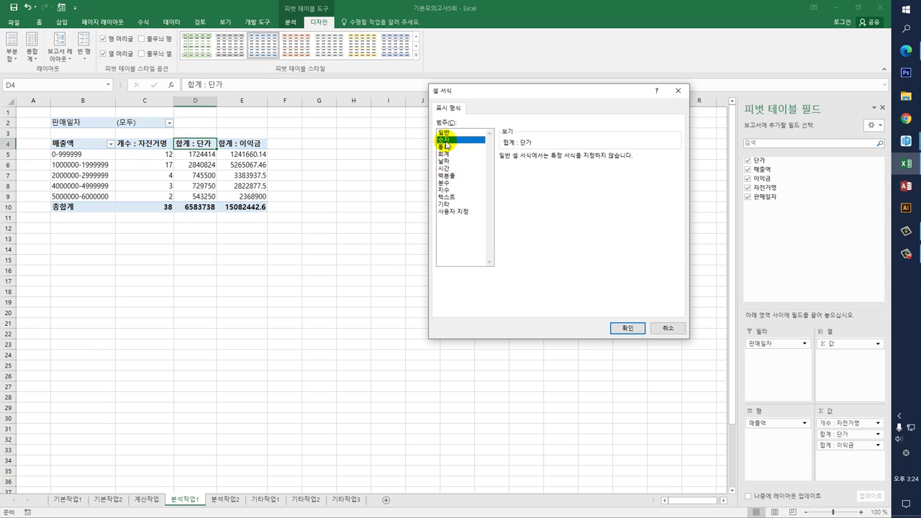
{"action": "left_click", "coordinate": [512, 171]}
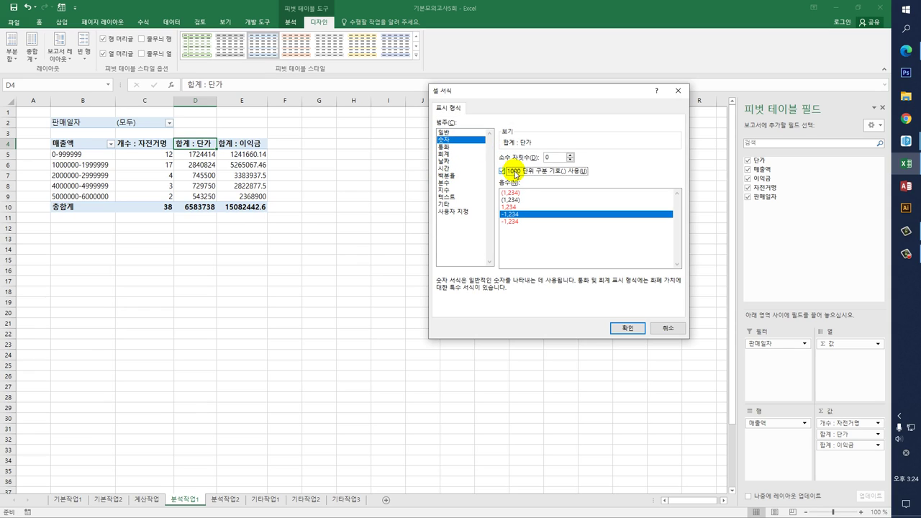
{"action": "left_click", "coordinate": [622, 327]}
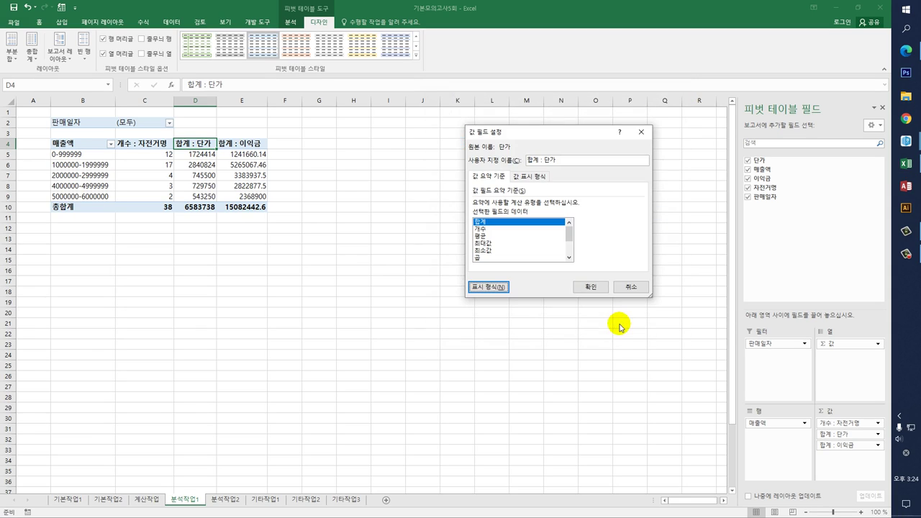
{"action": "left_click", "coordinate": [590, 287]}
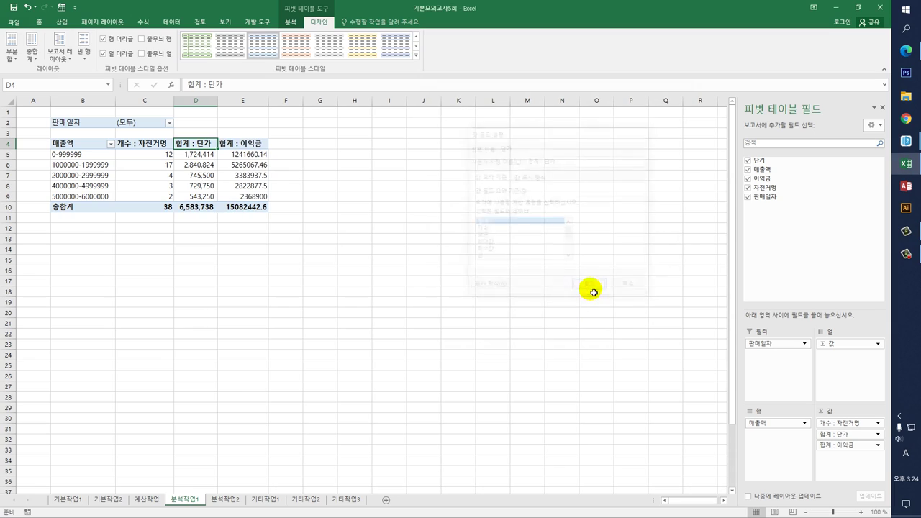
Format the pivot table's 합계 : 이익금 value field as Number with the thousands separator
{"action": "left_click", "coordinate": [254, 146]}
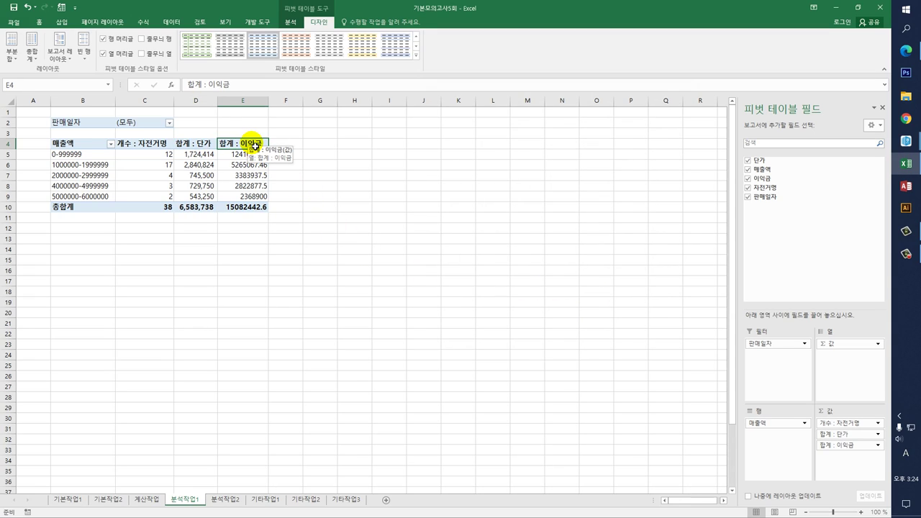
{"action": "double_click", "coordinate": [254, 147]}
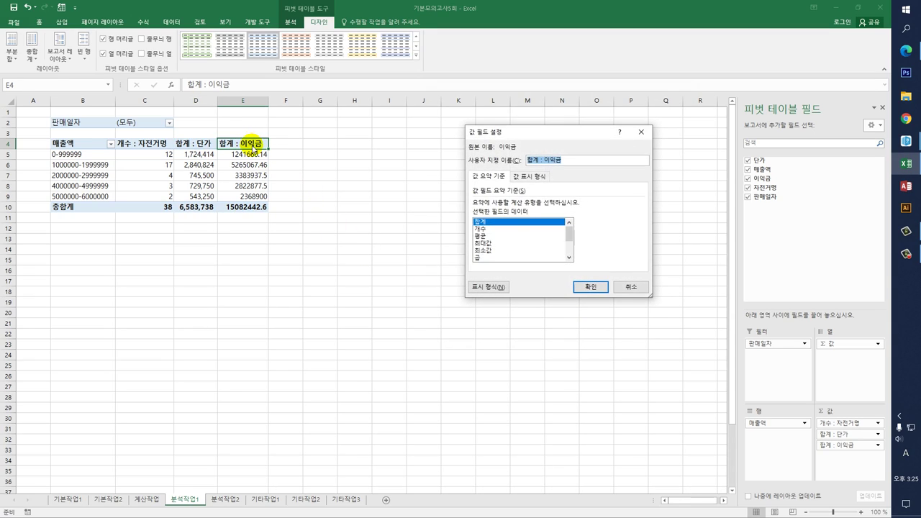
{"action": "left_click", "coordinate": [486, 290]}
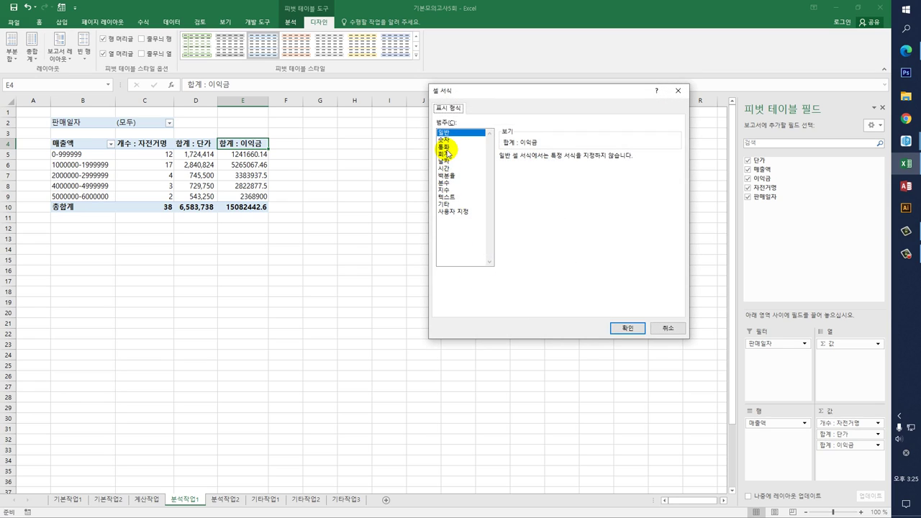
{"action": "left_click", "coordinate": [444, 139]}
{"action": "left_click", "coordinate": [515, 172]}
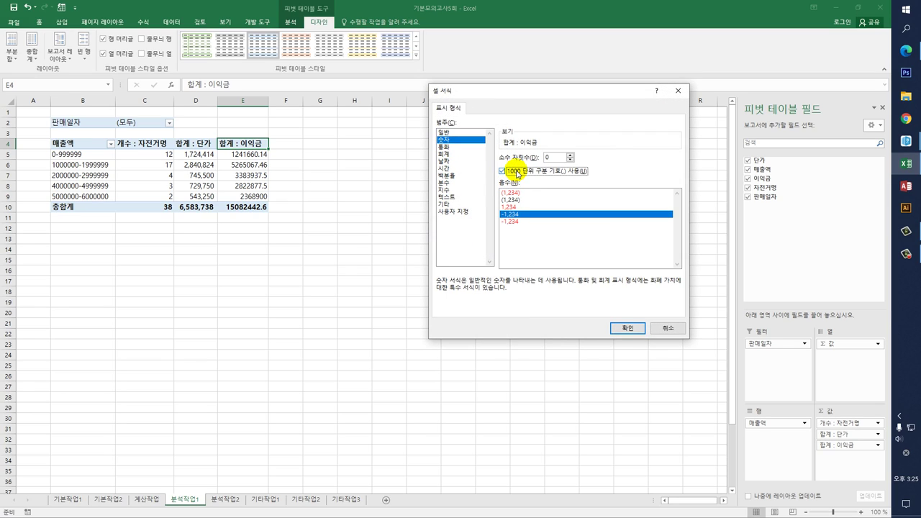
{"action": "left_click", "coordinate": [636, 329]}
{"action": "left_click", "coordinate": [592, 286]}
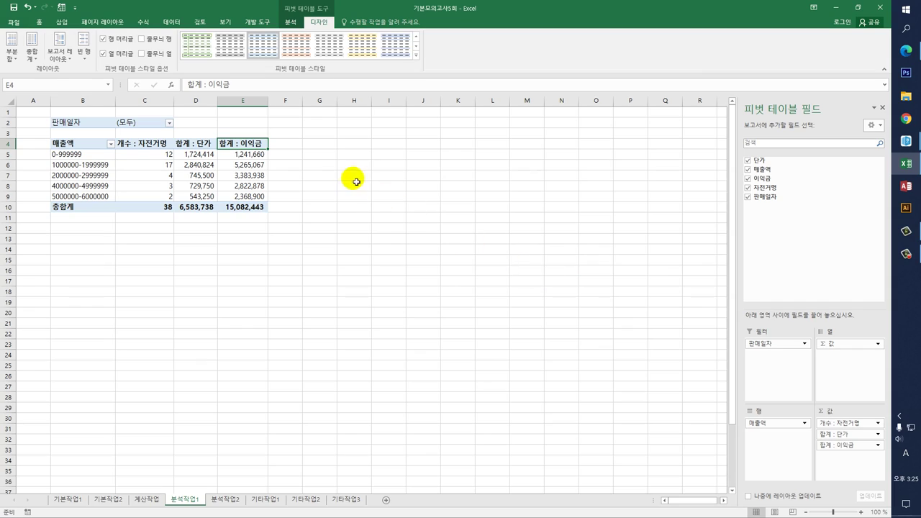
Rename the 개수 : 자전거명 value field to 자전거수
{"action": "left_click", "coordinate": [162, 148]}
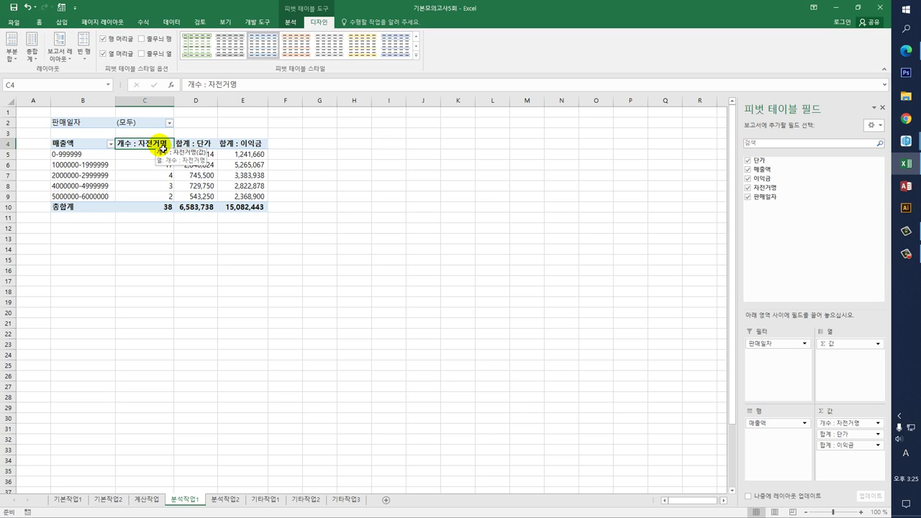
{"action": "double_click", "coordinate": [163, 149]}
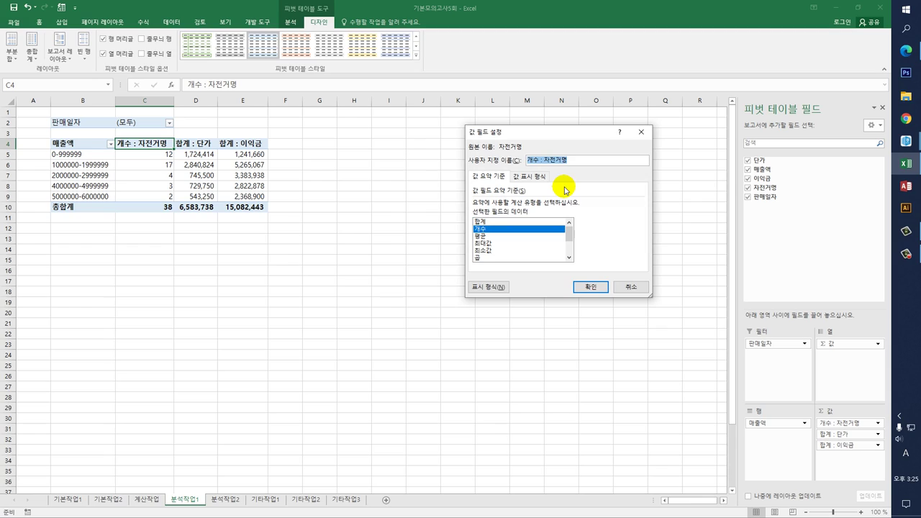
{"action": "key", "text": "BackSpace"}
{"action": "key", "text": "Hangul"}
{"action": "type", "text": "자전거수"}
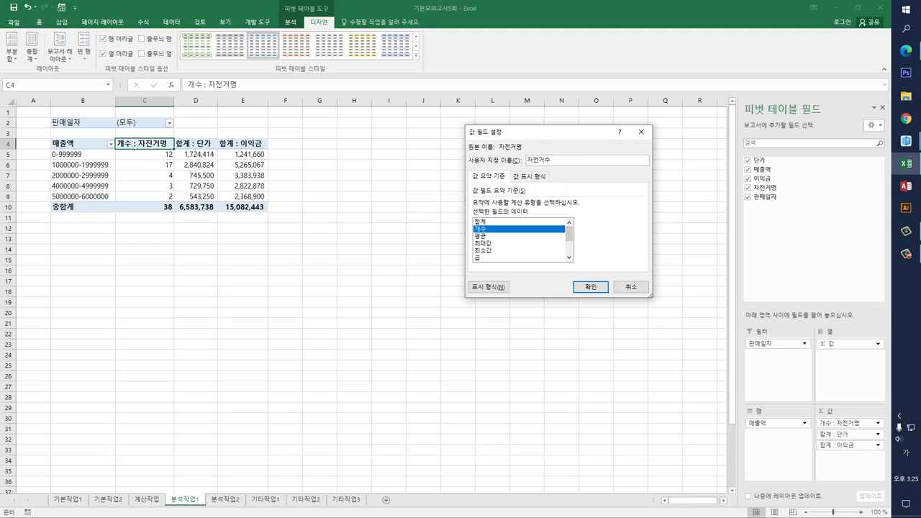
{"action": "left_click", "coordinate": [591, 287]}
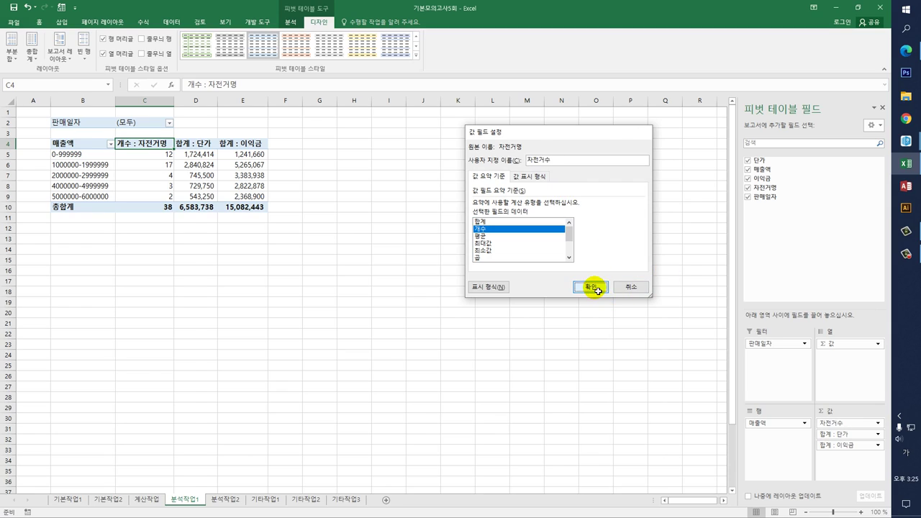
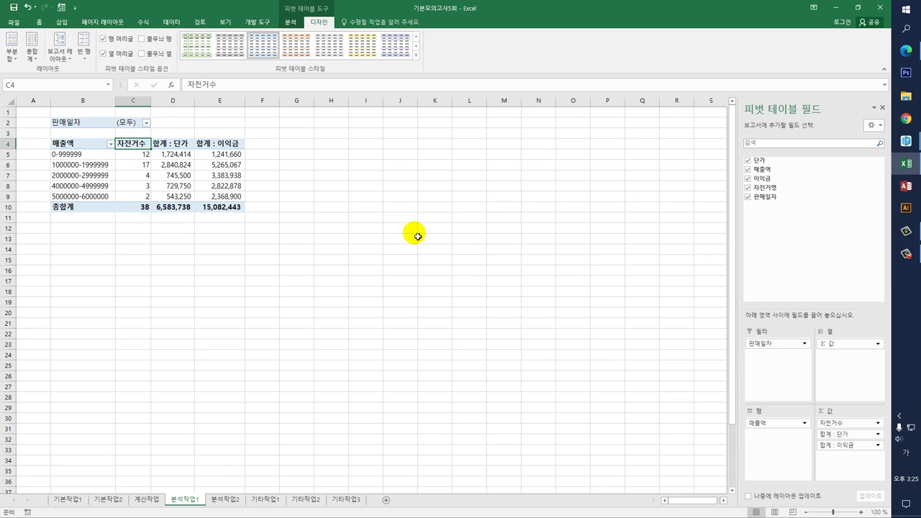
Find the 자동 서식 command among all commands in the Quick Access Toolbar customization and check whether the toolbar includes it
{"action": "left_click", "coordinate": [75, 8]}
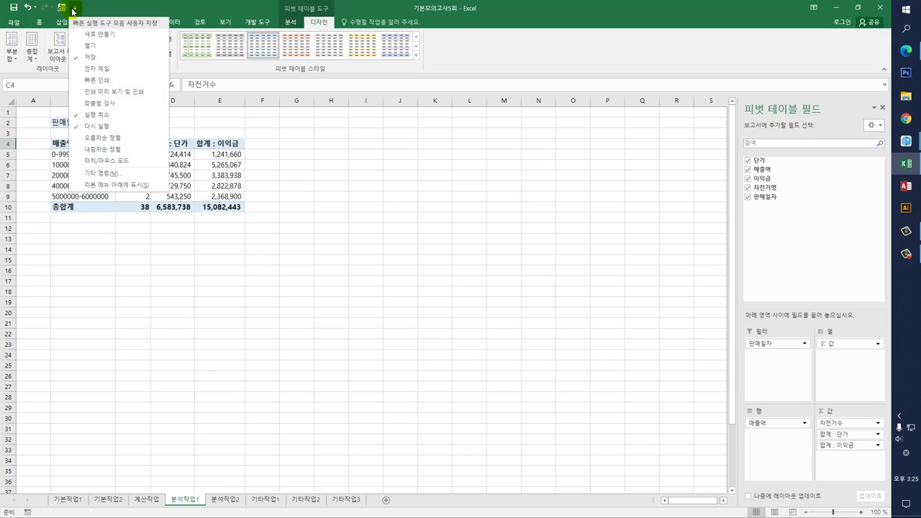
{"action": "left_click", "coordinate": [103, 174]}
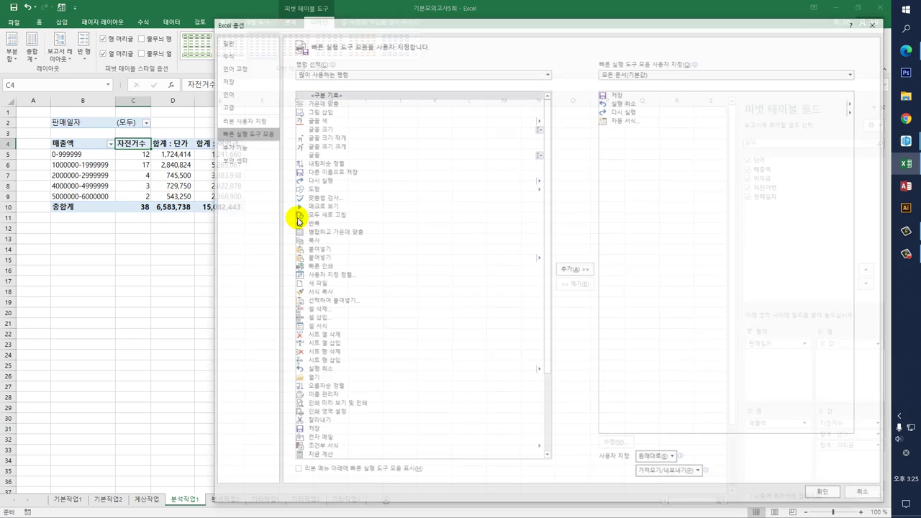
{"action": "left_click", "coordinate": [380, 72]}
{"action": "left_click", "coordinate": [371, 102]}
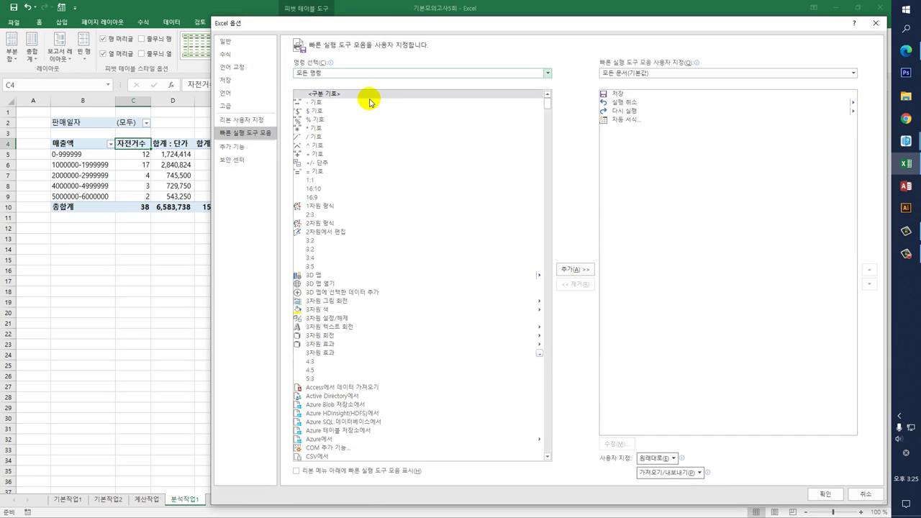
{"action": "left_click_drag", "start_coordinate": [544, 101], "coordinate": [528, 323]}
{"action": "mouse_move", "coordinate": [530, 338]}
{"action": "left_mouse_down"}
{"action": "mouse_move", "coordinate": [539, 356]}
{"action": "mouse_move", "coordinate": [535, 350]}
{"action": "left_mouse_up"}
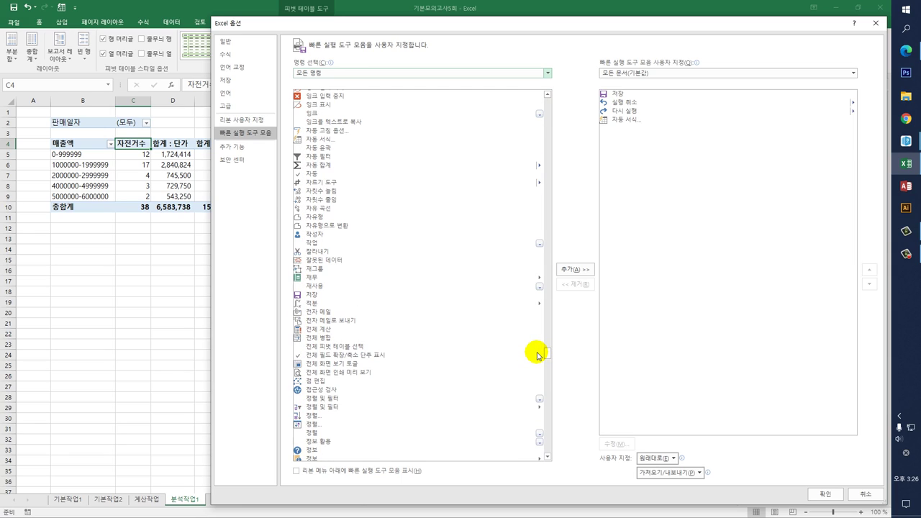
{"action": "left_click", "coordinate": [328, 141]}
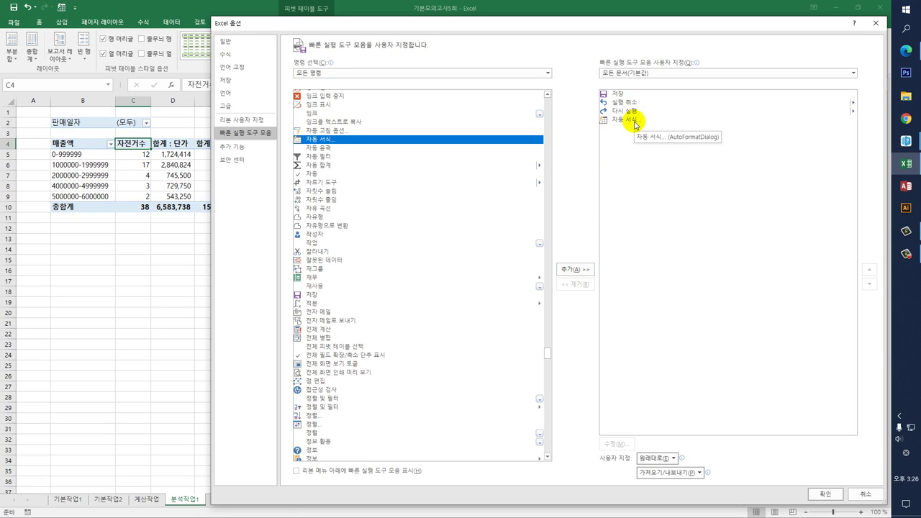
{"action": "left_click", "coordinate": [822, 492]}
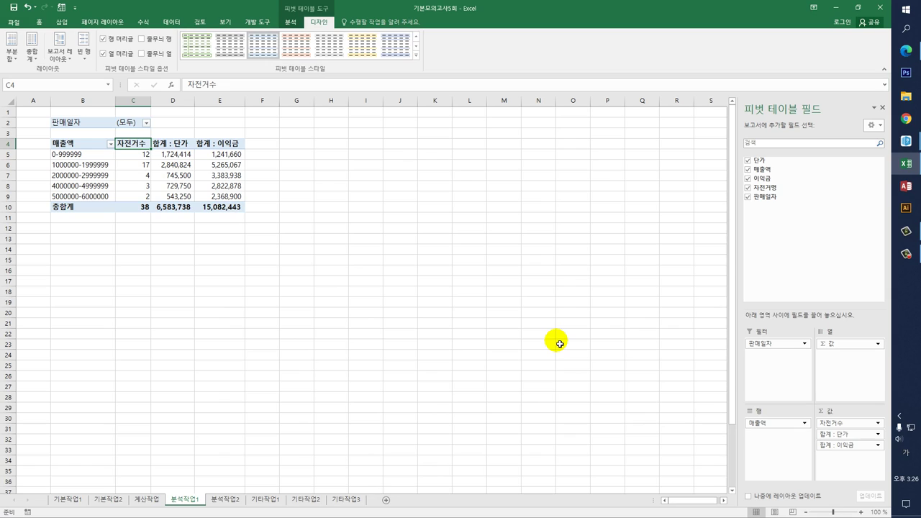
Apply an AutoFormat style with black header cells to the whole pivot table and deselect it
{"action": "left_click", "coordinate": [62, 10]}
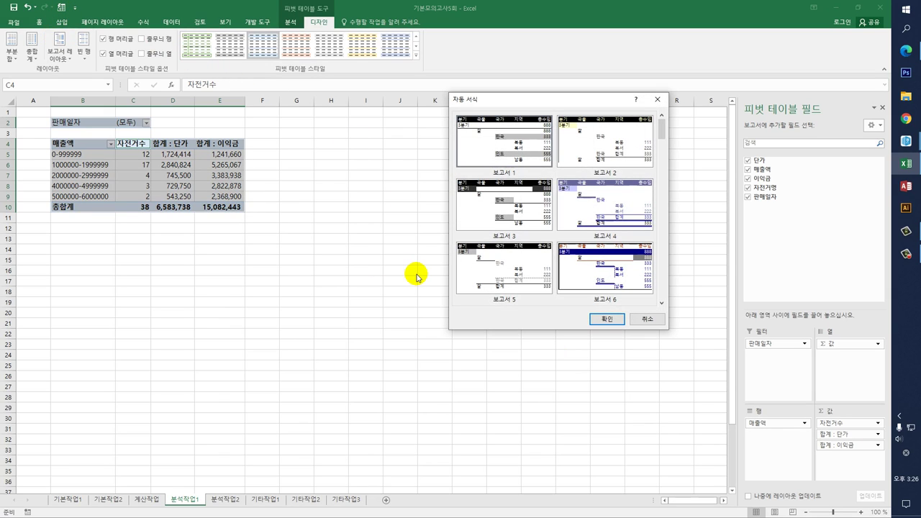
{"action": "left_click", "coordinate": [605, 319]}
{"action": "left_click", "coordinate": [471, 334]}
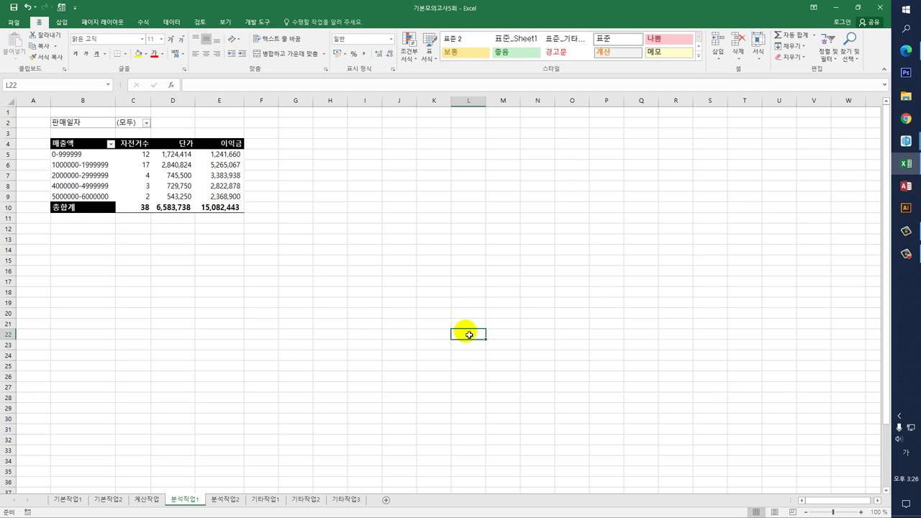
Remove duplicate records from the 분석작업2 sheet's table, comparing only the 수량 and 이익율 columns
{"action": "left_click", "coordinate": [224, 499]}
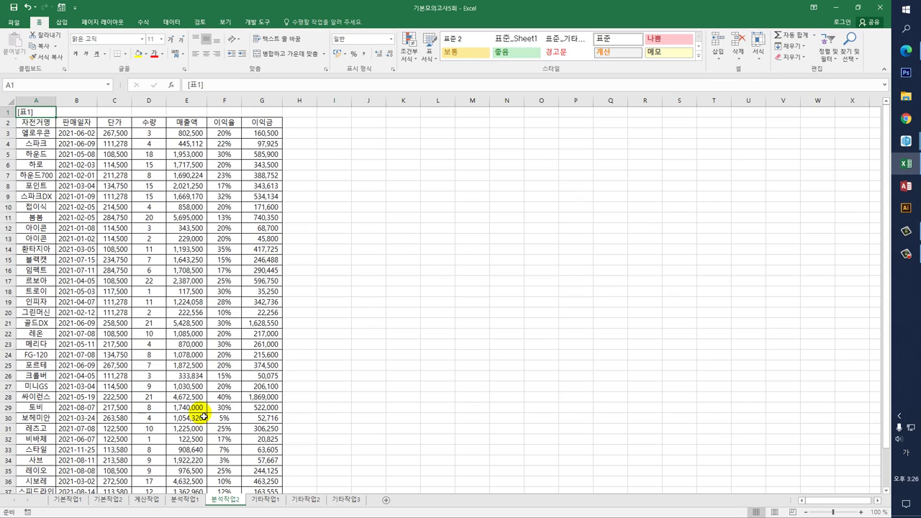
{"action": "left_click", "coordinate": [33, 123]}
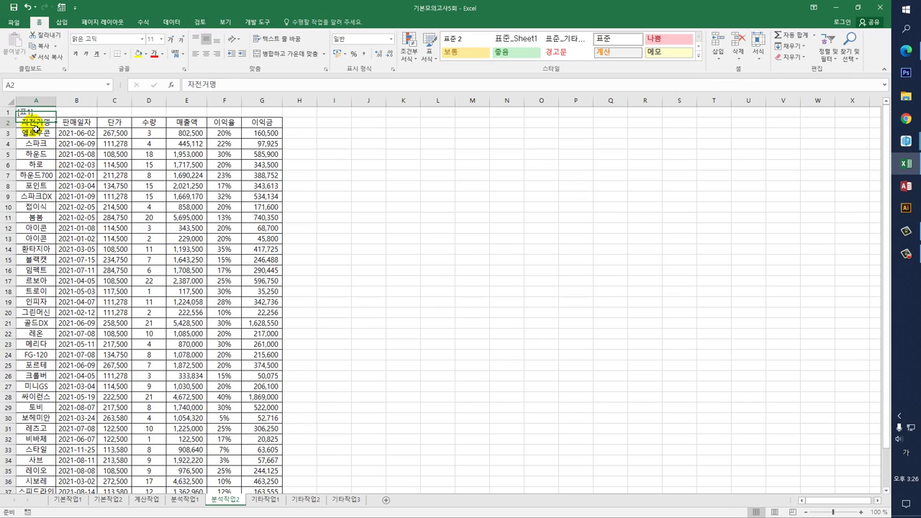
{"action": "left_click", "coordinate": [172, 22]}
{"action": "left_click", "coordinate": [430, 49]}
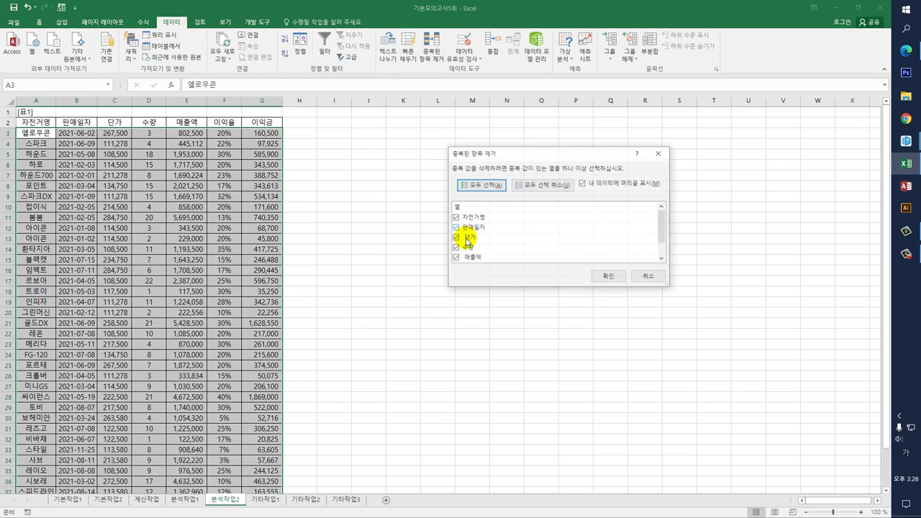
{"action": "left_click_drag", "start_coordinate": [489, 159], "coordinate": [423, 164]}
{"action": "left_click", "coordinate": [477, 190]}
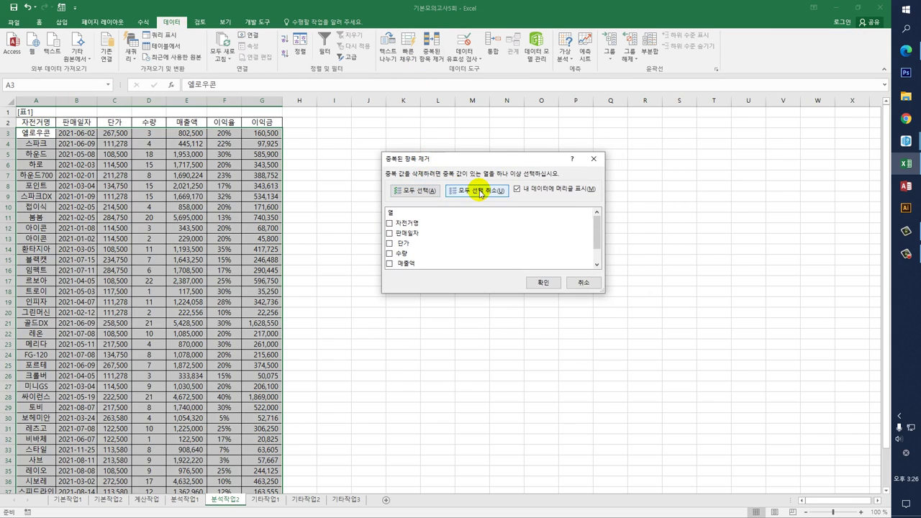
{"action": "left_click", "coordinate": [389, 254]}
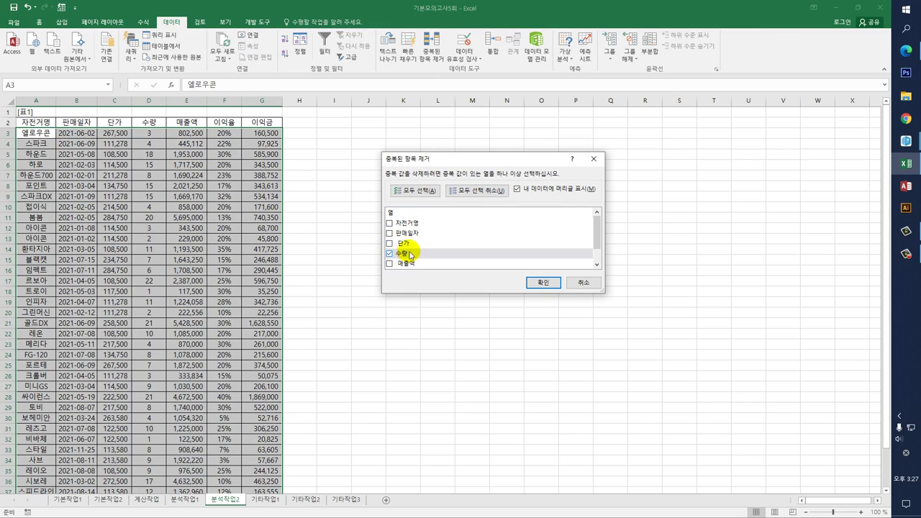
{"action": "scroll", "coordinate": [388, 258], "scroll_direction": "down", "scroll_amount": 1}
{"action": "left_click", "coordinate": [389, 254]}
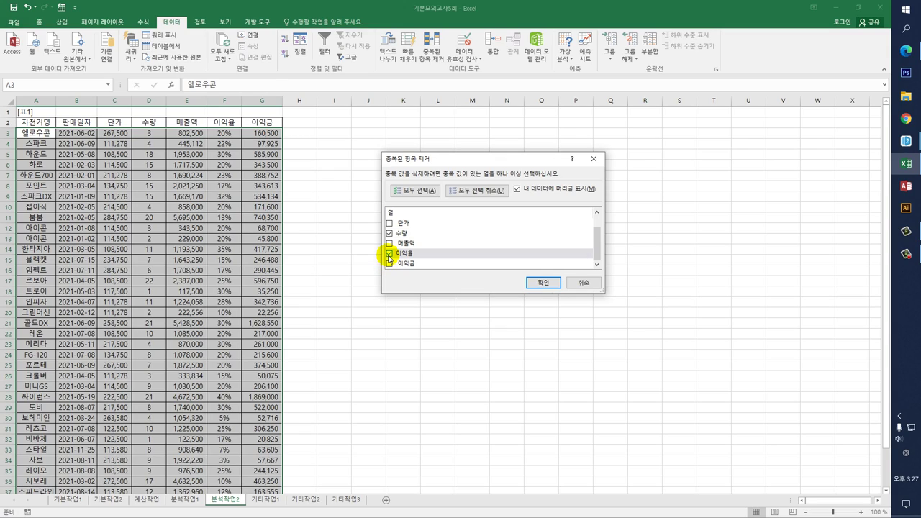
{"action": "left_click", "coordinate": [542, 282]}
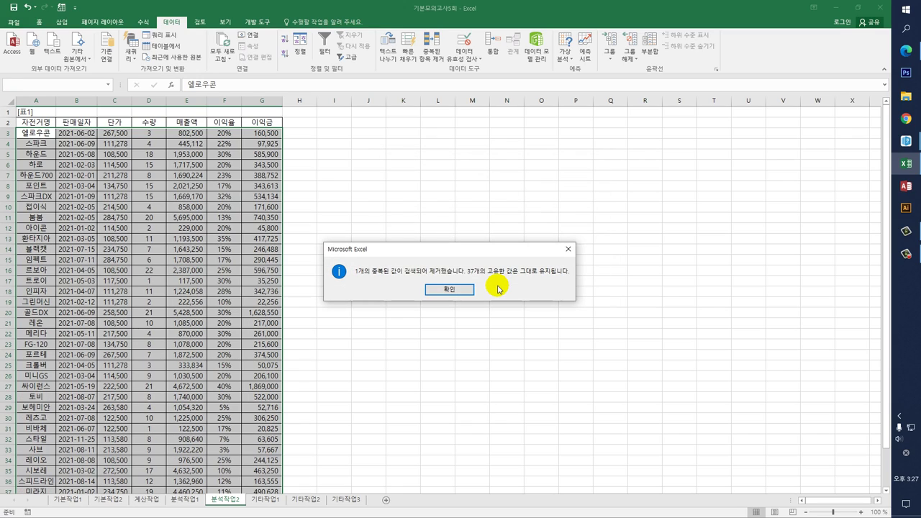
{"action": "left_click", "coordinate": [457, 291]}
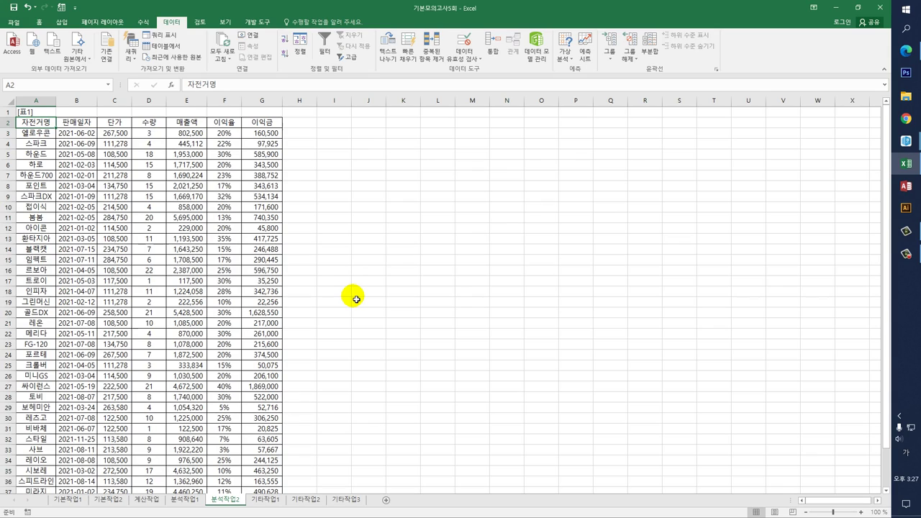
Apply a Top 10 Items conditional format with light red fill and dark red text to the 이익금 values in G3:G39
{"action": "left_click_drag", "start_coordinate": [259, 132], "coordinate": [267, 472]}
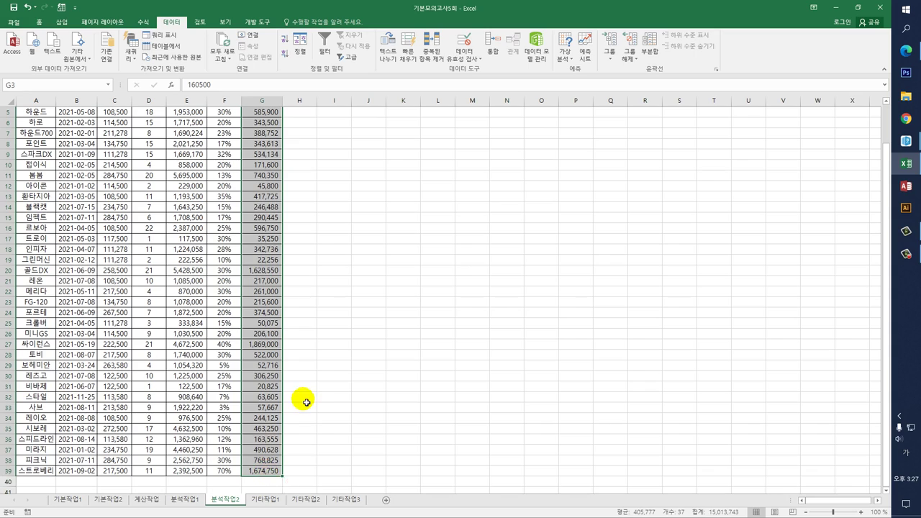
{"action": "scroll", "coordinate": [306, 402], "scroll_direction": "up", "scroll_amount": 2}
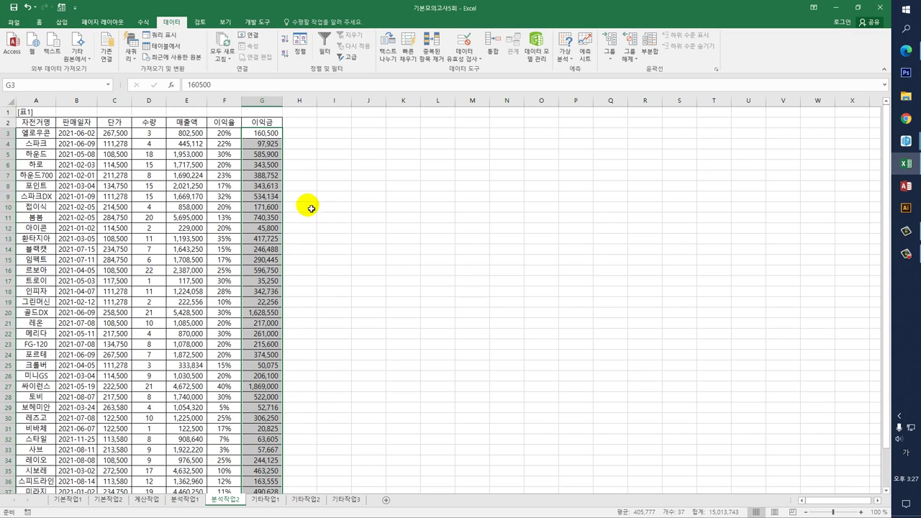
{"action": "left_click", "coordinate": [37, 23]}
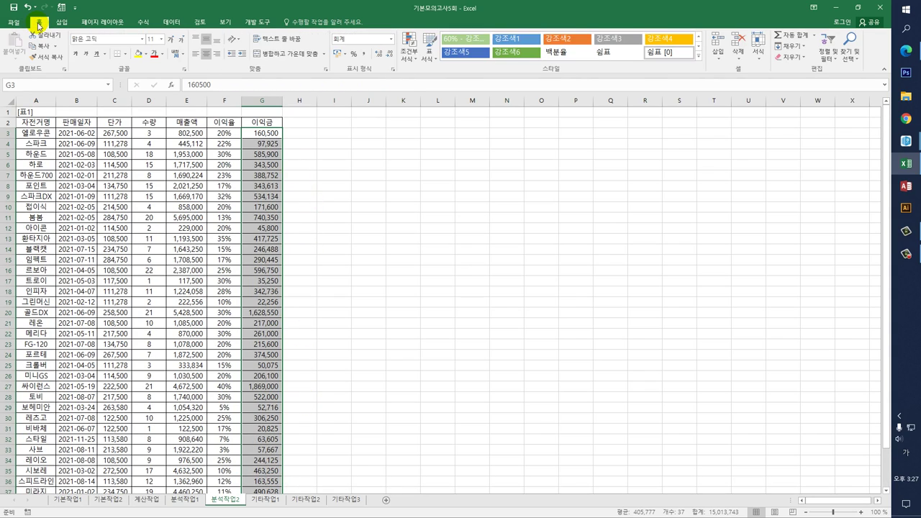
{"action": "left_click", "coordinate": [404, 57]}
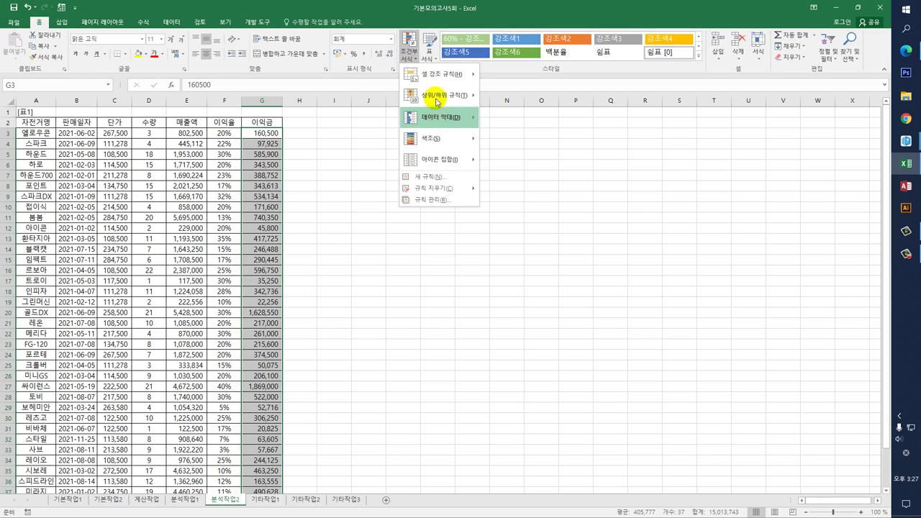
{"action": "mouse_move", "coordinate": [441, 96]}
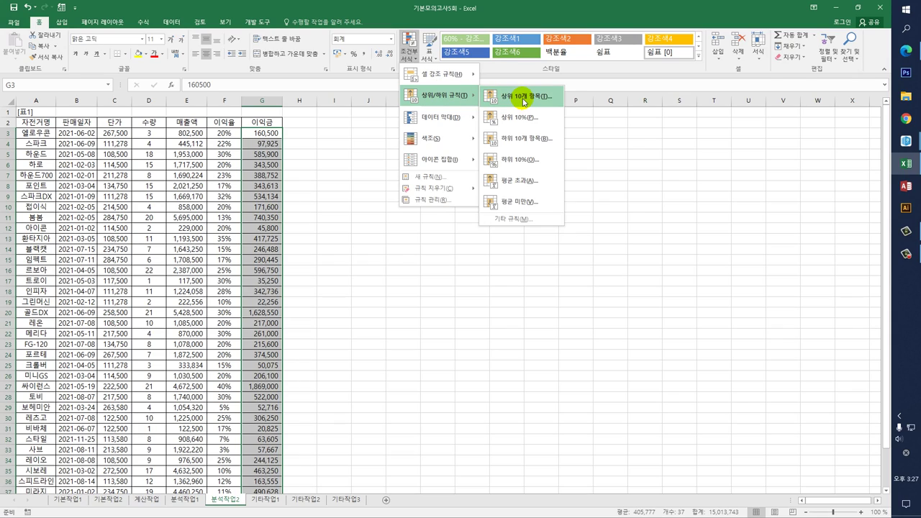
{"action": "left_click", "coordinate": [523, 101]}
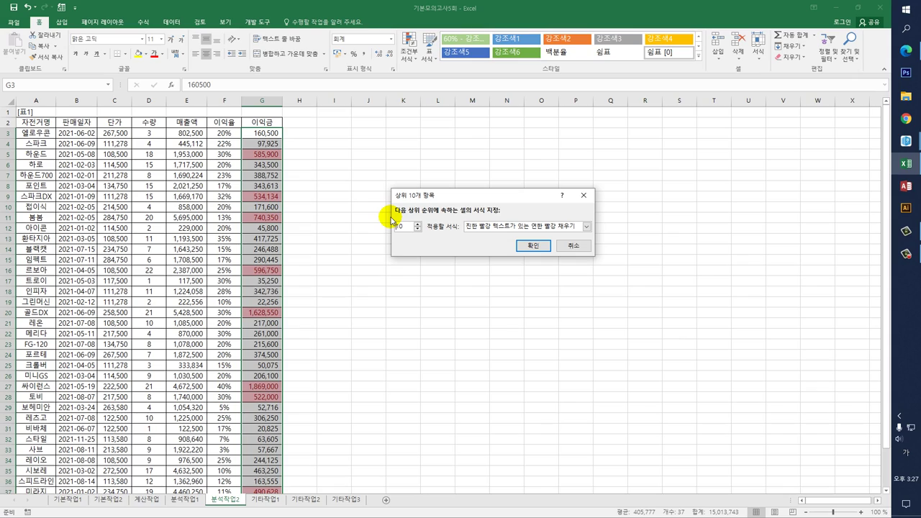
{"action": "left_click", "coordinate": [584, 229]}
{"action": "left_click", "coordinate": [573, 243]}
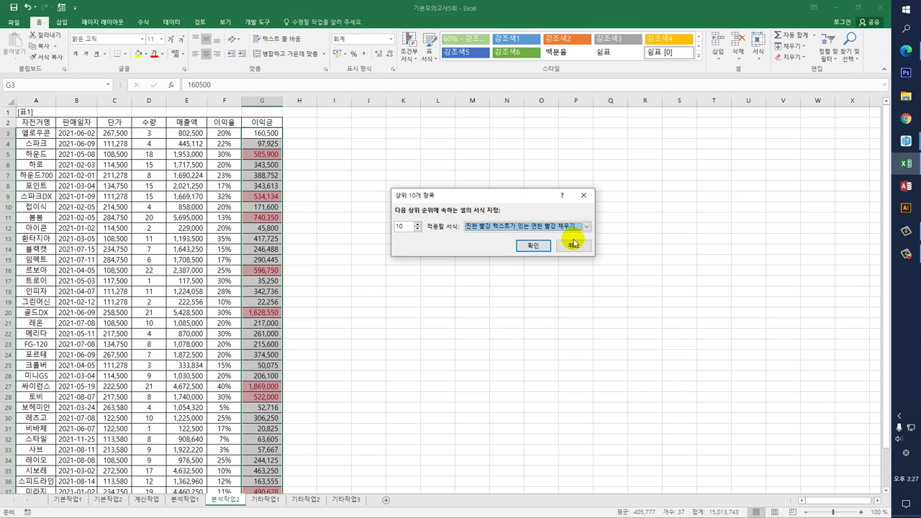
{"action": "left_click", "coordinate": [532, 245]}
{"action": "scroll", "coordinate": [386, 255], "scroll_direction": "down", "scroll_amount": 3}
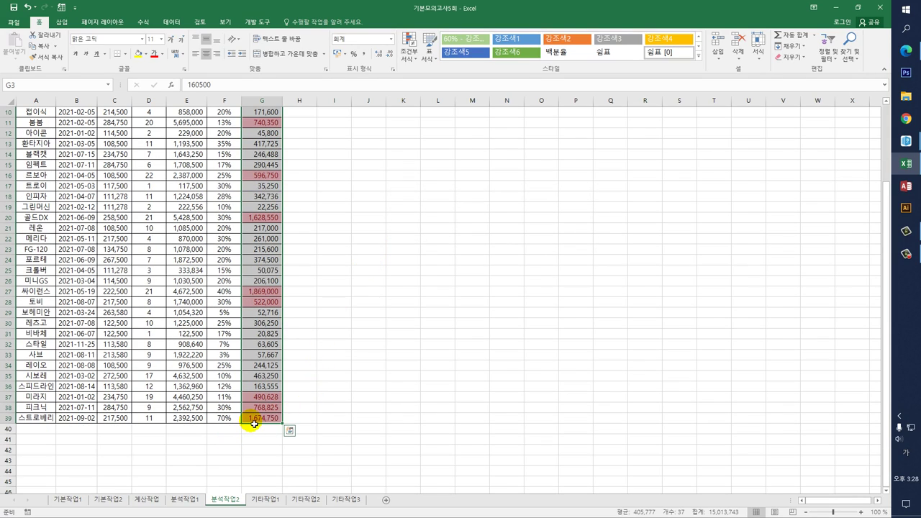
{"action": "left_click", "coordinate": [252, 397]}
{"action": "left_click", "coordinate": [249, 305]}
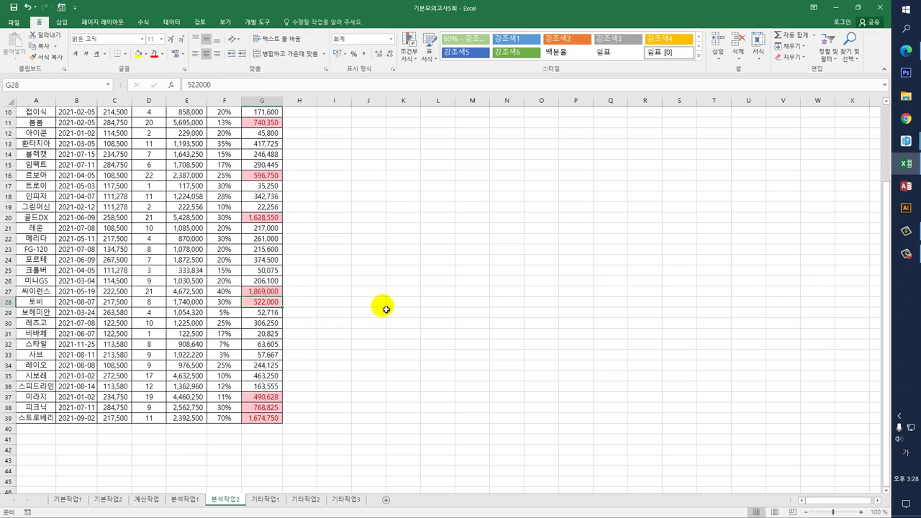
{"action": "scroll", "coordinate": [419, 302], "scroll_direction": "up", "scroll_amount": 3}
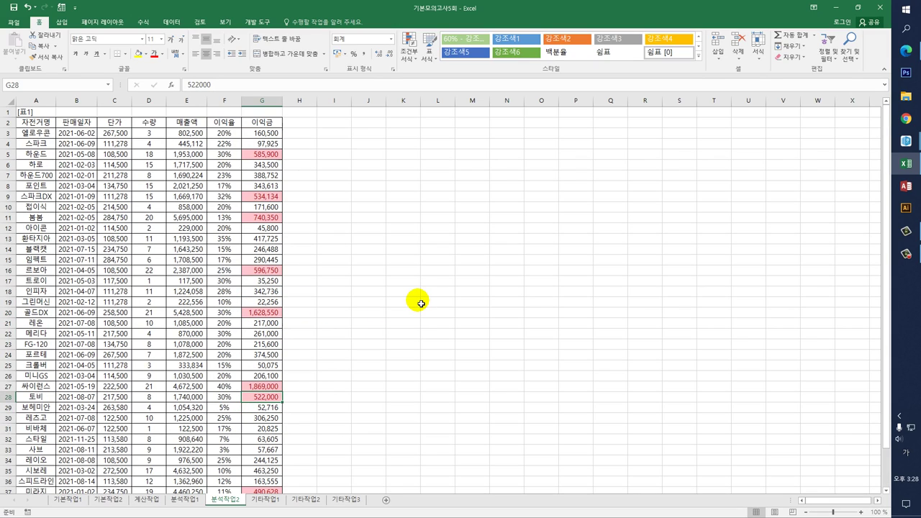
Turn on filtering for the table and filter the 이익금 column by the light red cell color
{"action": "left_click", "coordinate": [182, 126]}
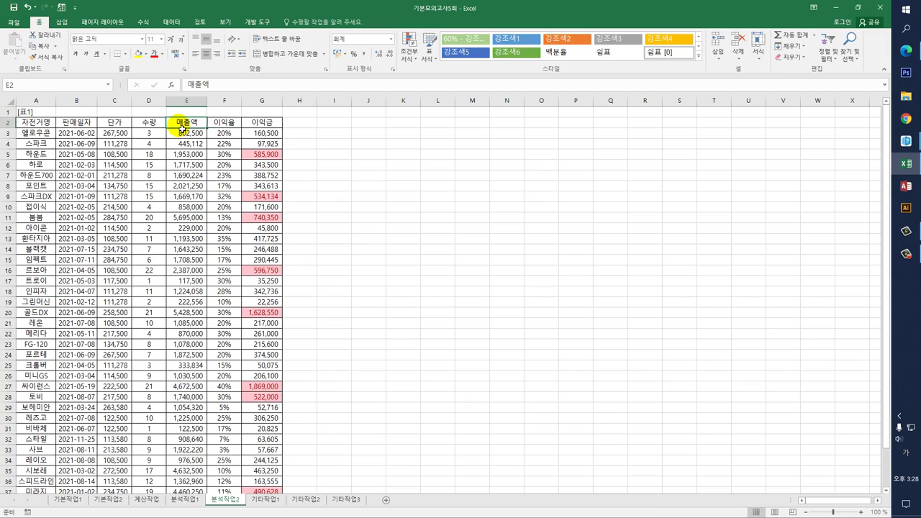
{"action": "left_click", "coordinate": [172, 21]}
{"action": "left_click", "coordinate": [325, 49]}
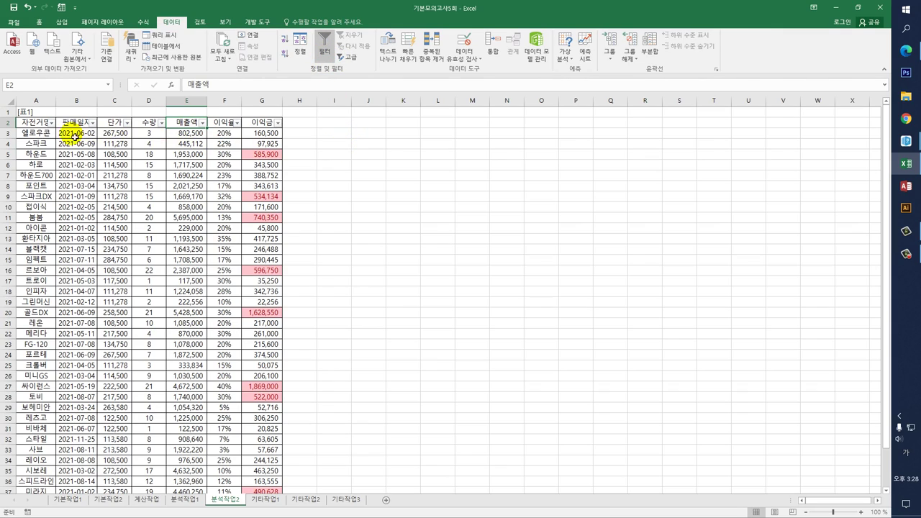
{"action": "left_click", "coordinate": [277, 125]}
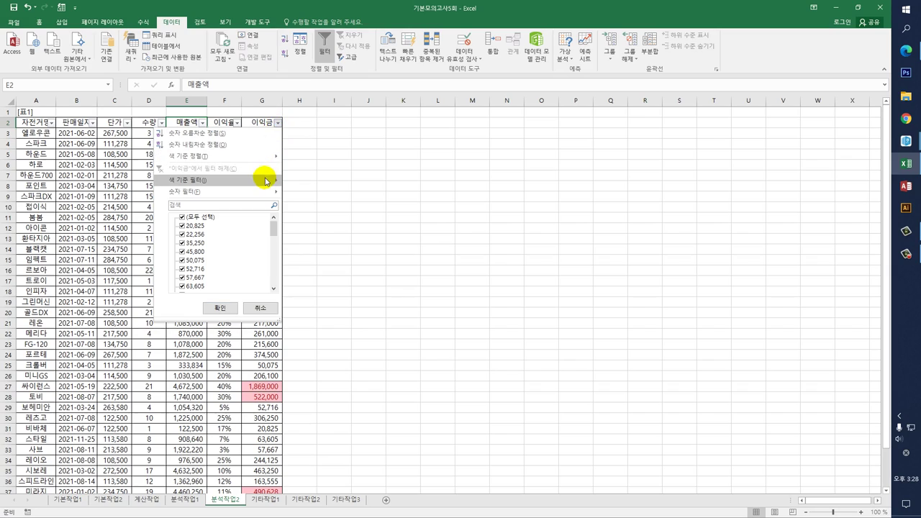
{"action": "mouse_move", "coordinate": [266, 182]}
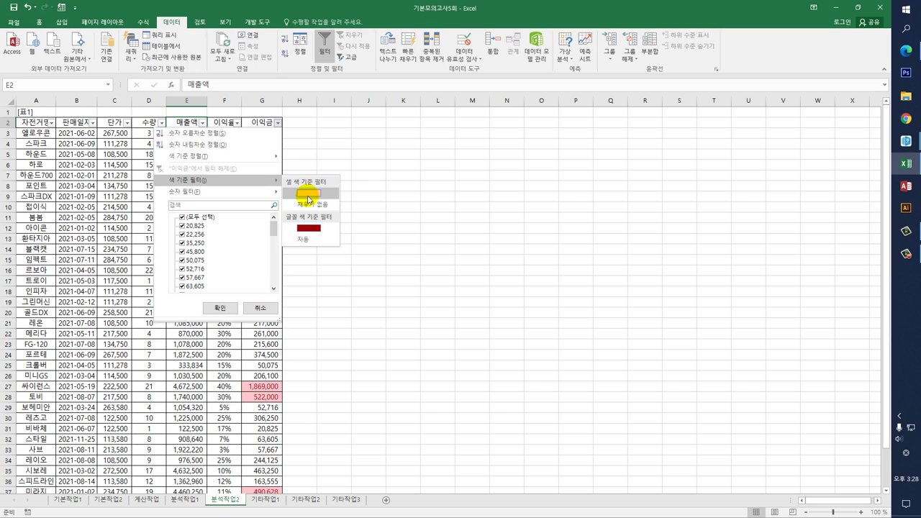
{"action": "left_click", "coordinate": [309, 197]}
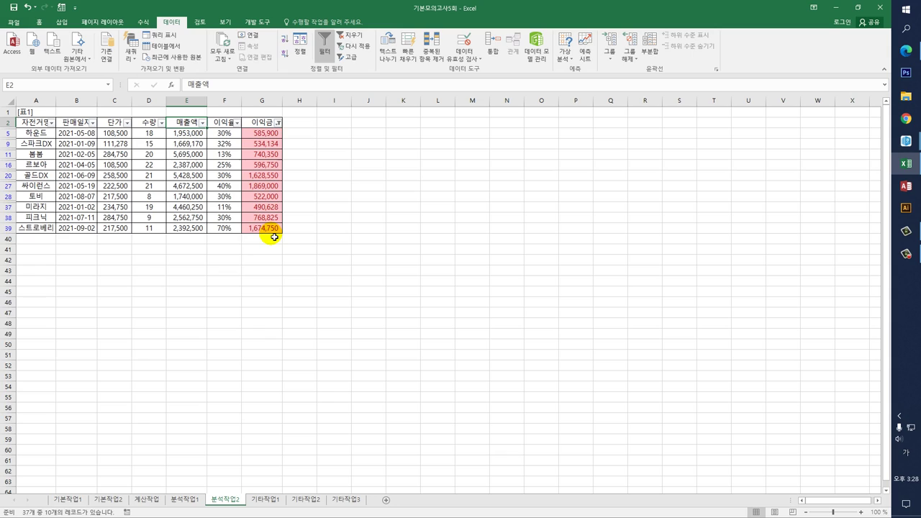
Sort the filtered rows by 이익금 from largest to smallest and deselect the table
{"action": "left_click", "coordinate": [279, 124]}
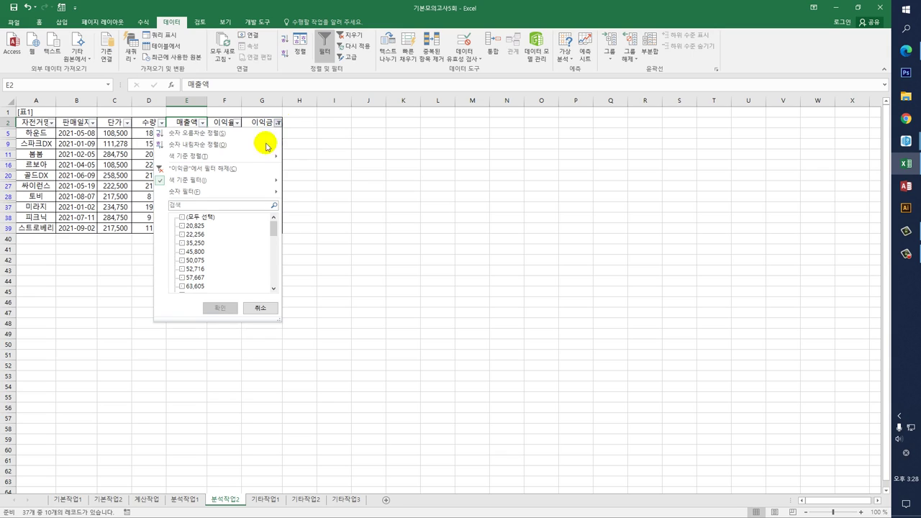
{"action": "left_click", "coordinate": [228, 147]}
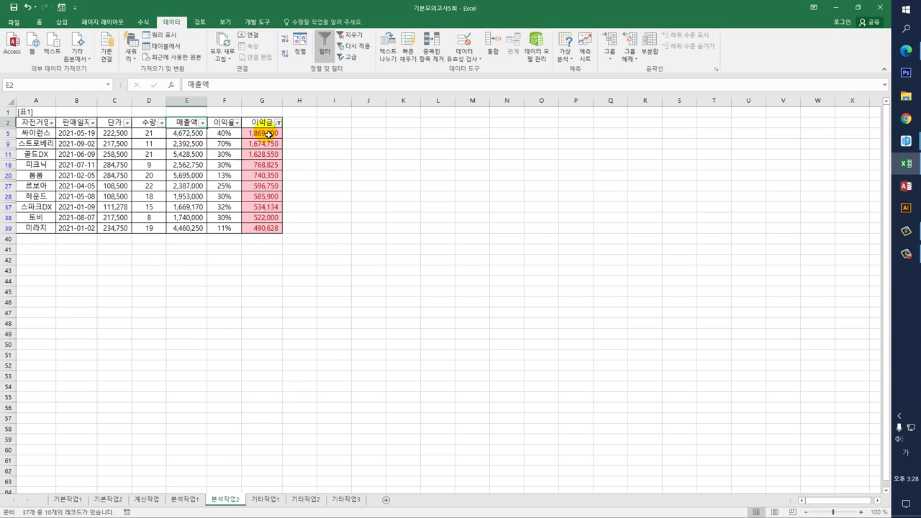
{"action": "left_click", "coordinate": [336, 271]}
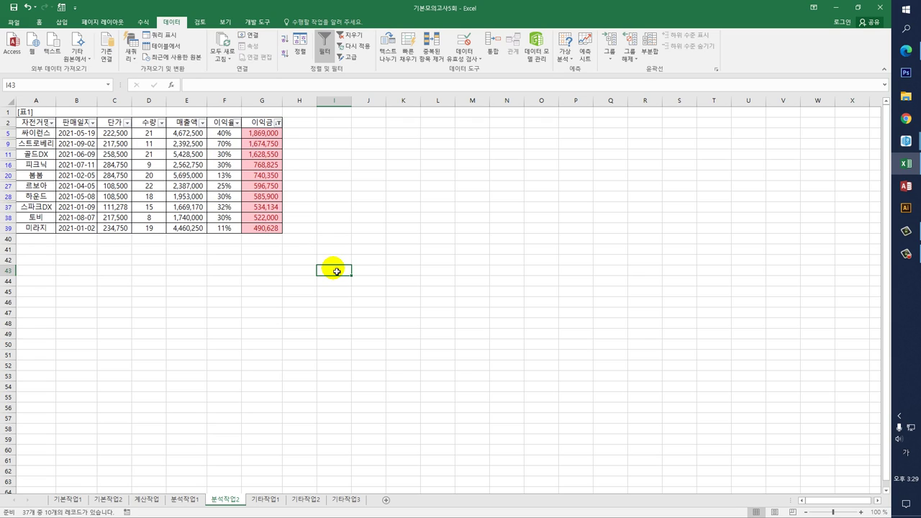
Delete the 총방문객수 series from the line chart on the 기타작업1 sheet
{"action": "left_click", "coordinate": [265, 498]}
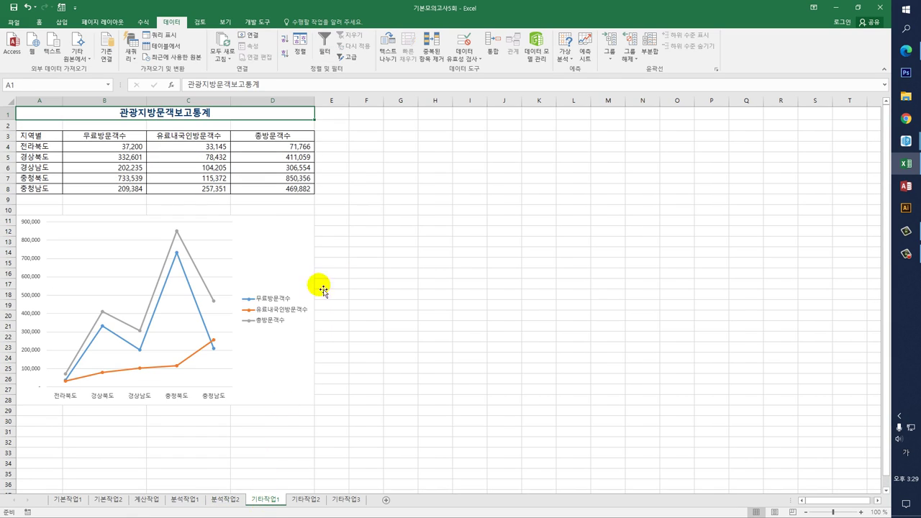
{"action": "left_click", "coordinate": [306, 222]}
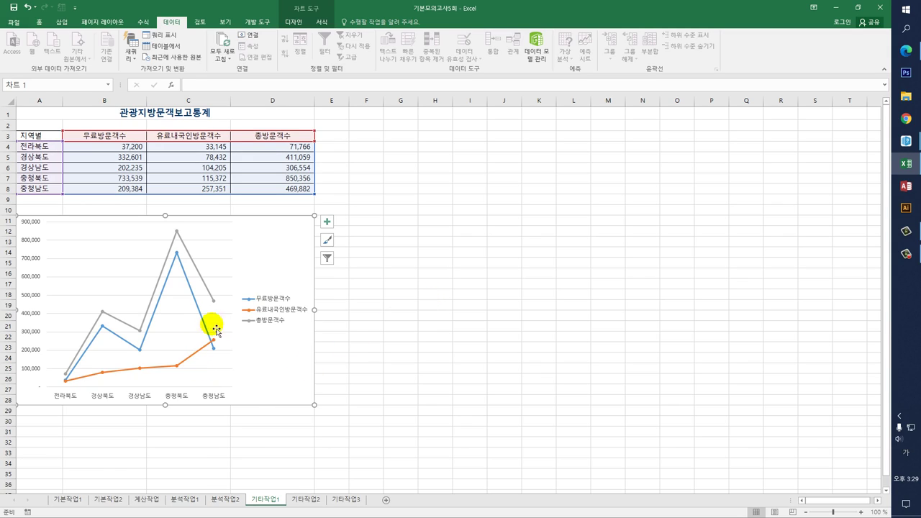
{"action": "left_click", "coordinate": [212, 300]}
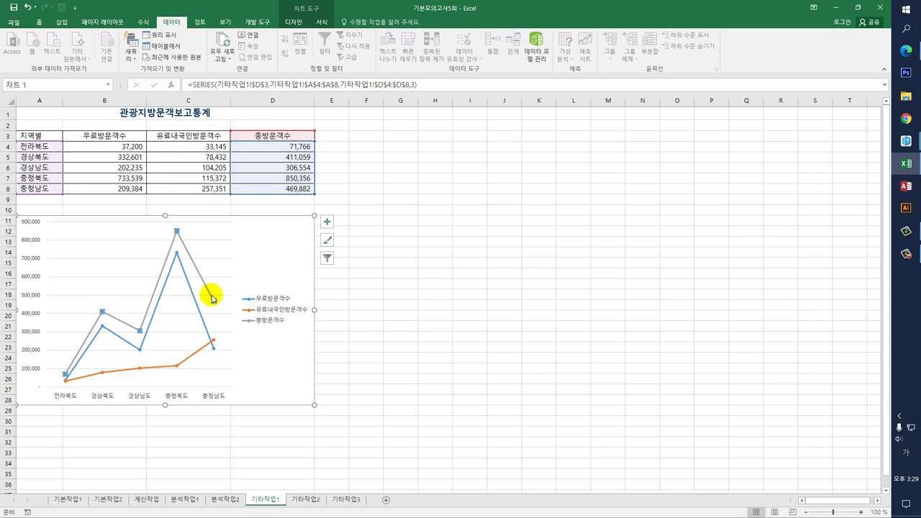
{"action": "key", "text": "Delete"}
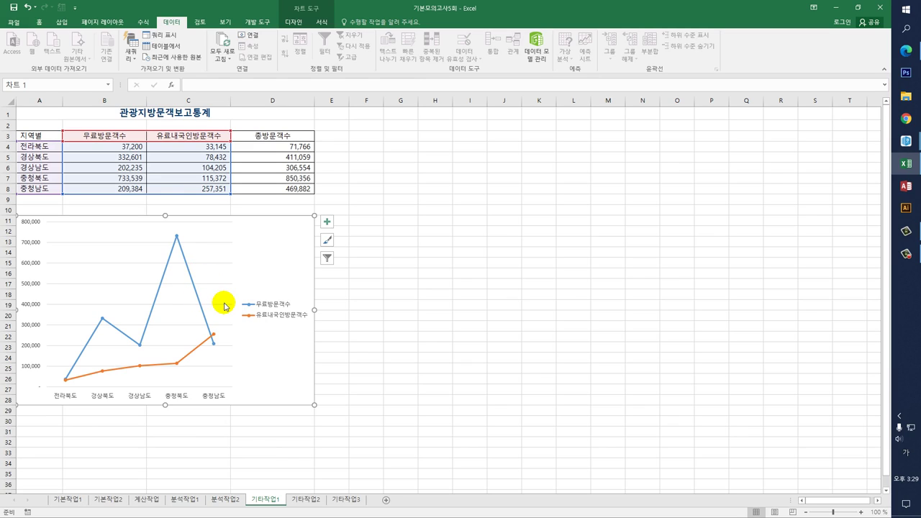
Plot the chart's 유료내국인방문객수 series on the secondary axis
{"action": "left_click", "coordinate": [186, 359]}
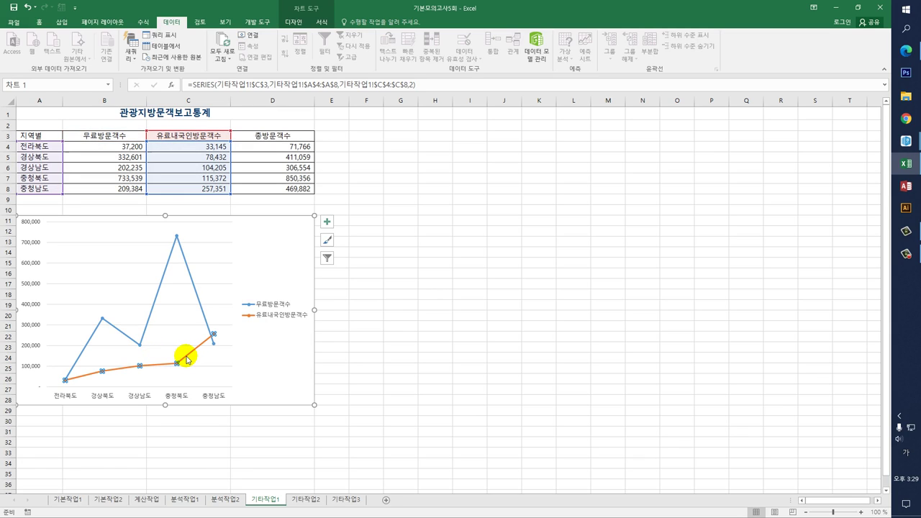
{"action": "right_click", "coordinate": [185, 359]}
{"action": "left_click", "coordinate": [215, 446]}
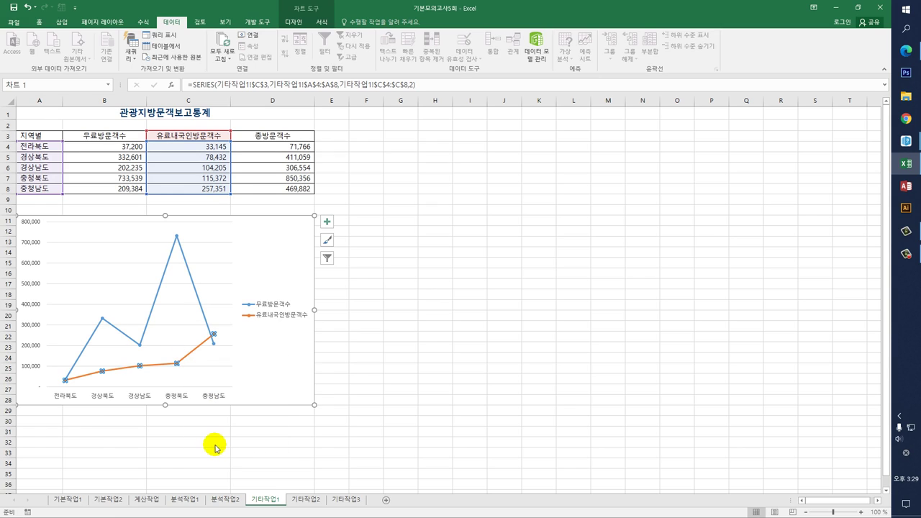
{"action": "left_click", "coordinate": [724, 196]}
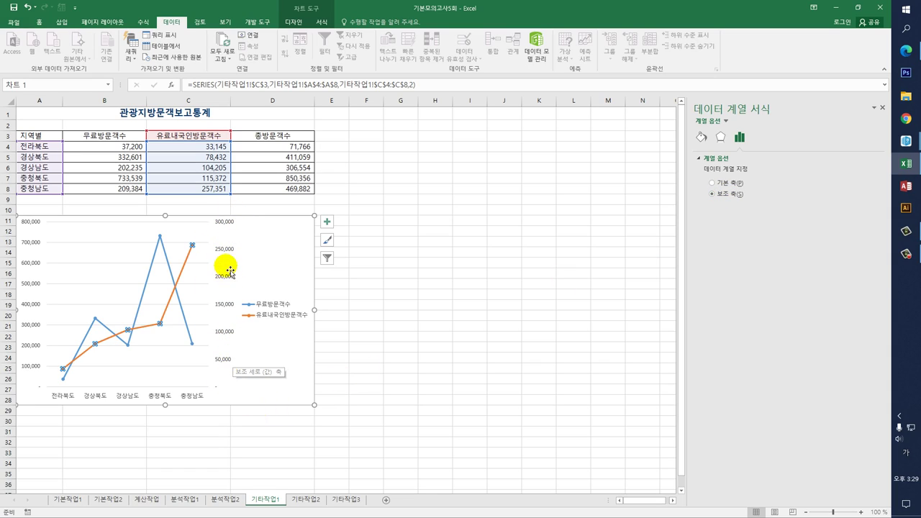
Set the chart's secondary vertical axis minimum to 0 and its major unit to 100000
{"action": "left_click", "coordinate": [226, 253]}
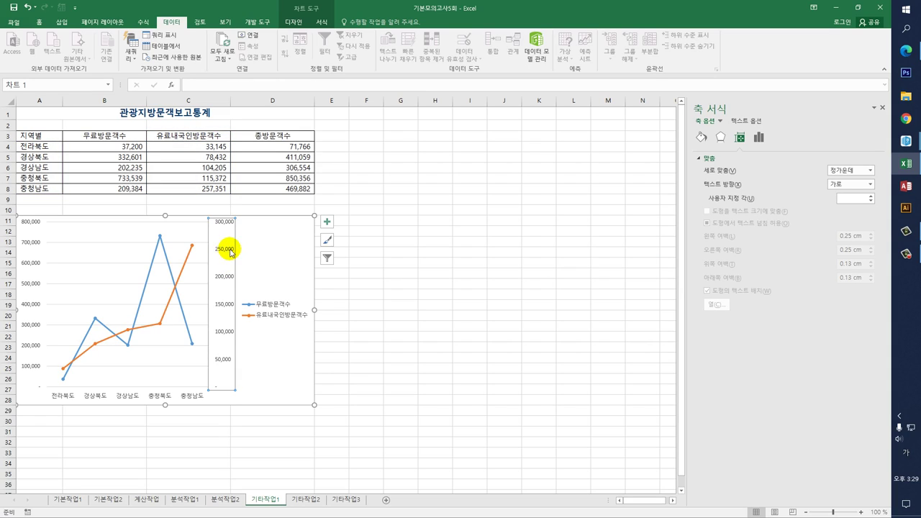
{"action": "left_click", "coordinate": [758, 136]}
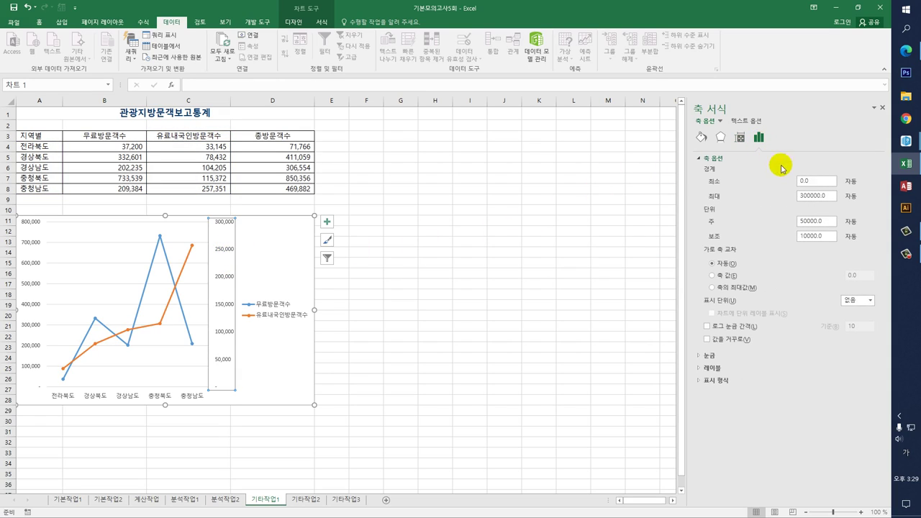
{"action": "left_click_drag", "start_coordinate": [820, 181], "coordinate": [798, 187]}
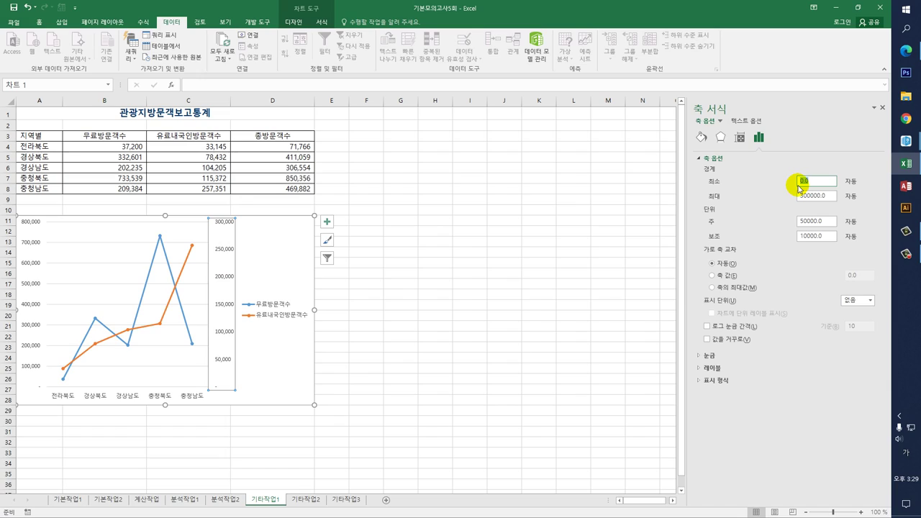
{"action": "type", "text": "0"}
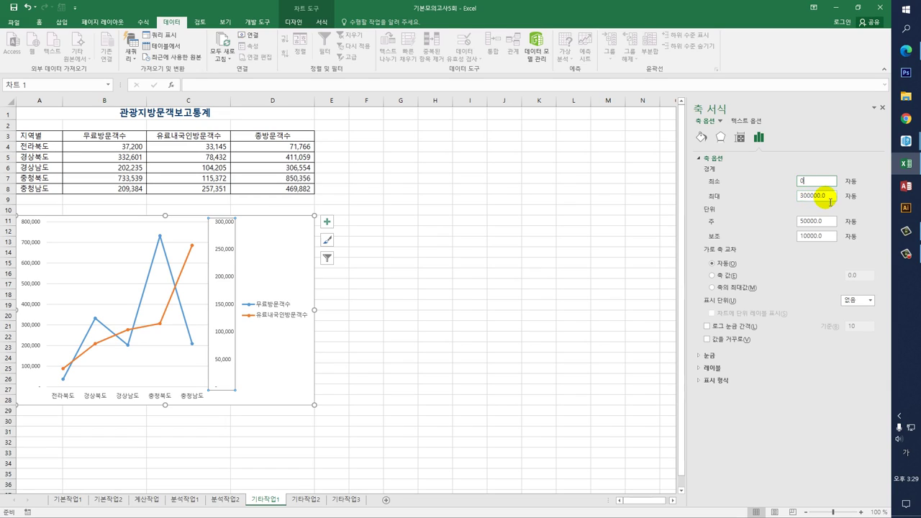
{"action": "left_click_drag", "start_coordinate": [827, 221], "coordinate": [765, 222]}
{"action": "type", "text": "100"}
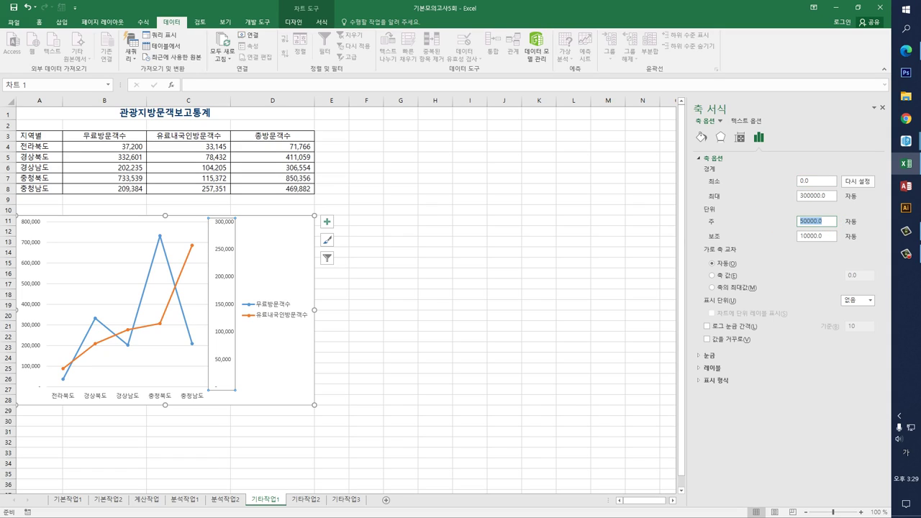
{"action": "type", "text": "000"}
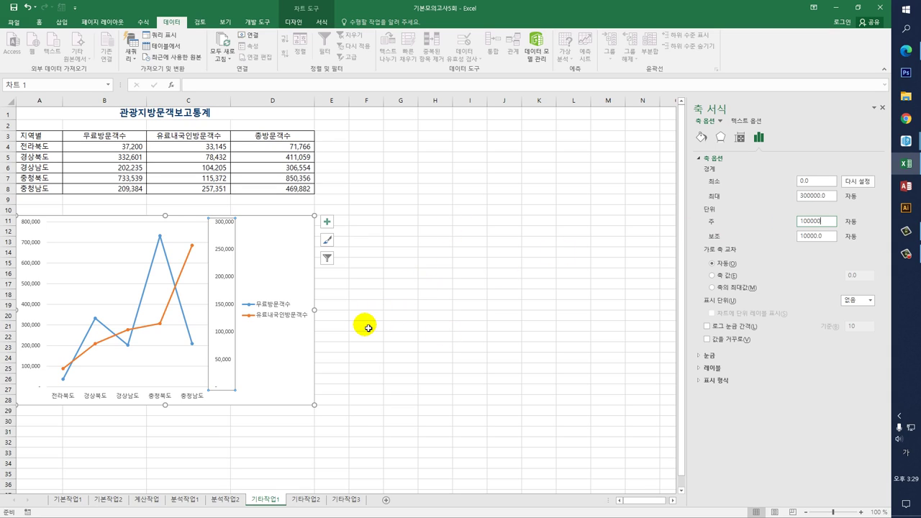
{"action": "left_click", "coordinate": [367, 326]}
Move the chart's legend below the plot
{"action": "left_click", "coordinate": [300, 370]}
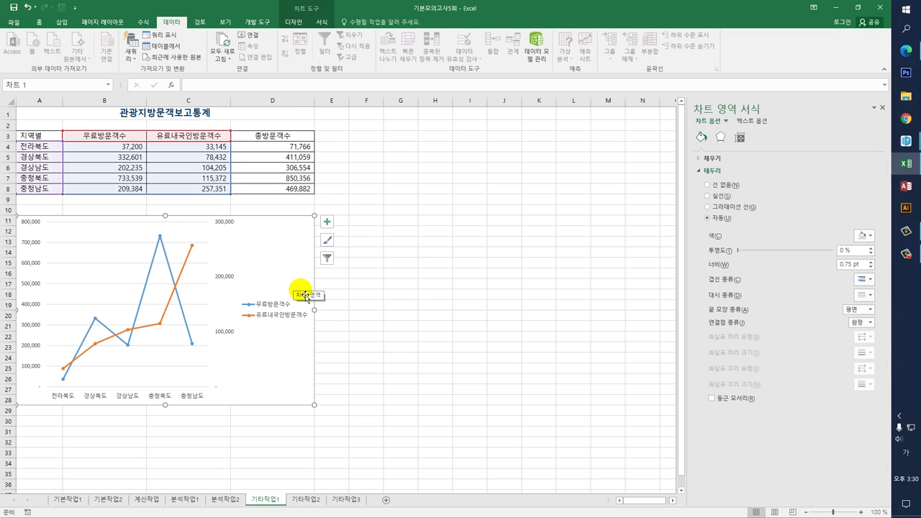
{"action": "left_click", "coordinate": [327, 223]}
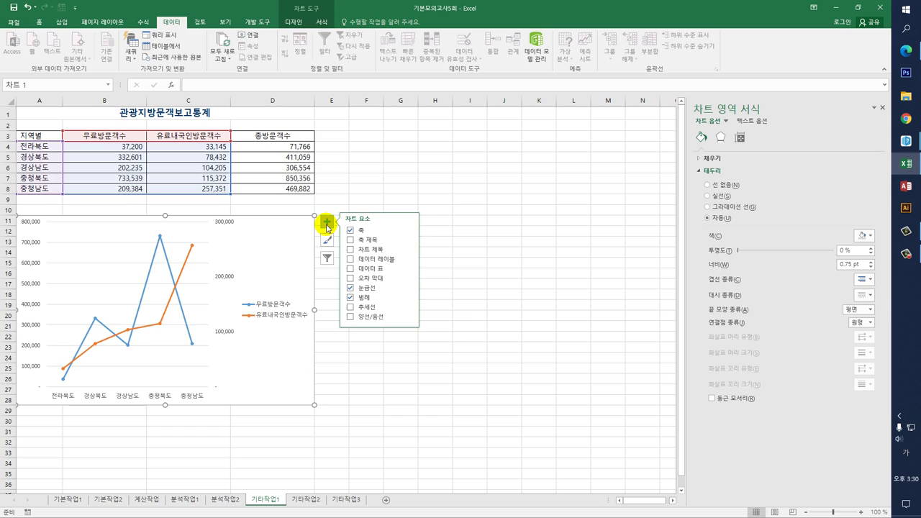
{"action": "left_click", "coordinate": [408, 298]}
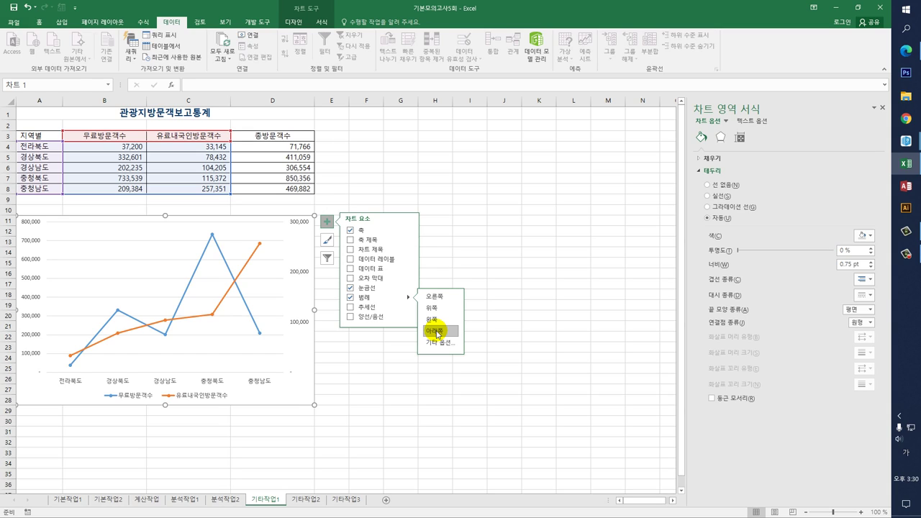
Add a chart title reading 지역별 방문객 보고
{"action": "left_click", "coordinate": [367, 249]}
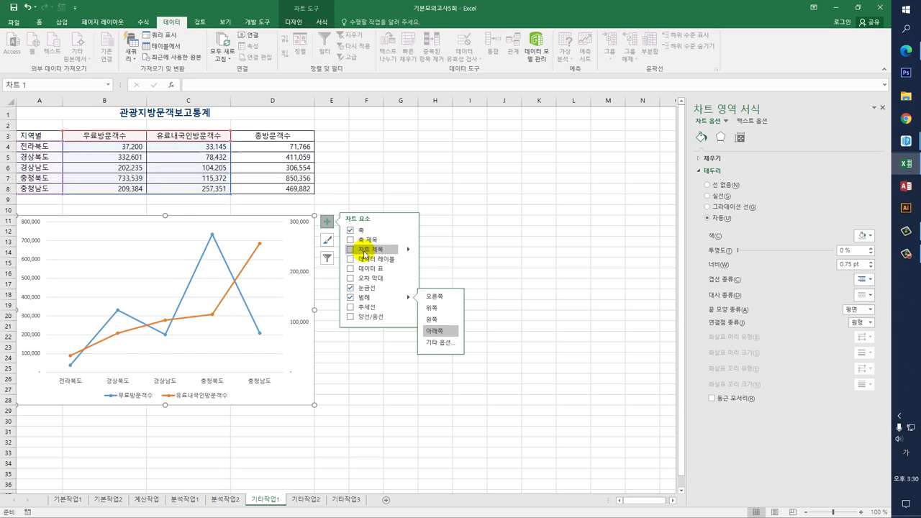
{"action": "left_click_drag", "start_coordinate": [145, 227], "coordinate": [185, 228]}
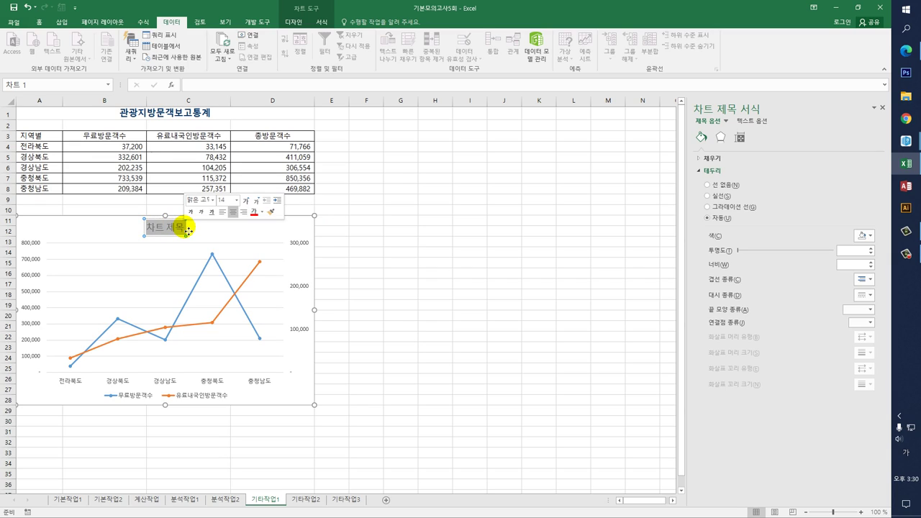
{"action": "type", "text": "지역별"}
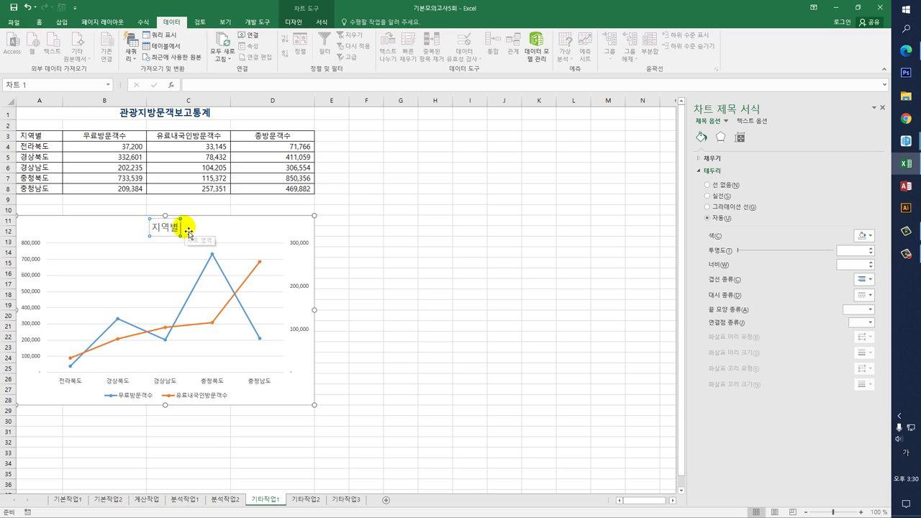
{"action": "type", "text": " 방문객 보고"}
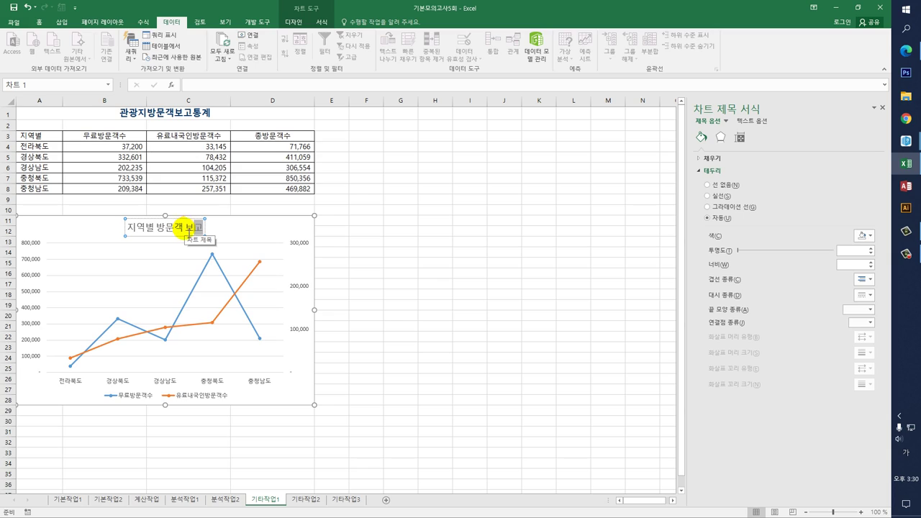
{"action": "key", "text": "Escape"}
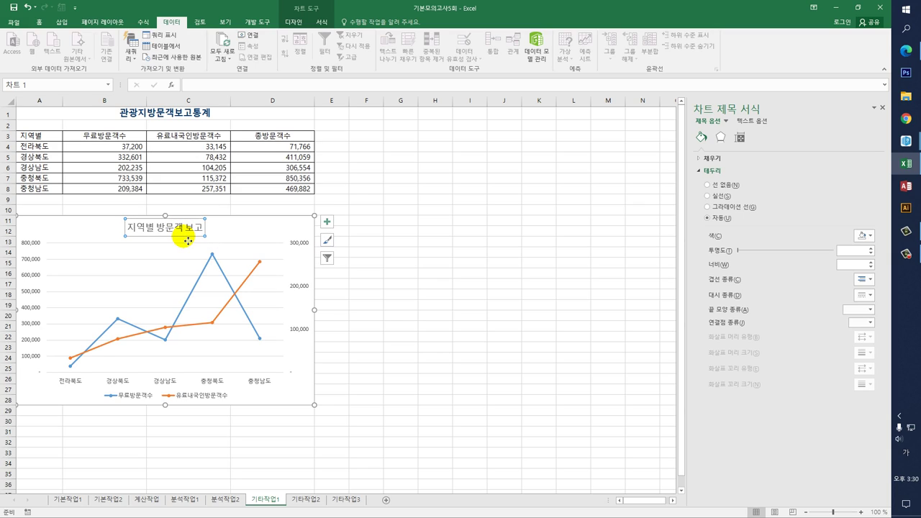
Format the chart title in the 돋움 font, size 16, bold
{"action": "left_click", "coordinate": [39, 22]}
{"action": "left_click", "coordinate": [141, 39]}
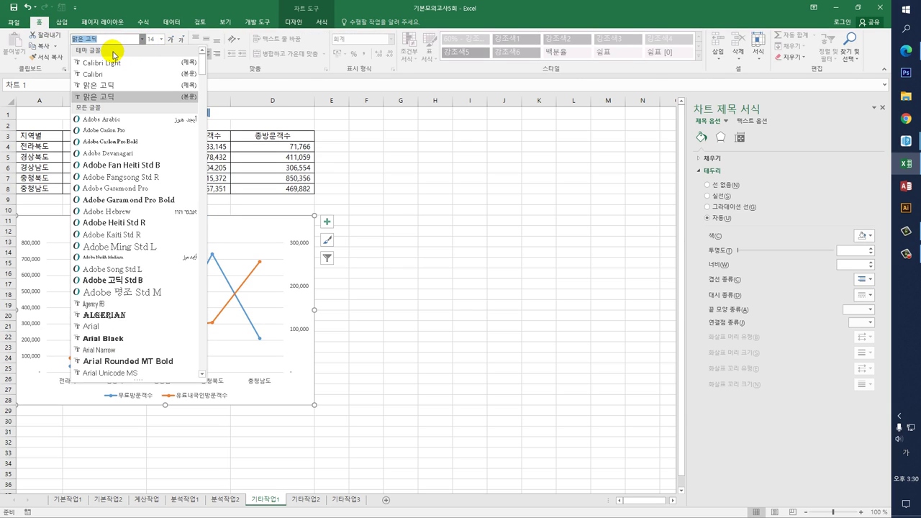
{"action": "type", "text": "돋움"}
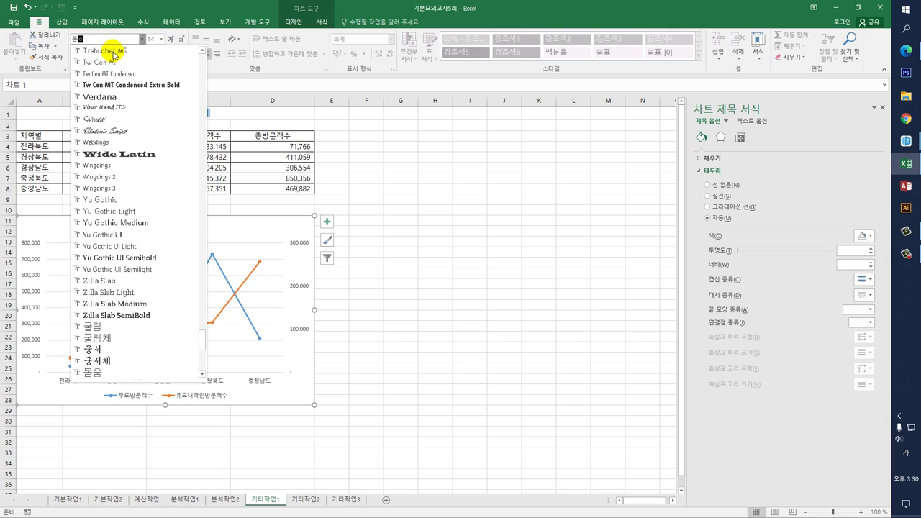
{"action": "left_click", "coordinate": [92, 373]}
{"action": "left_click", "coordinate": [158, 39]}
{"action": "left_click", "coordinate": [162, 39]}
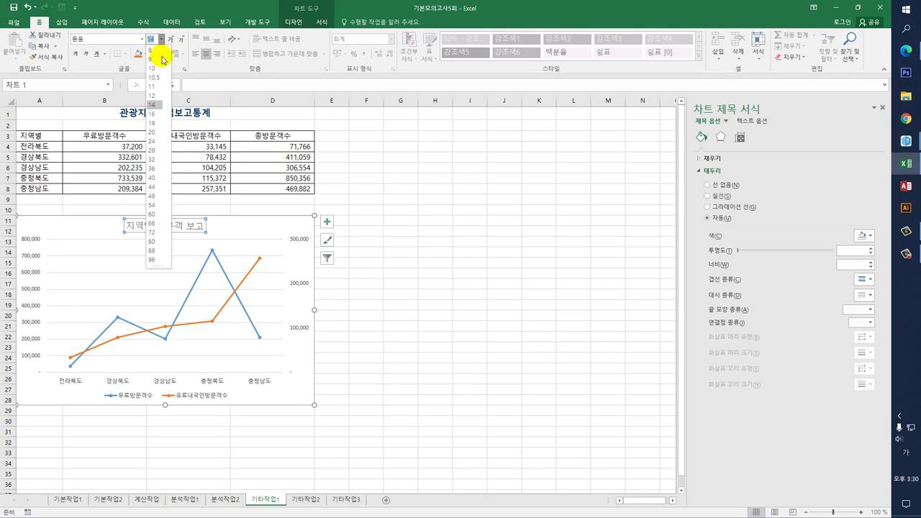
{"action": "left_click", "coordinate": [152, 118]}
{"action": "left_click", "coordinate": [76, 55]}
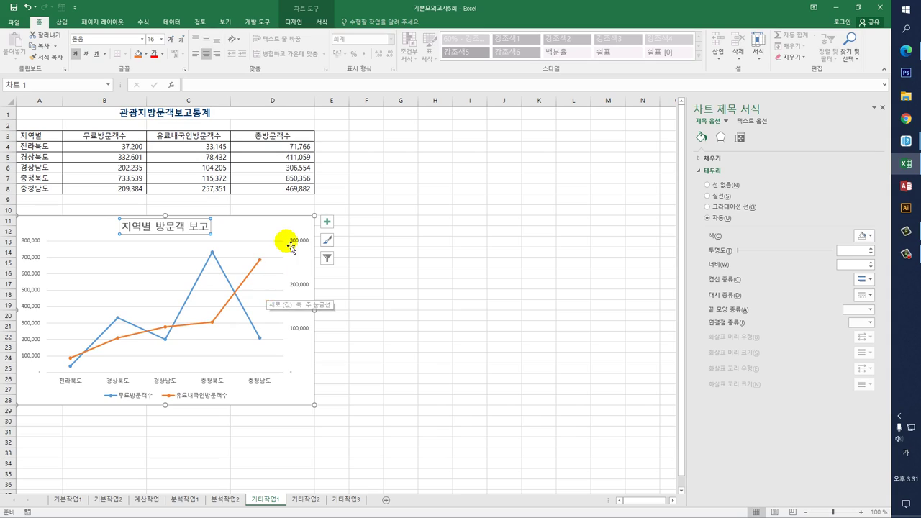
Add data labels to both line series, positioned to the right of the points
{"action": "left_click", "coordinate": [312, 231]}
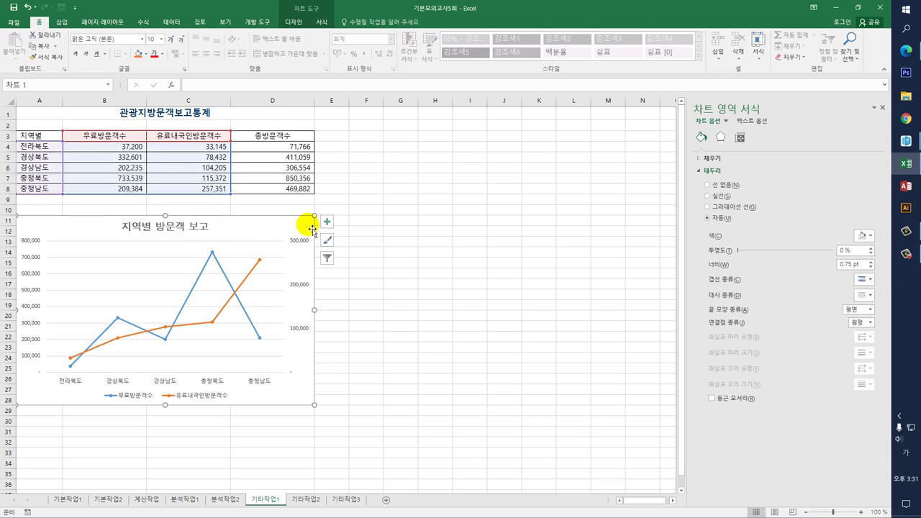
{"action": "left_click", "coordinate": [327, 221]}
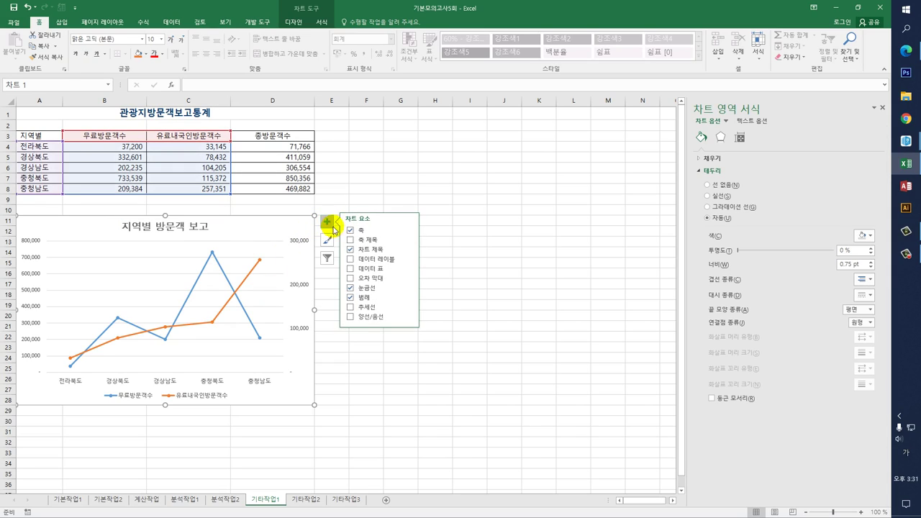
{"action": "left_click", "coordinate": [410, 260]}
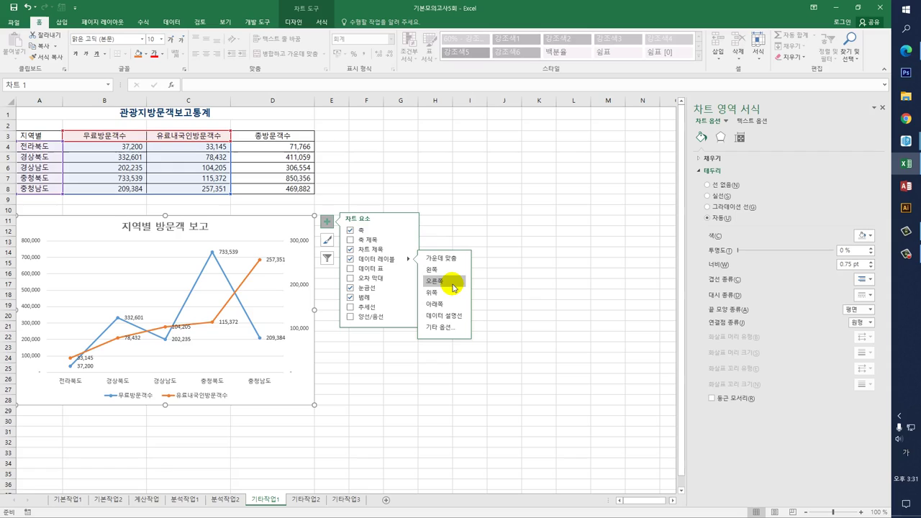
Set the chart's plot area fill to none (채우기 없음)
{"action": "left_click", "coordinate": [185, 251]}
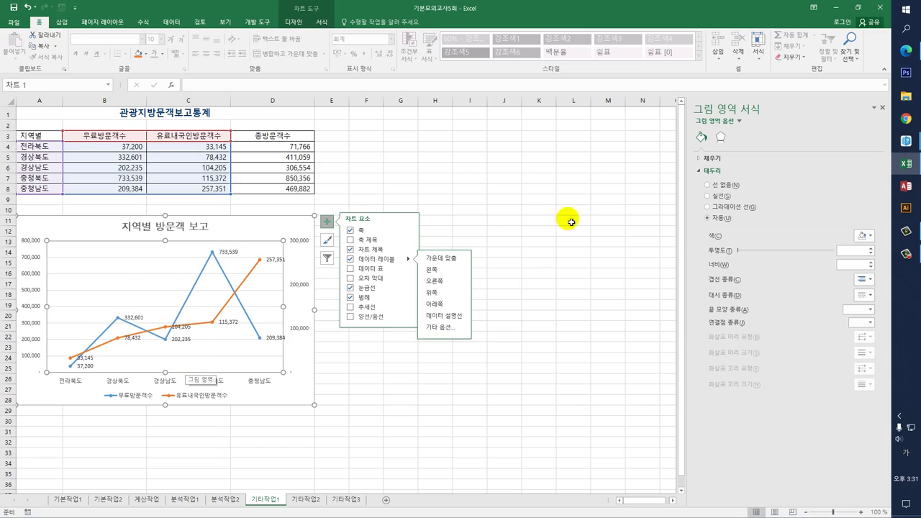
{"action": "left_click", "coordinate": [712, 158]}
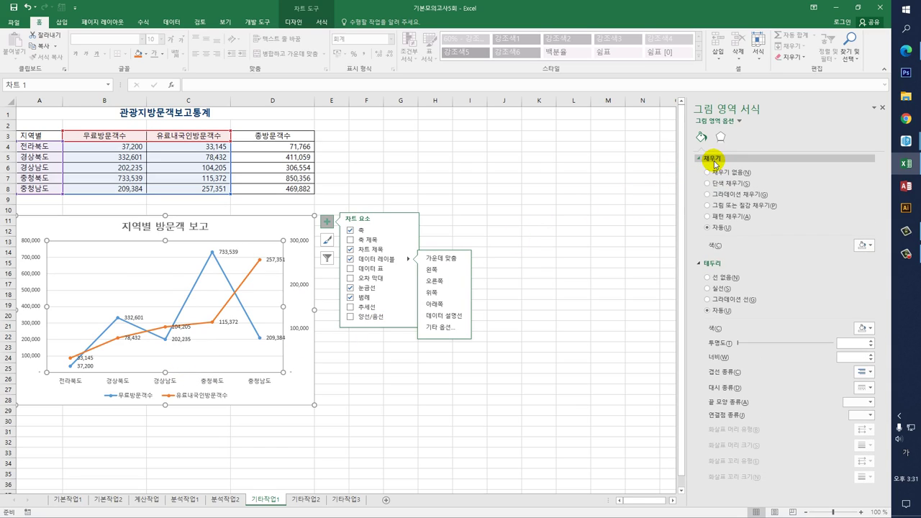
{"action": "left_click", "coordinate": [723, 176]}
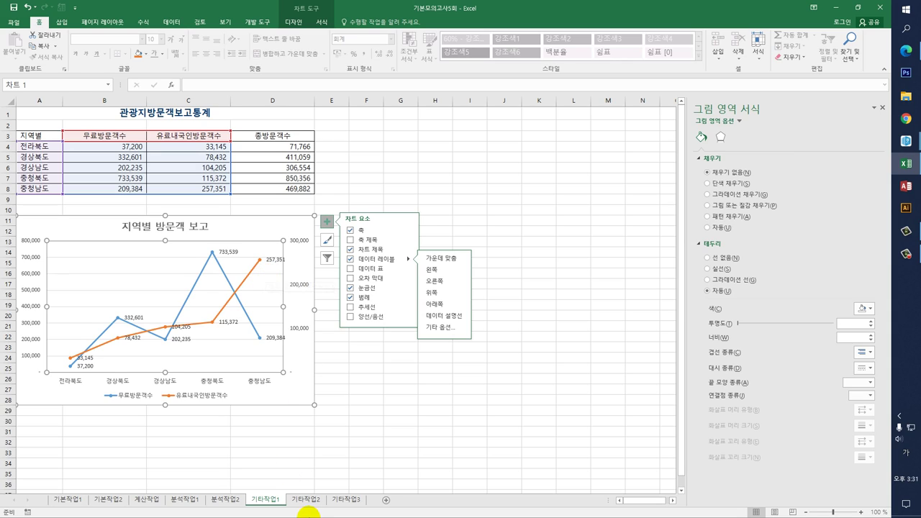
Start recording a macro named 서식적용 on the 기타작업2 sheet, stored in the current workbook
{"action": "left_click", "coordinate": [308, 500]}
{"action": "left_click", "coordinate": [368, 196]}
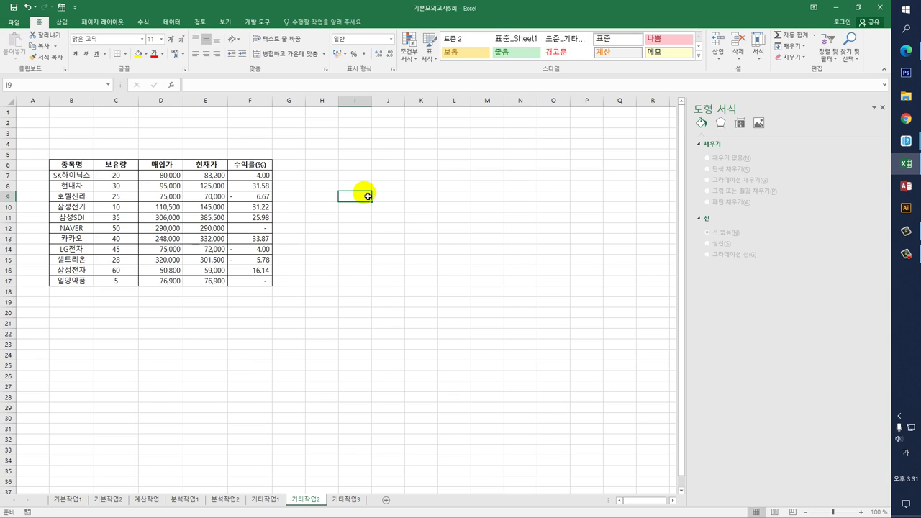
{"action": "left_click", "coordinate": [253, 22]}
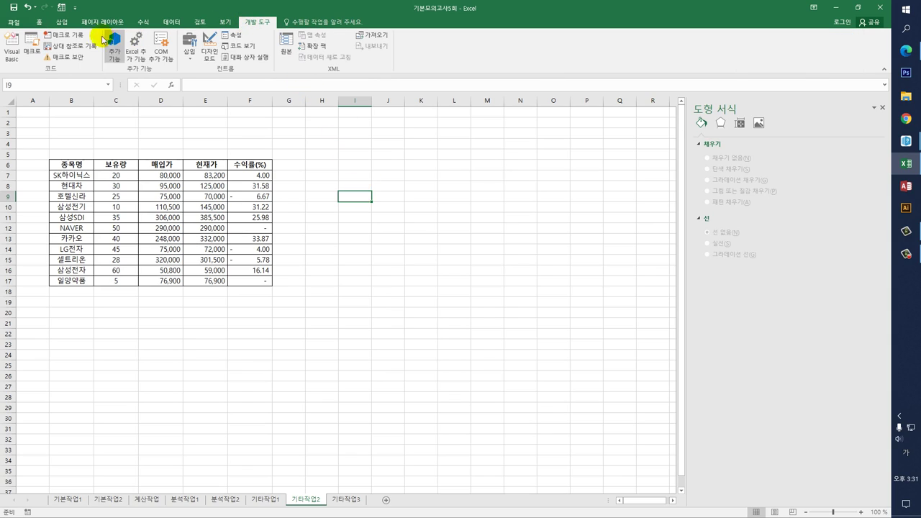
{"action": "left_click", "coordinate": [67, 35]}
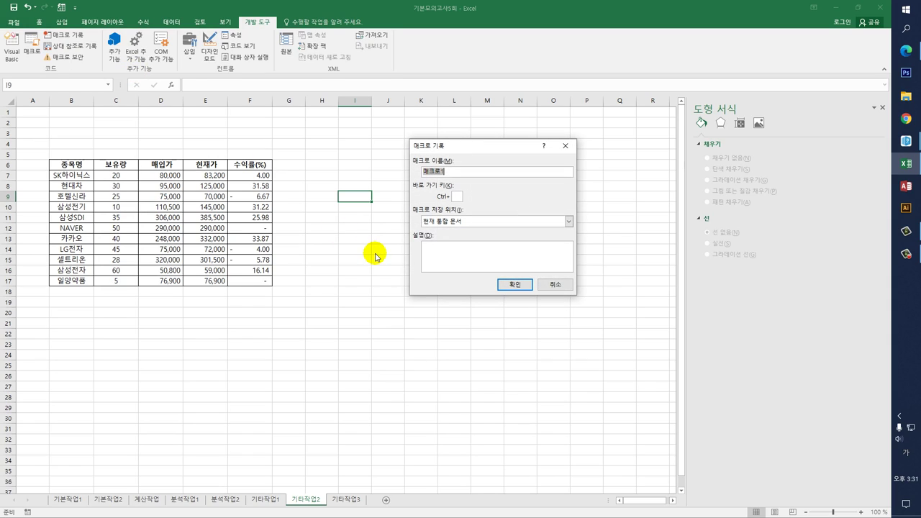
{"action": "type", "text": "서식적용"}
{"action": "key", "text": "Return"}
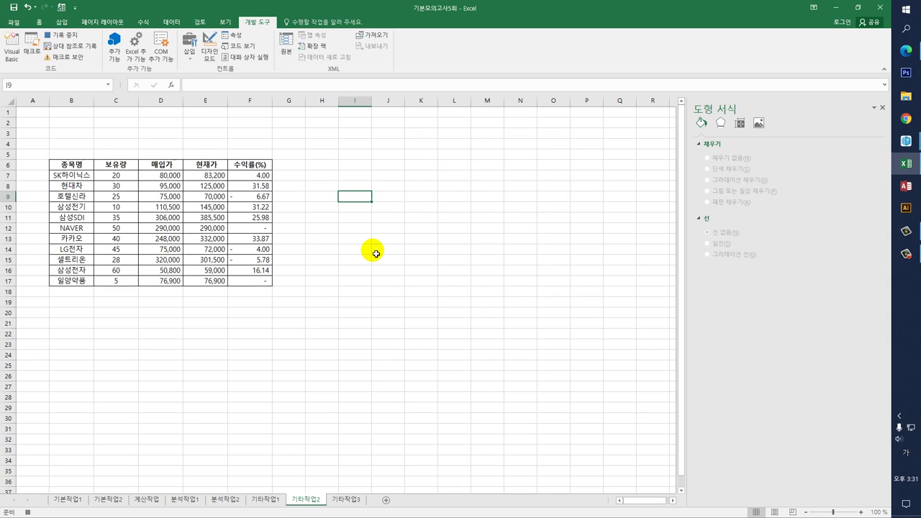
Open the custom number format for the 수익률(%) values in F7:F17 and clear the existing format code
{"action": "left_click_drag", "start_coordinate": [252, 175], "coordinate": [245, 280]}
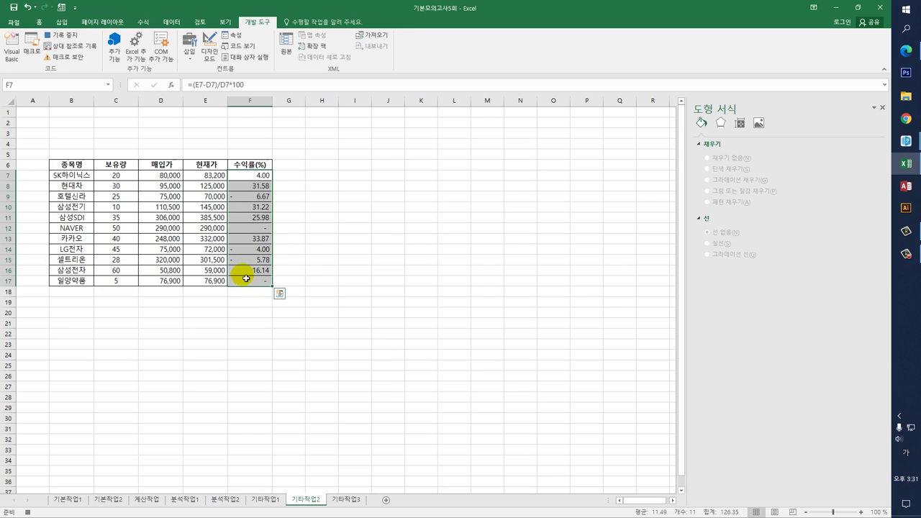
{"action": "right_click", "coordinate": [251, 186]}
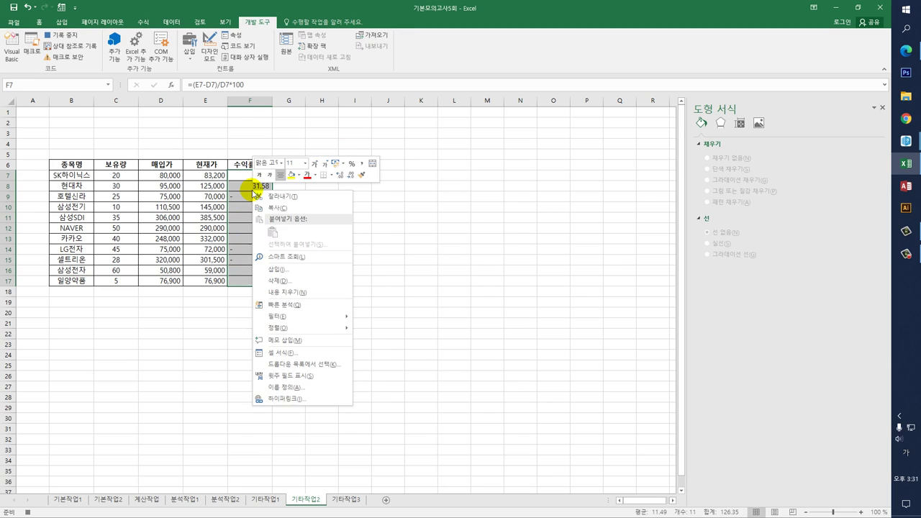
{"action": "left_click", "coordinate": [297, 353]}
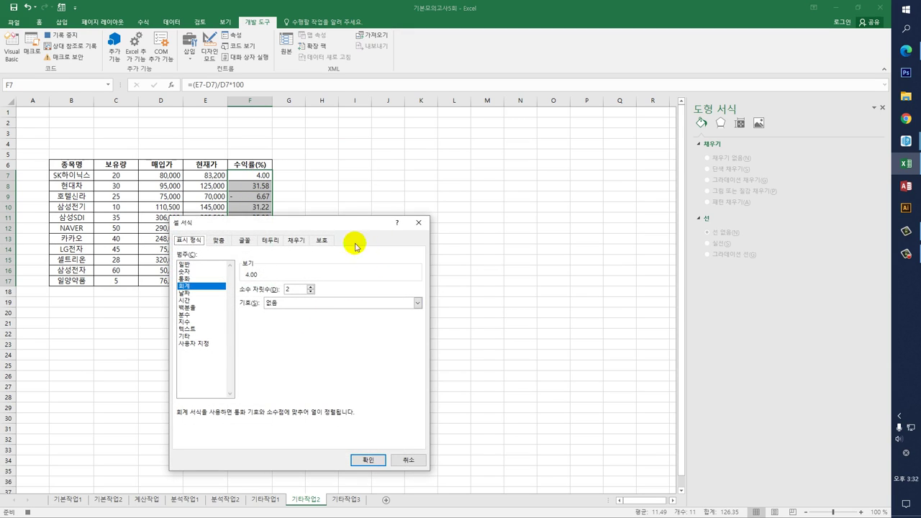
{"action": "left_click_drag", "start_coordinate": [307, 223], "coordinate": [471, 112]}
{"action": "left_click", "coordinate": [379, 234]}
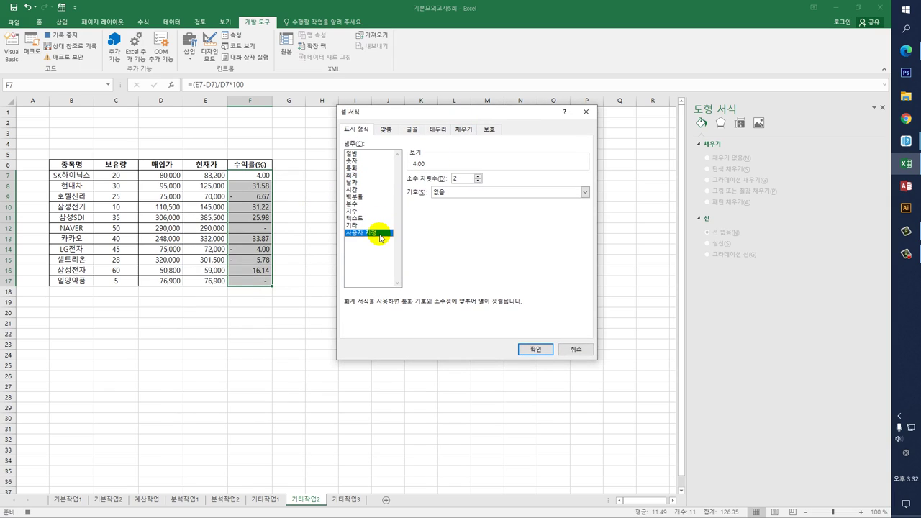
{"action": "left_click", "coordinate": [544, 189]}
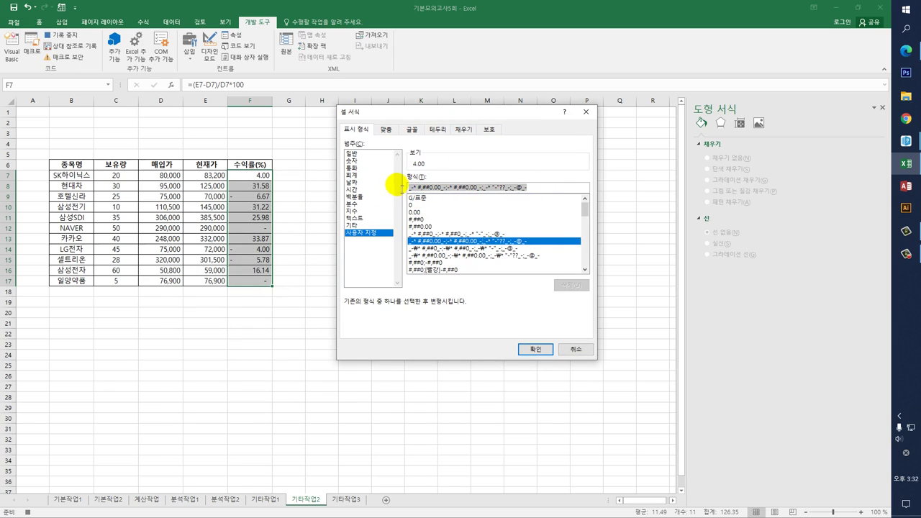
{"action": "key", "text": "ctrl+a"}
{"action": "key", "text": "BackSpace"}
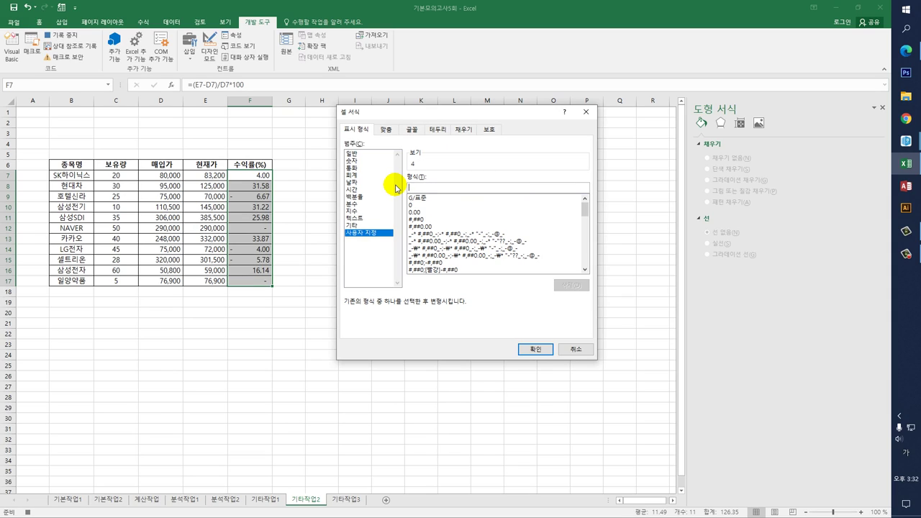
Write the custom format sections [파랑]0.0 for positive numbers and [빨강]0.0 for negative numbers
{"action": "type", "text": "양수"}
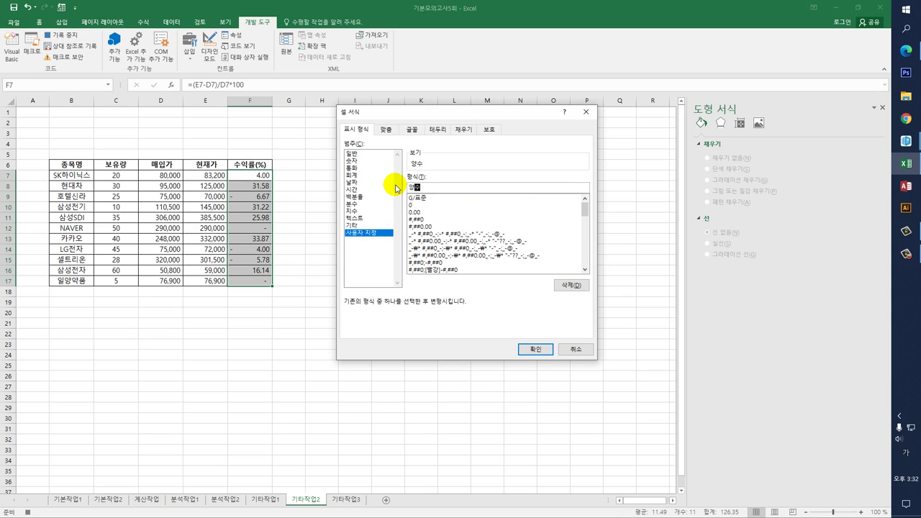
{"action": "type", "text": ";음수"}
{"action": "type", "text": ";0"}
{"action": "type", "text": "[파랑]"}
{"action": "type", "text": "0.0"}
{"action": "key", "text": "BackSpace"}
{"action": "key", "text": "BackSpace"}
{"action": "type", "text": "[빨강]"}
{"action": "key", "text": "BackSpace"}
{"action": "key", "text": "BackSpace"}
{"action": "type", "text": ".0"}
{"action": "key", "text": "Delete"}
{"action": "key", "text": "Delete"}
Add "◆" as the format's zero section and apply the custom format to F7:F17
{"action": "type", "text": ";\"ㅁ"}
{"action": "key", "text": "Hangul_Hanja"}
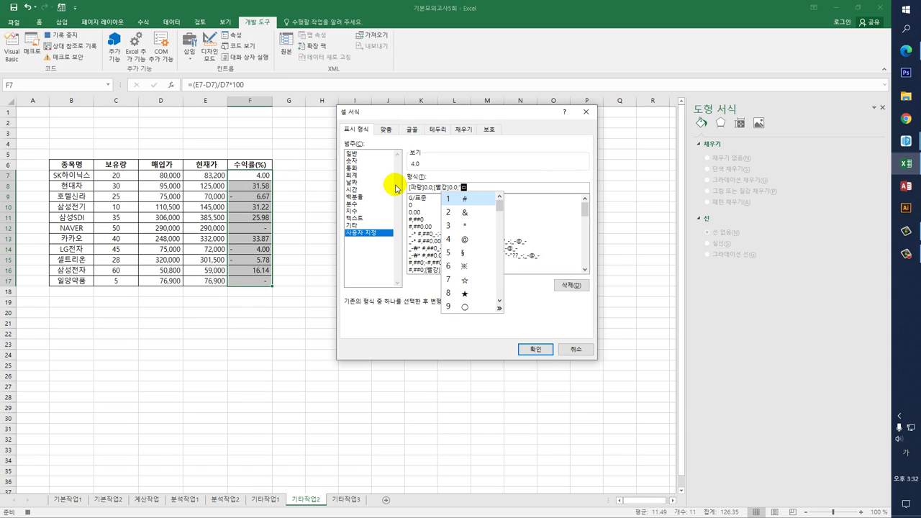
{"action": "left_click", "coordinate": [499, 308]}
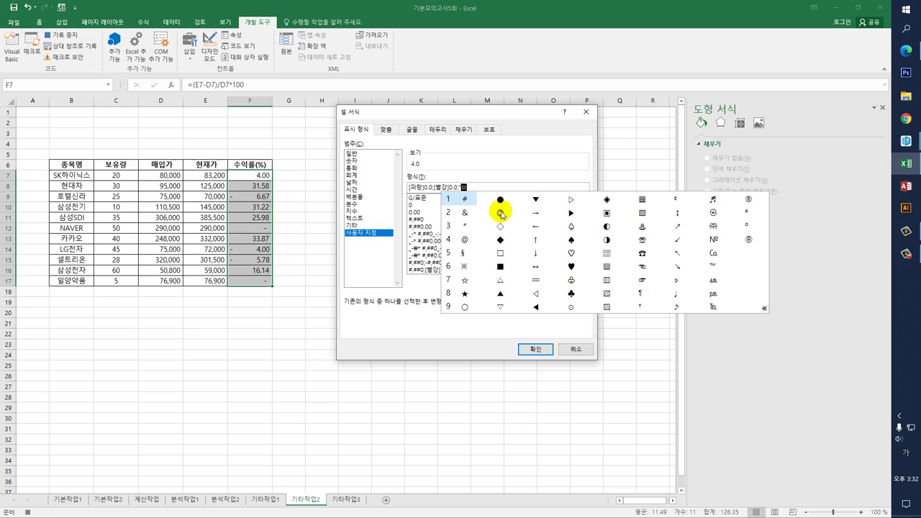
{"action": "left_click", "coordinate": [502, 238]}
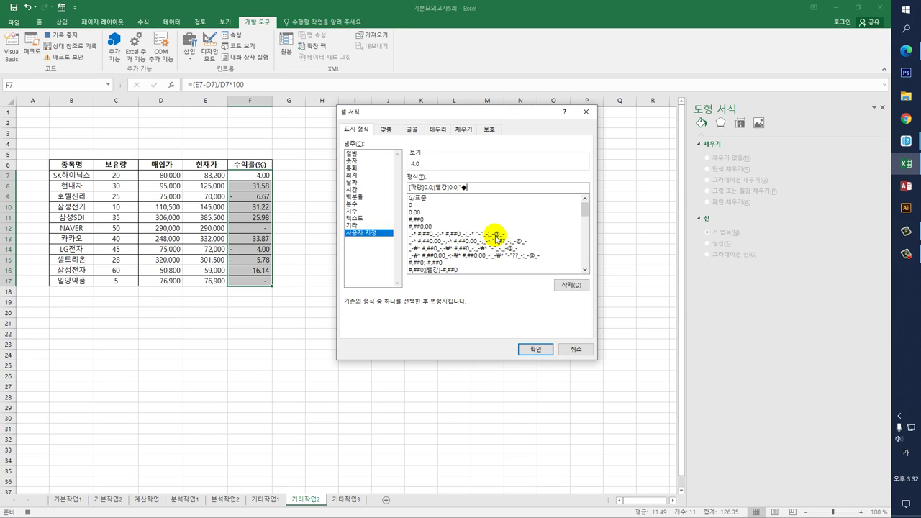
{"action": "type", "text": "\""}
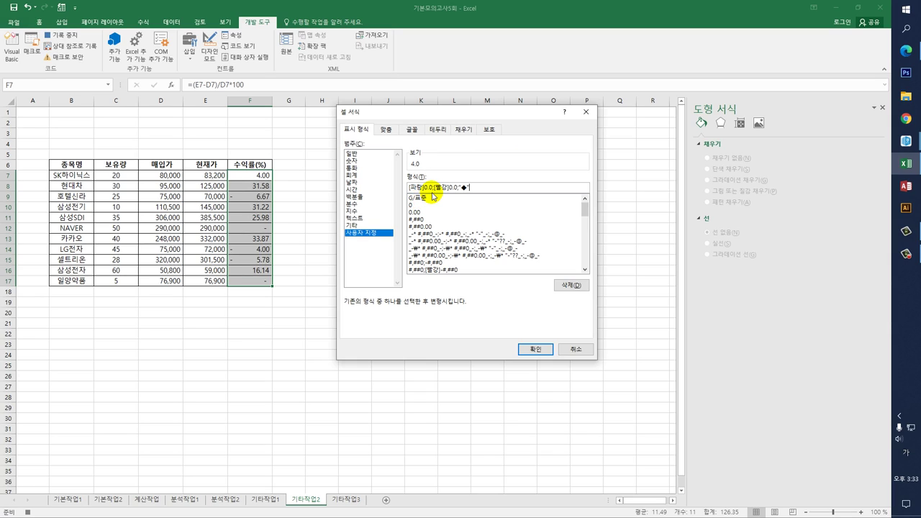
{"action": "left_click", "coordinate": [535, 349]}
Deselect the formatted range and stop recording the 서식적용 macro
{"action": "left_click", "coordinate": [254, 282]}
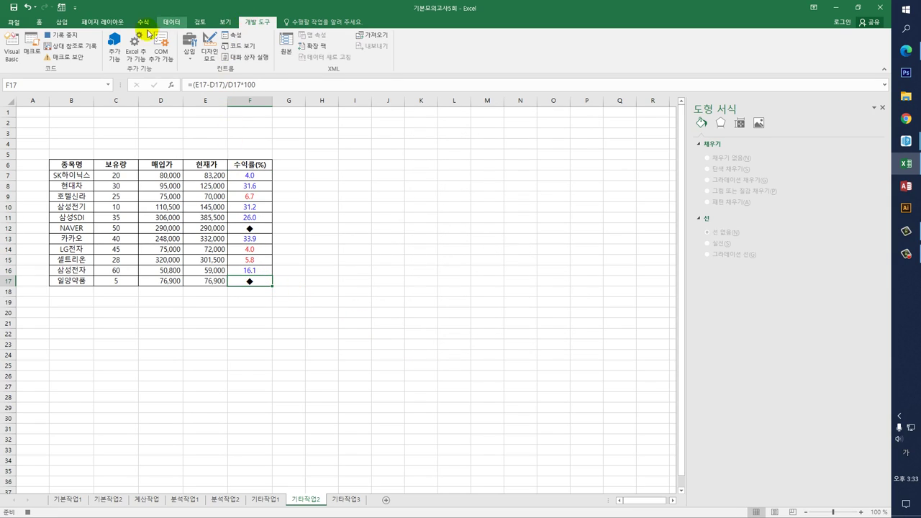
{"action": "left_click", "coordinate": [71, 36]}
{"action": "left_click", "coordinate": [355, 313]}
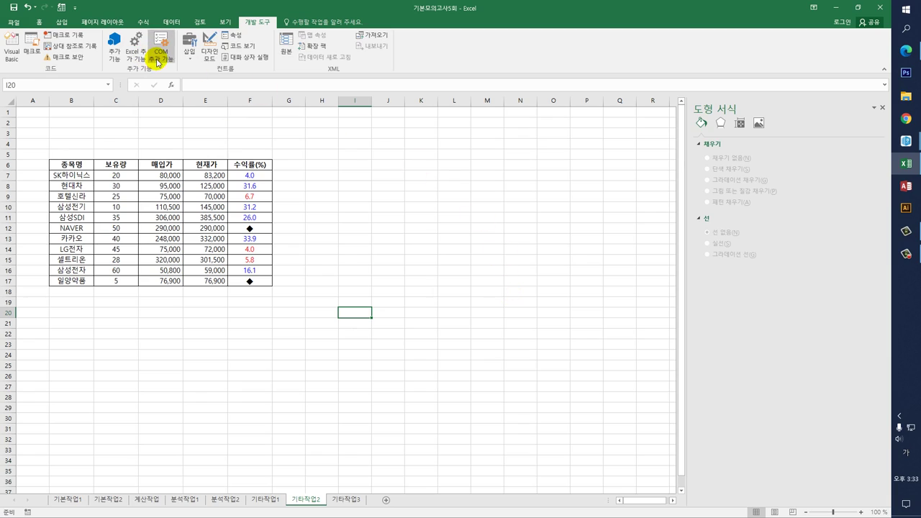
Draw a form control button over B2:C3 and assign the 서식적용 macro to it
{"action": "left_click", "coordinate": [188, 54]}
{"action": "left_click", "coordinate": [187, 78]}
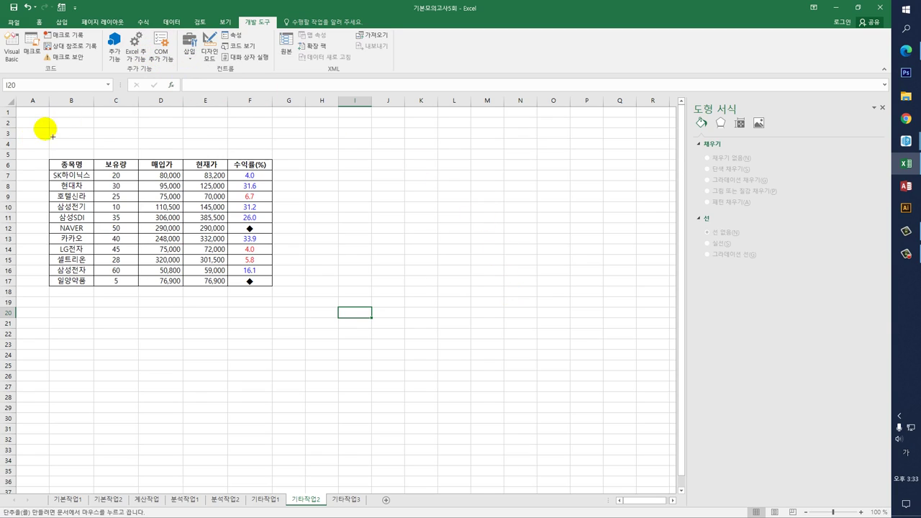
{"action": "left_click_drag", "start_coordinate": [51, 117], "coordinate": [133, 140]}
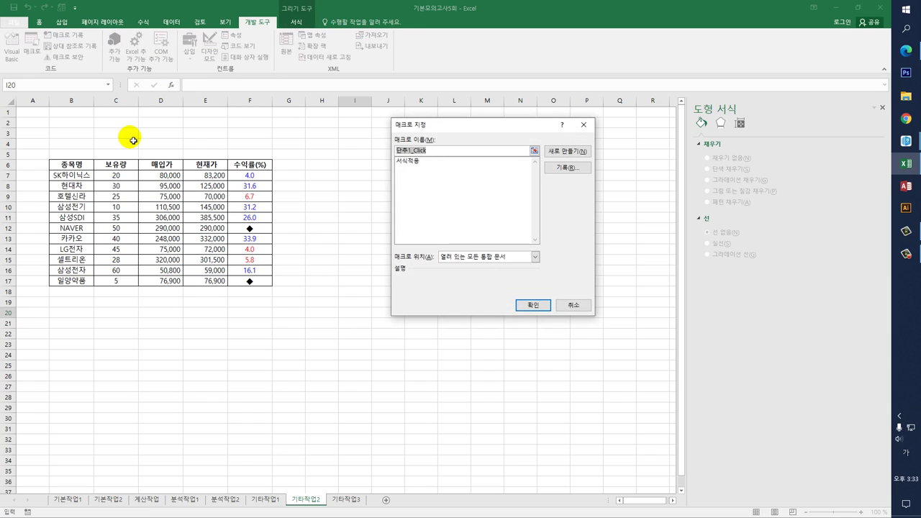
{"action": "left_click", "coordinate": [410, 161]}
{"action": "left_click", "coordinate": [532, 299]}
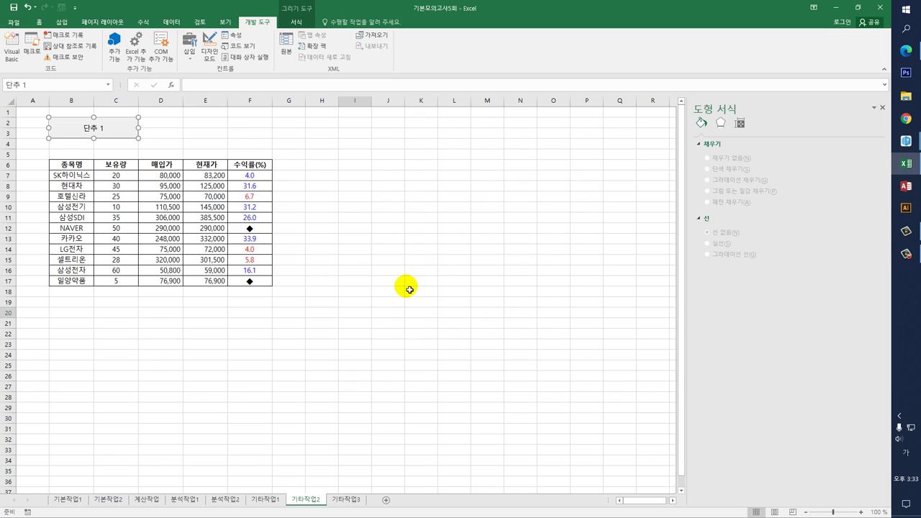
Label the button over B2:C3 as 서식적용
{"action": "type", "text": "서식적요"}
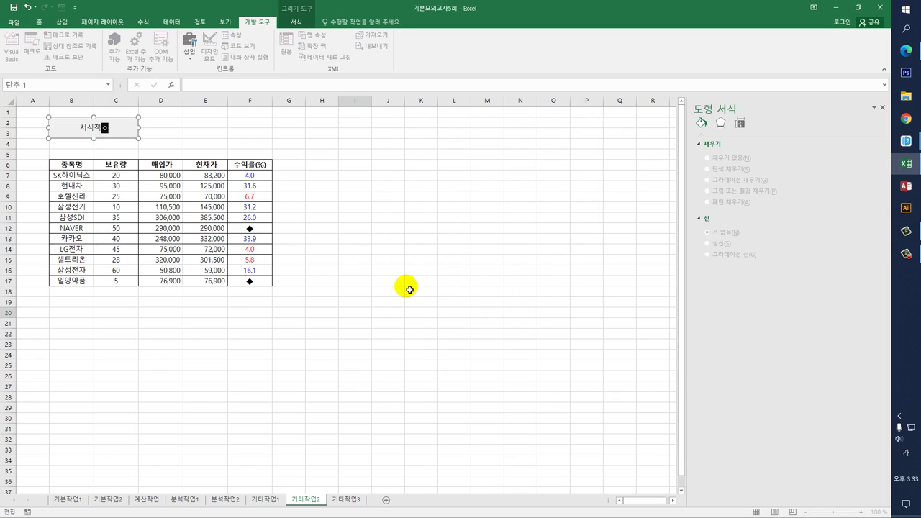
{"action": "type", "text": "ㅇ"}
{"action": "left_click", "coordinate": [409, 289]}
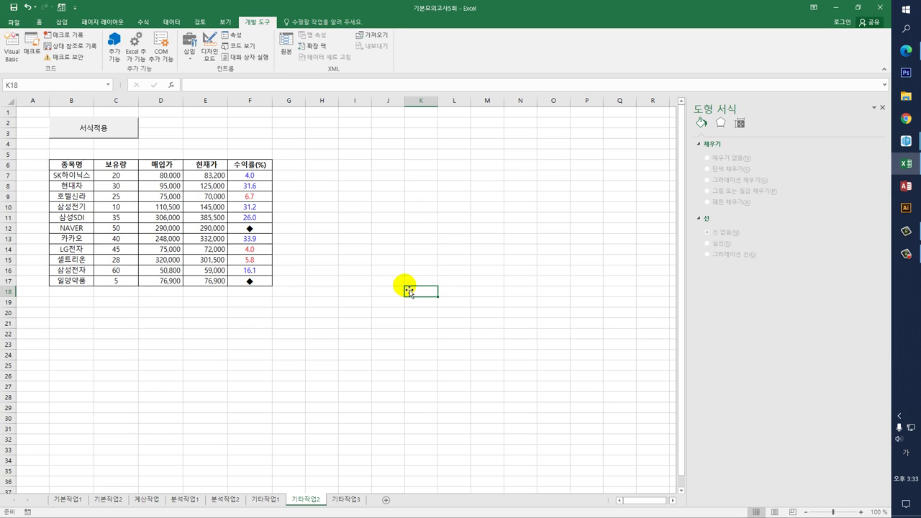
Start recording a macro named 서식해제, stored in the current workbook
{"action": "left_click", "coordinate": [70, 37]}
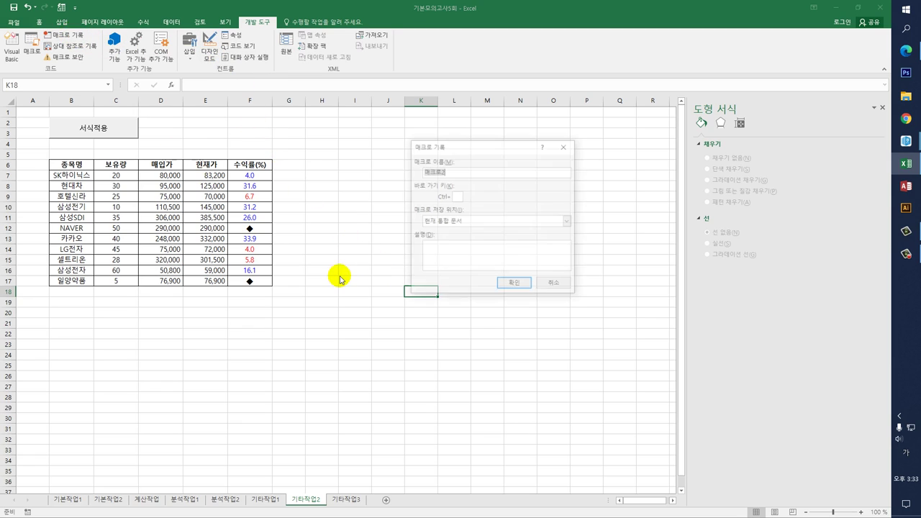
{"action": "type", "text": "서식해제"}
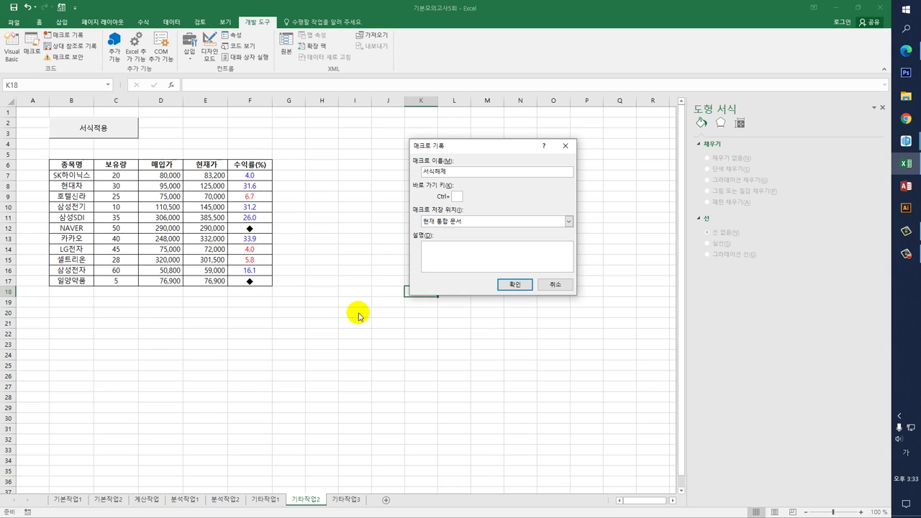
{"action": "left_click", "coordinate": [529, 286]}
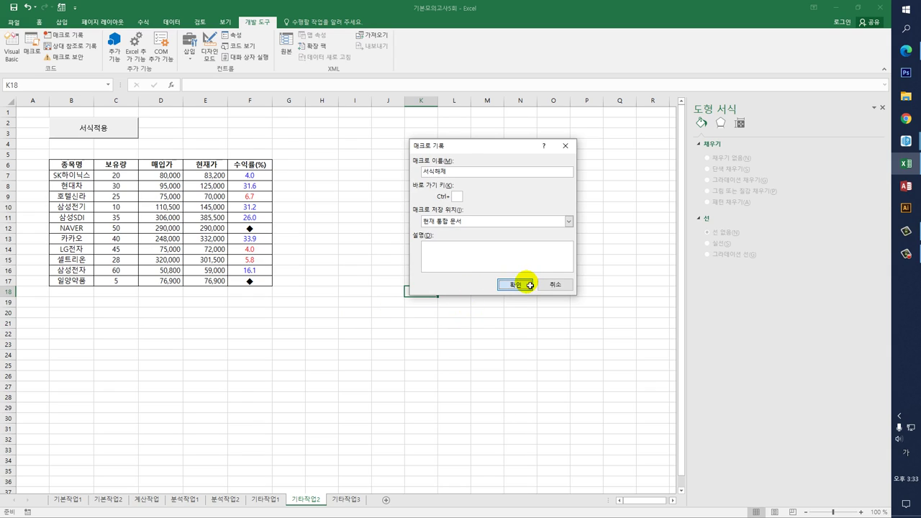
Apply the accounting format (회계) with 2 decimal places and no currency symbol to F7:F17
{"action": "left_click_drag", "start_coordinate": [259, 176], "coordinate": [260, 287]}
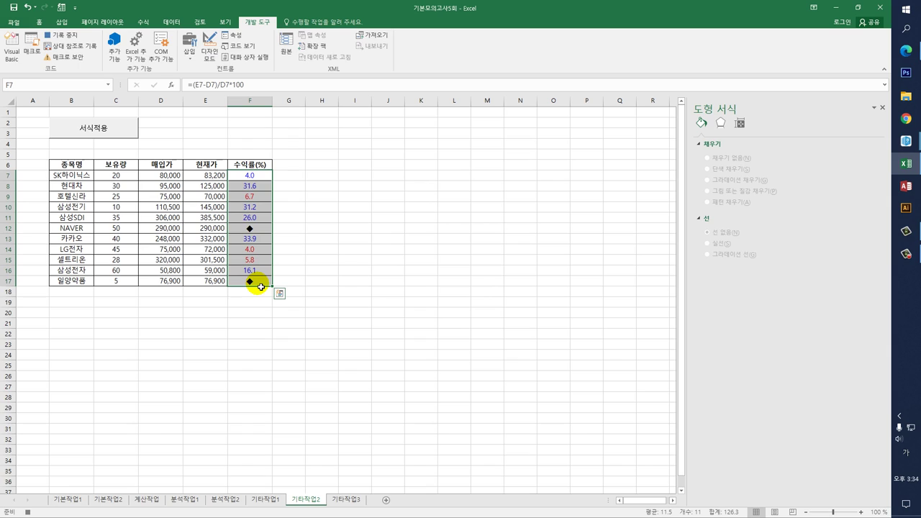
{"action": "right_click", "coordinate": [261, 222]}
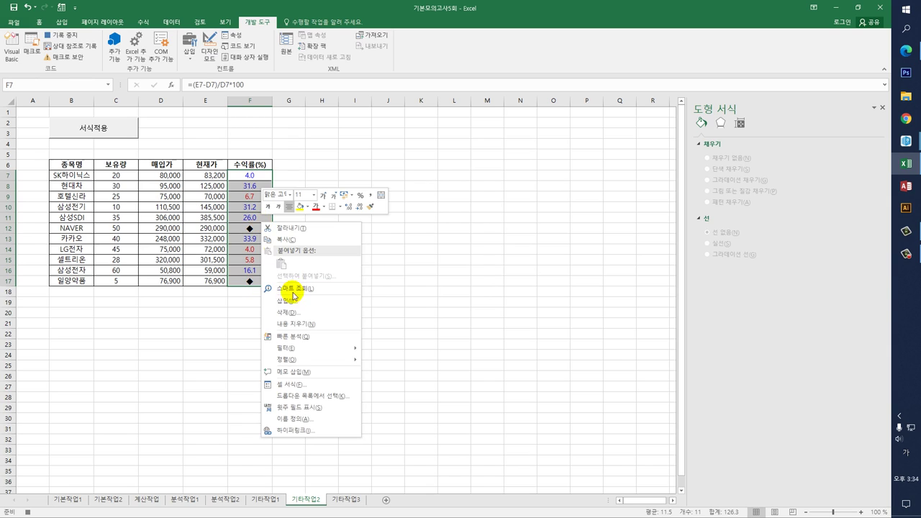
{"action": "left_click", "coordinate": [306, 385]}
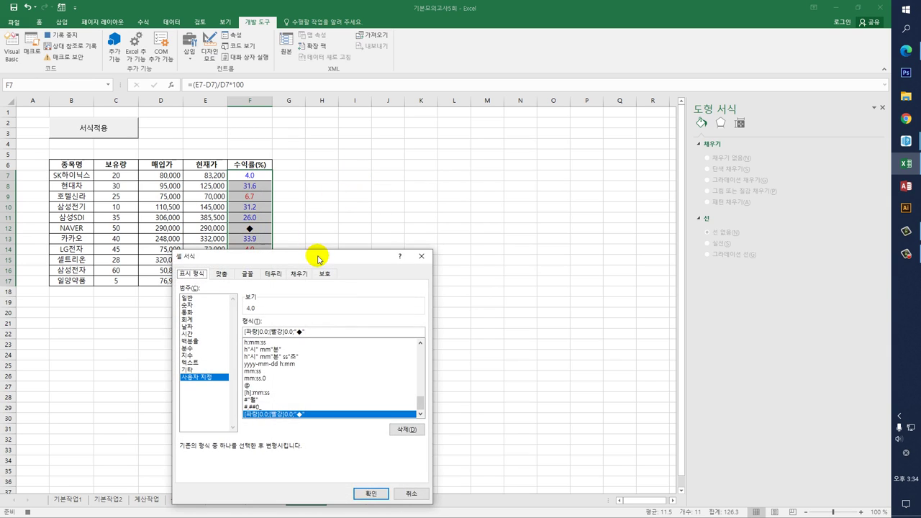
{"action": "left_click_drag", "start_coordinate": [319, 252], "coordinate": [479, 133]}
{"action": "left_click", "coordinate": [352, 182]}
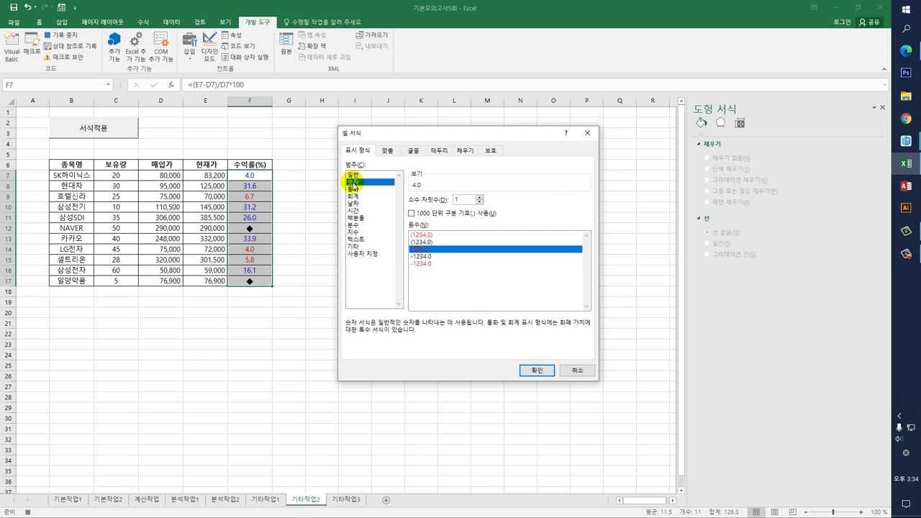
{"action": "left_click", "coordinate": [364, 195]}
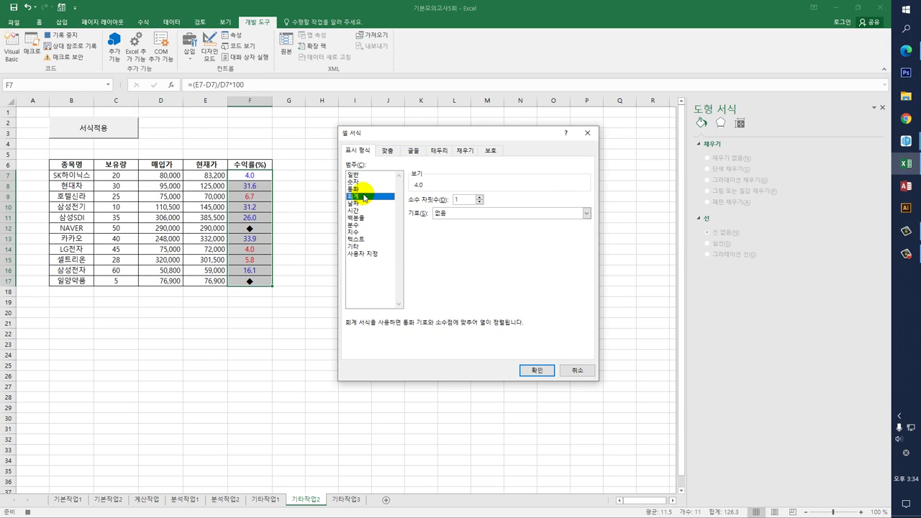
{"action": "left_click", "coordinate": [479, 197]}
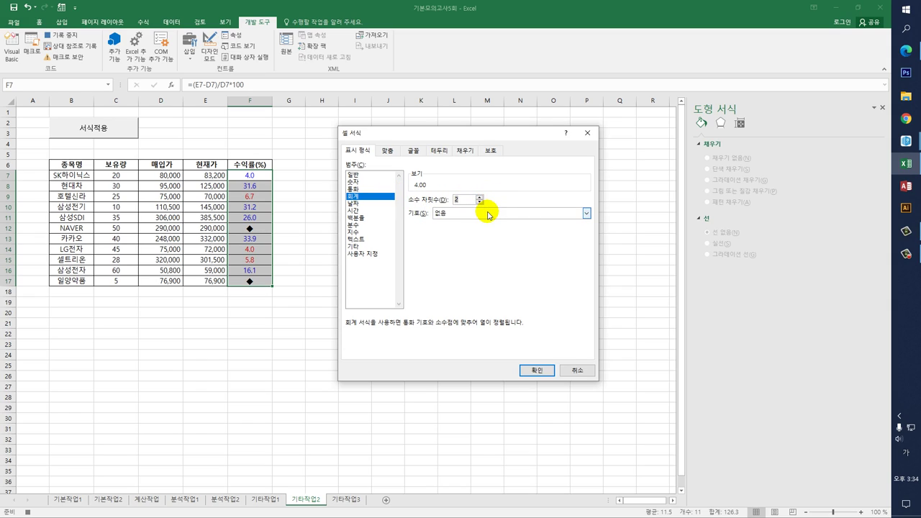
{"action": "left_click", "coordinate": [532, 369]}
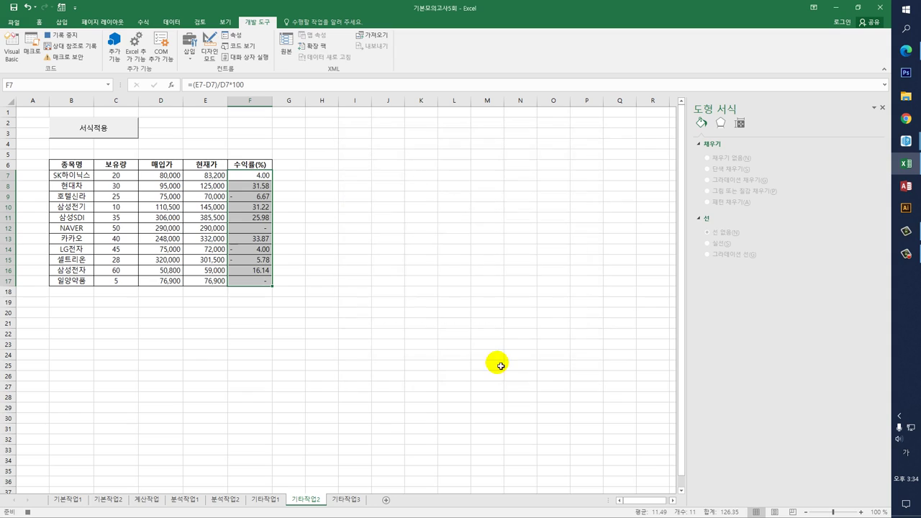
Deselect the range and stop recording the 서식해제 macro
{"action": "left_click", "coordinate": [249, 283]}
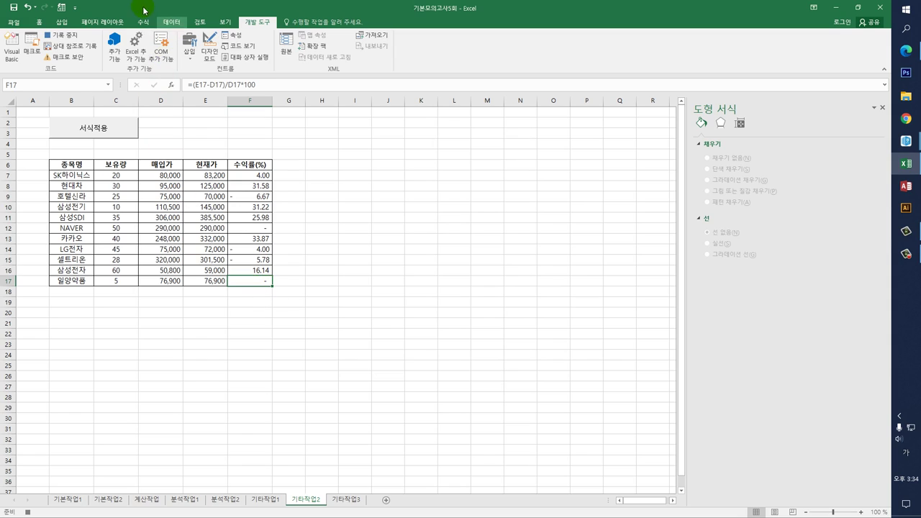
{"action": "left_click", "coordinate": [63, 35]}
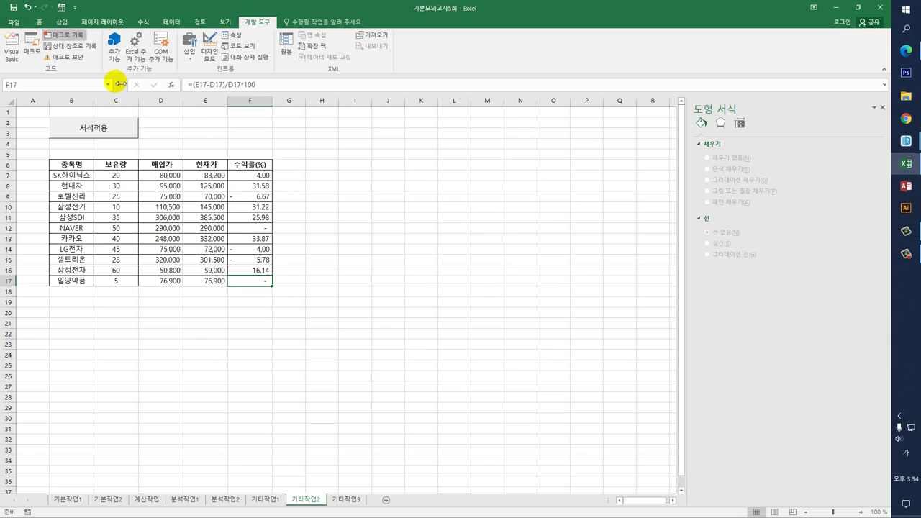
{"action": "left_click", "coordinate": [367, 229]}
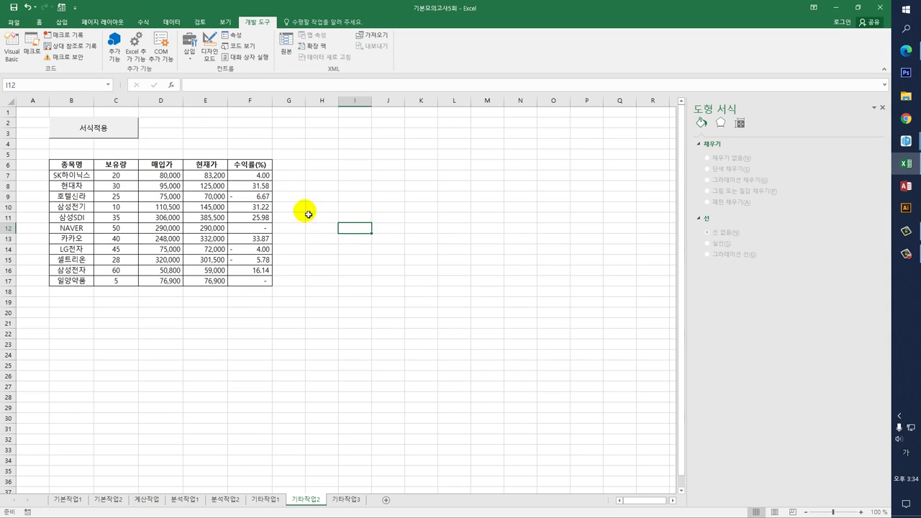
Draw a form control button over E2:F3 and assign the 서식해제 macro to it
{"action": "left_click", "coordinate": [188, 68]}
{"action": "left_click", "coordinate": [186, 83]}
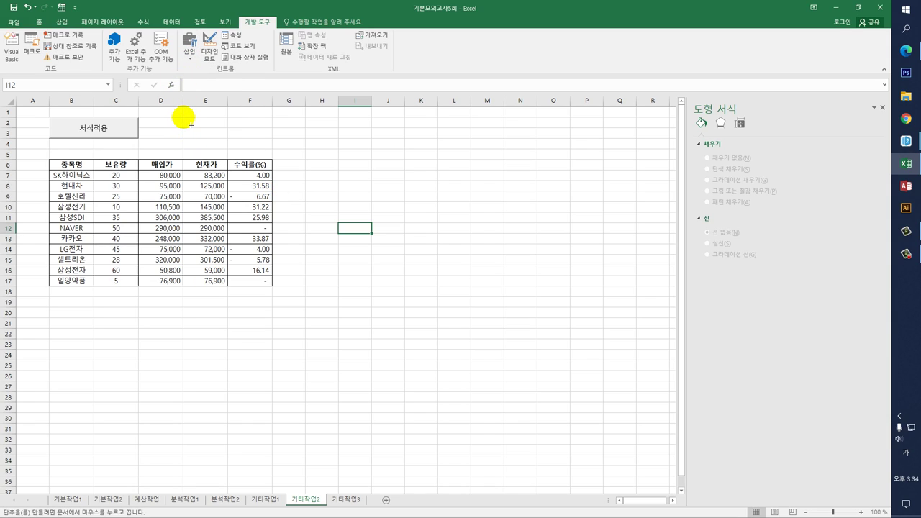
{"action": "left_click_drag", "start_coordinate": [185, 119], "coordinate": [266, 147]}
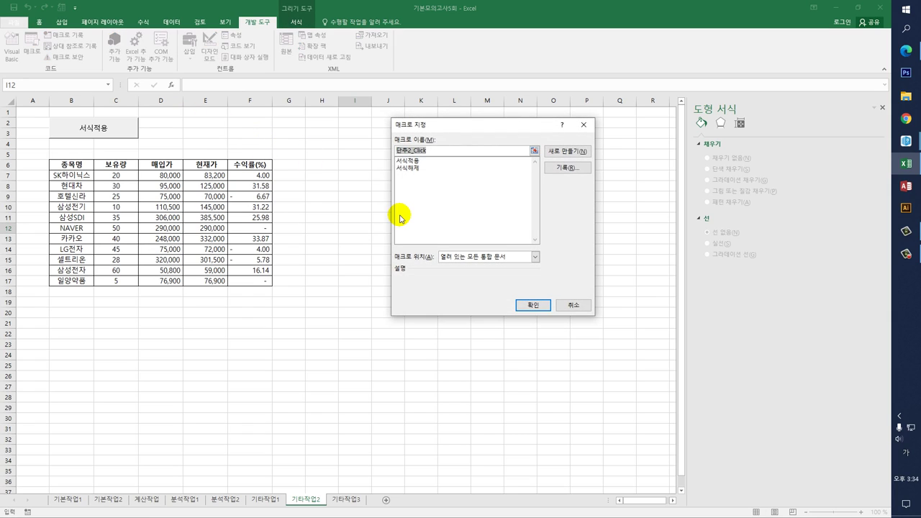
{"action": "left_click", "coordinate": [421, 168]}
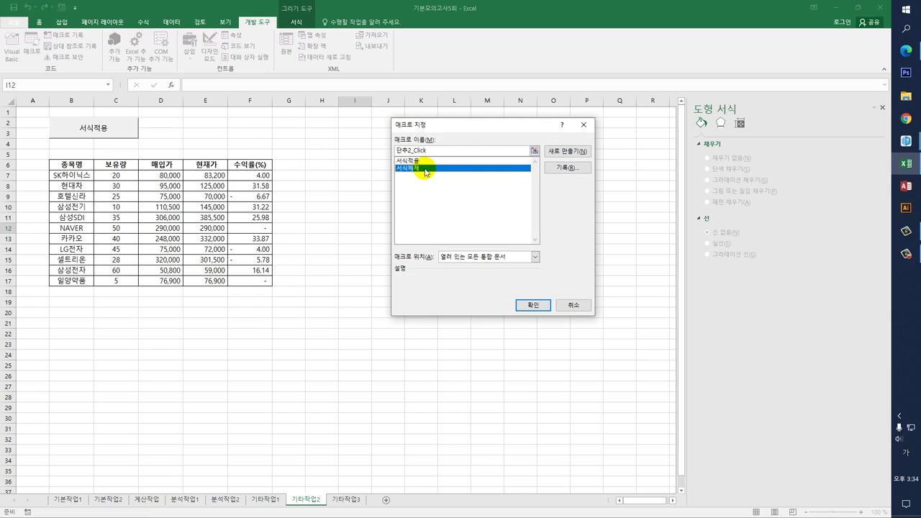
{"action": "left_click", "coordinate": [531, 307]}
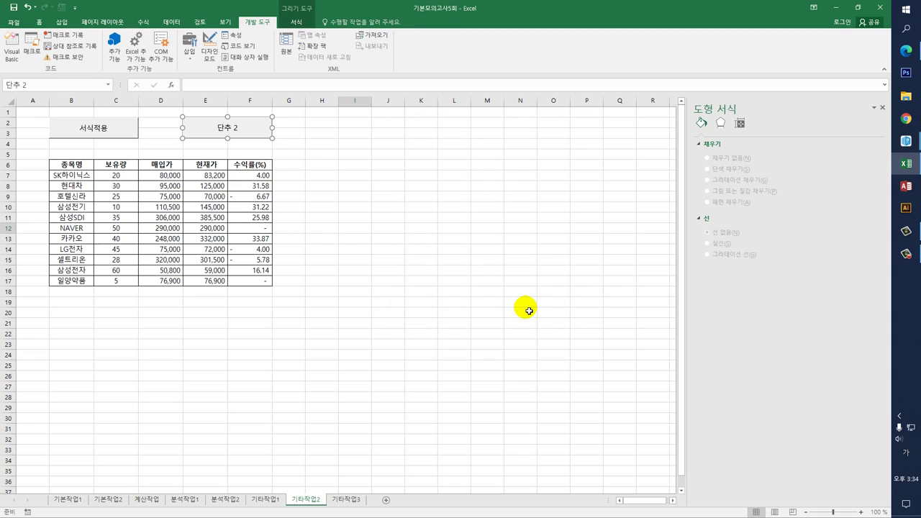
Label the new button over E2:F3 서식해제
{"action": "type", "text": "서식해제"}
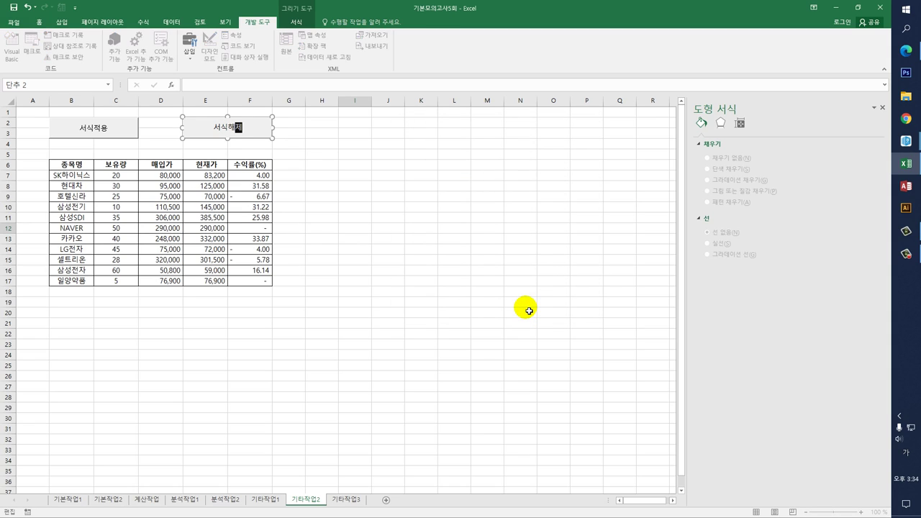
{"action": "left_click", "coordinate": [529, 310]}
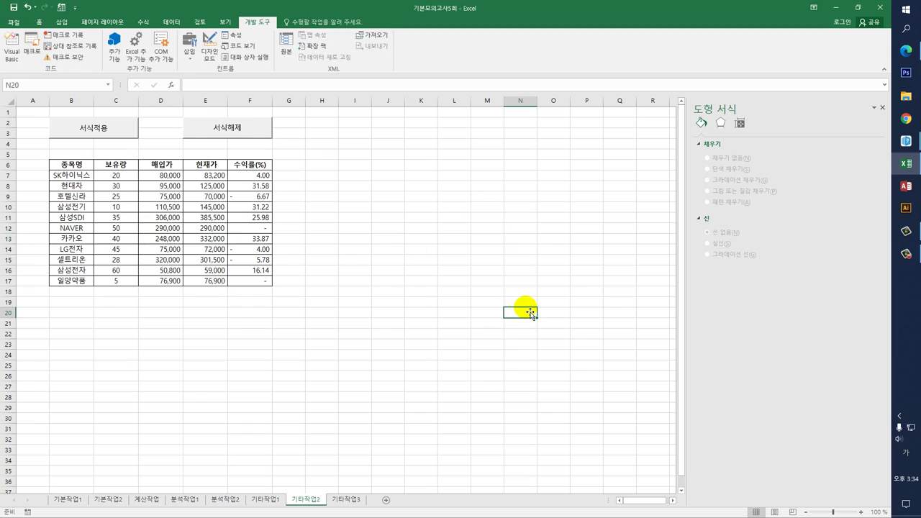
On the 기타작업3 sheet, turn on design mode and open the Click procedure of the 자전거구입 button
{"action": "left_click", "coordinate": [344, 499]}
{"action": "left_click", "coordinate": [396, 347]}
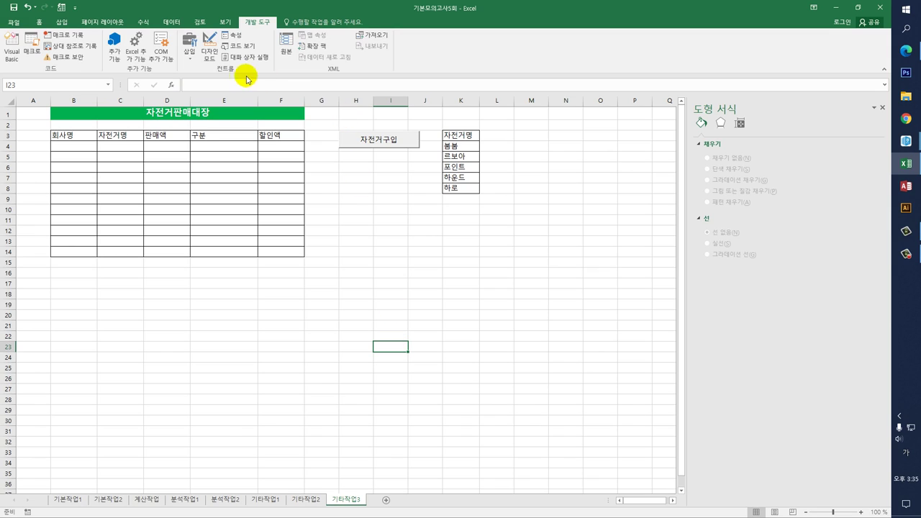
{"action": "left_click", "coordinate": [209, 47]}
{"action": "left_click", "coordinate": [369, 139]}
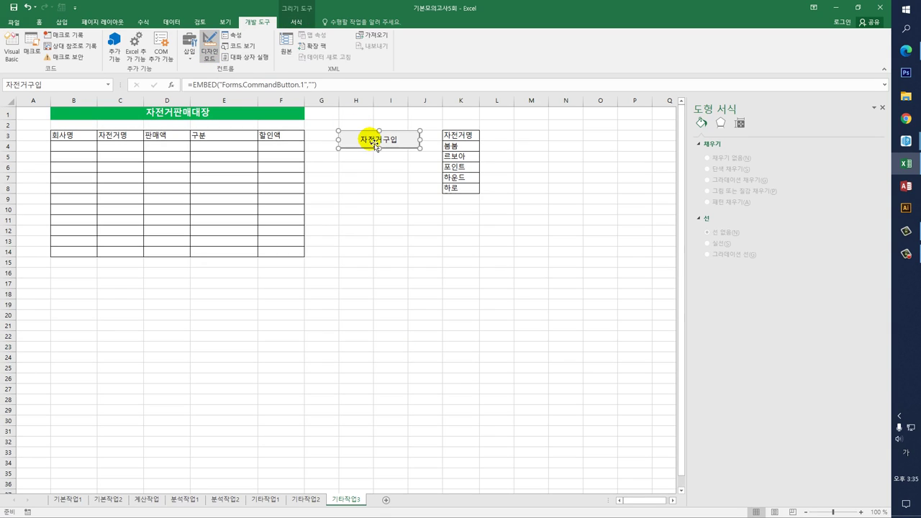
{"action": "double_click", "coordinate": [386, 144]}
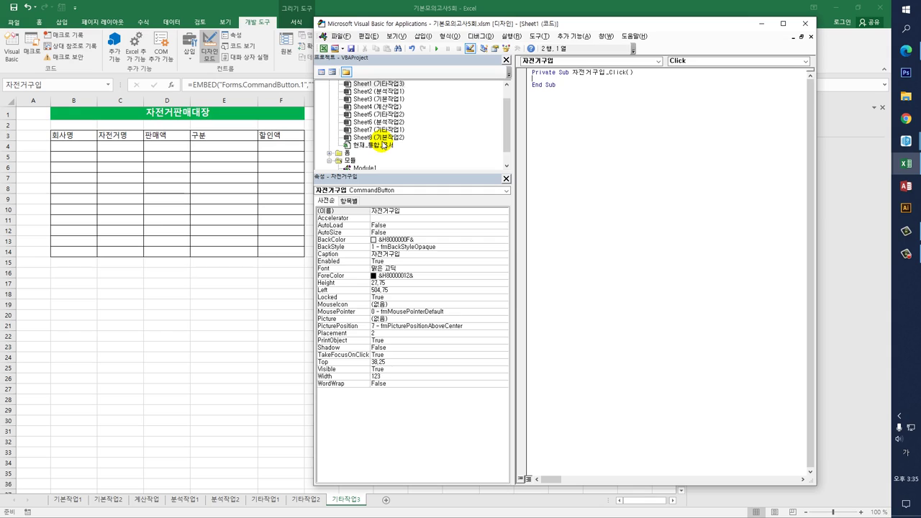
Make the 자전거구입 button's Click procedure display the form with 자전거판매관리.Show
{"action": "key", "text": "Tab"}
{"action": "type", "text": "자전거구입"}
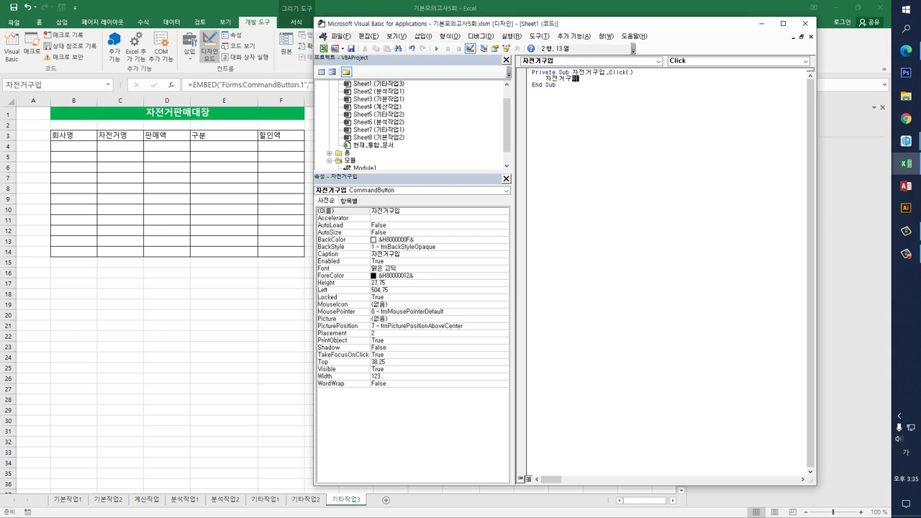
{"action": "key", "text": "BackSpace"}
{"action": "key", "text": "BackSpace"}
{"action": "key", "text": "BackSpace"}
{"action": "key", "text": "BackSpace"}
{"action": "type", "text": "판매관리.Show"}
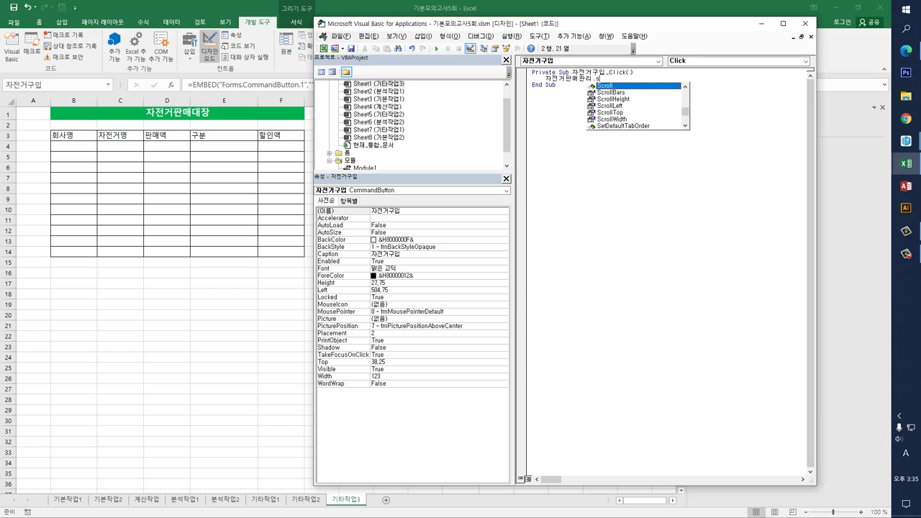
{"action": "key", "text": "Escape"}
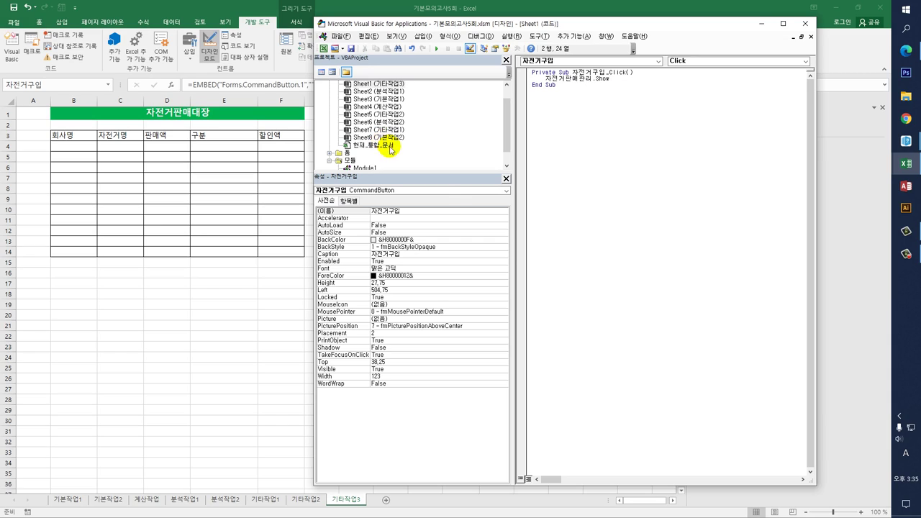
Open the code of the 자전거판매관리 form and create its UserForm Initialize event procedure
{"action": "left_click", "coordinate": [329, 152]}
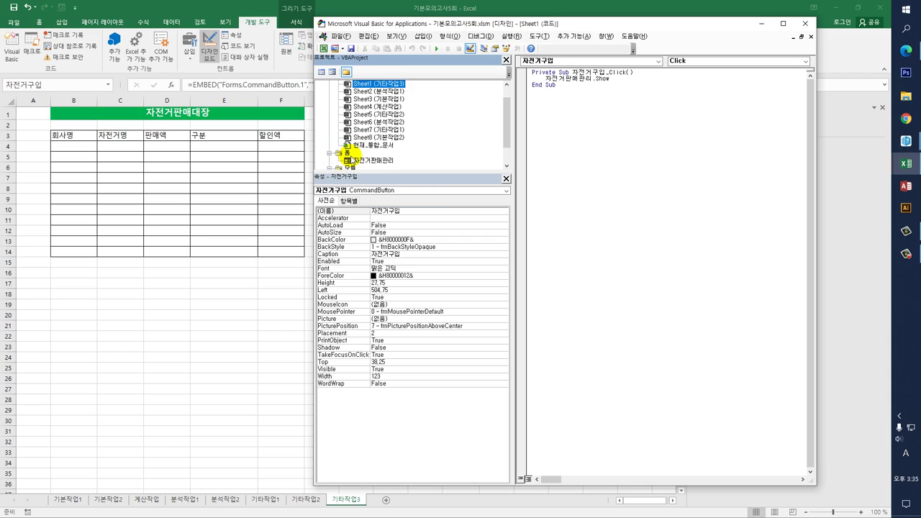
{"action": "left_click", "coordinate": [364, 160]}
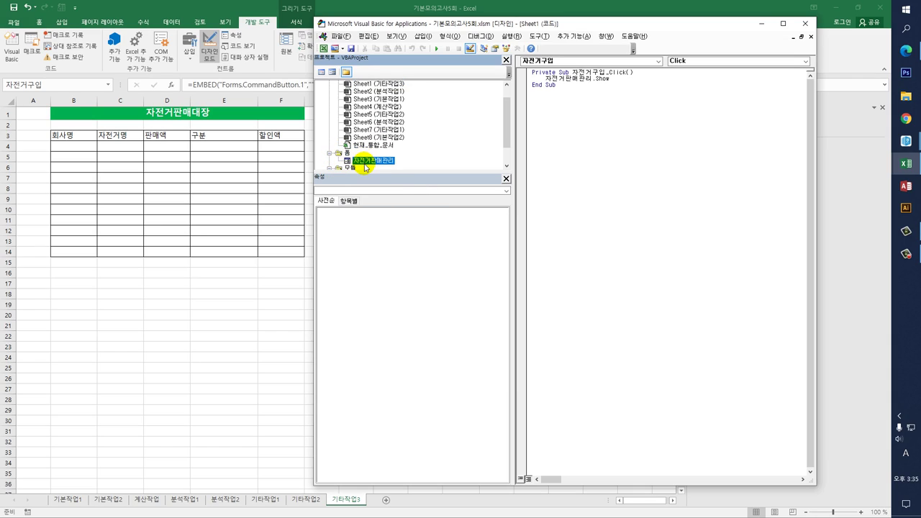
{"action": "left_click", "coordinate": [322, 72]}
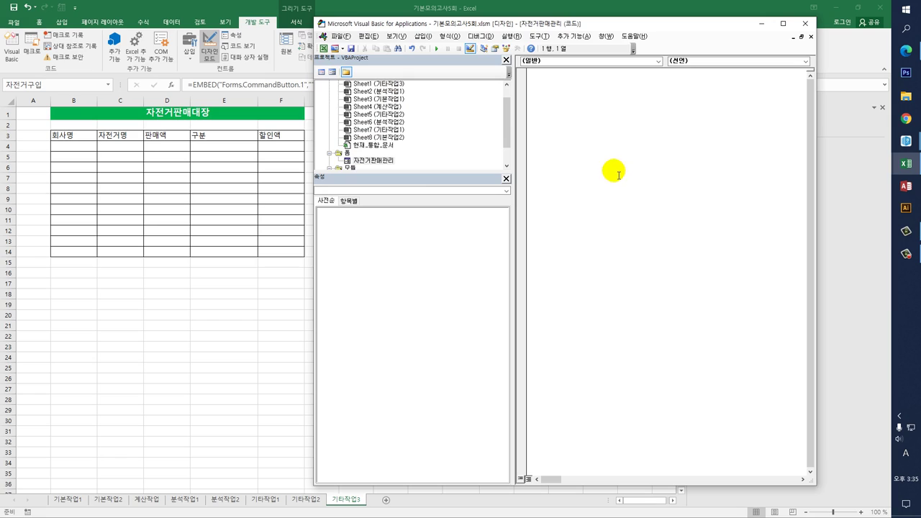
{"action": "left_click", "coordinate": [656, 61]}
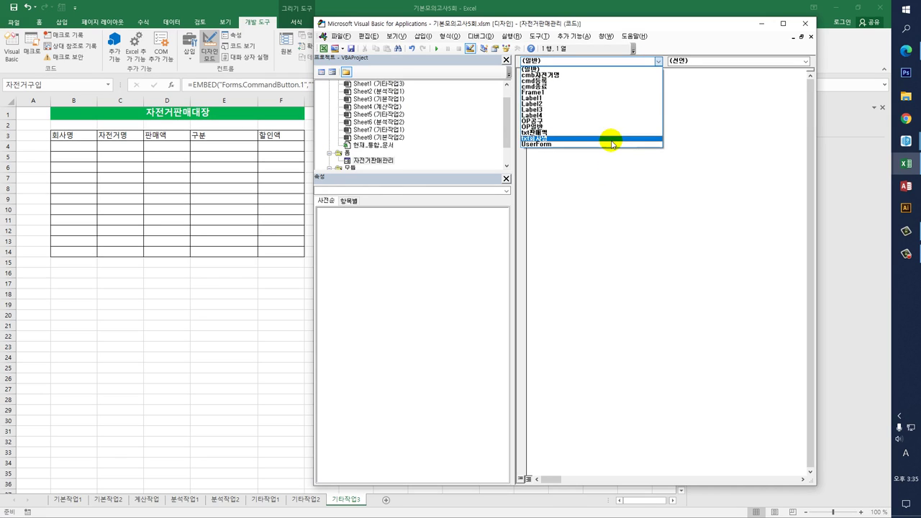
{"action": "left_click", "coordinate": [612, 144]}
{"action": "left_click", "coordinate": [724, 62]}
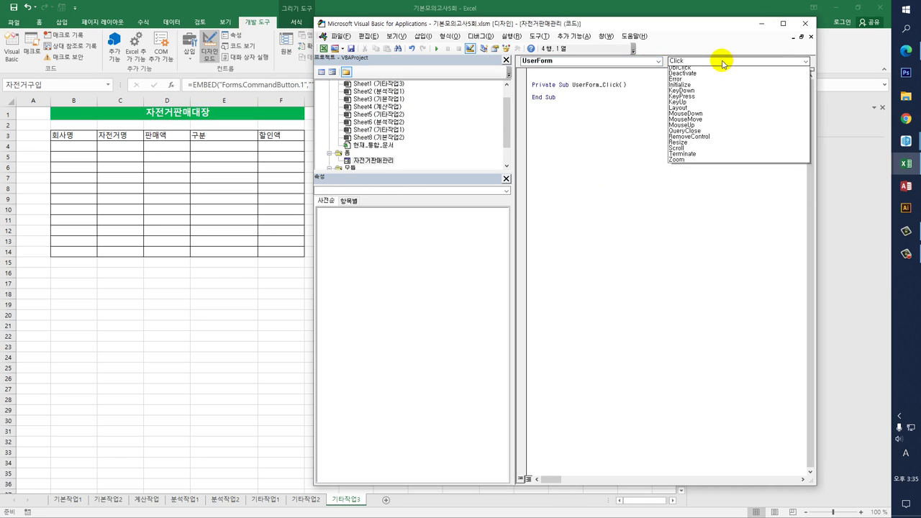
{"action": "left_click", "coordinate": [700, 118]}
Set the cmb자전거명 combo box's RowSource to "K4:K8" in the UserForm_Initialize procedure
{"action": "key", "text": "Tab"}
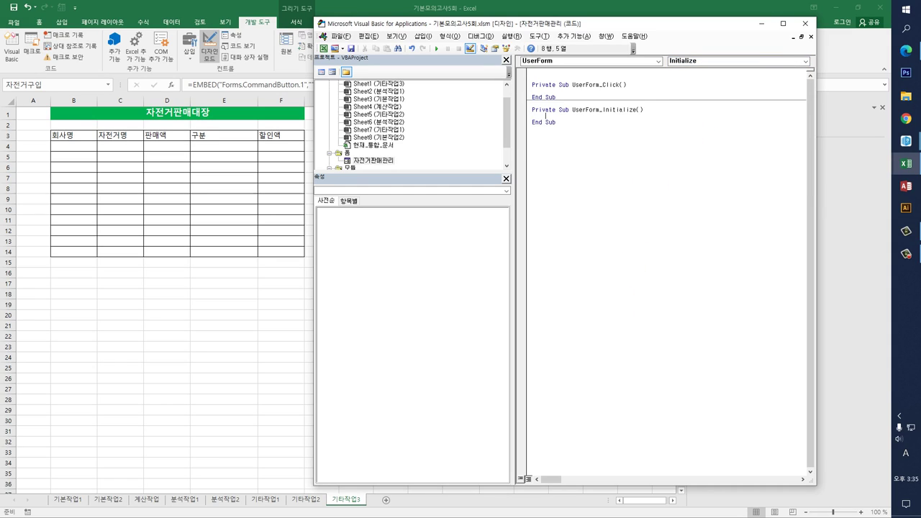
{"action": "type", "text": "cmb"}
{"action": "key", "text": "Hangul"}
{"action": "type", "text": "자전거명."}
{"action": "key", "text": "Hangul"}
{"action": "type", "text": "row = \""}
{"action": "key", "text": "Hangul"}
{"action": "type", "text": "ㅏ"}
{"action": "key", "text": "Hangul"}
{"action": "type", "text": "K4:K8\""}
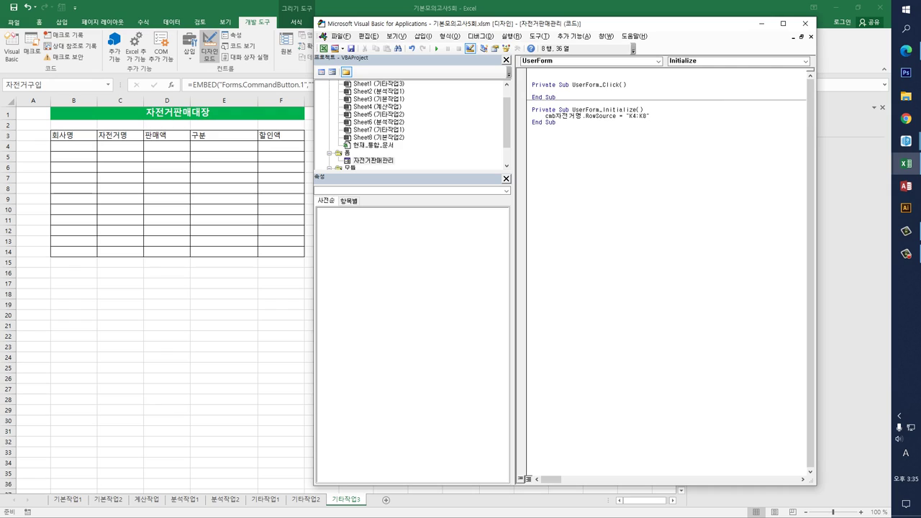
{"action": "left_click", "coordinate": [668, 338]}
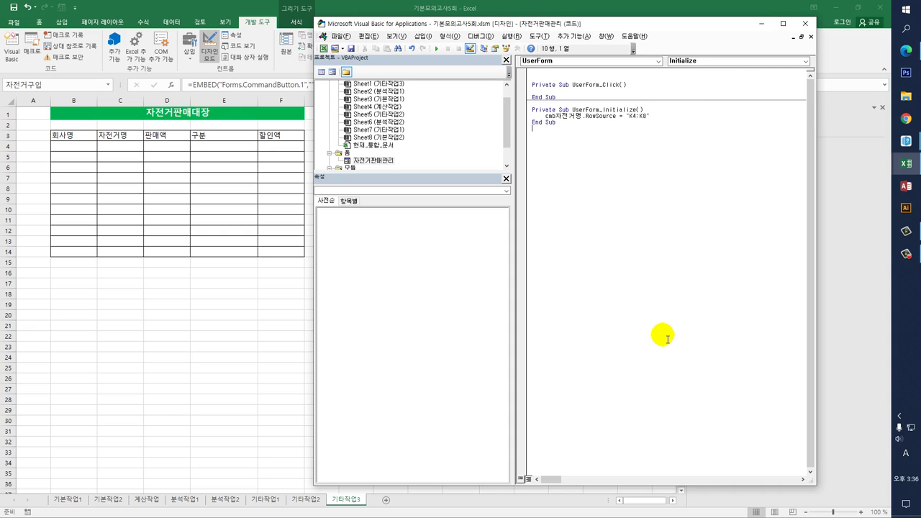
Create the cmd종료 Click procedure with Unload Me followed by MsgBox "수고하셨습니다."
{"action": "left_click", "coordinate": [656, 61]}
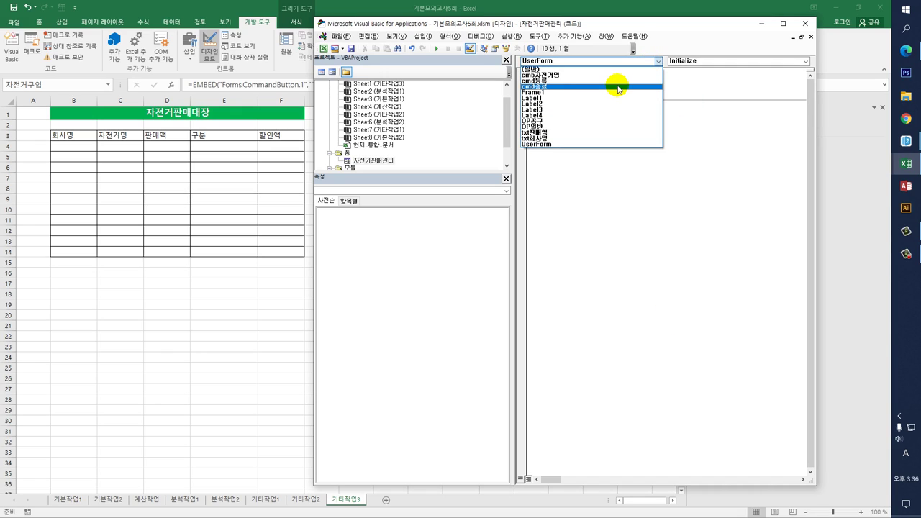
{"action": "left_click", "coordinate": [617, 88]}
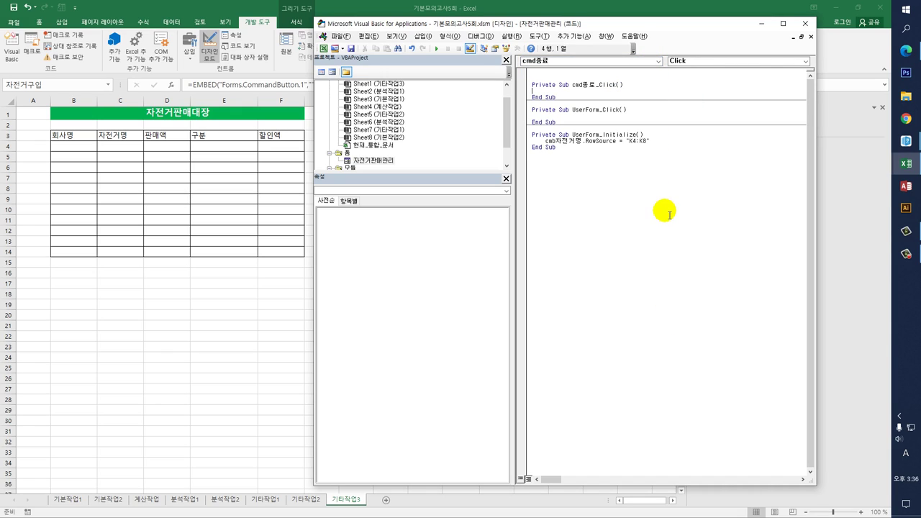
{"action": "key", "text": "Tab"}
{"action": "type", "text": "unload me"}
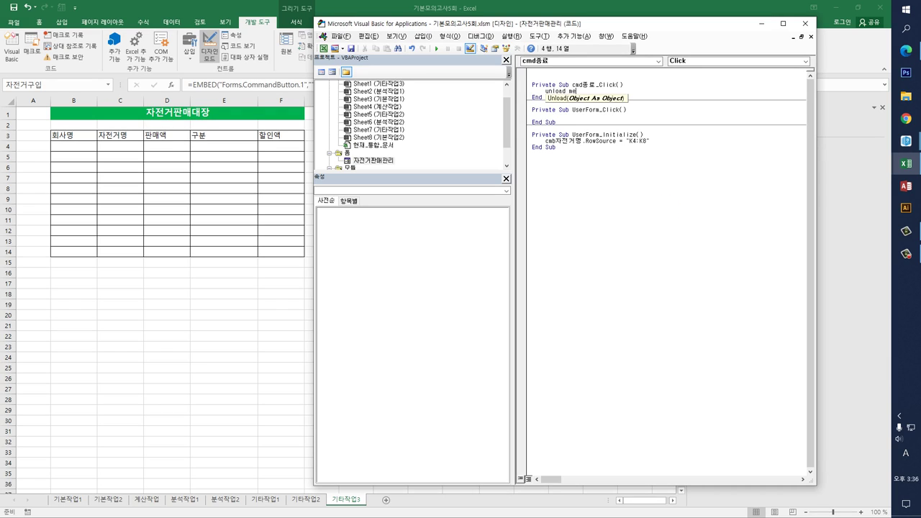
{"action": "key", "text": "Return"}
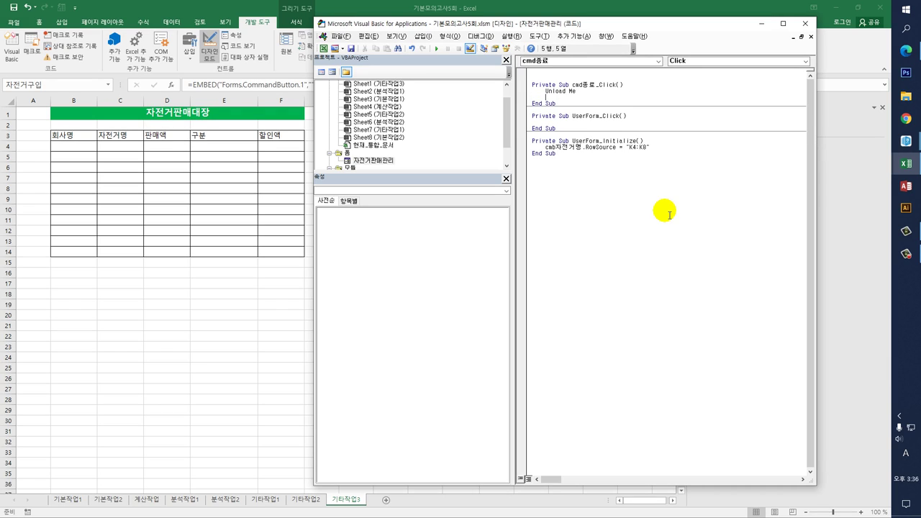
{"action": "type", "text": "ms"}
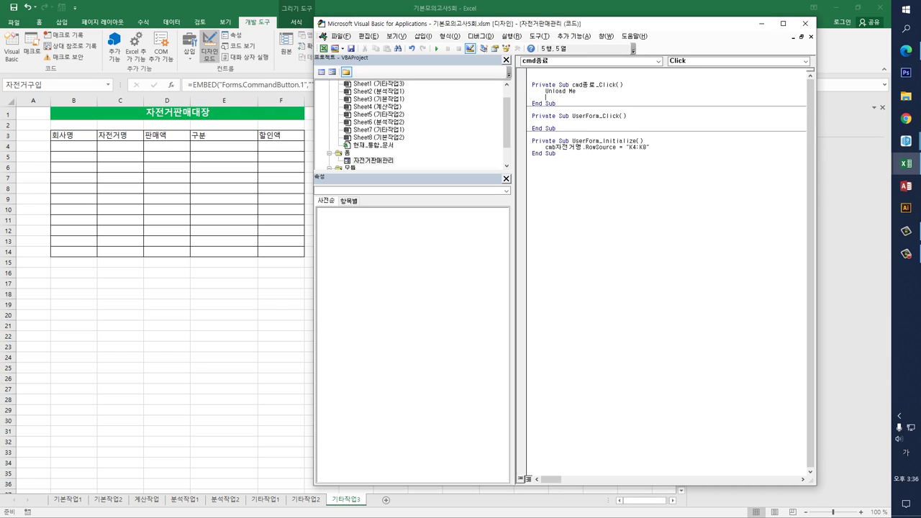
{"action": "type", "text": "gbox \""}
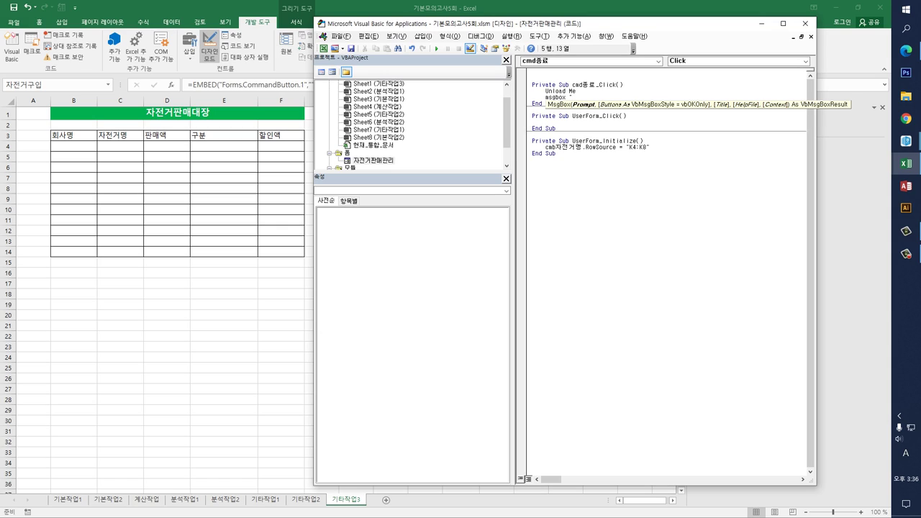
{"action": "key", "text": "Hangul"}
{"action": "type", "text": "수고하셨습니다.\""}
Delete the empty UserForm_Click procedure and leave a blank line in its place
{"action": "key", "text": "Down"}
{"action": "key", "text": "Down"}
{"action": "key", "text": "Down"}
{"action": "key", "text": "Down"}
{"action": "key", "text": "Down"}
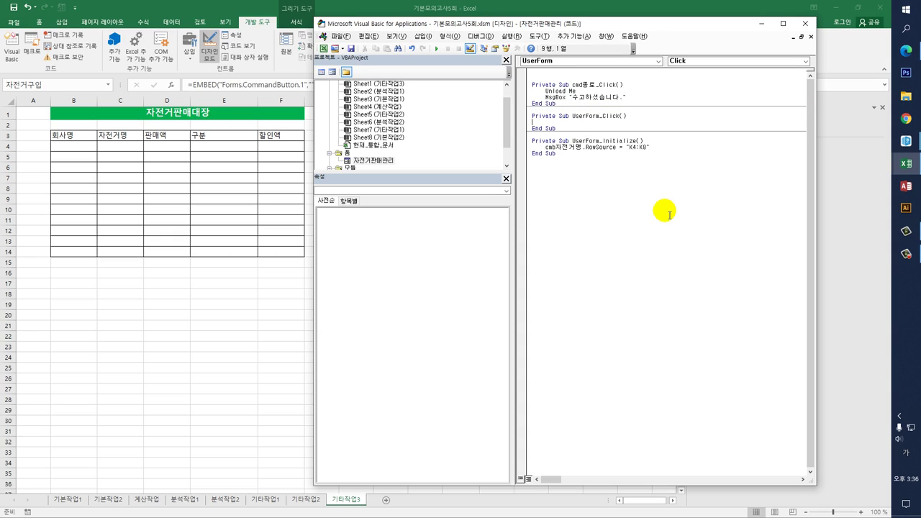
{"action": "key", "text": "shift+Up"}
{"action": "key", "text": "shift+Up"}
{"action": "key", "text": "shift+Up"}
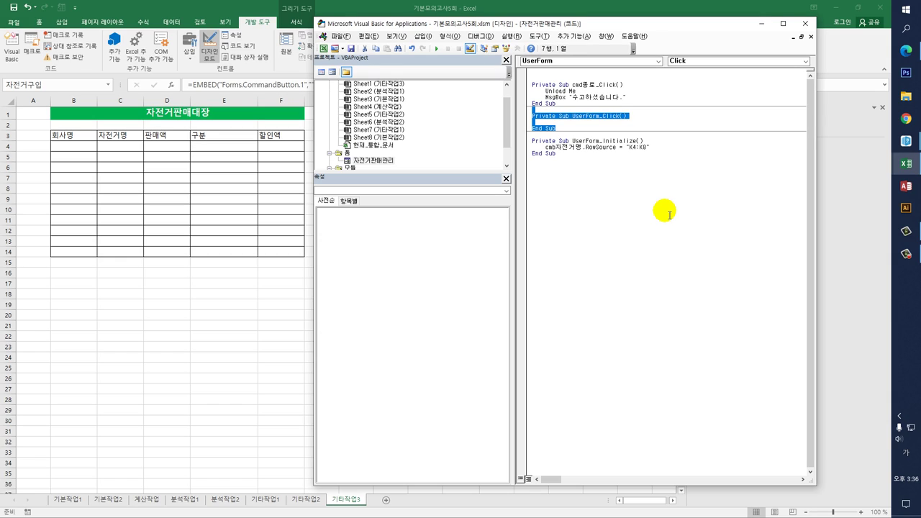
{"action": "key", "text": "Delete"}
{"action": "key", "text": "Return"}
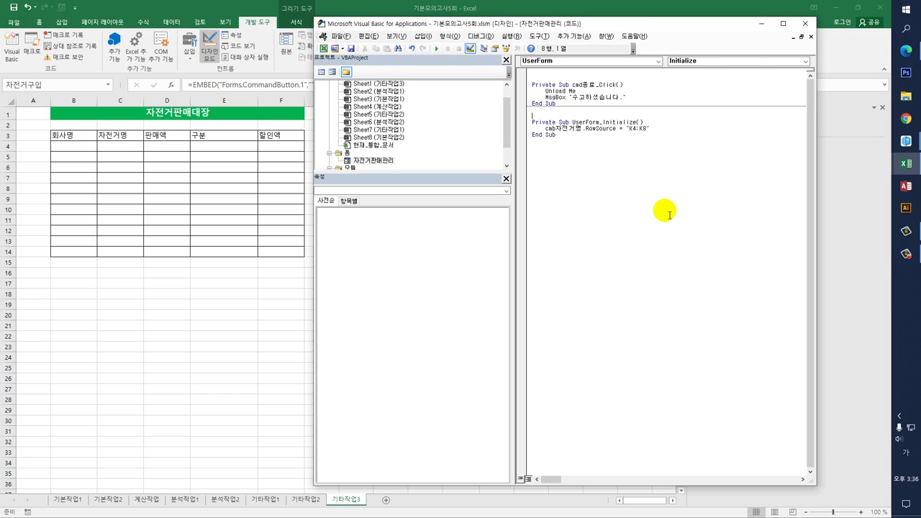
Create the Click event procedure for cmd등록, check the table's starting cell on the sheet and return to the code
{"action": "left_click", "coordinate": [658, 61]}
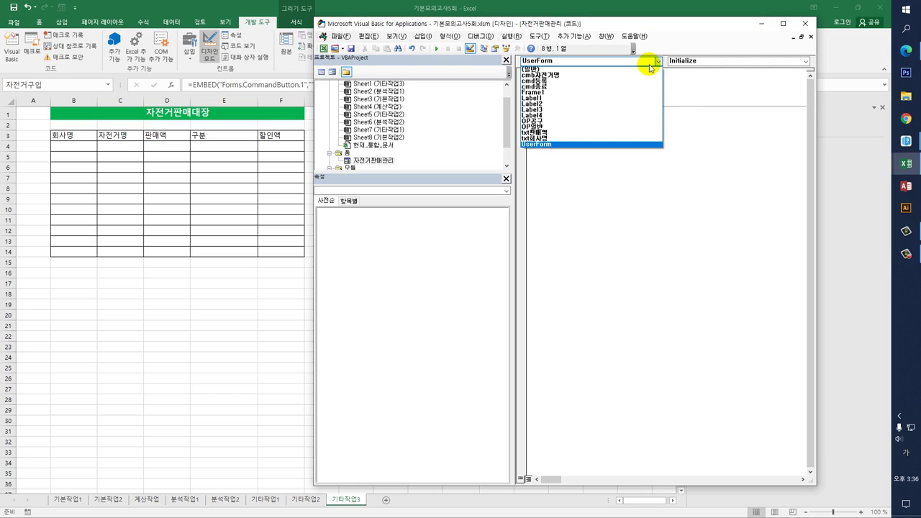
{"action": "left_click", "coordinate": [639, 82]}
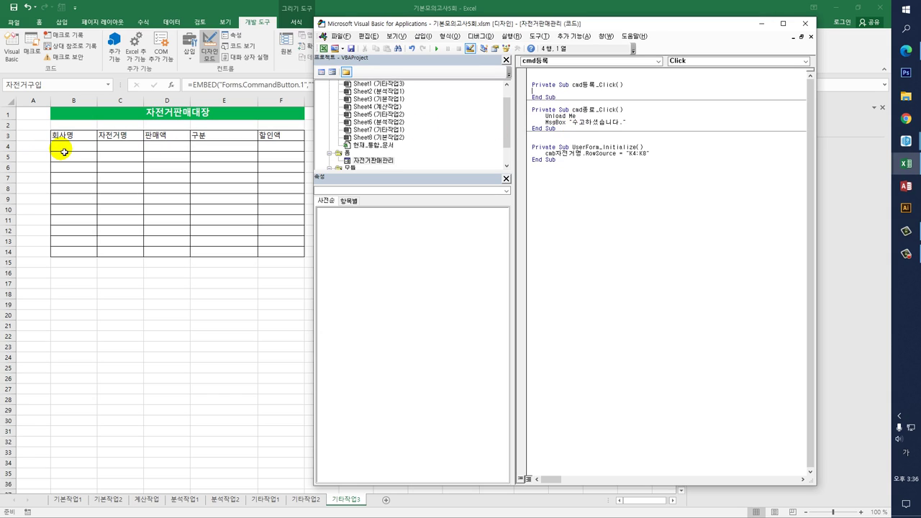
{"action": "left_click", "coordinate": [64, 152]}
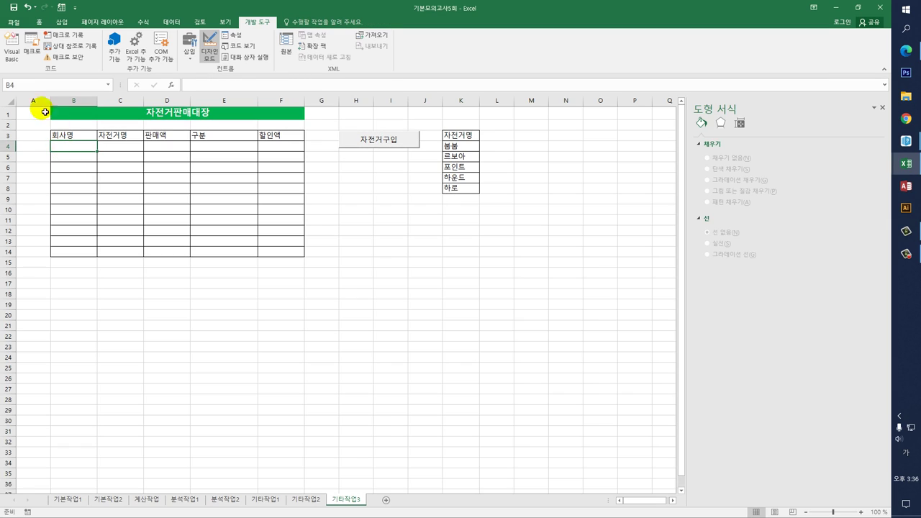
{"action": "left_click", "coordinate": [9, 42]}
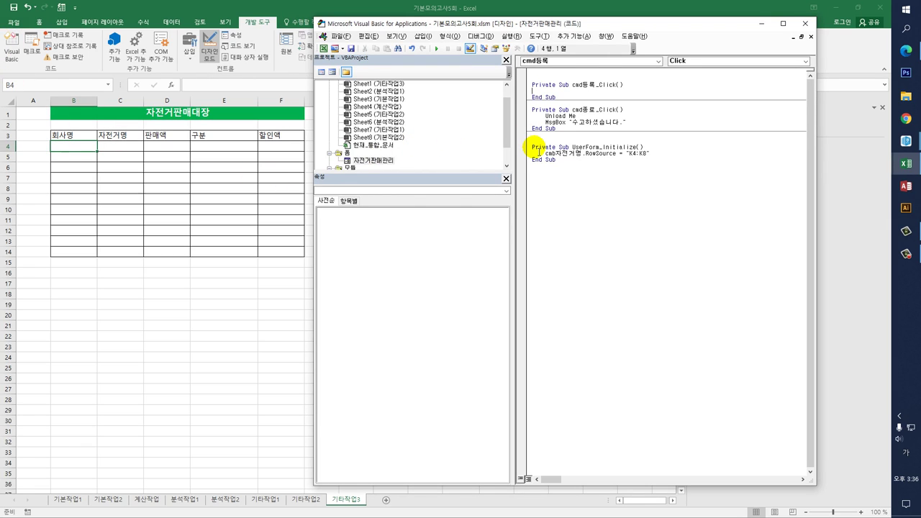
In the cmd등록 Click procedure, write i = Range("B3").CurrentRegion.Rows.Count + 3 to compute the input row
{"action": "key", "text": "Return"}
{"action": "key", "text": "Tab"}
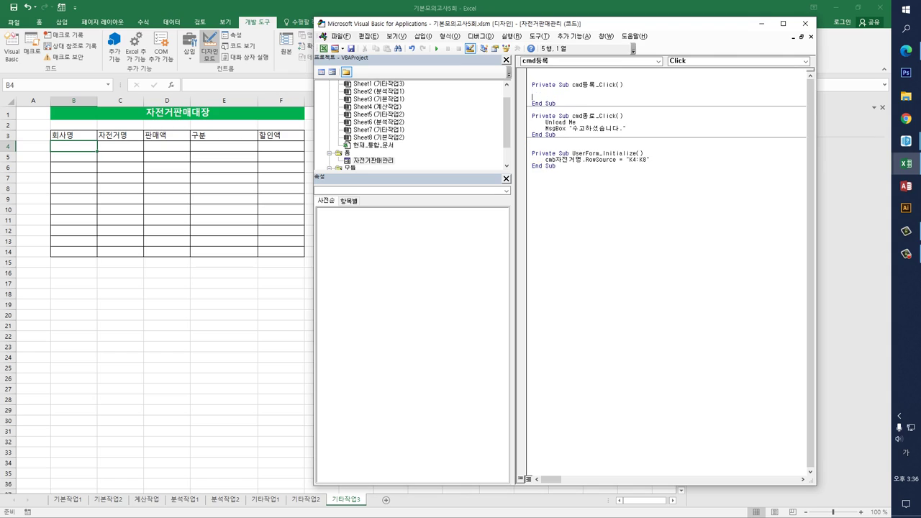
{"action": "type", "text": "ㅑ"}
{"action": "key", "text": "BackSpace"}
{"action": "key", "text": "Hangul"}
{"action": "type", "text": "i =range(\""}
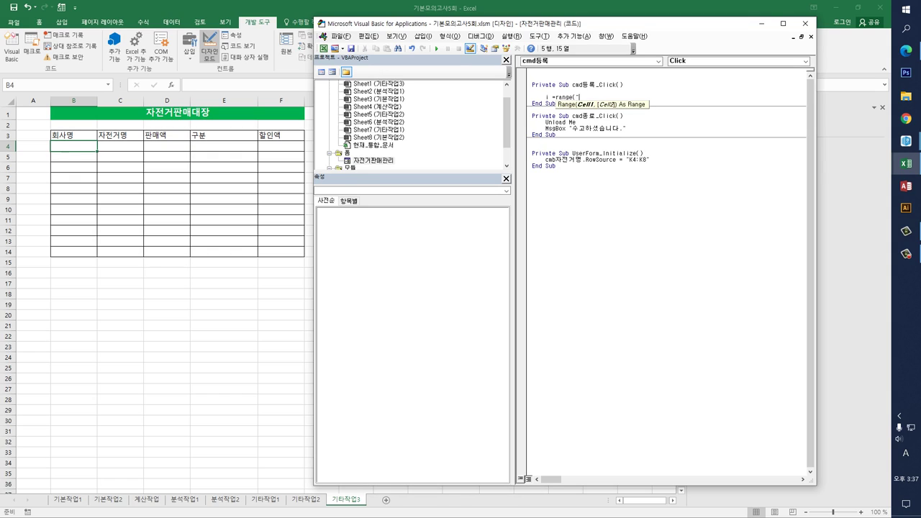
{"action": "type", "text": "B3\")"}
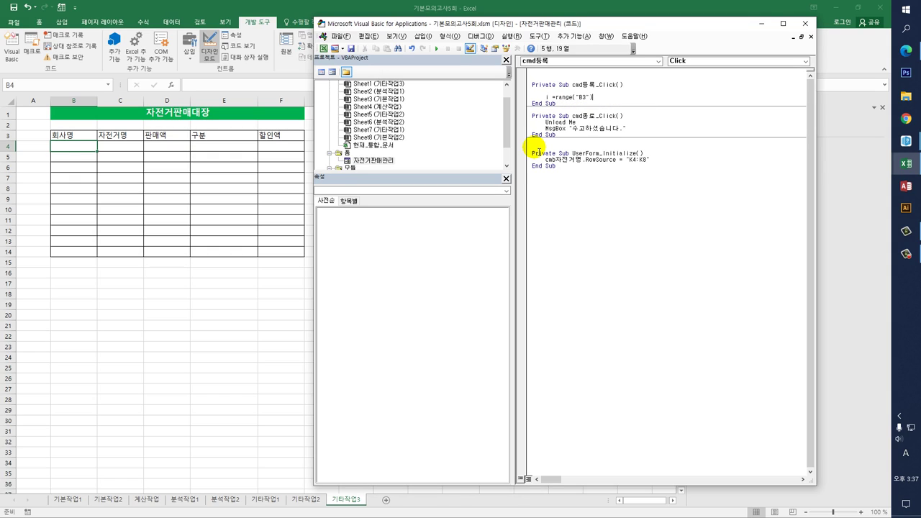
{"action": "type", "text": ".cu"}
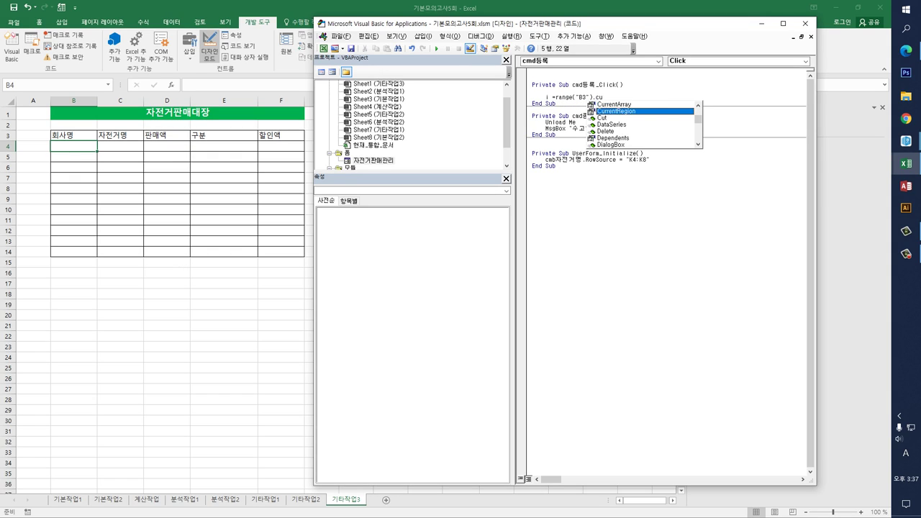
{"action": "key", "text": "Tab"}
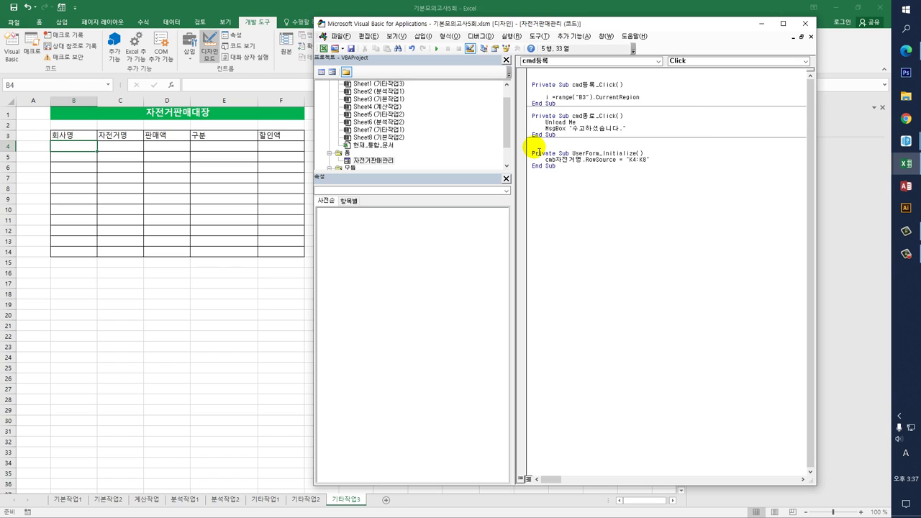
{"action": "type", "text": ".row"}
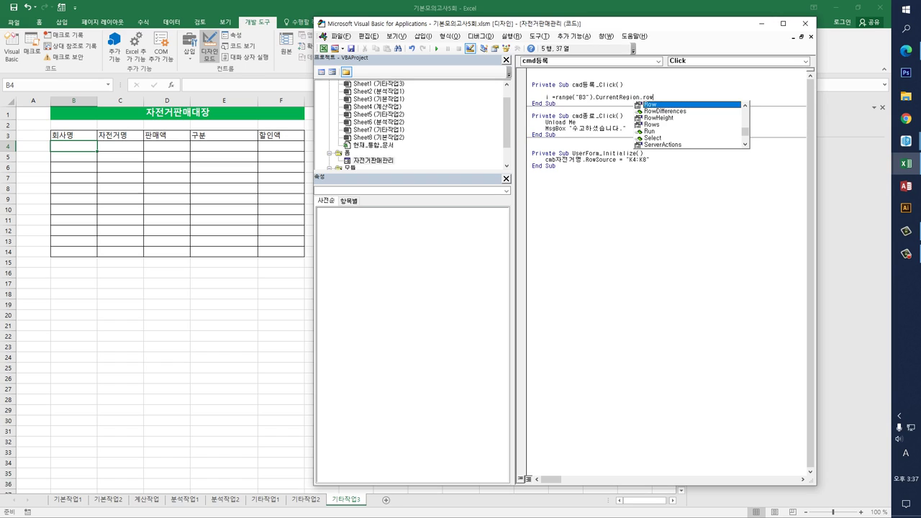
{"action": "type", "text": "s.count"}
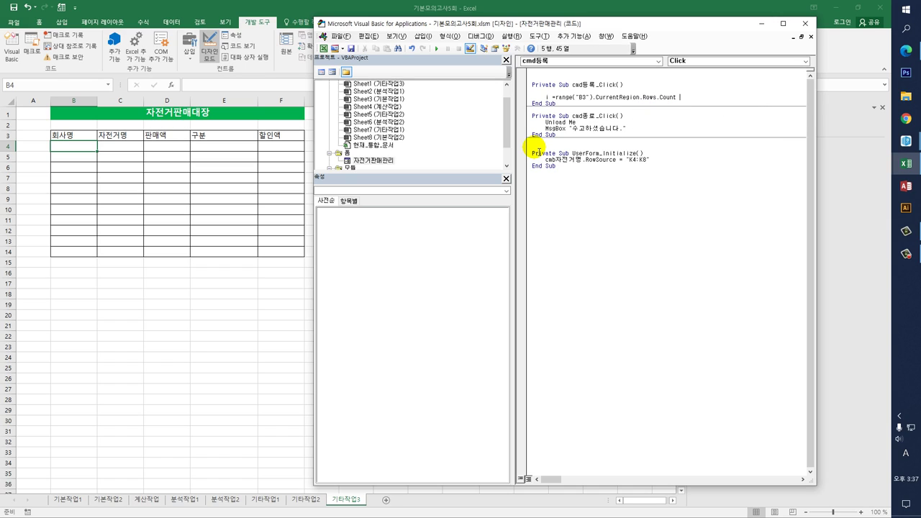
{"action": "type", "text": " + 3"}
Examine the title, blank row 2 and header row B3:F3 on the sheet, and compare them with the row-count expression in the code
{"action": "left_click", "coordinate": [199, 201]}
{"action": "left_click", "coordinate": [66, 139]}
{"action": "left_click_drag", "start_coordinate": [66, 139], "coordinate": [274, 142]}
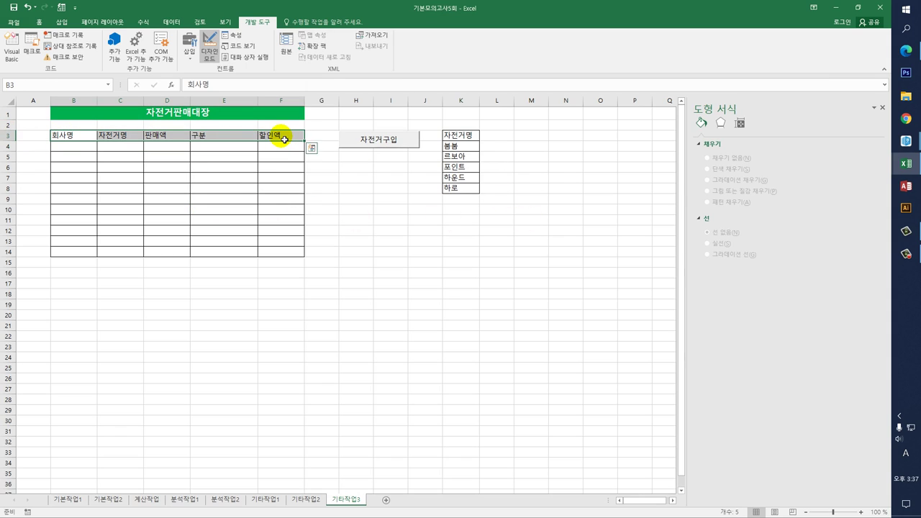
{"action": "left_click", "coordinate": [181, 114]}
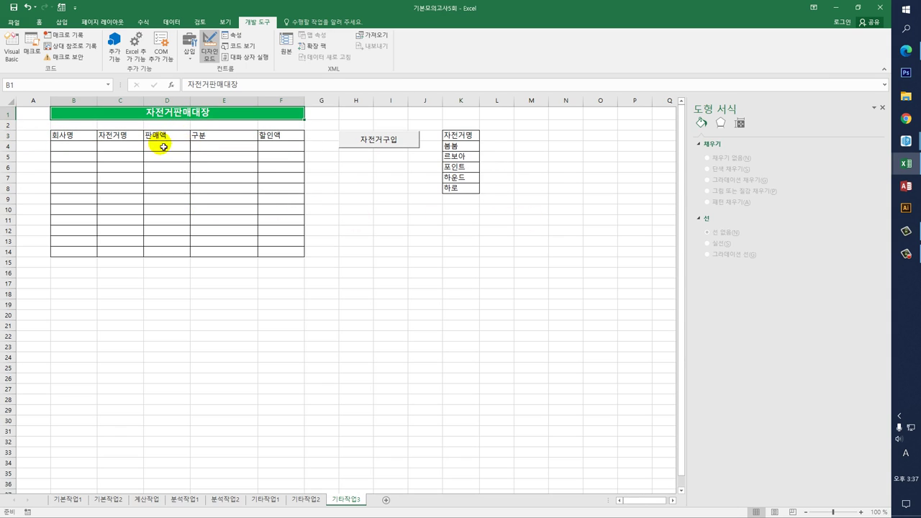
{"action": "left_click_drag", "start_coordinate": [55, 127], "coordinate": [297, 130]}
{"action": "left_click_drag", "start_coordinate": [87, 137], "coordinate": [269, 141]}
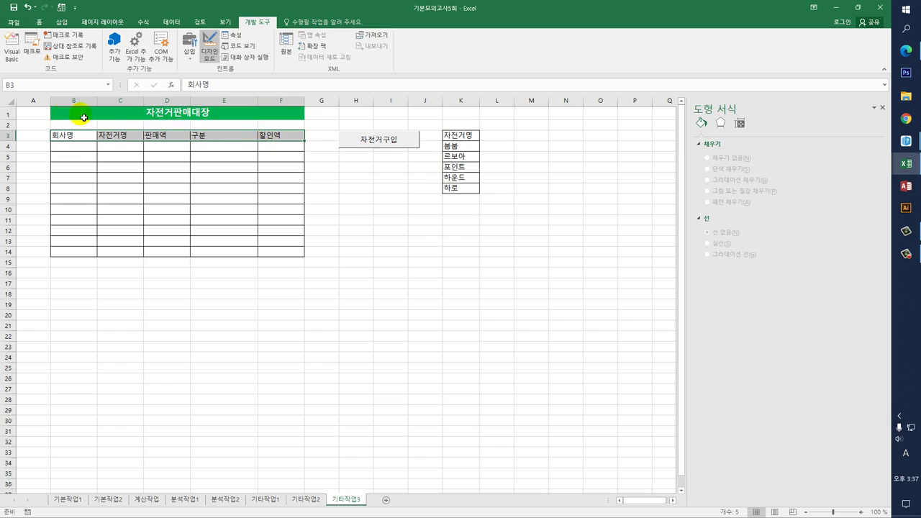
{"action": "left_click", "coordinate": [12, 48]}
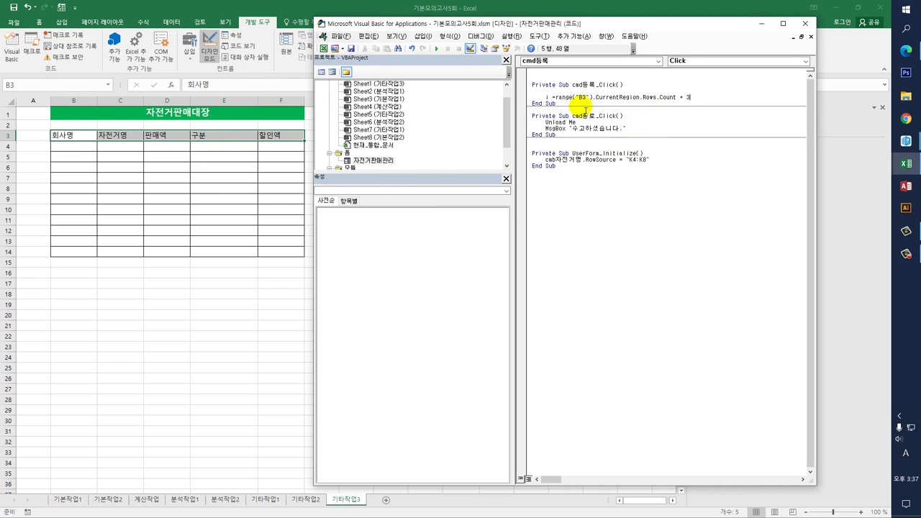
{"action": "left_click_drag", "start_coordinate": [696, 96], "coordinate": [643, 96]}
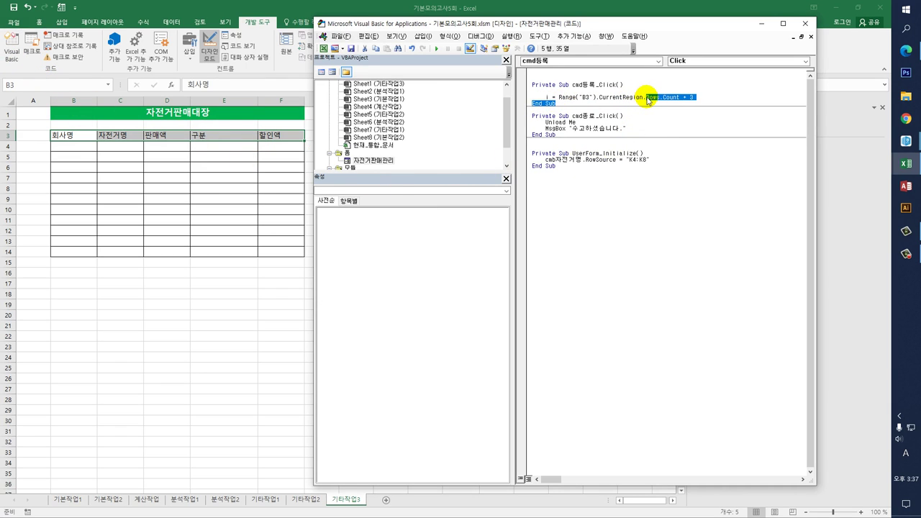
{"action": "left_click", "coordinate": [654, 96]}
{"action": "left_click", "coordinate": [567, 105]}
{"action": "left_click_drag", "start_coordinate": [559, 97], "coordinate": [681, 96]}
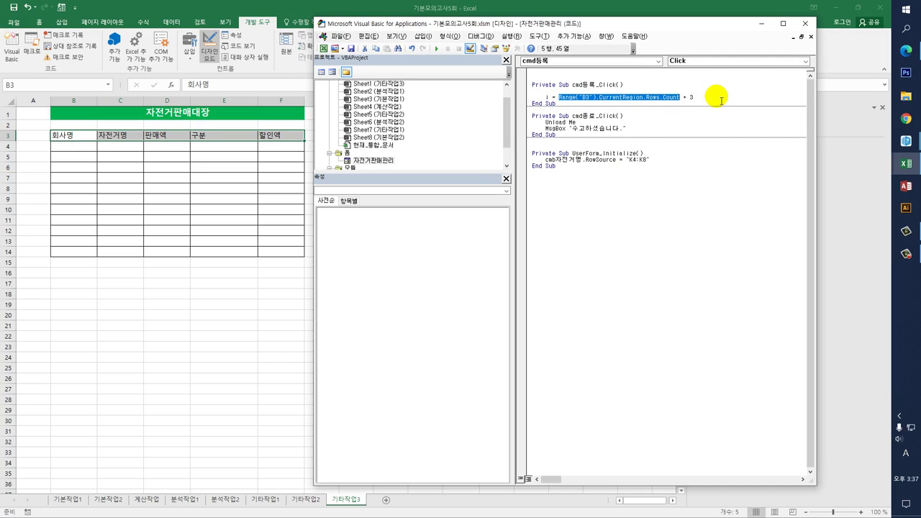
Below the row calculation, leave a blank line and add Cells(i, 2) = txt회사명
{"action": "left_click", "coordinate": [721, 100]}
{"action": "key", "text": "Return"}
{"action": "key", "text": "Return"}
{"action": "type", "text": "ce"}
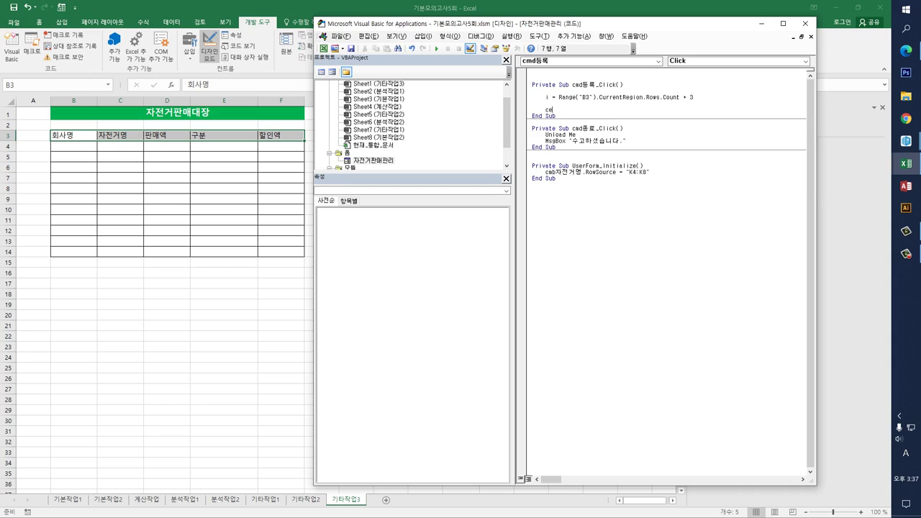
{"action": "type", "text": "lls(i,"}
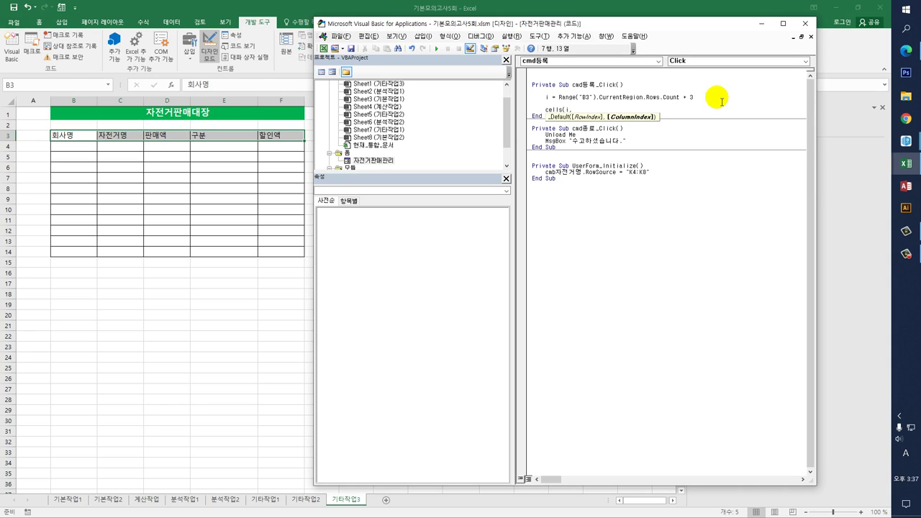
{"action": "type", "text": "2) ="}
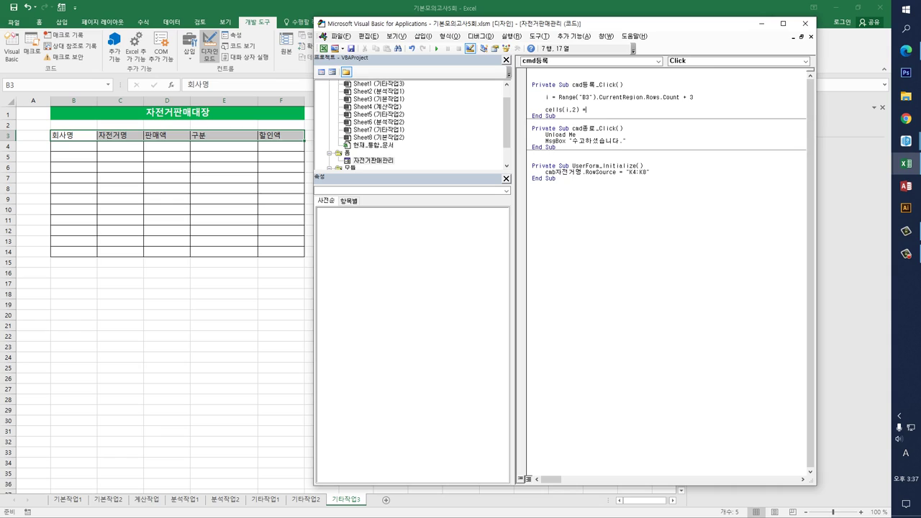
{"action": "type", "text": "txt회사명"}
{"action": "key", "text": "Return"}
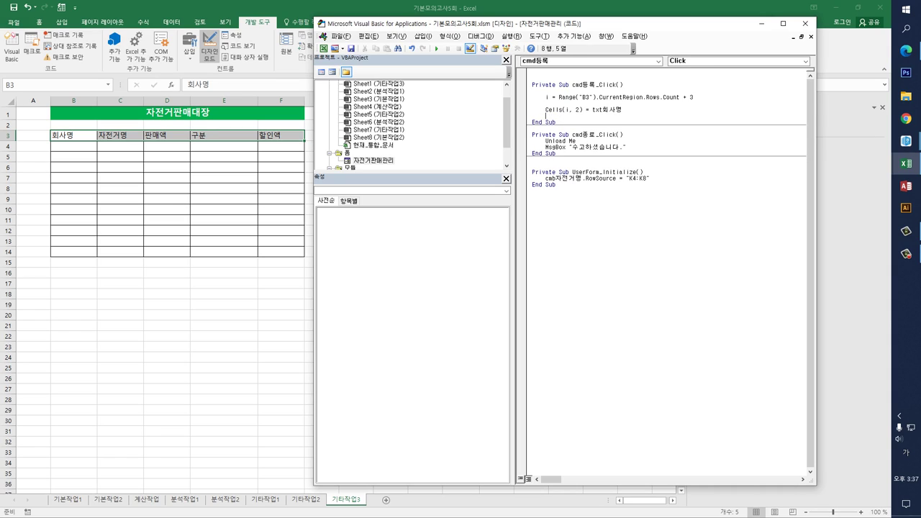
Duplicate the Cells(i, 2) = txt회사명 line four times directly beneath it
{"action": "key", "text": "Up"}
{"action": "key", "text": "shift+End"}
{"action": "key", "text": "ctrl+c"}
{"action": "key", "text": "End"}
{"action": "key", "text": "Return"}
{"action": "key", "text": "ctrl+v"}
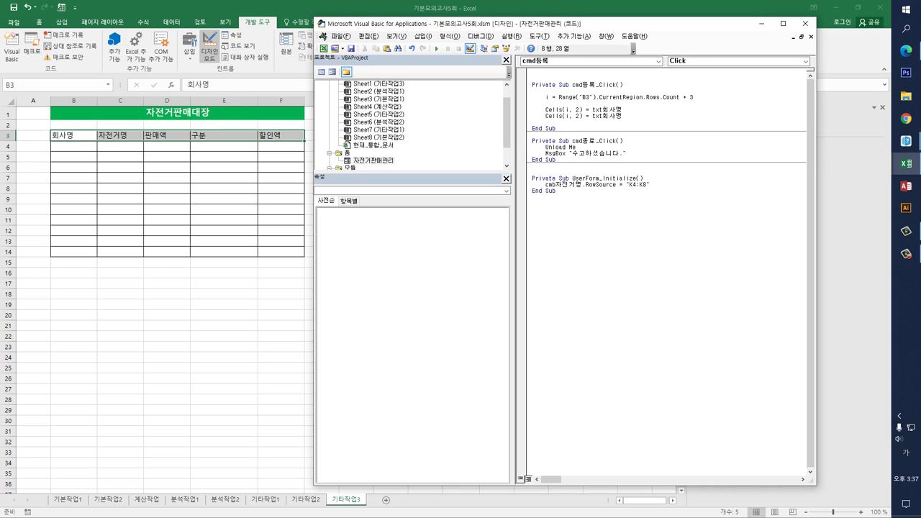
{"action": "key", "text": "Return"}
{"action": "key", "text": "ctrl+v"}
{"action": "key", "text": "Return"}
{"action": "key", "text": "ctrl+v"}
{"action": "key", "text": "Return"}
{"action": "key", "text": "ctrl+v"}
{"action": "key", "text": "Up"}
{"action": "key", "text": "Up"}
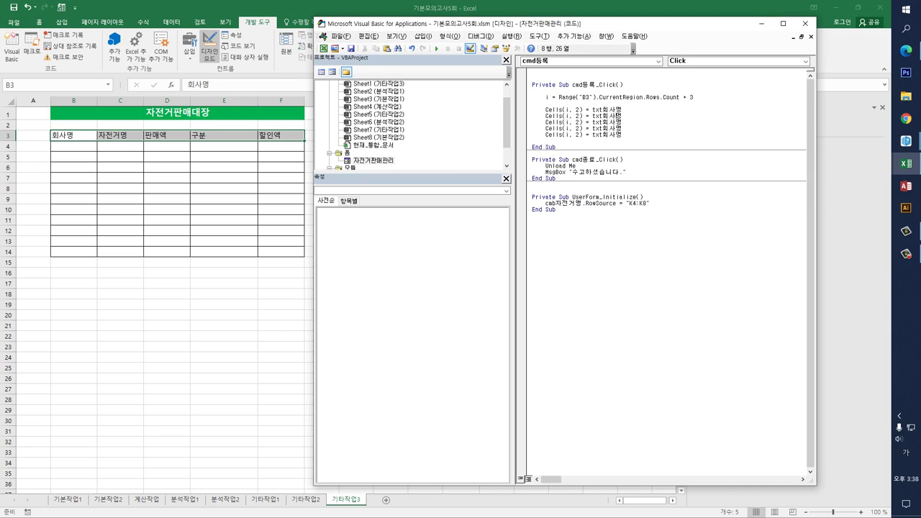
Change the column numbers in the four copied Cells lines to 3, 4, 5 and 6
{"action": "left_click", "coordinate": [588, 115]}
{"action": "double_click", "coordinate": [576, 122]}
{"action": "type", "text": "4"}
{"action": "left_click", "coordinate": [577, 128]}
Assign cmb자전거명 to Cells(i, 3) and txt판매액.Value to Cells(i, 4)
{"action": "left_click", "coordinate": [580, 116]}
{"action": "key", "text": "shift+End"}
{"action": "type", "text": "cmb자전거명"}
{"action": "key", "text": "shift+Left"}
{"action": "key", "text": "shift+Left"}
{"action": "key", "text": "shift+Left"}
{"action": "type", "text": "판매액.va"}
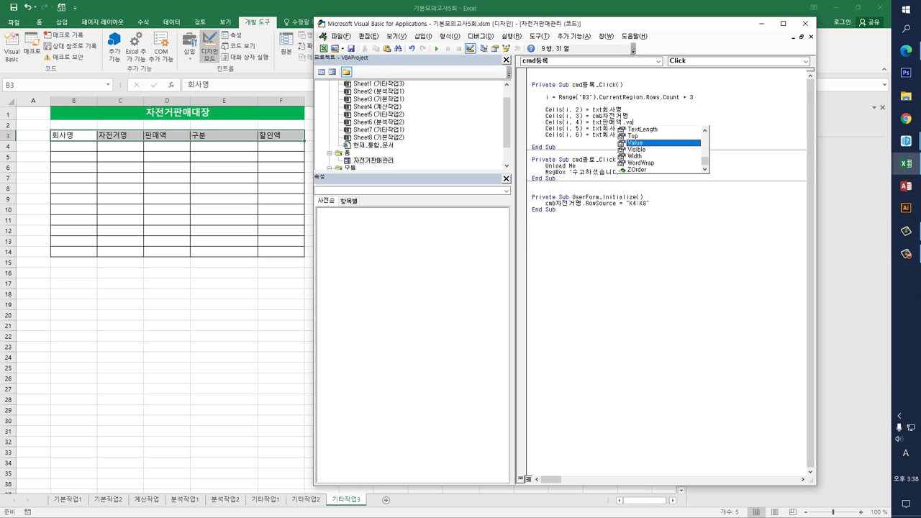
{"action": "key", "text": "Tab"}
{"action": "key", "text": "Down"}
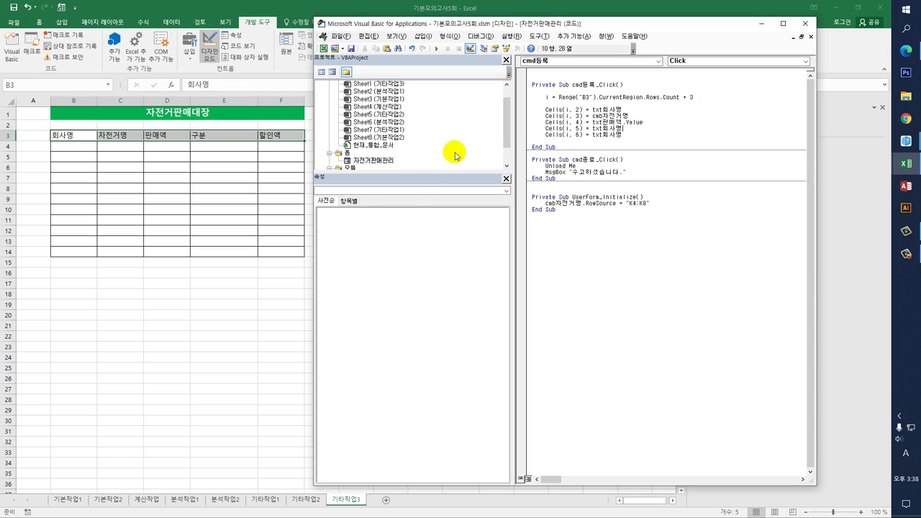
Check the names of the text boxes, combo box and option buttons on the 자전거판매관리 form, and return to the cmd등록 code
{"action": "double_click", "coordinate": [369, 162]}
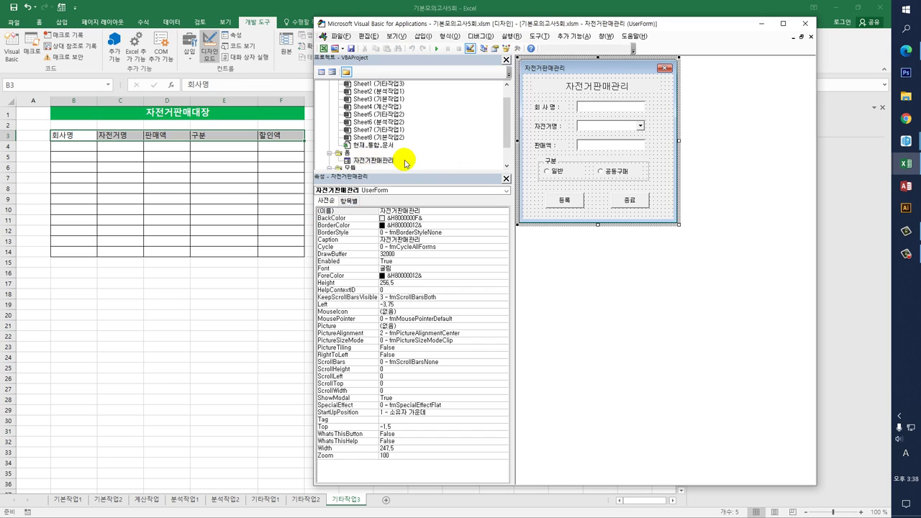
{"action": "left_click", "coordinate": [610, 106]}
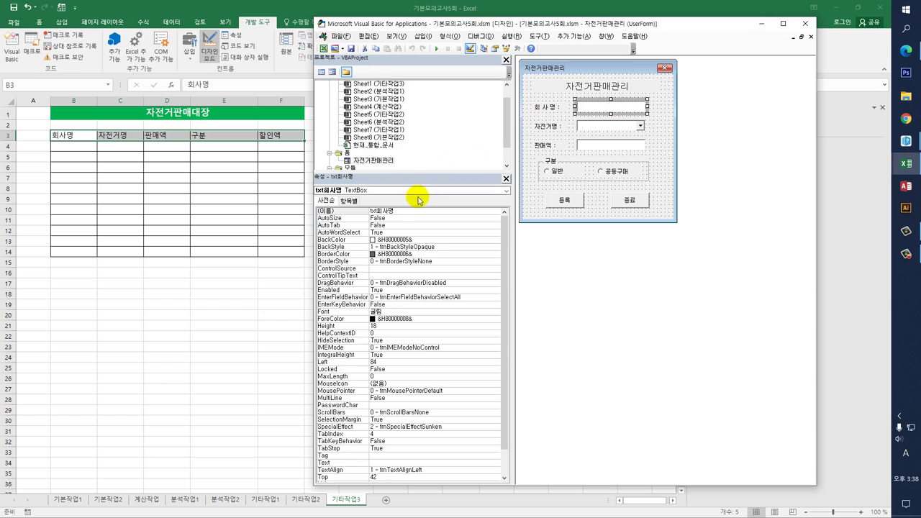
{"action": "left_click", "coordinate": [615, 127]}
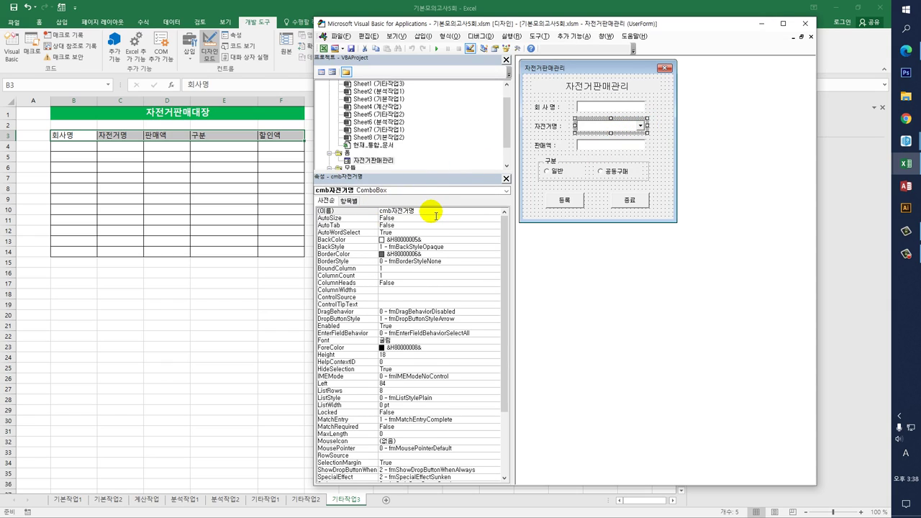
{"action": "left_click", "coordinate": [602, 146]}
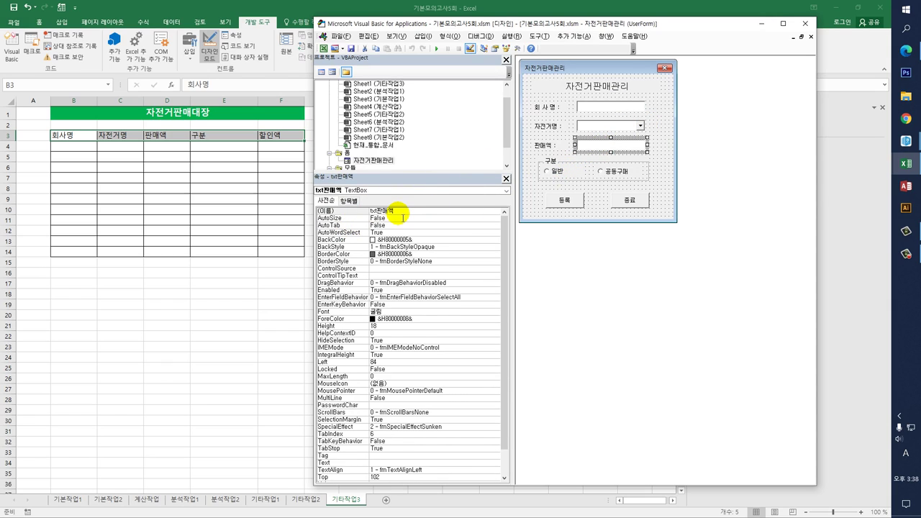
{"action": "left_click", "coordinate": [551, 173]}
{"action": "left_click", "coordinate": [602, 173]}
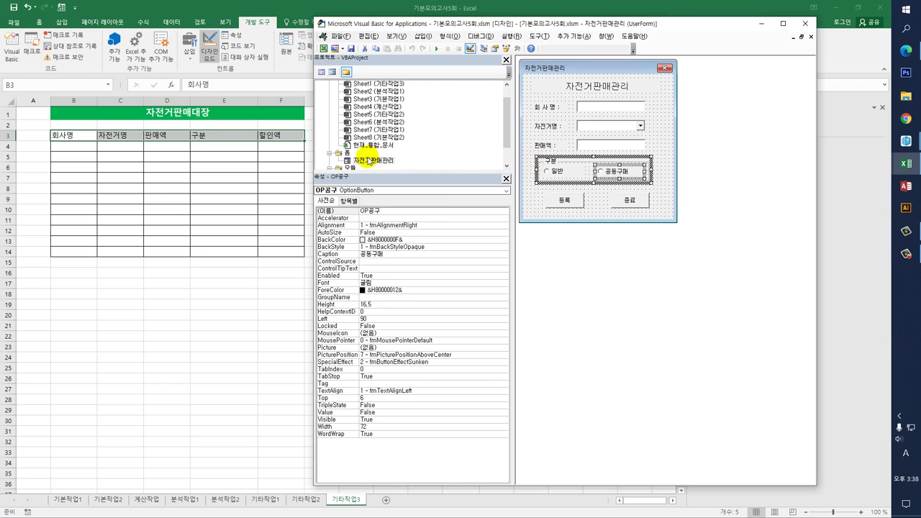
{"action": "left_click", "coordinate": [357, 160]}
{"action": "double_click", "coordinate": [564, 200]}
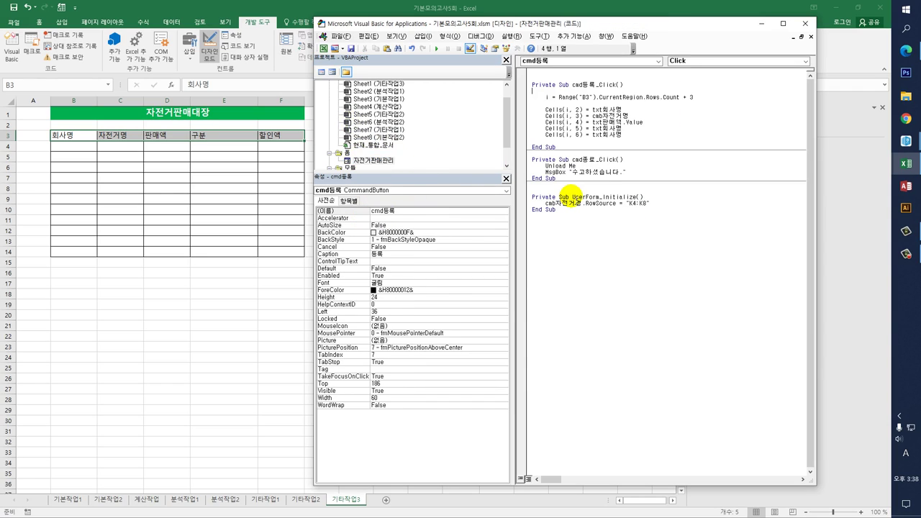
Insert If OP일반 = True Then above the Cells(i, 5) line and indent the column 5 and 6 lines under it
{"action": "key", "text": "Return"}
{"action": "key", "text": "Return"}
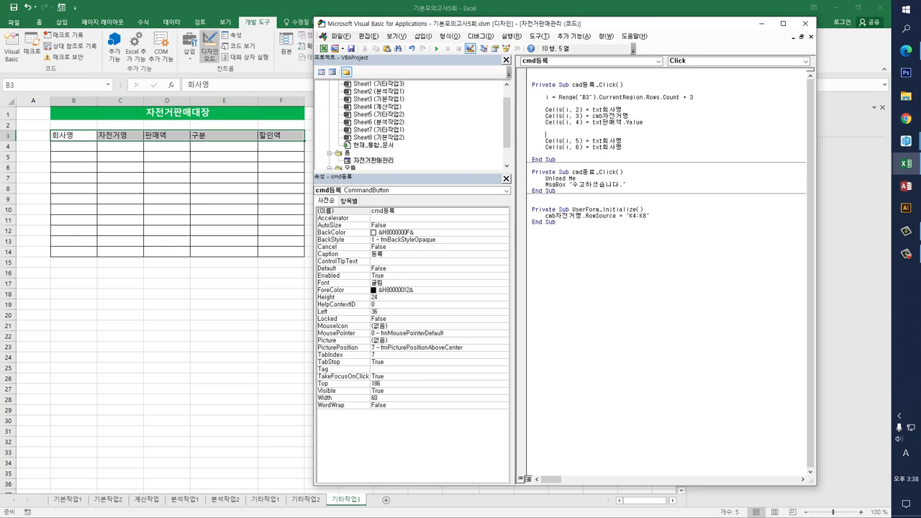
{"action": "type", "text": "if op"}
{"action": "key", "text": "Hangul"}
{"action": "type", "text": "일반 ="}
{"action": "key", "text": "Hangul"}
{"action": "type", "text": "true then"}
{"action": "key", "text": "Home"}
{"action": "key", "text": "Tab"}
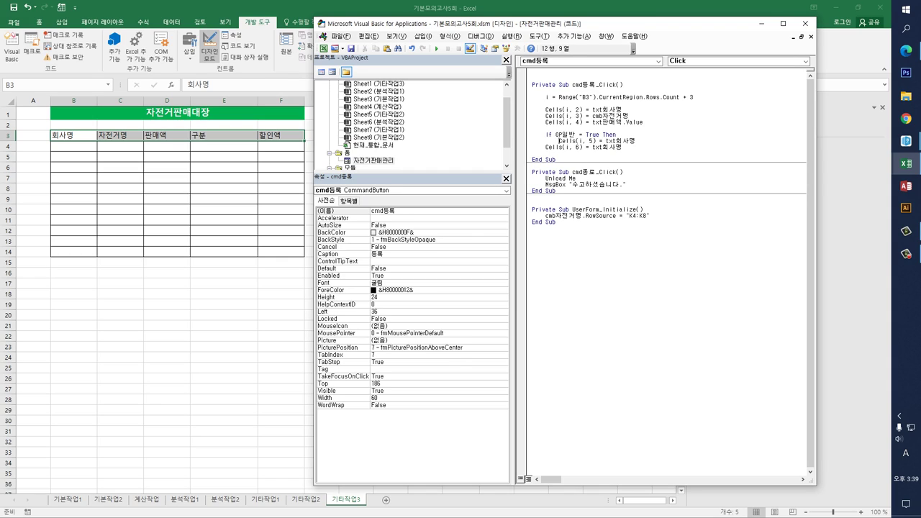
{"action": "key", "text": "Tab"}
Replace the value assigned to Cells(i, 5) in the If branch with "일반"
{"action": "key", "text": "Up"}
{"action": "key", "text": "End"}
{"action": "key", "text": "shift+Left"}
{"action": "key", "text": "shift+Left"}
{"action": "key", "text": "shift+Left"}
{"action": "key", "text": "shift+Left"}
{"action": "key", "text": "shift+Left"}
{"action": "key", "text": "shift+Left"}
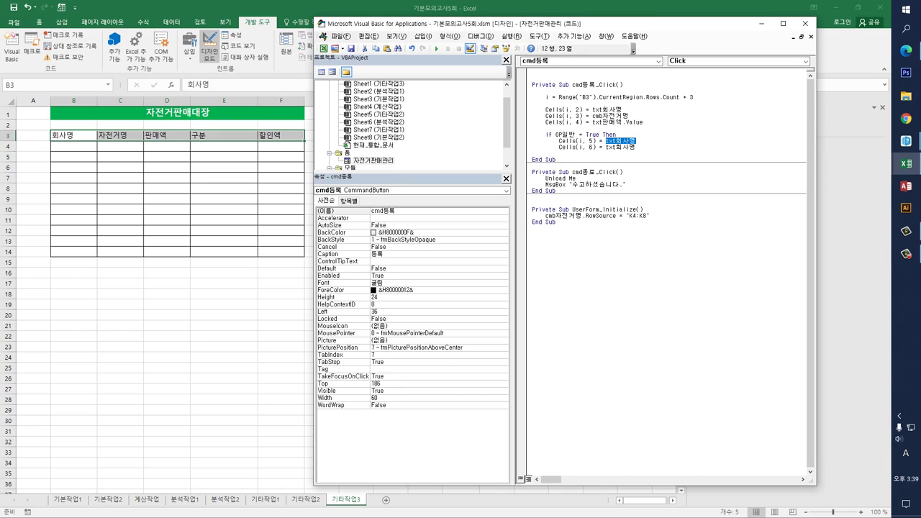
{"action": "type", "text": "\"일반\""}
{"action": "key", "text": "Down"}
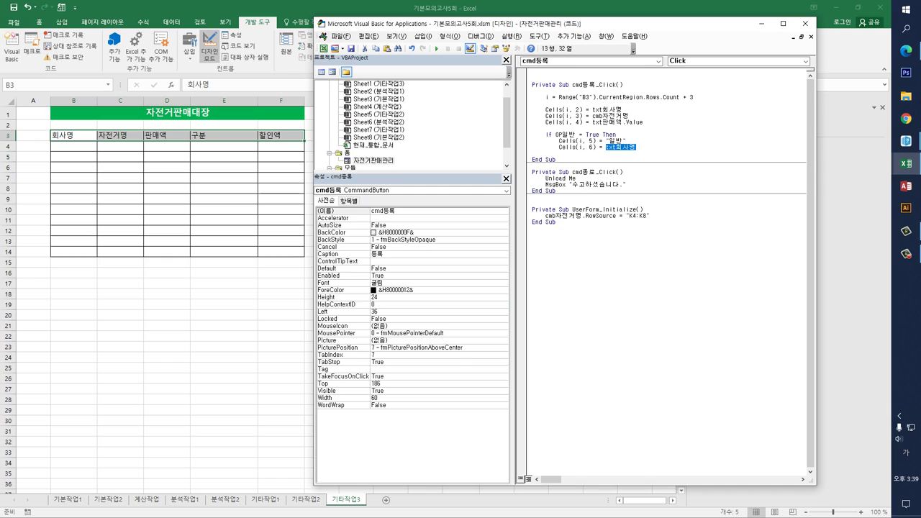
Replace the value assigned to Cells(i, 6) in the If branch with Cells(i, 4) * 0.03
{"action": "key", "text": "BackSpace"}
{"action": "key", "text": "Hangul"}
{"action": "type", "text": "cells(i"}
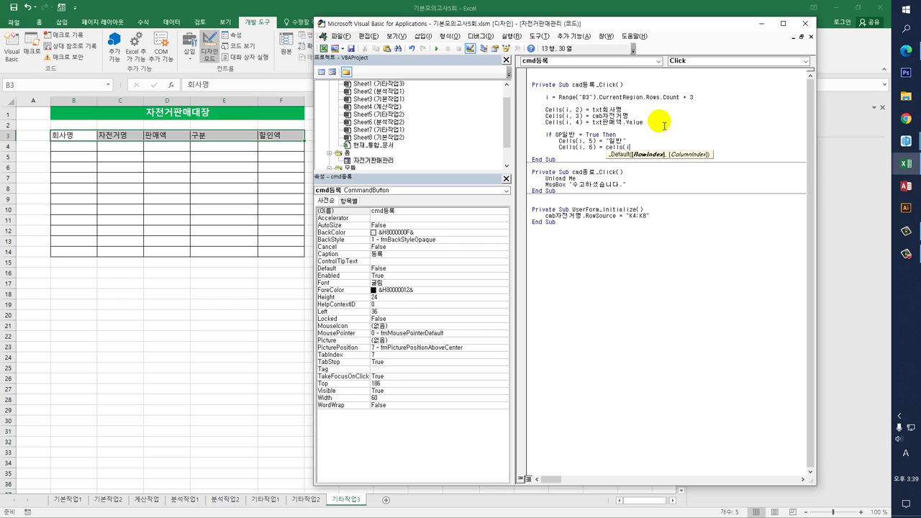
{"action": "type", "text": ",4)"}
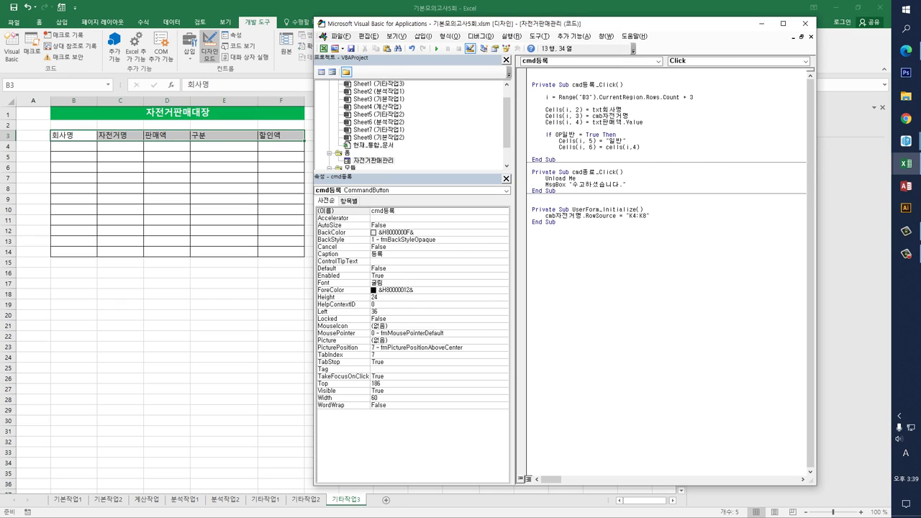
{"action": "type", "text": " *0.03"}
Add an Else line and copy the If branch's Cells(i, 5) and Cells(i, 6) lines beneath it
{"action": "key", "text": "Return"}
{"action": "key", "text": "Hangul"}
{"action": "key", "text": "Hangul"}
{"action": "type", "text": "els"}
{"action": "key", "text": "shift+Down"}
{"action": "key", "text": "shift+End"}
{"action": "key", "text": "ctrl+c"}
{"action": "key", "text": "Down"}
{"action": "key", "text": "Return"}
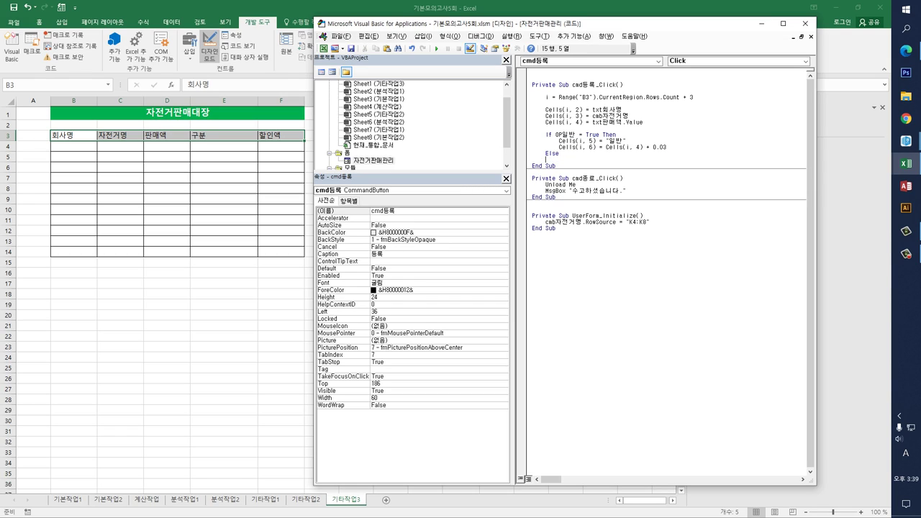
{"action": "key", "text": "ctrl+v"}
Indent the copied Cells(i, 5) line in the Else branch and change its value to "공동구매"
{"action": "key", "text": "Up"}
{"action": "key", "text": "Home"}
{"action": "key", "text": "Tab"}
{"action": "key", "text": "End"}
{"action": "key", "text": "Left"}
{"action": "key", "text": "Left"}
{"action": "key", "text": "shift+Right"}
{"action": "key", "text": "shift+Right"}
{"action": "key", "text": "BackSpace"}
{"action": "key", "text": "Hangul"}
{"action": "type", "text": "ㅎ공동구매"}
{"action": "key", "text": "Down"}
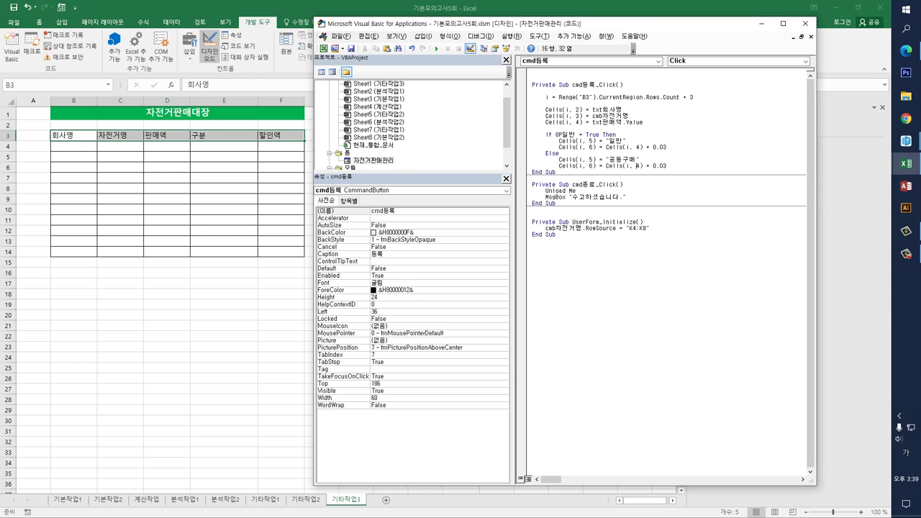
Change the Else branch's Cells(i, 6) multiplier to 0.1 and close the conditional block with End If
{"action": "key", "text": "End"}
{"action": "key", "text": "BackSpace"}
{"action": "type", "text": "1"}
{"action": "key", "text": "Return"}
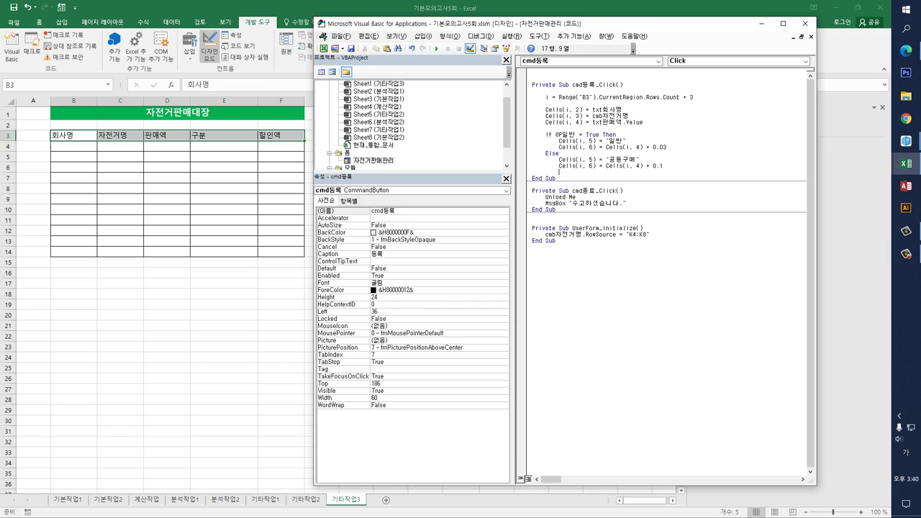
{"action": "type", "text": "End If"}
{"action": "key", "text": "Return"}
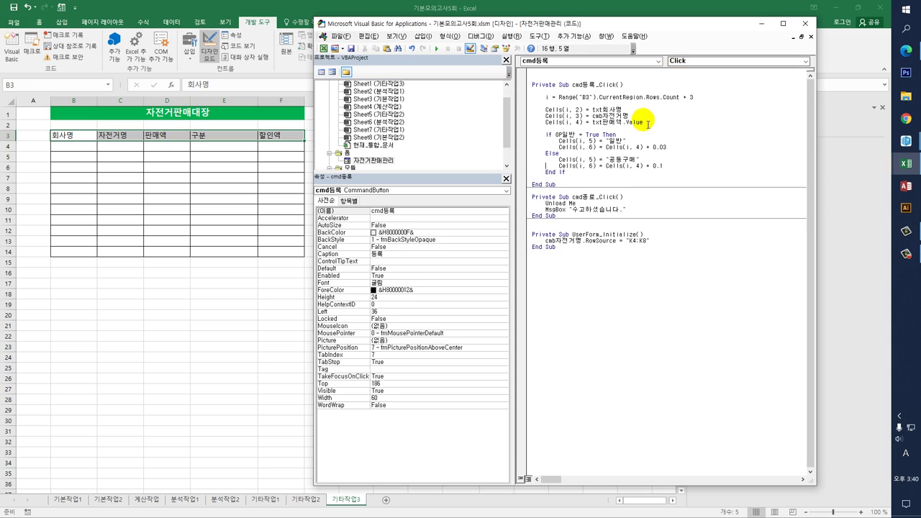
{"action": "left_click_drag", "start_coordinate": [593, 123], "coordinate": [643, 123]}
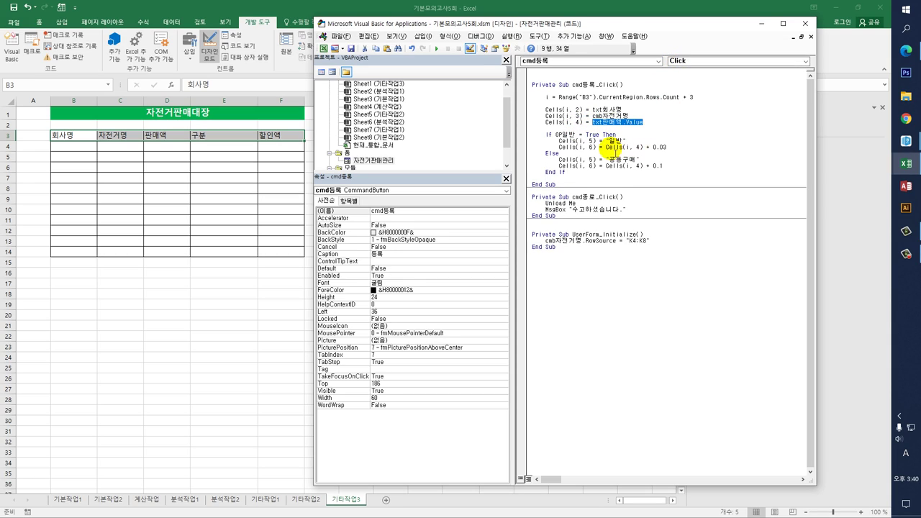
{"action": "left_click_drag", "start_coordinate": [606, 147], "coordinate": [603, 123]}
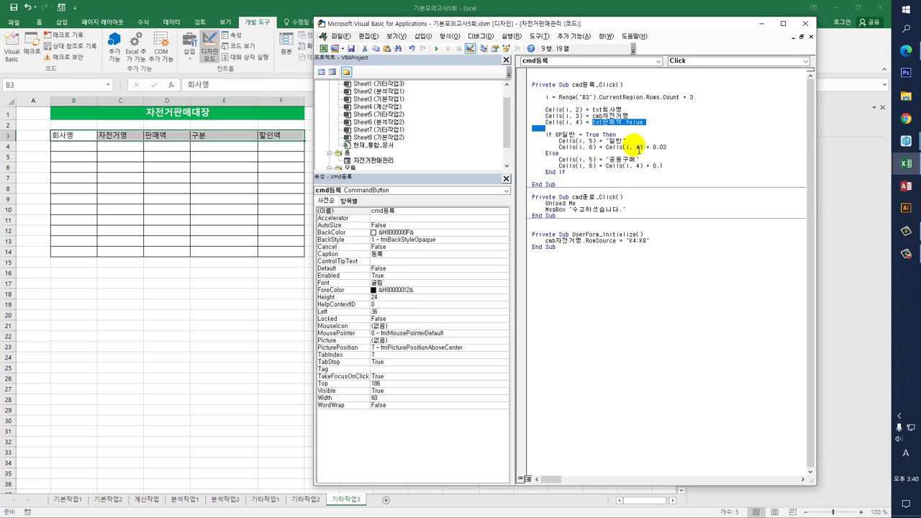
{"action": "left_click", "coordinate": [636, 166]}
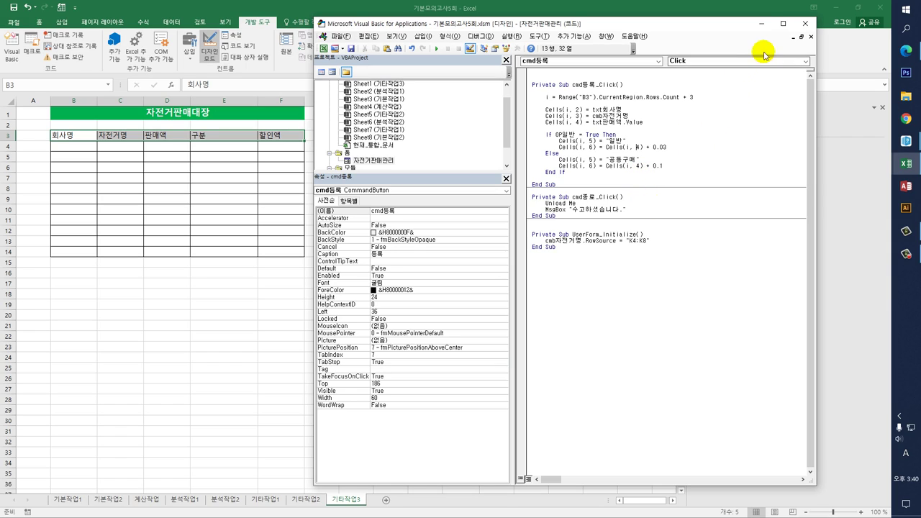
Close the code editor and the shape formatting pane, and turn off design mode on the 기타작업3 sheet
{"action": "left_click", "coordinate": [805, 24]}
{"action": "left_click", "coordinate": [421, 230]}
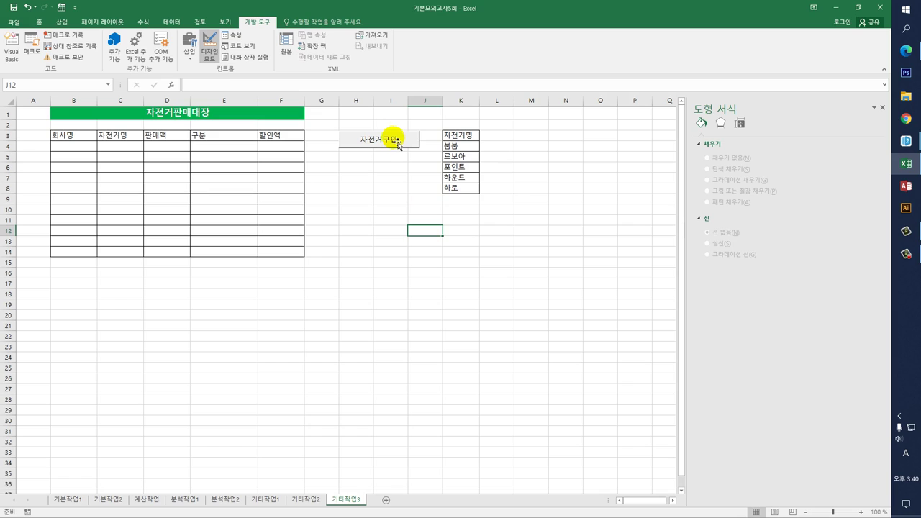
{"action": "left_click", "coordinate": [876, 106]}
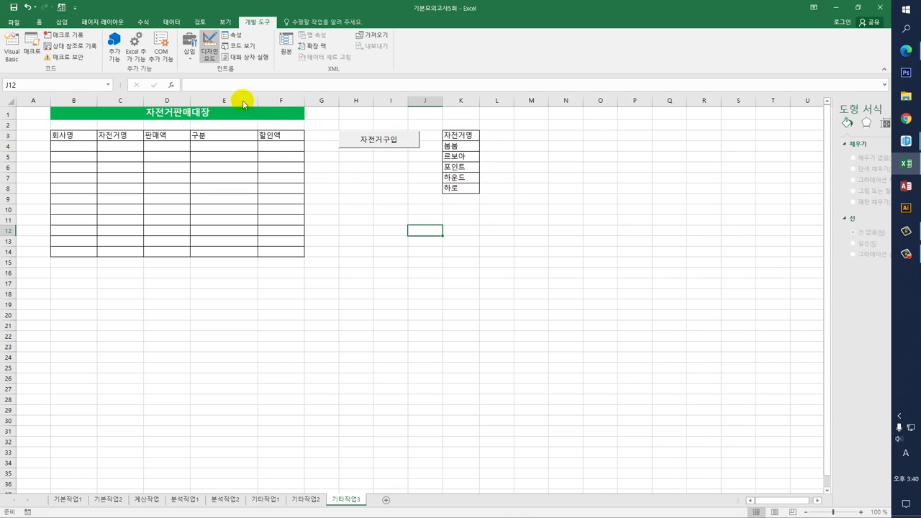
{"action": "left_click", "coordinate": [209, 49]}
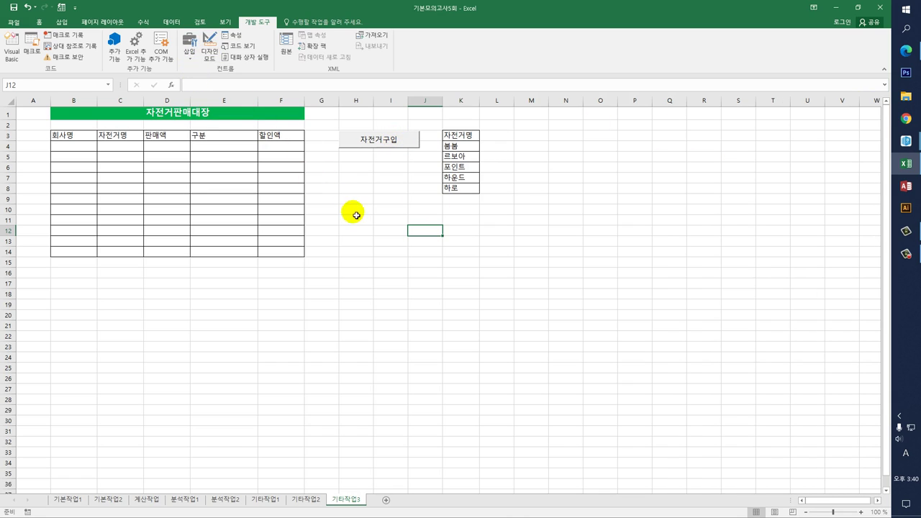
Open the 자전거판매관리 form with the sheet's 자전거구입 button and enter 삼천리 as the 회사명
{"action": "left_click", "coordinate": [372, 139]}
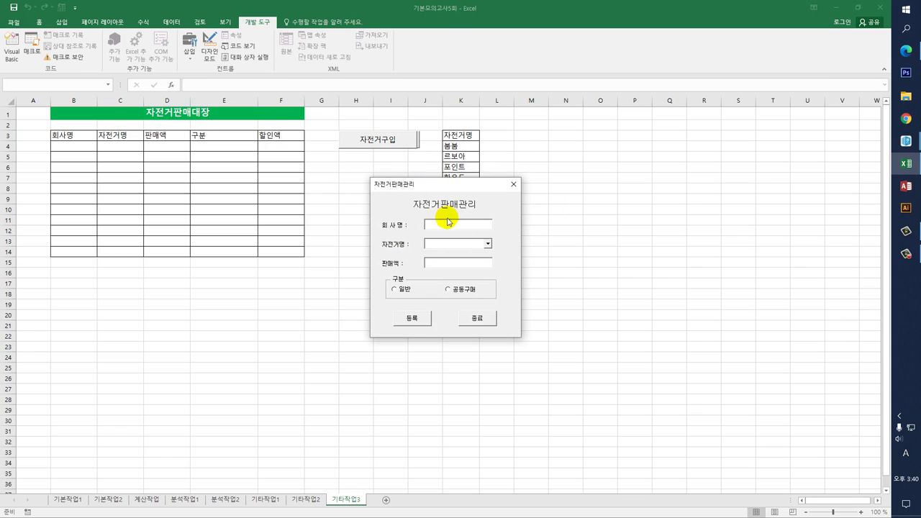
{"action": "left_click", "coordinate": [447, 225]}
{"action": "type", "text": "tka"}
{"action": "key", "text": "BackSpace"}
{"action": "key", "text": "BackSpace"}
{"action": "key", "text": "BackSpace"}
{"action": "key", "text": "Hangul"}
{"action": "type", "text": "삼"}
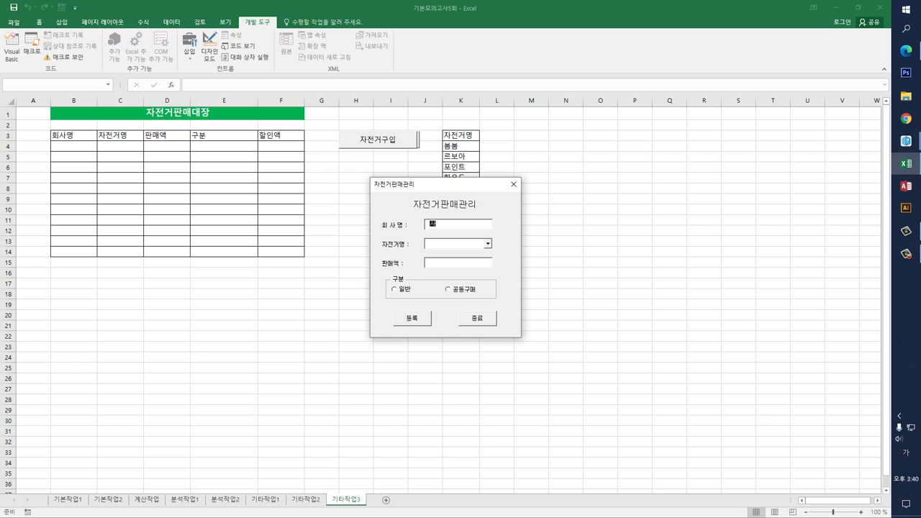
{"action": "type", "text": "ㄴ천리"}
Choose 포인트 as the 자전거명, enter 150000 as the 판매액, set 구분 to 일반 and register the entry
{"action": "left_click", "coordinate": [486, 243]}
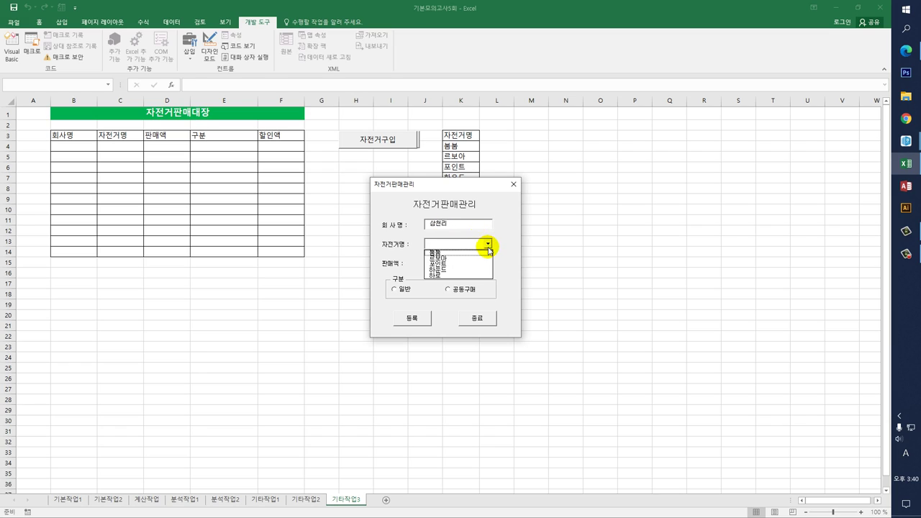
{"action": "left_click", "coordinate": [472, 264]}
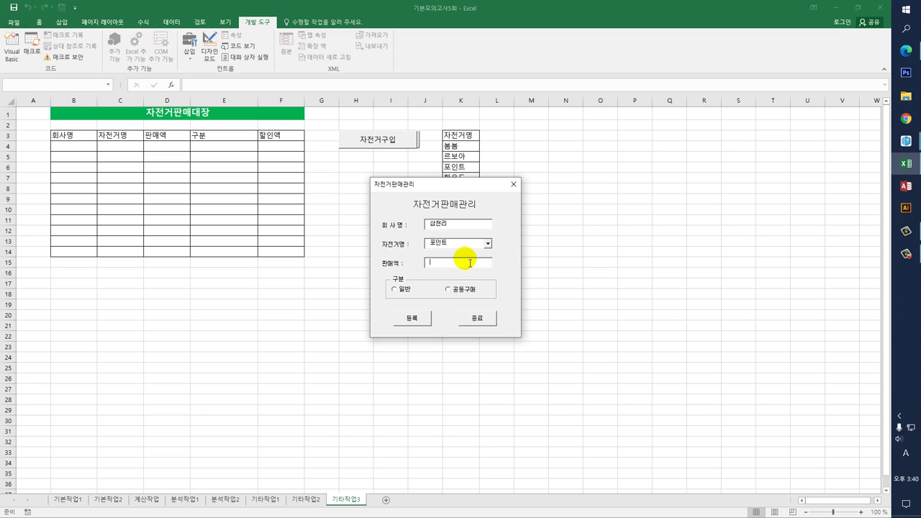
{"action": "key", "text": "Tab"}
{"action": "type", "text": "150000"}
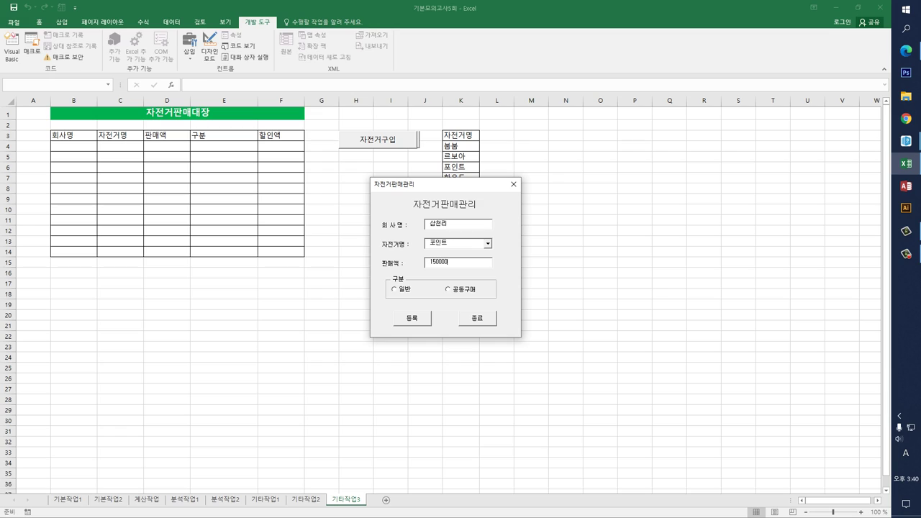
{"action": "left_click", "coordinate": [405, 289]}
{"action": "left_click", "coordinate": [410, 317]}
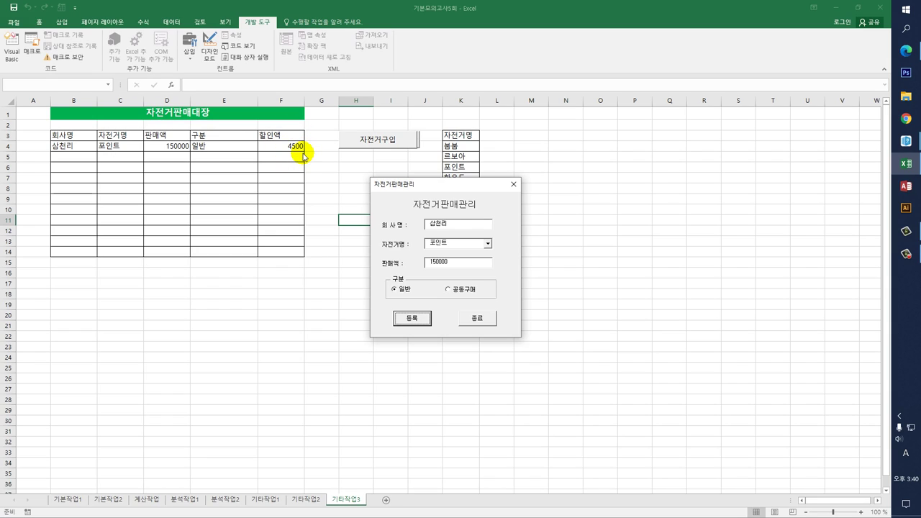
Register the same entry with 구분 set to 공동구매, and exit the form through 종료, dismissing its closing message
{"action": "left_click", "coordinate": [448, 289]}
{"action": "left_click", "coordinate": [414, 320]}
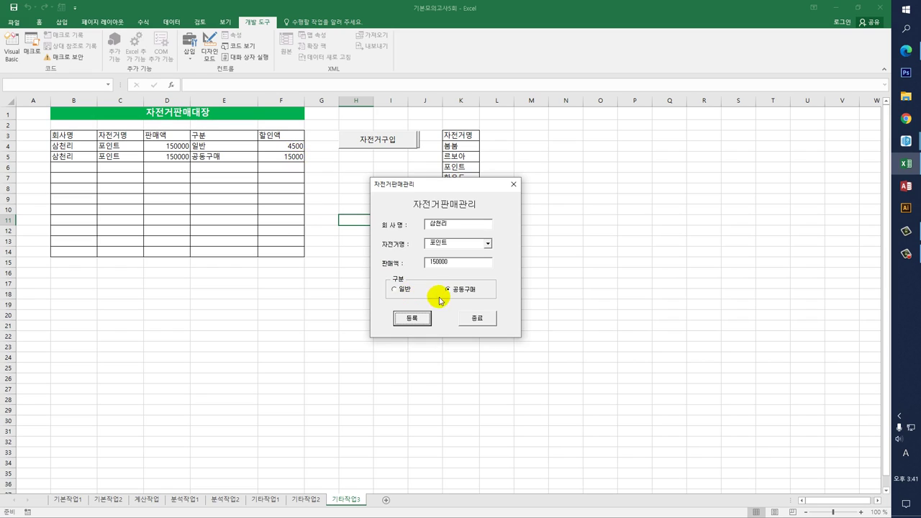
{"action": "left_click", "coordinate": [474, 318]}
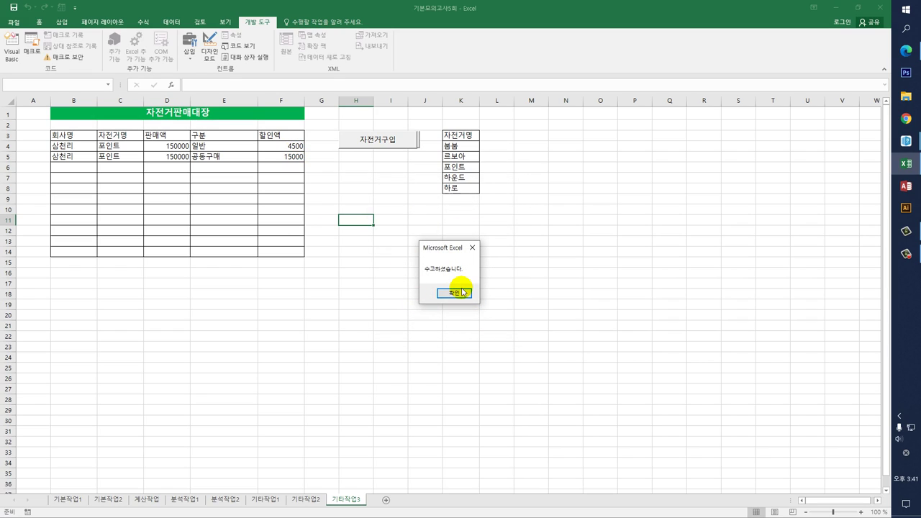
{"action": "left_click", "coordinate": [458, 296]}
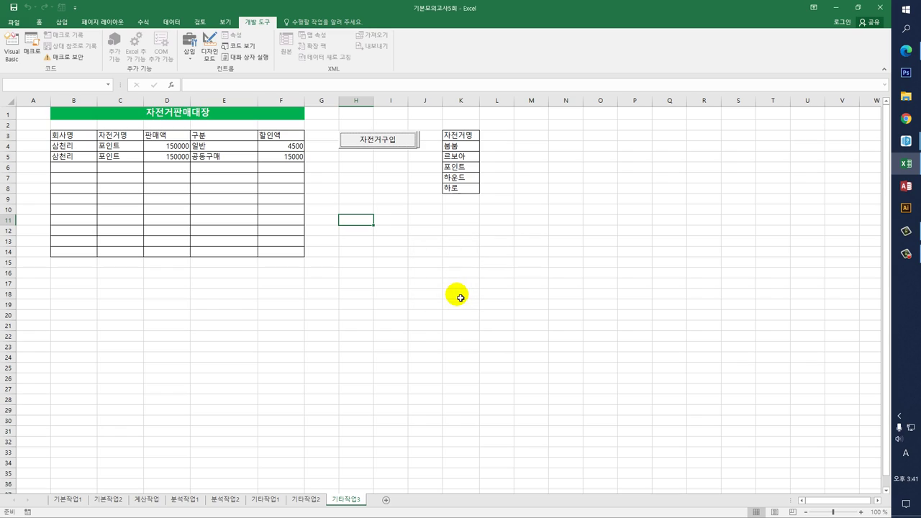
{"action": "left_click", "coordinate": [458, 295]}
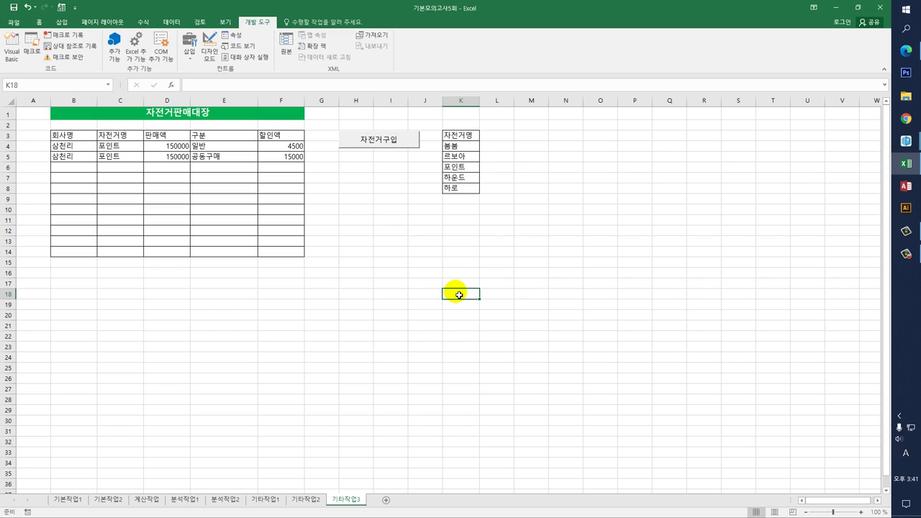